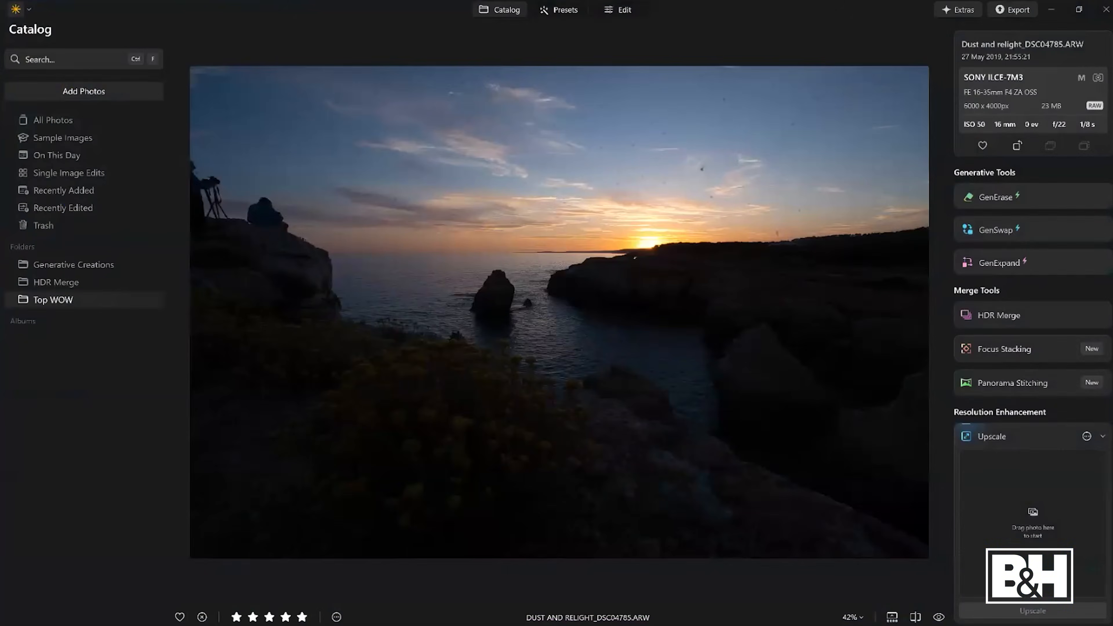
- Open the sunset coast photo for editing, apply Enhance with Accent at 100, and compare it with the effect hidden
left_click(621, 12)
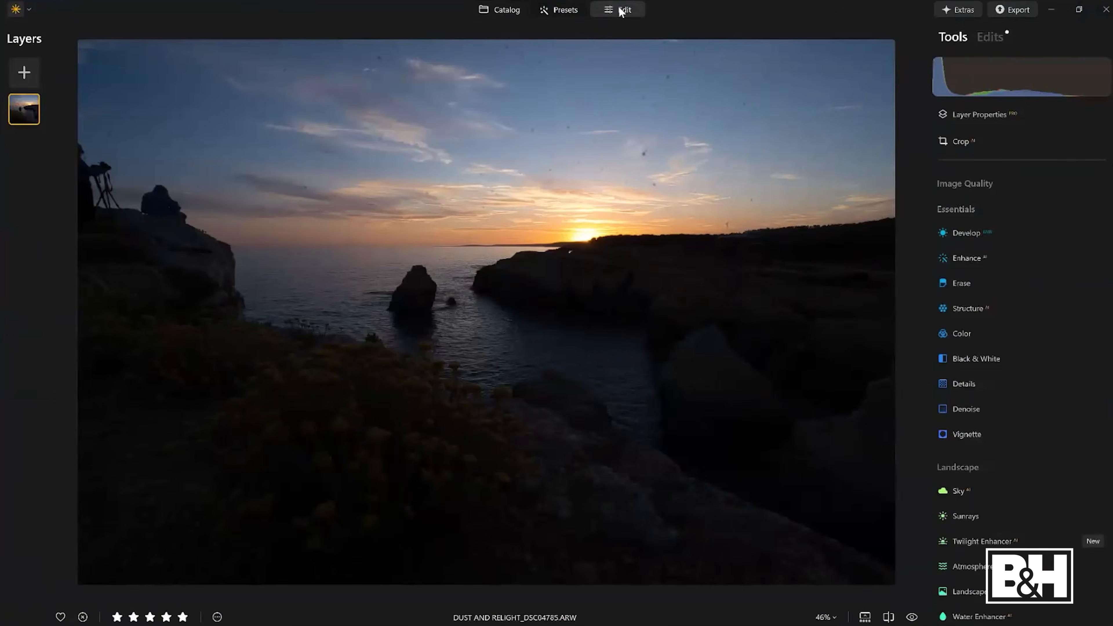
left_click(959, 258)
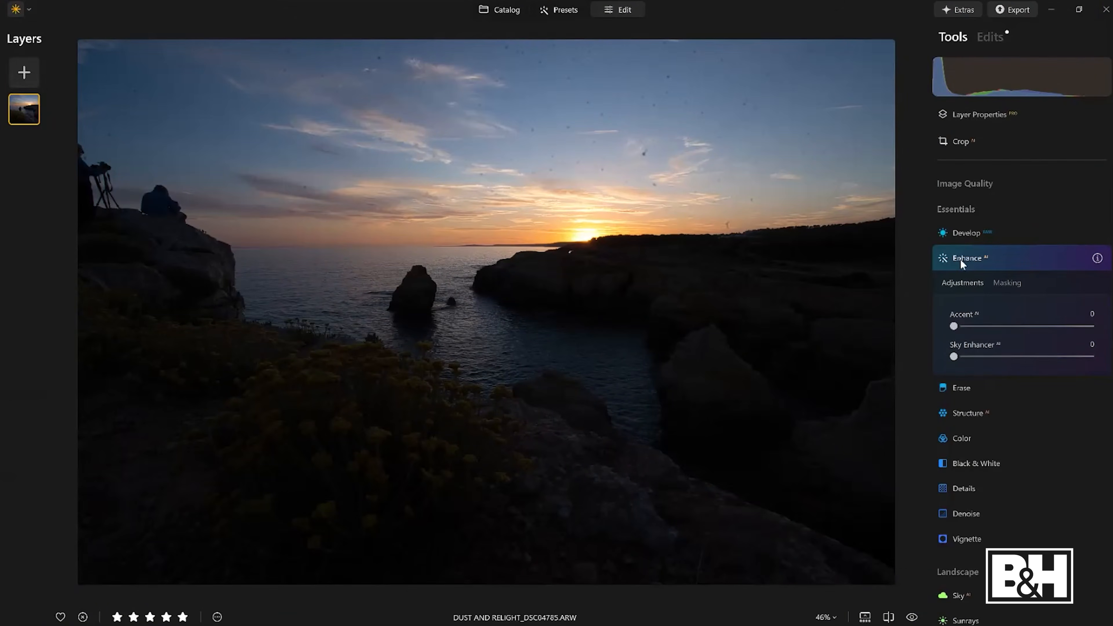
left_click_drag(954, 325, 1105, 333)
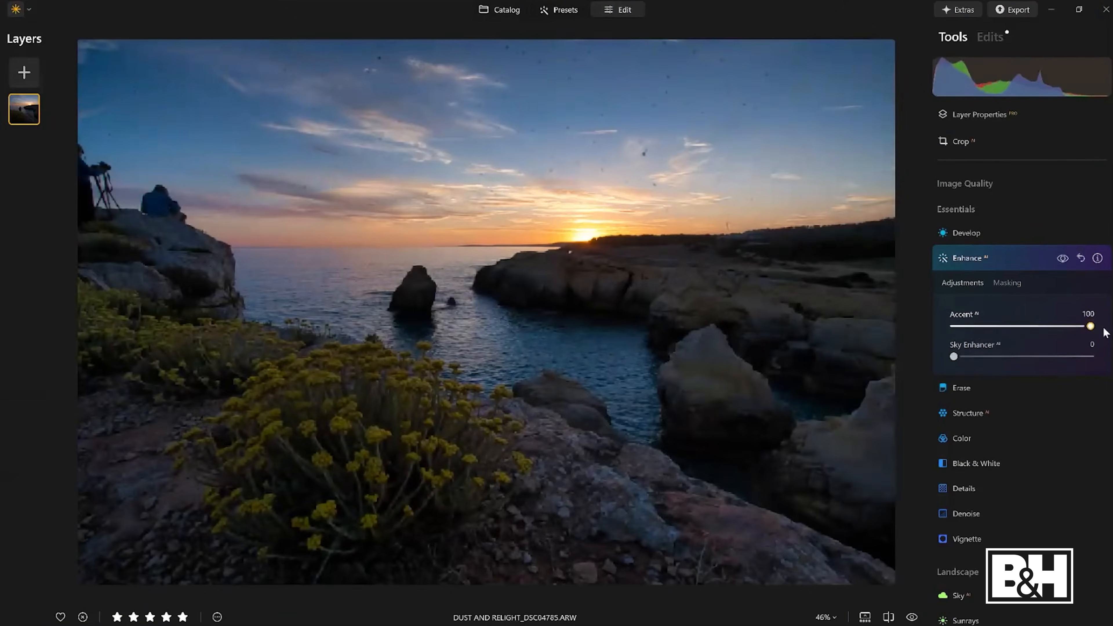
left_click(1062, 258)
left_click(1063, 259)
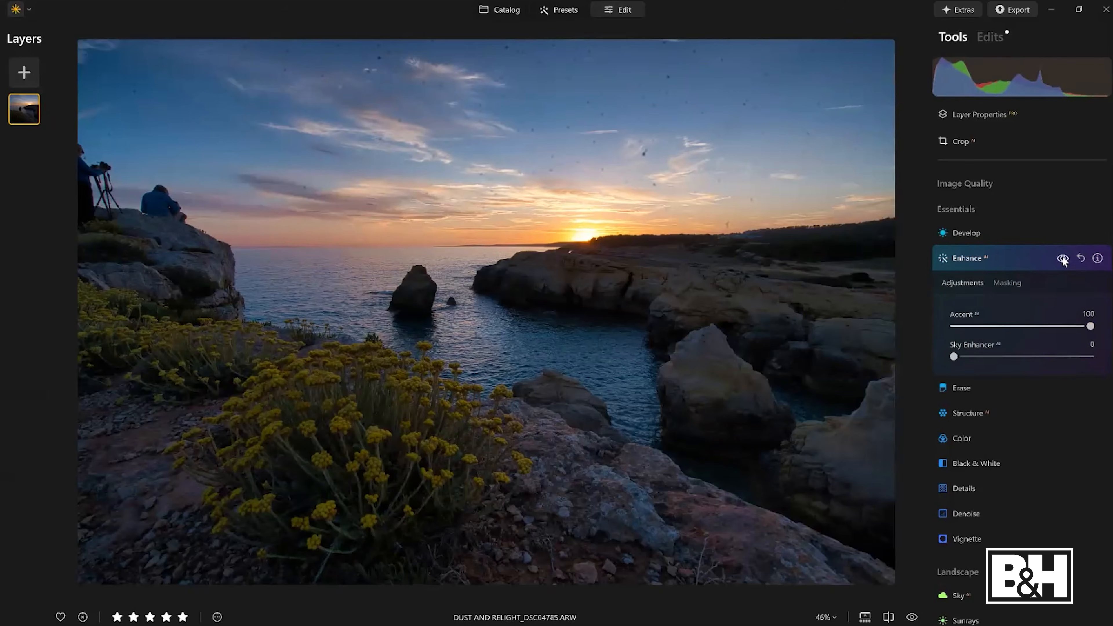
left_click(1014, 258)
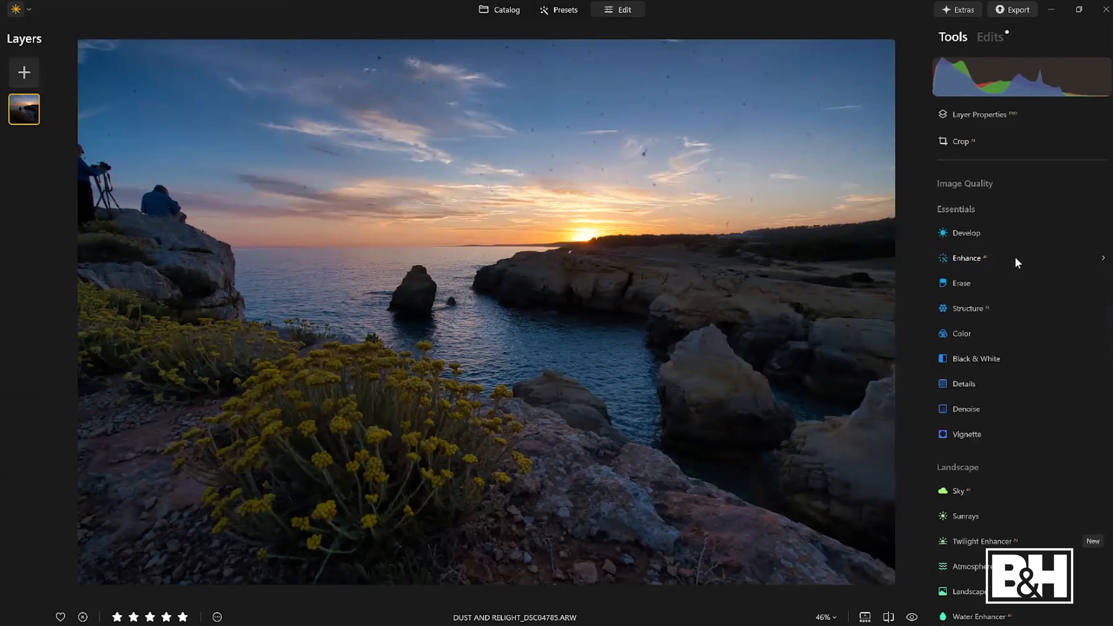
- Apply a second Enhance pass with Accent at 72 and Sky Enhancer at 57, and compare it with the effect hidden
left_click(993, 257)
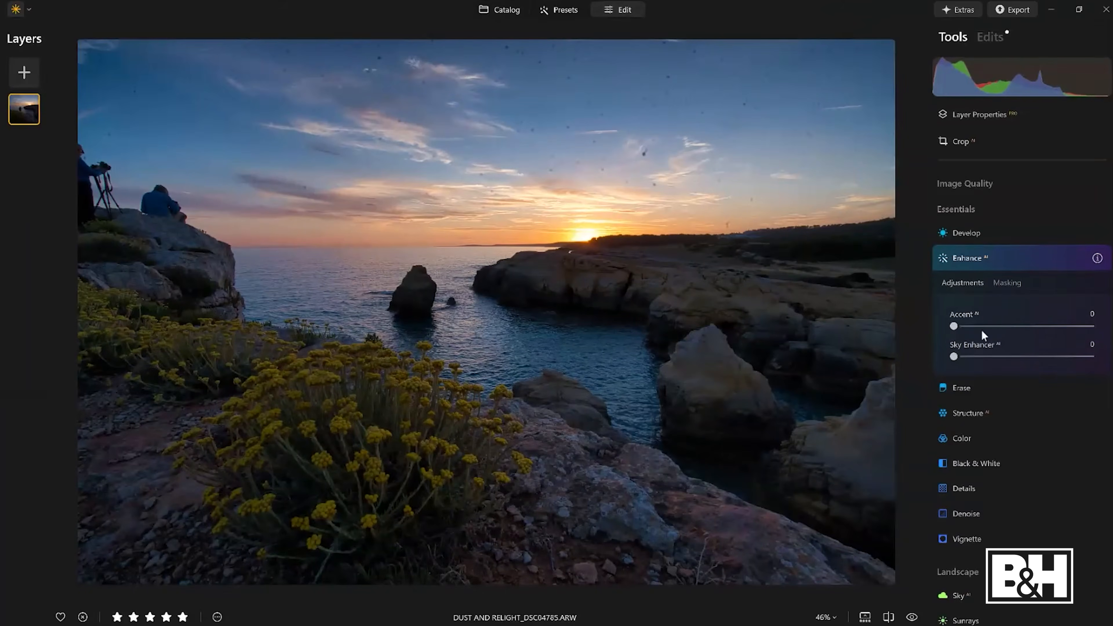
left_click_drag(954, 326, 1065, 334)
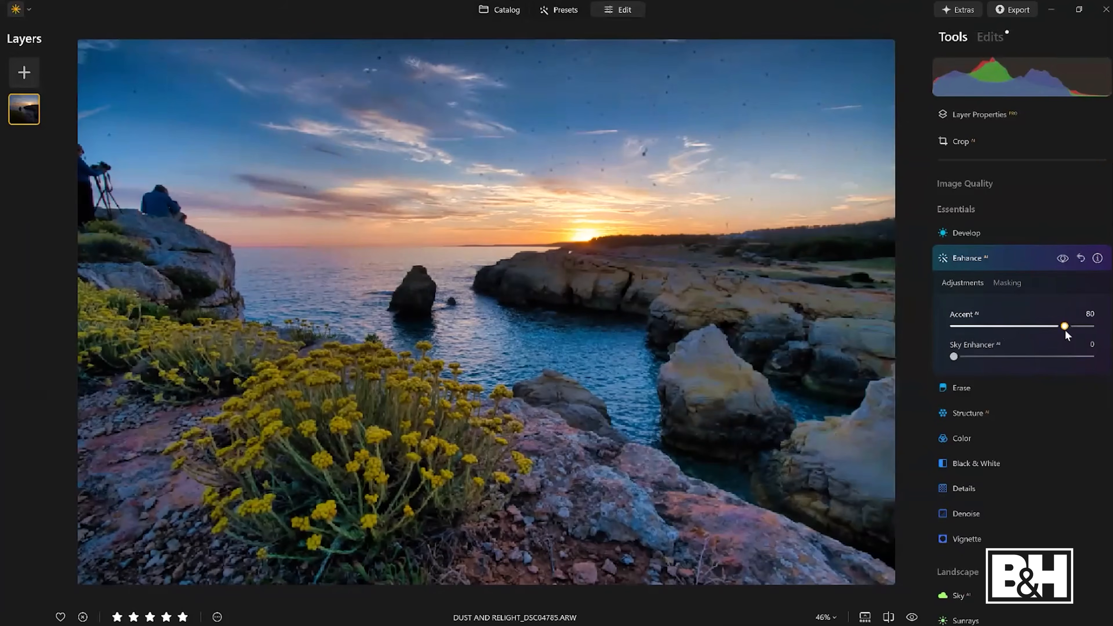
left_click_drag(1053, 335, 1045, 335)
left_click_drag(953, 356, 1032, 358)
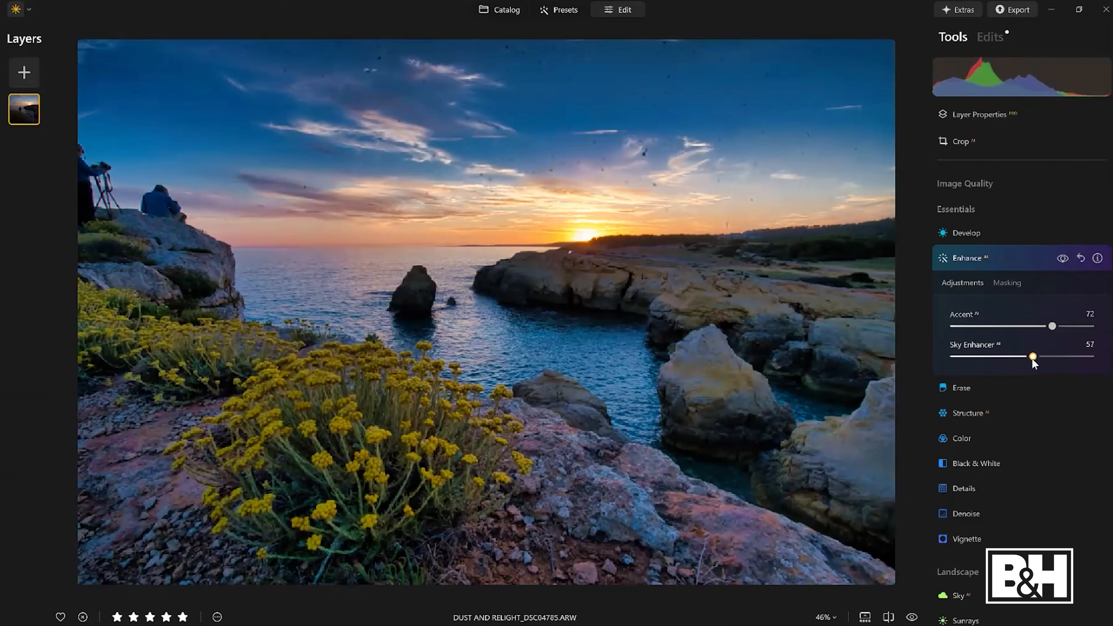
left_click(1065, 256)
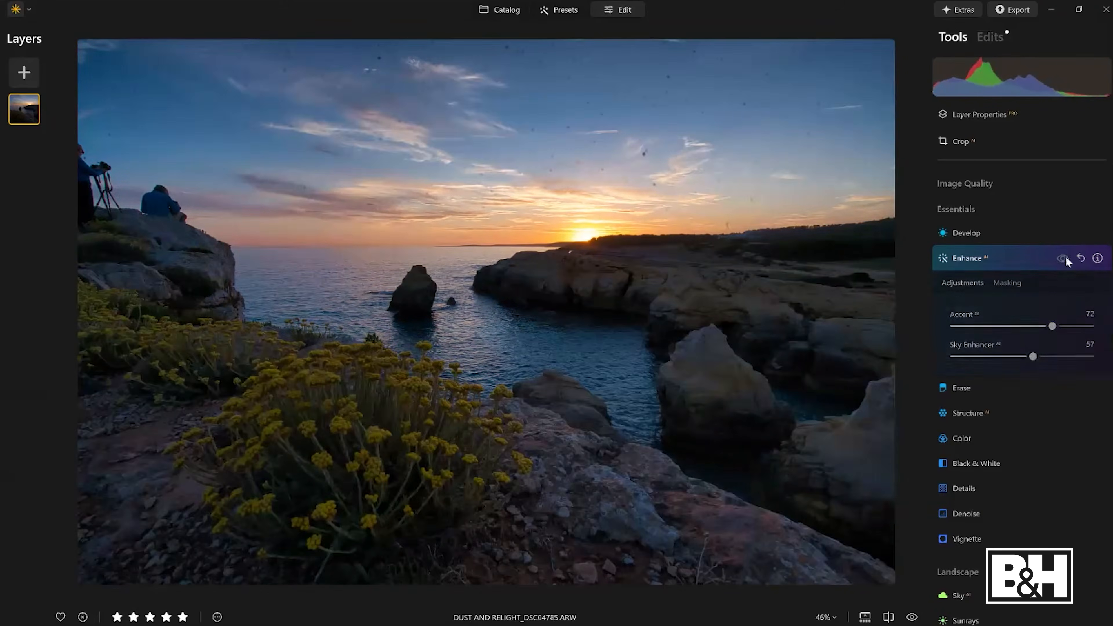
left_click(1066, 257)
left_click(1033, 259)
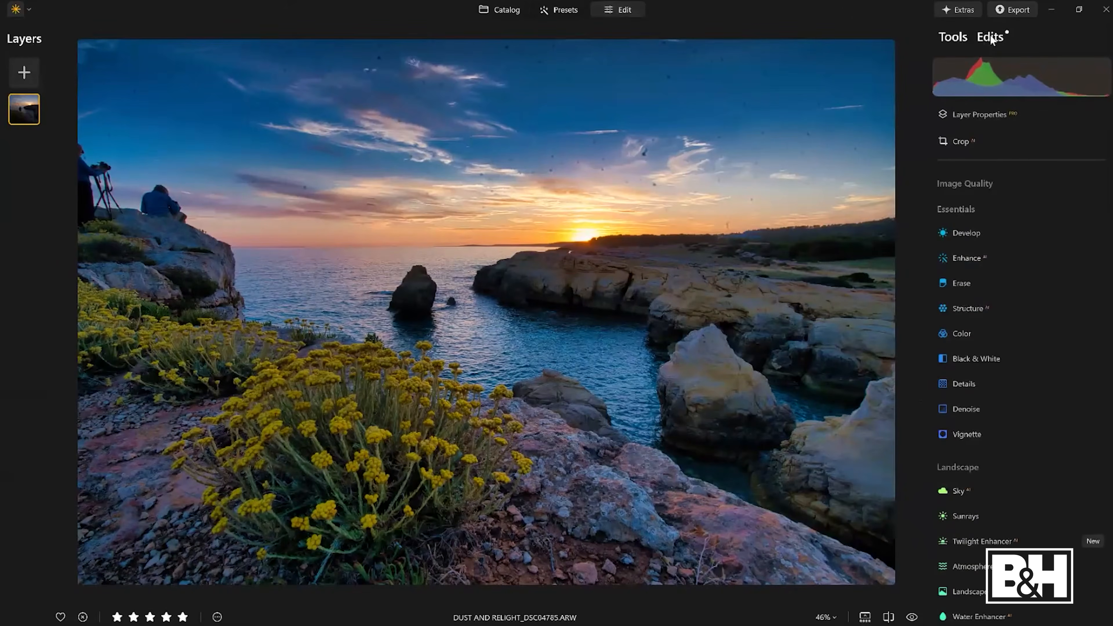
- Review the two Enhance passes in the photo's edit history and reopen the most recent one
left_click(990, 37)
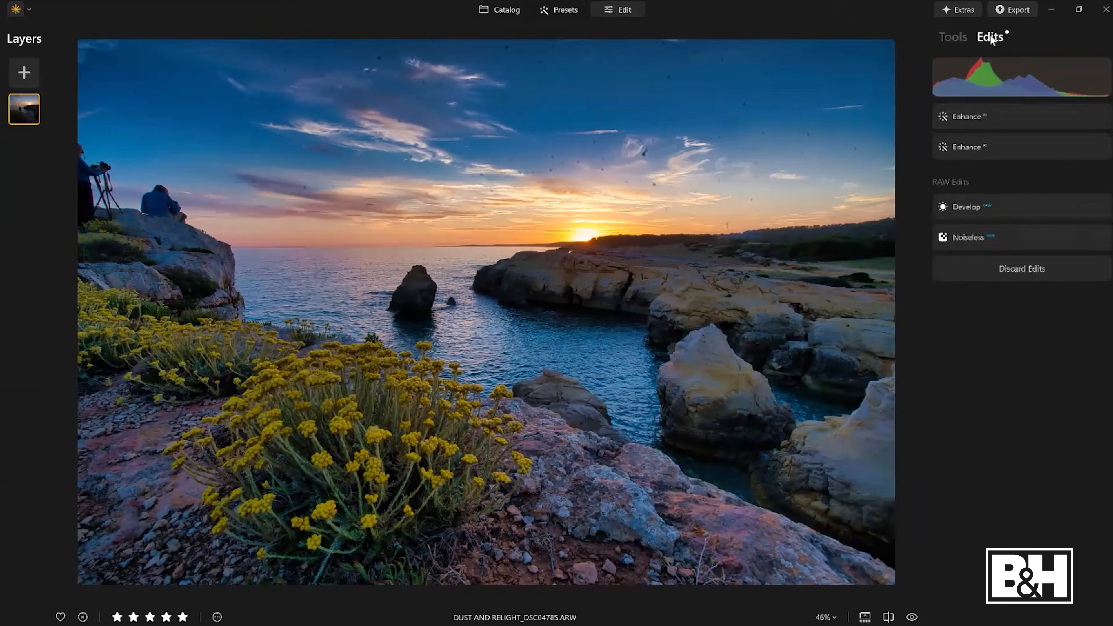
left_click(1003, 116)
left_click(1005, 116)
left_click(1026, 147)
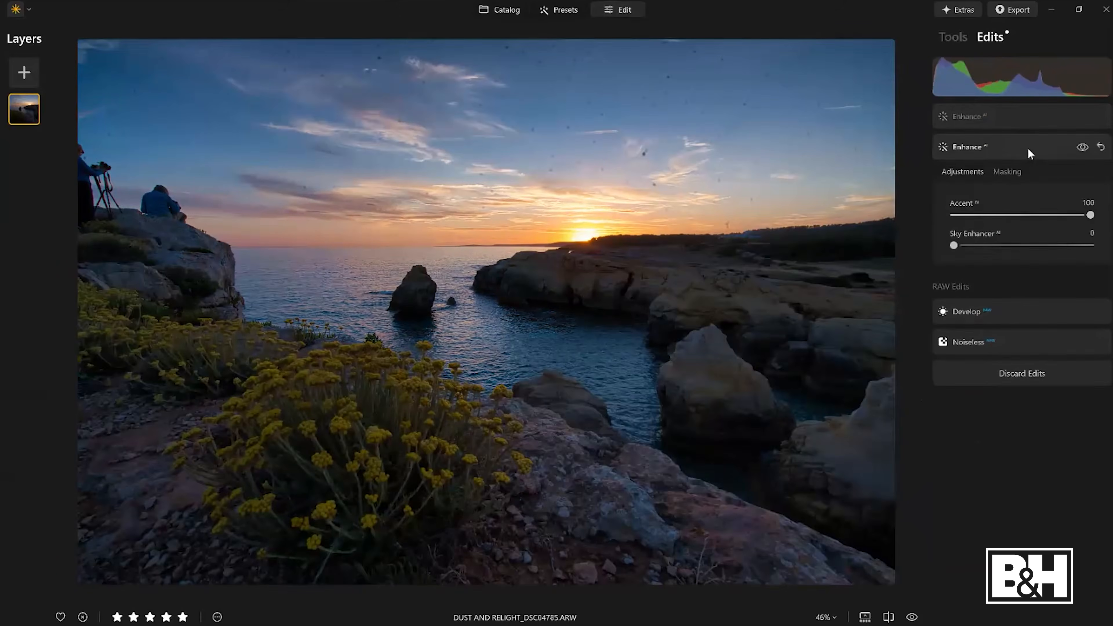
left_click(1023, 112)
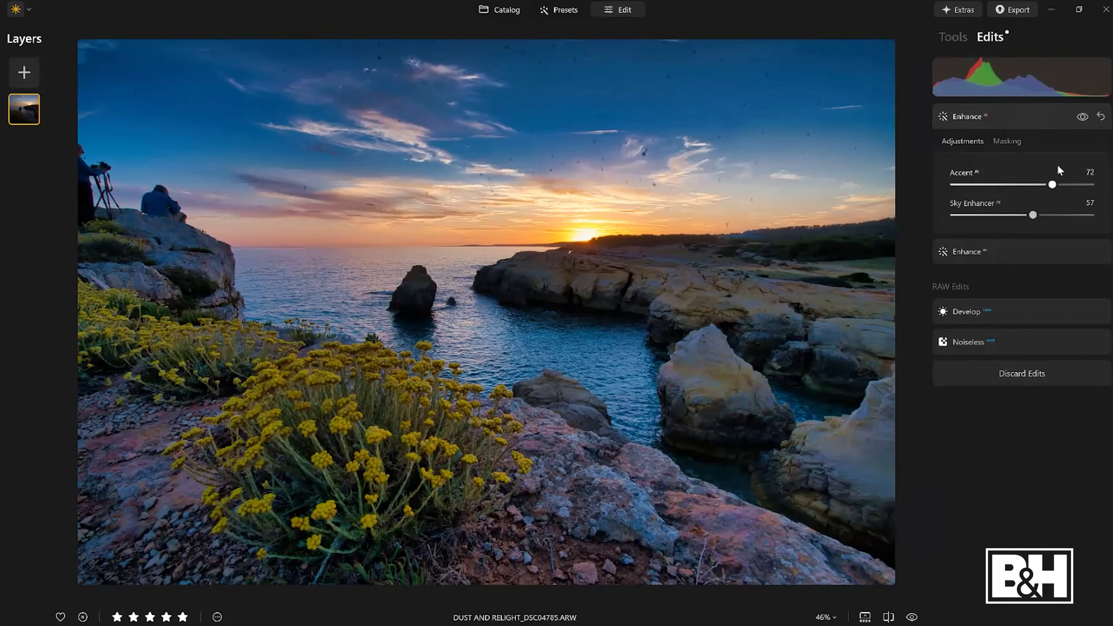
- Set up an erasing mask brush for the latest Enhance edit with size 160 and strength 57
left_click(1013, 142)
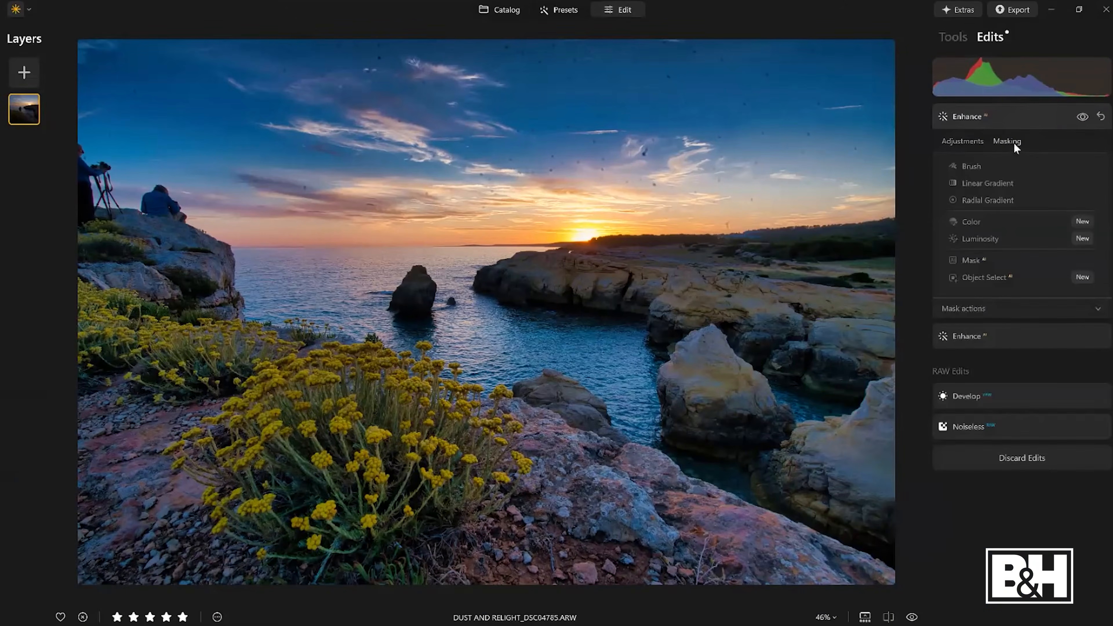
left_click(973, 166)
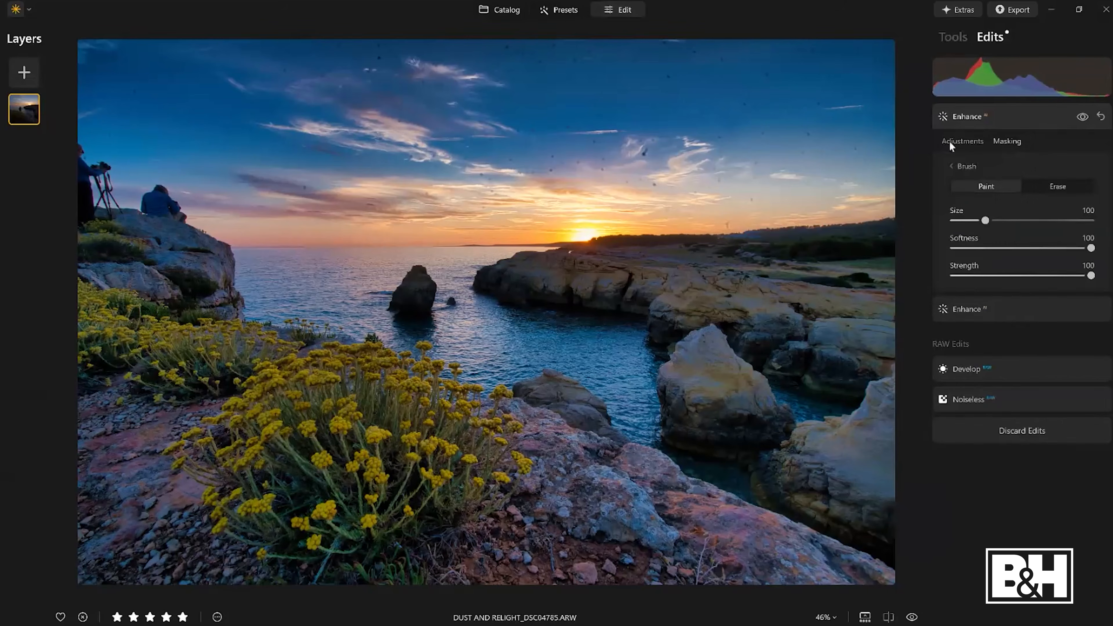
left_click(1065, 185)
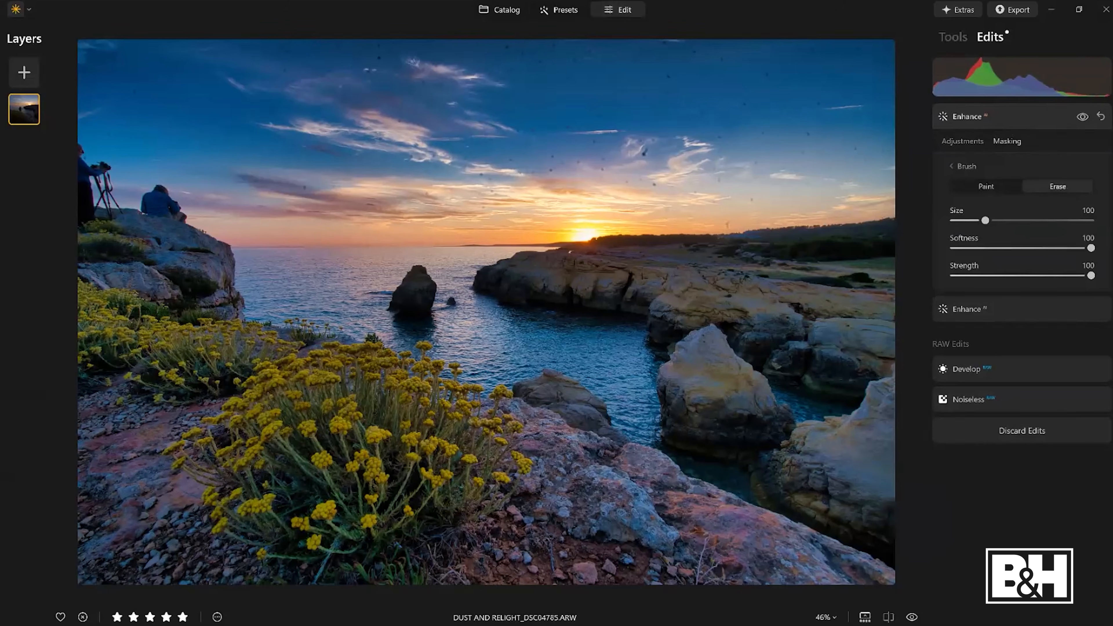
left_click_drag(1091, 275, 1032, 276)
key("bracketright")
key("bracketright")
key("bracketright")
key("bracketright")
key("bracketright")
key("bracketright")
- Erase the Enhance mask over the foreground flowers and rocky ground at the photo's lower left, and compare with the effect hidden
mouse_move(67, 280)
left_mouse_down()
mouse_move(677, 536)
mouse_move(723, 570)
mouse_move(224, 438)
mouse_move(81, 444)
mouse_move(144, 441)
mouse_move(197, 535)
mouse_move(515, 557)
left_mouse_up()
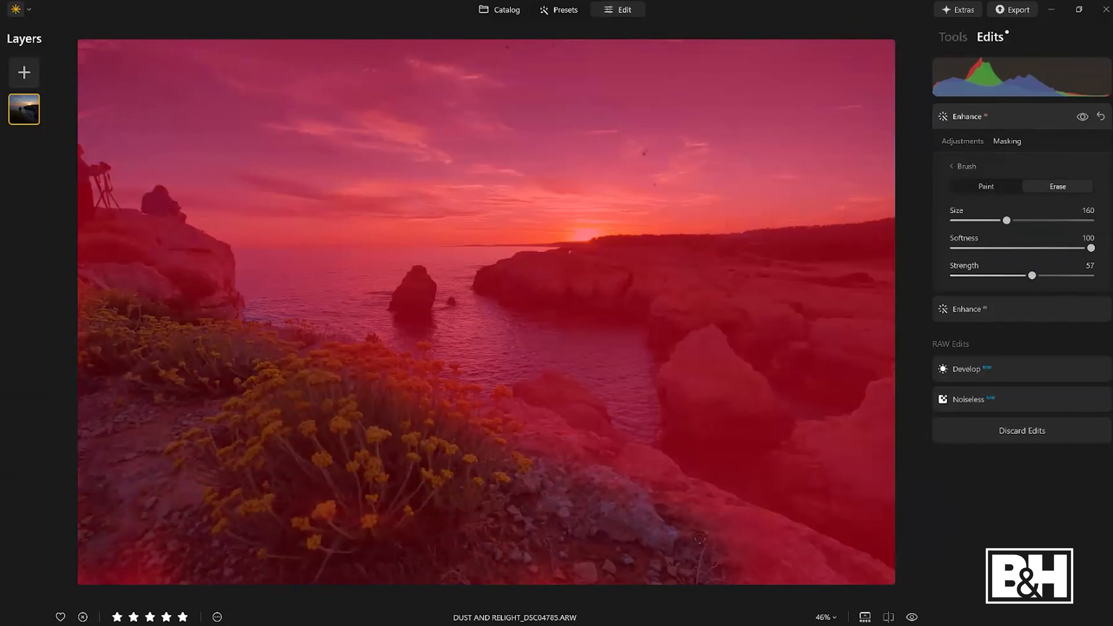
mouse_move(479, 494)
left_mouse_down()
mouse_move(131, 518)
mouse_move(63, 473)
left_mouse_up()
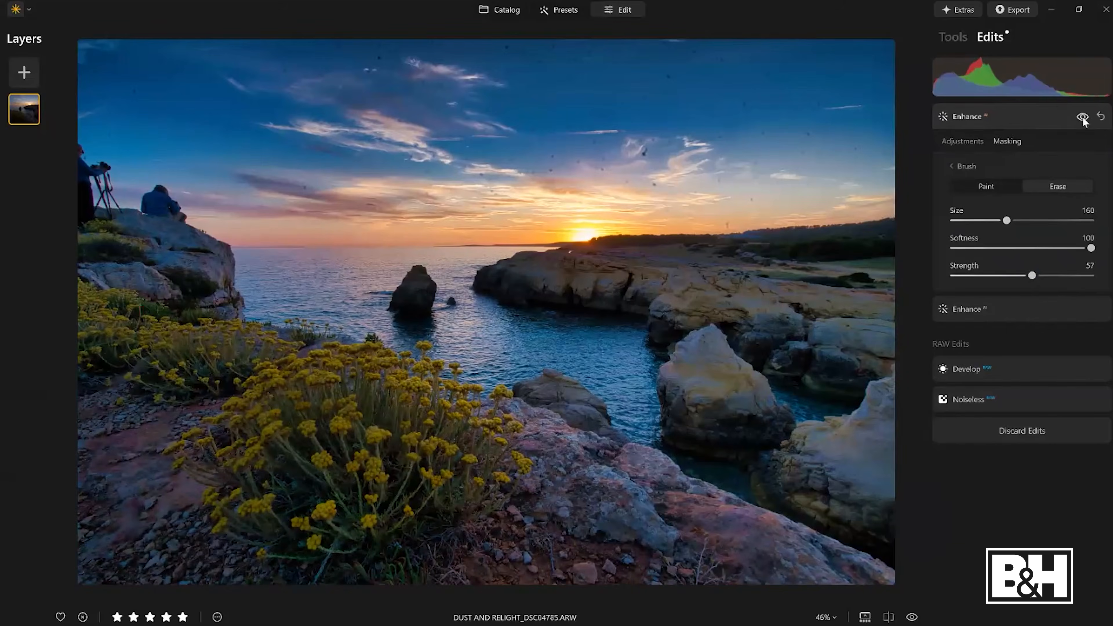
left_click(1082, 117)
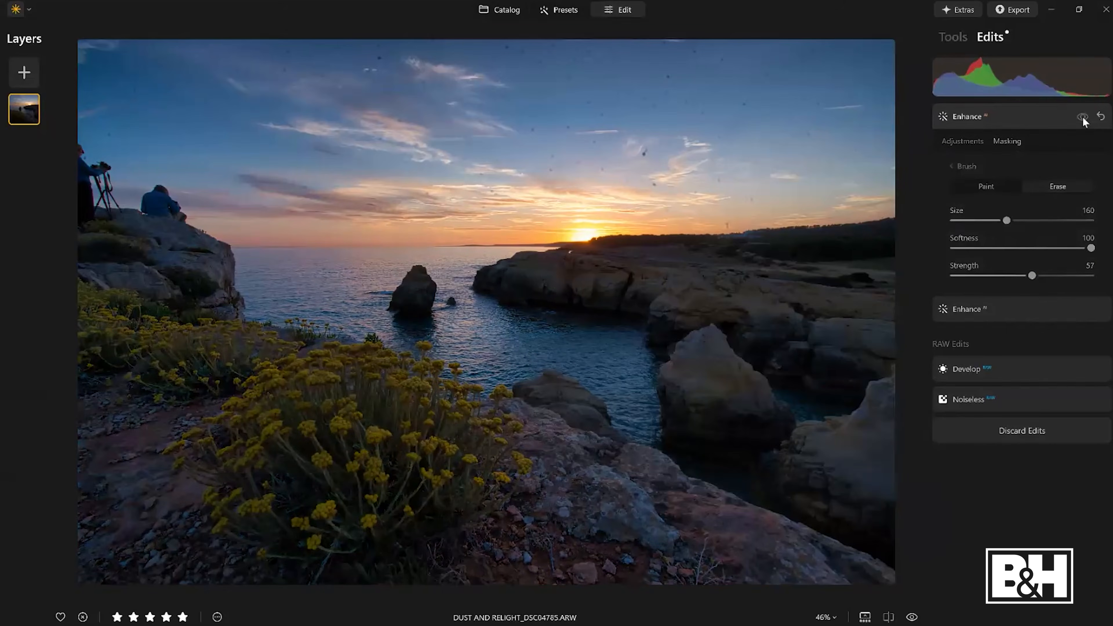
left_click(1082, 117)
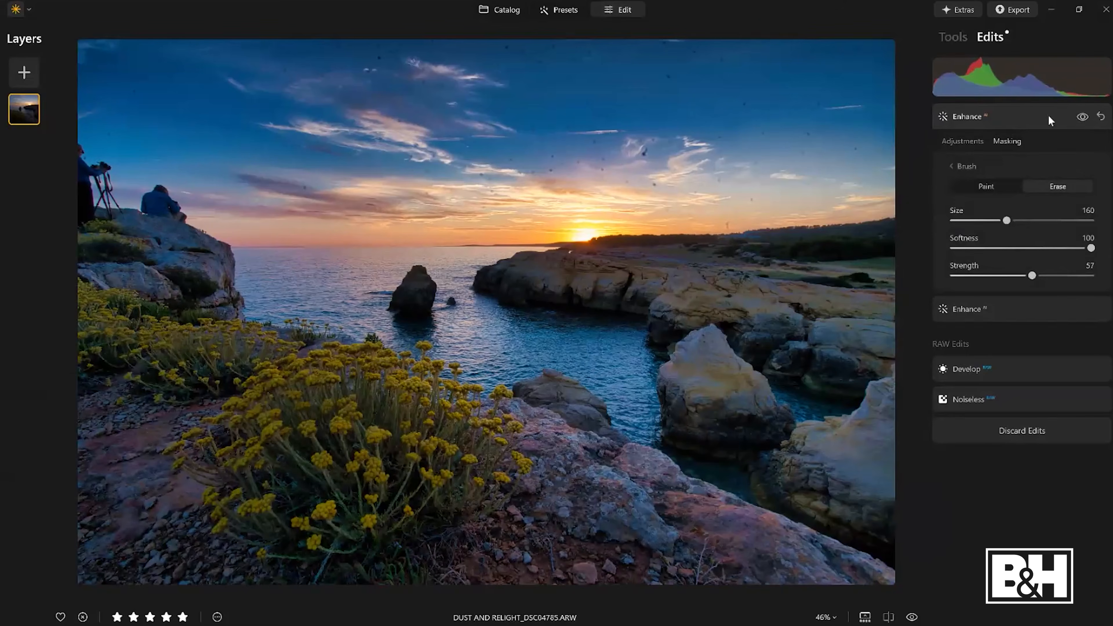
- Close the Enhance edit, return to the editing tools, and compare the whole edited photo with the original
left_click(1029, 113)
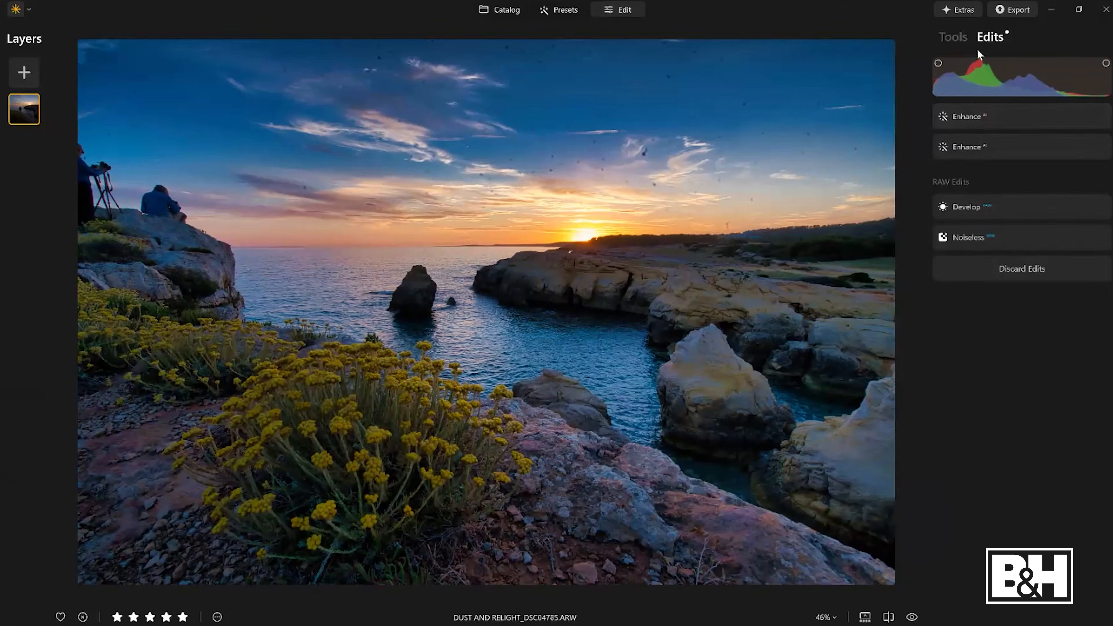
left_click(954, 37)
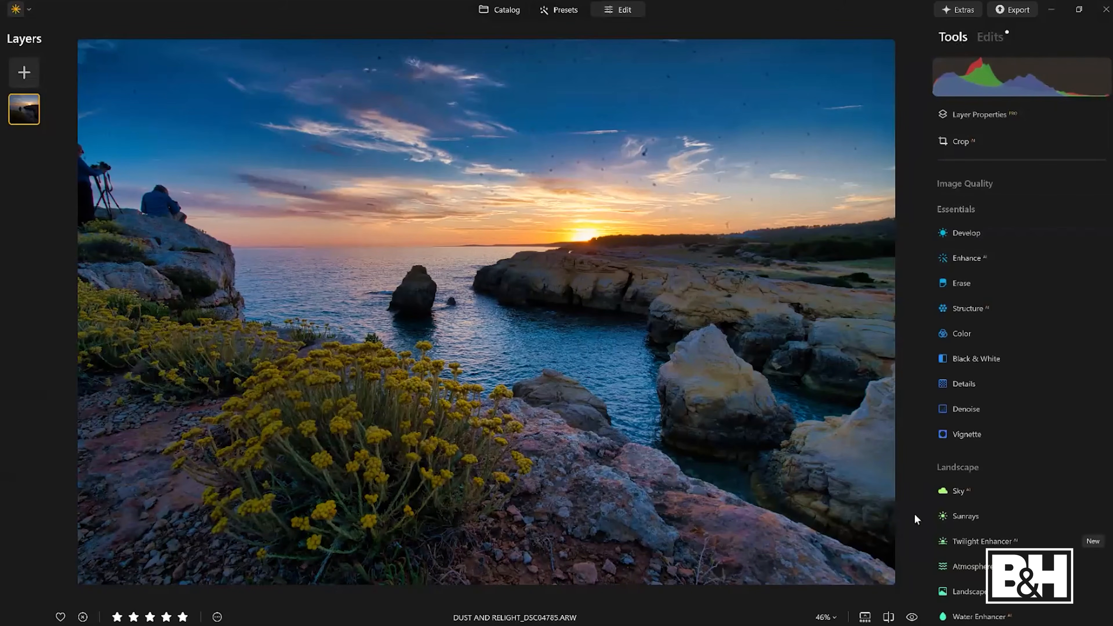
left_click(912, 618)
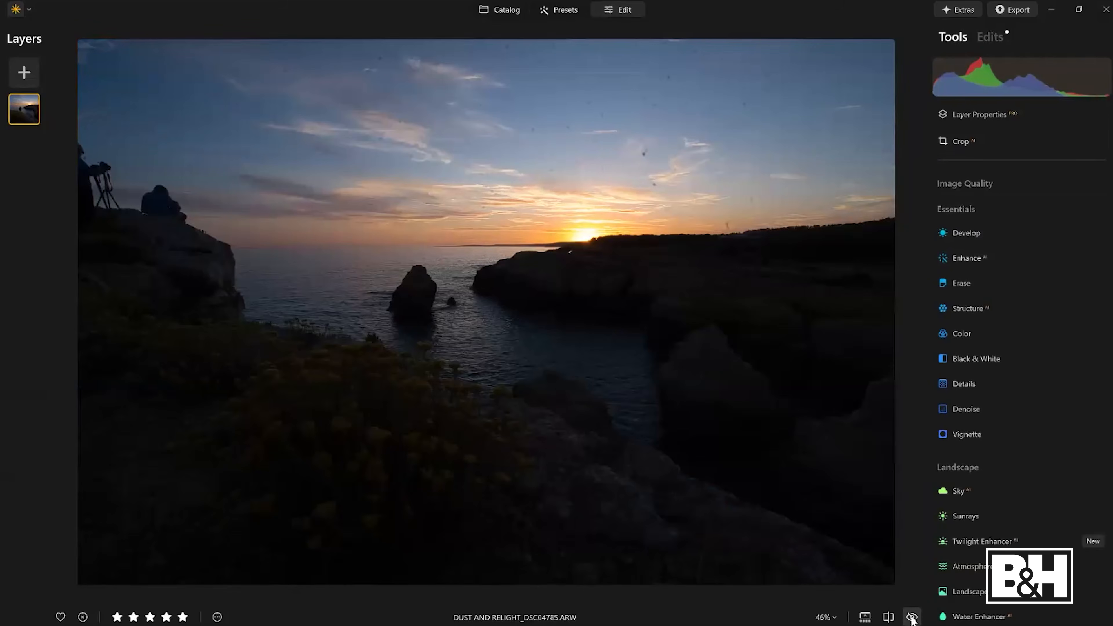
left_click(913, 617)
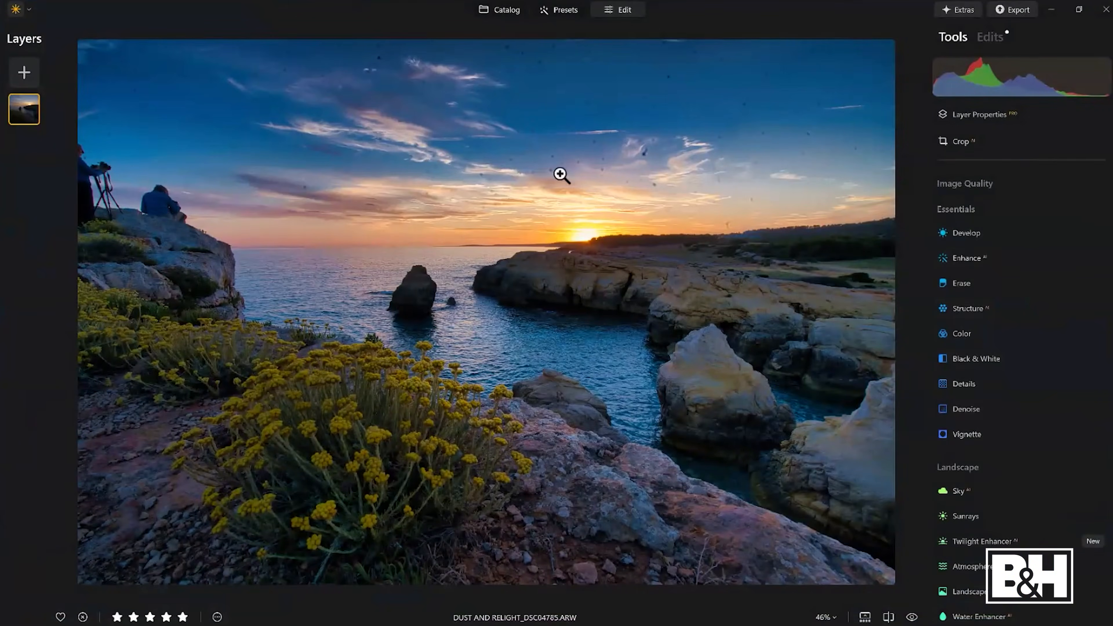
- Remove the dust spots from the sunset photo automatically with the Erase tool, and compare with the removal hidden
left_click(957, 283)
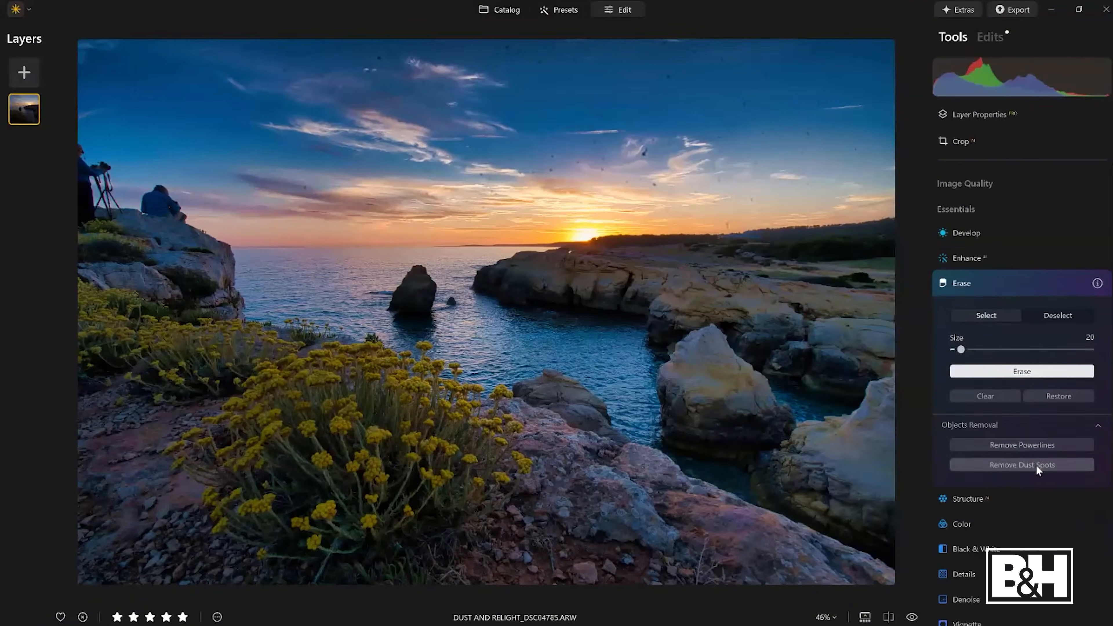
left_click(983, 471)
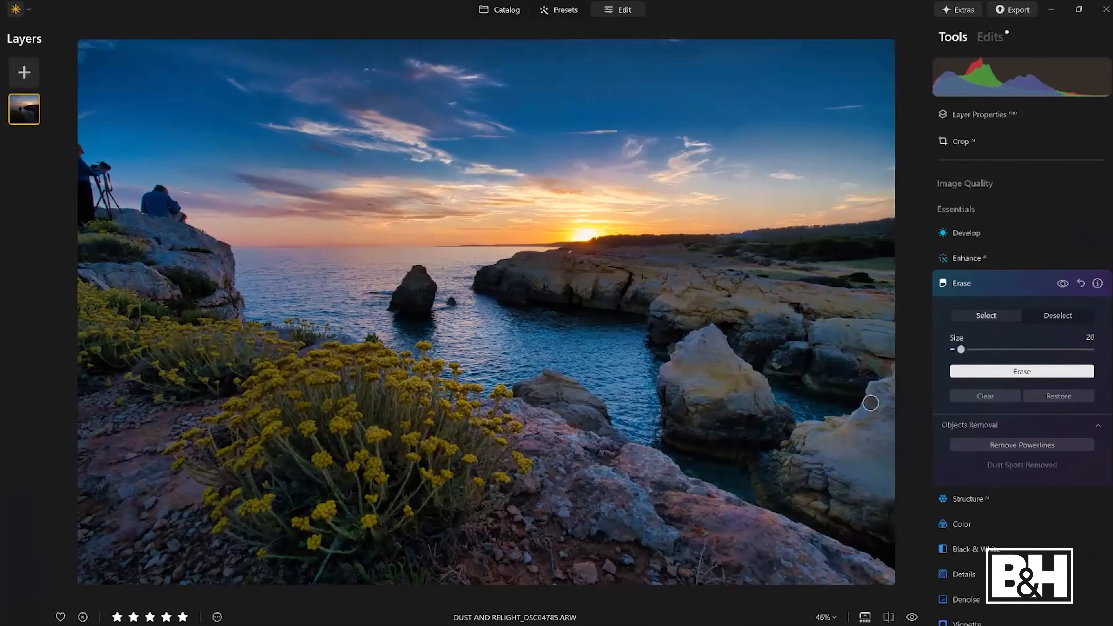
left_click(1062, 283)
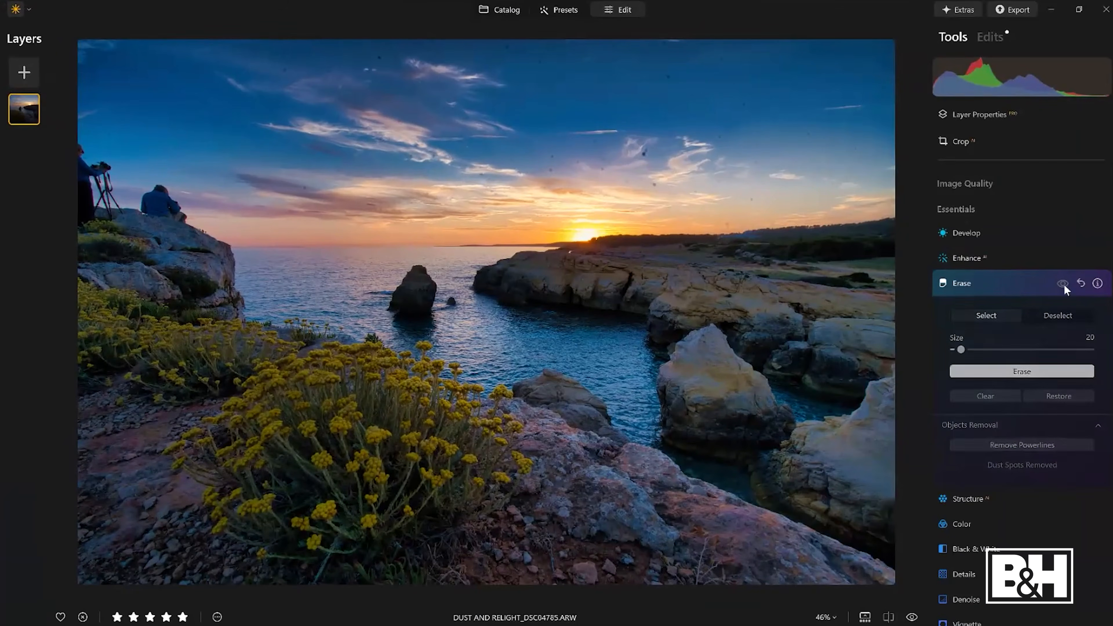
left_click(1062, 283)
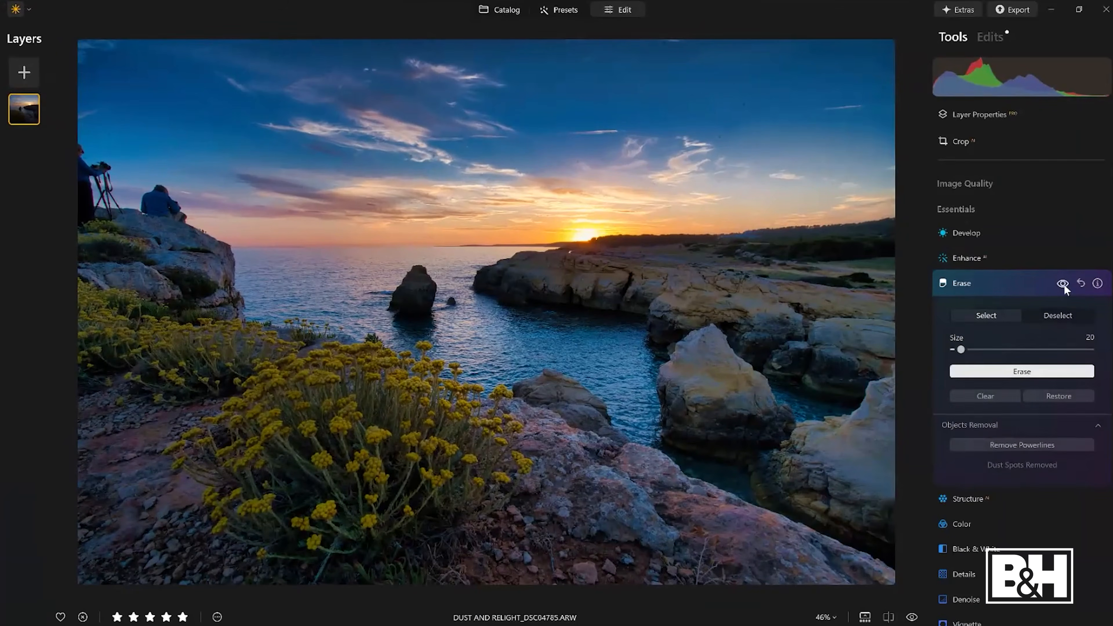
left_click(1016, 287)
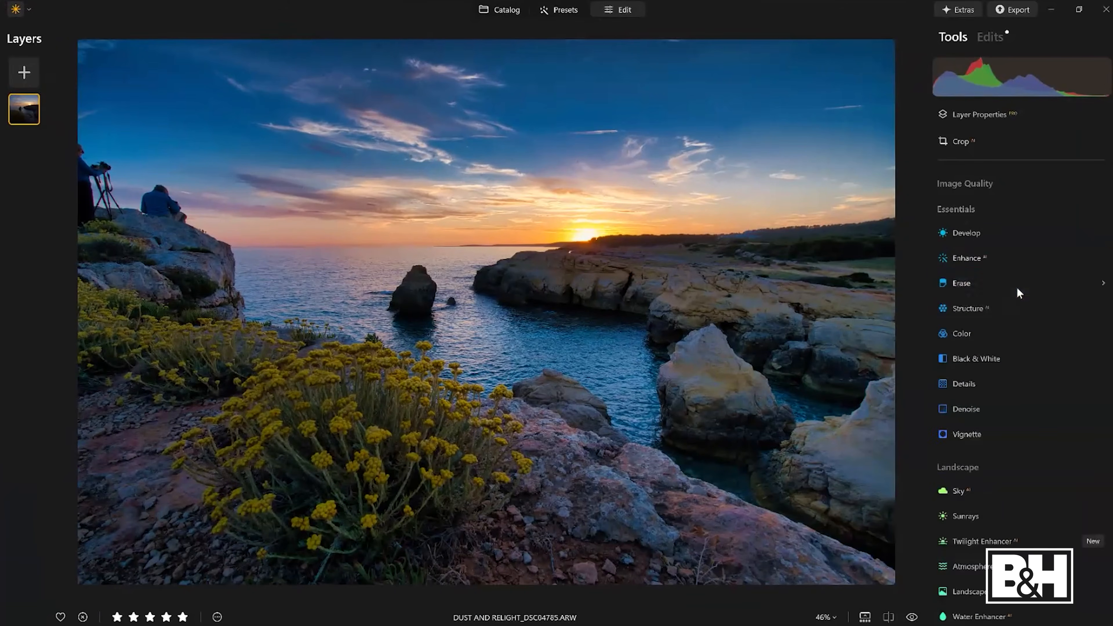
- Return to the catalog and open the Powerlines_5648 street photo for editing
key("g")
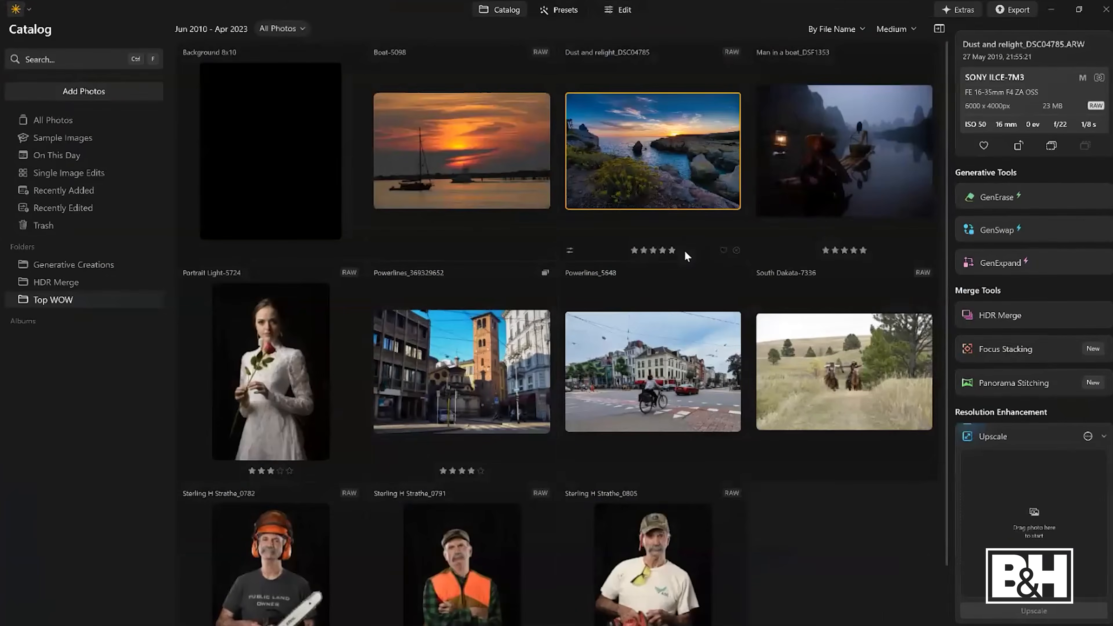
double_click(653, 348)
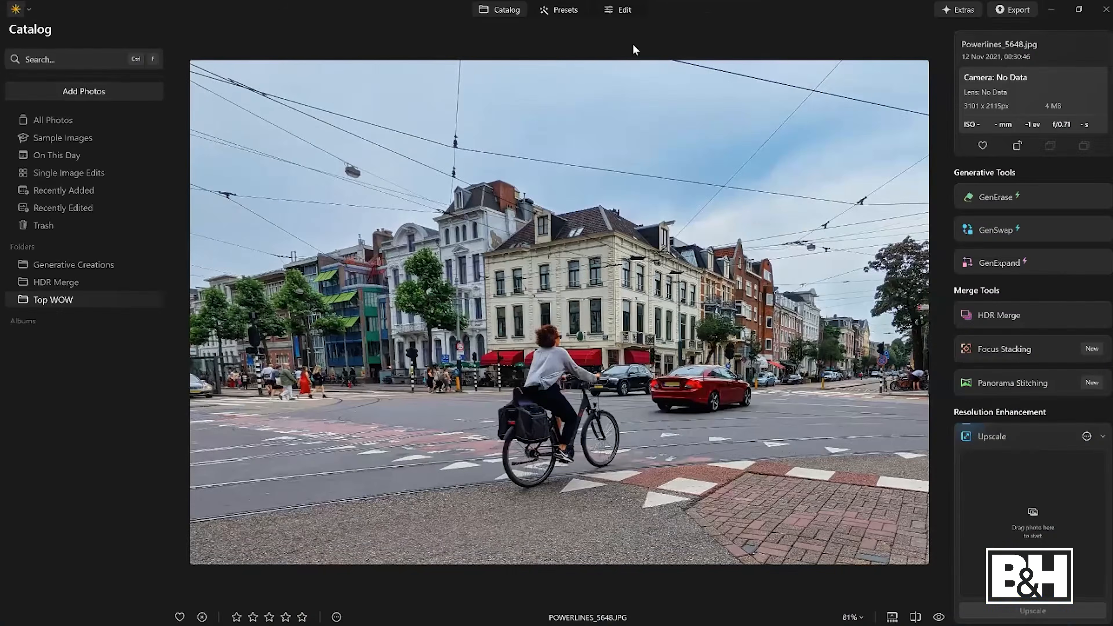
left_click(625, 12)
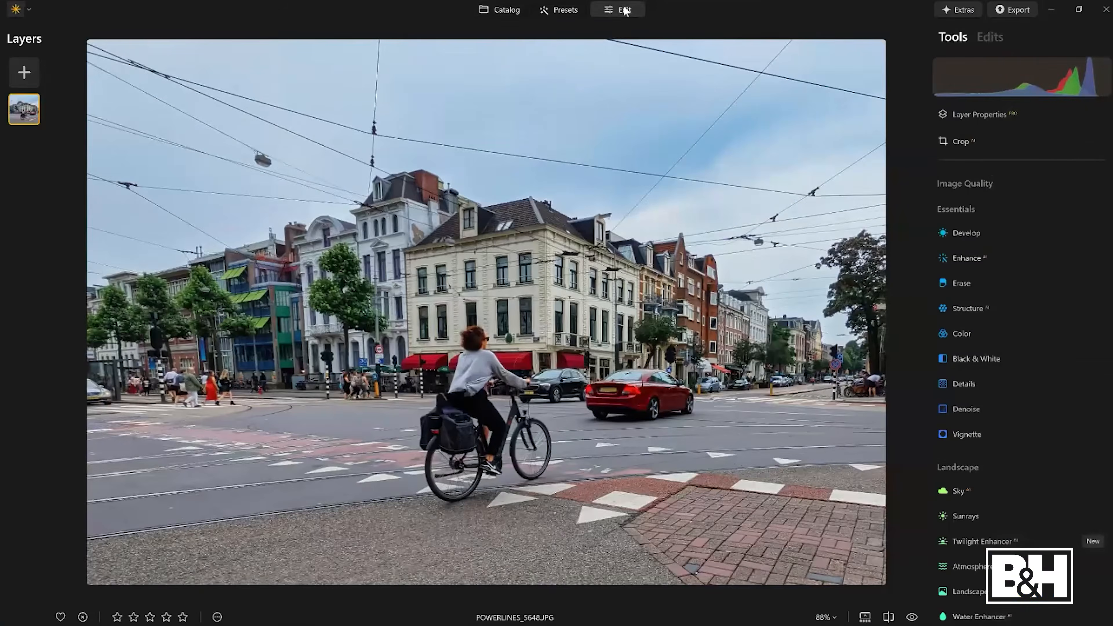
- Remove the powerlines from the street photo automatically with the Erase tool, compare with the removal hidden, and close the tool
left_click(965, 285)
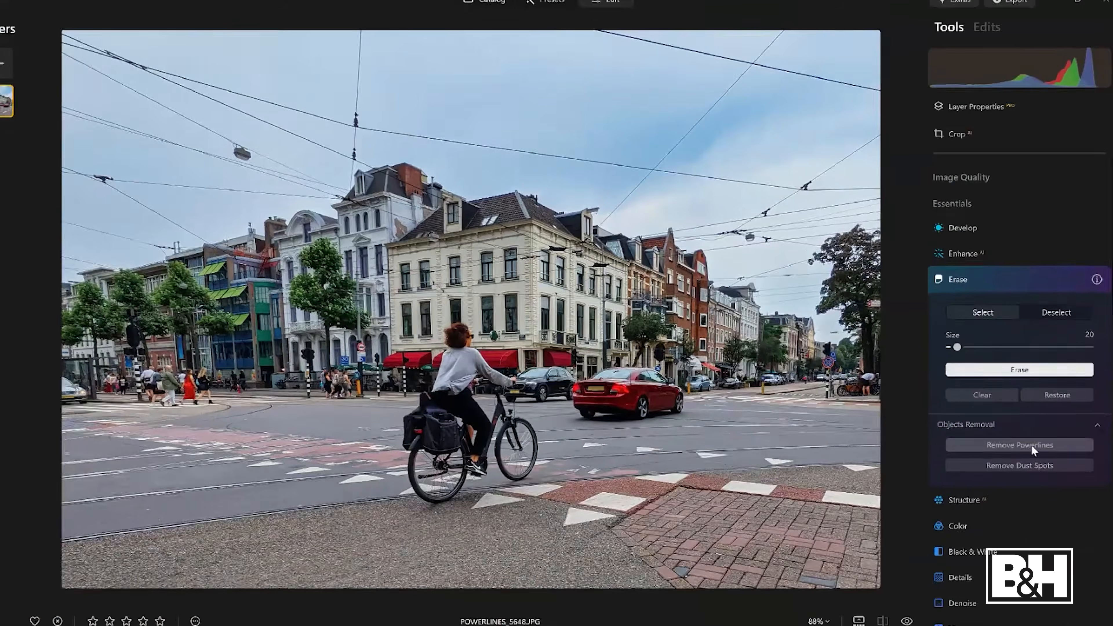
left_click(981, 444)
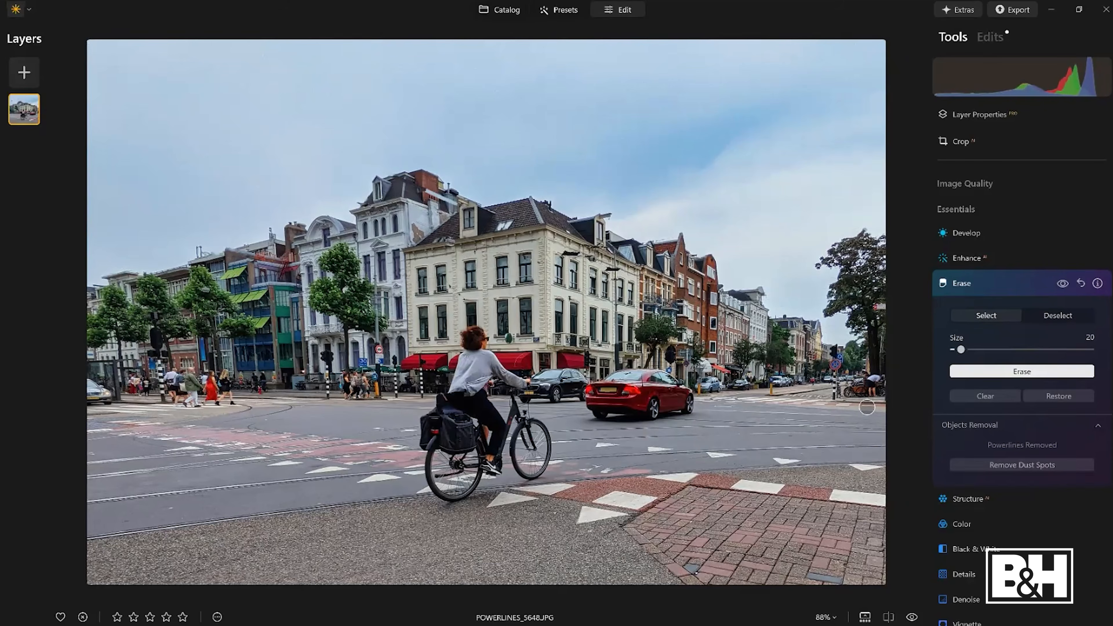
left_click(1062, 283)
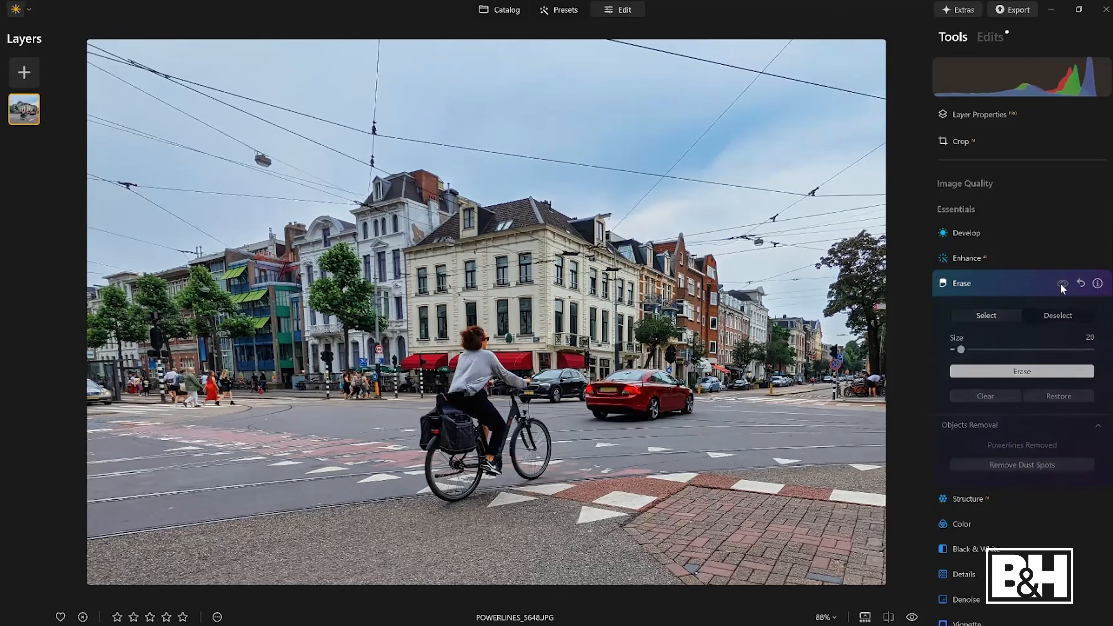
left_click(1060, 284)
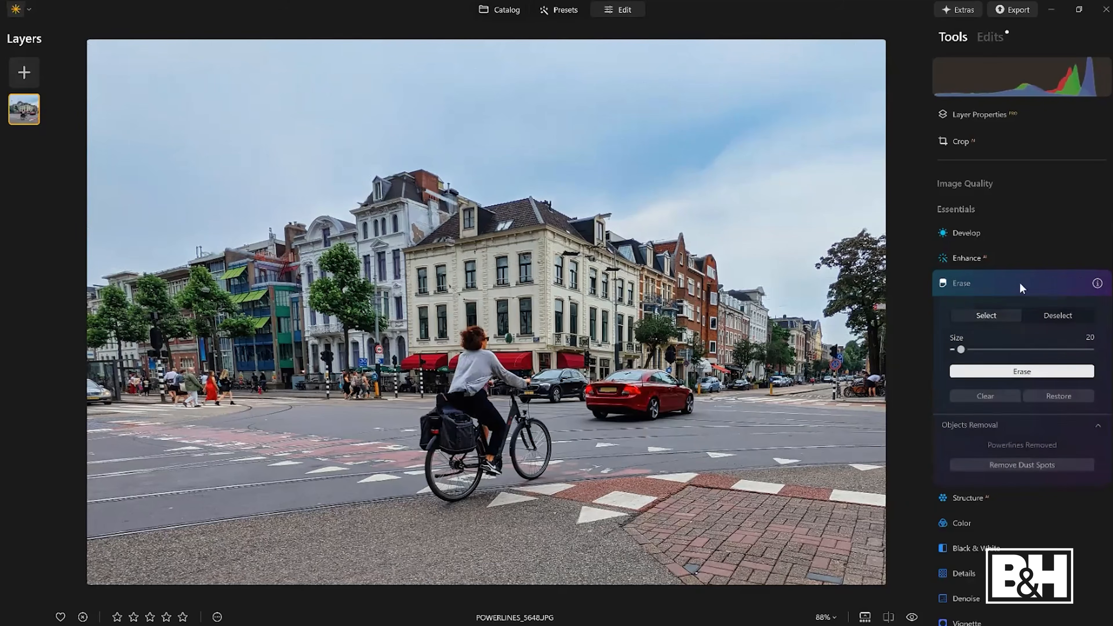
left_click(1005, 285)
- Return to the catalog and open the Powerlines_369329652 photo of the brick tower for editing
key("g")
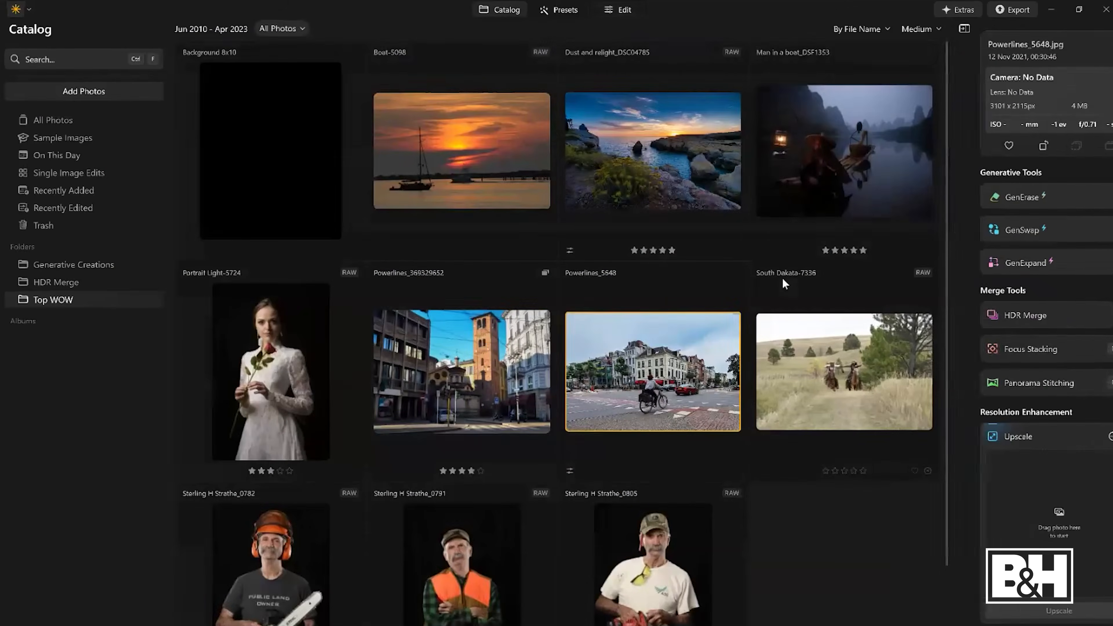
left_click(503, 362)
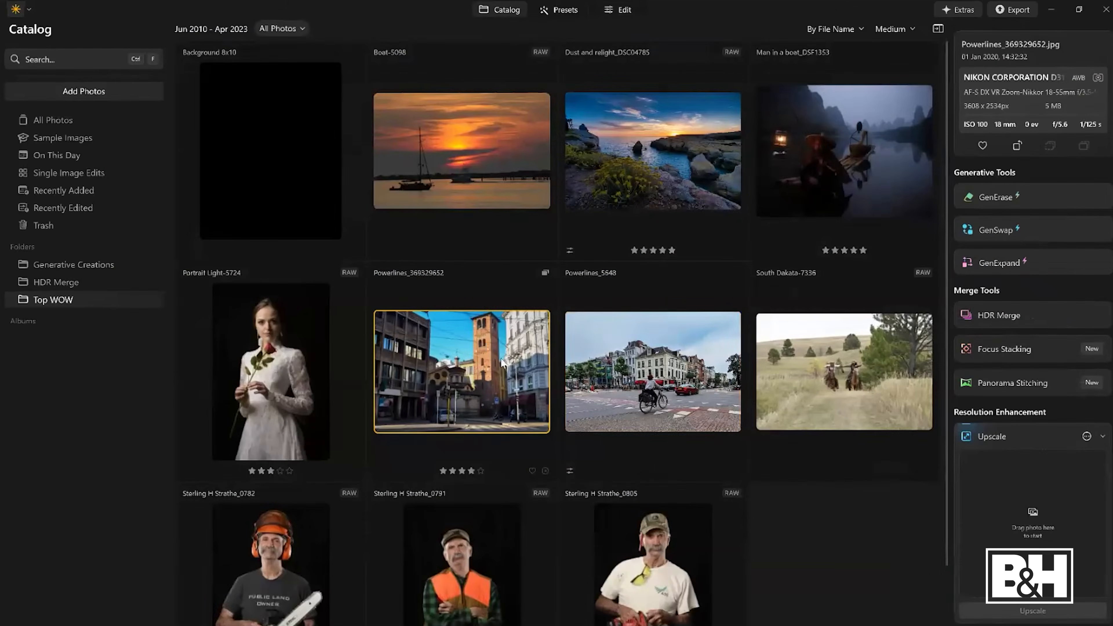
double_click(502, 363)
left_click(624, 16)
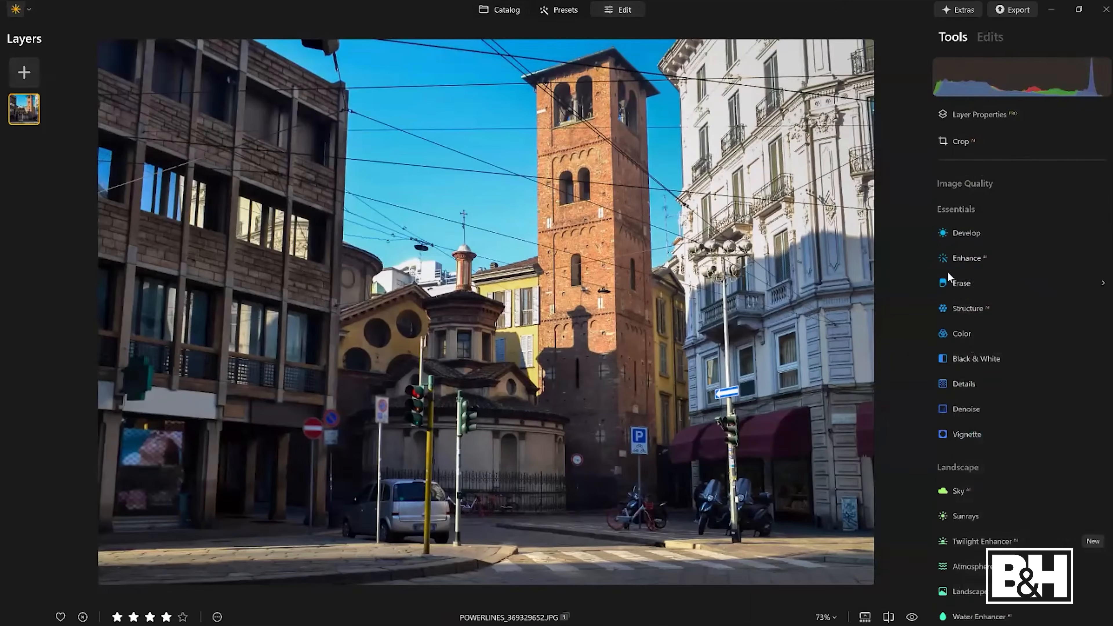
- Remove the powerlines automatically, and erase the leftover cable at the photo's upper edge beside the dark building with a size 44 Erase brush
left_click(961, 284)
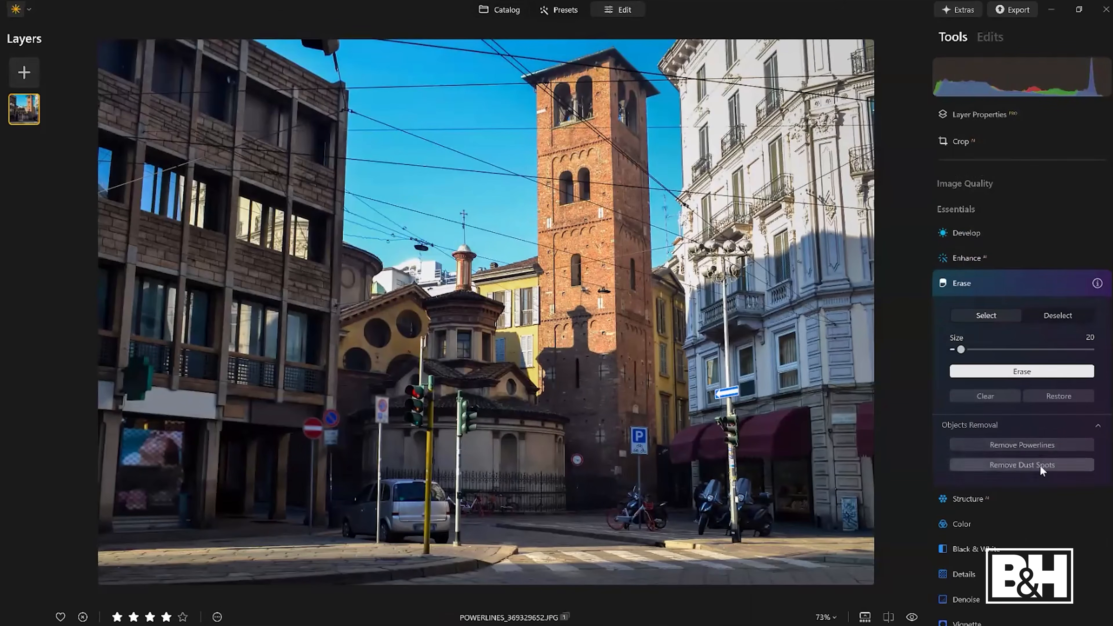
left_click(1014, 445)
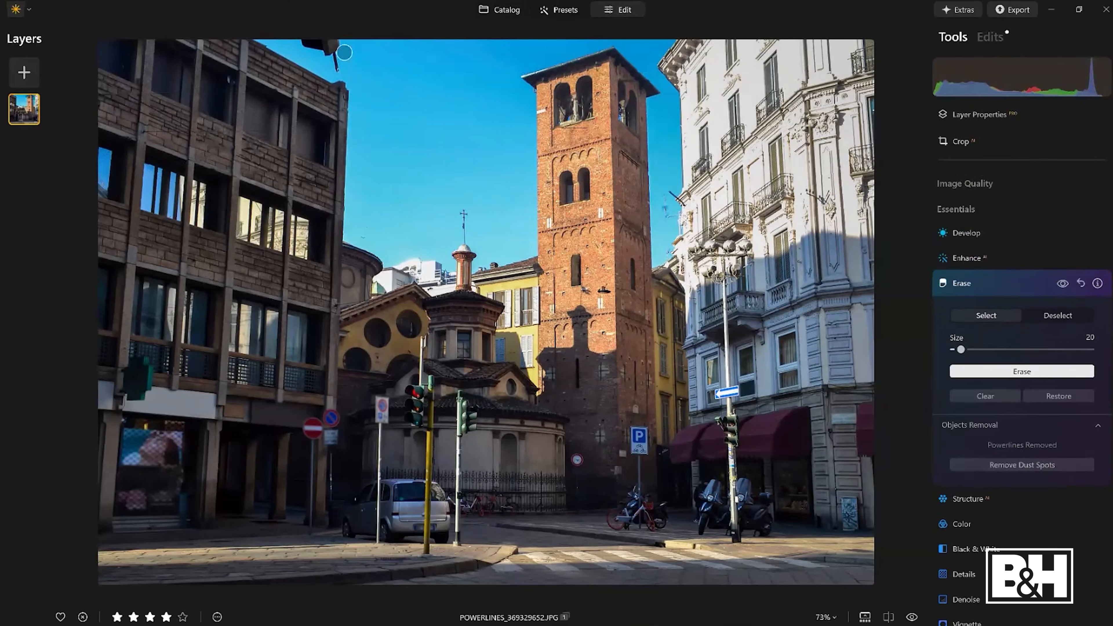
scroll(344, 52, "up", 3)
mouse_move(337, 45)
left_mouse_down()
mouse_move(293, 42)
mouse_move(325, 42)
mouse_move(336, 65)
left_mouse_up()
left_click(1027, 372)
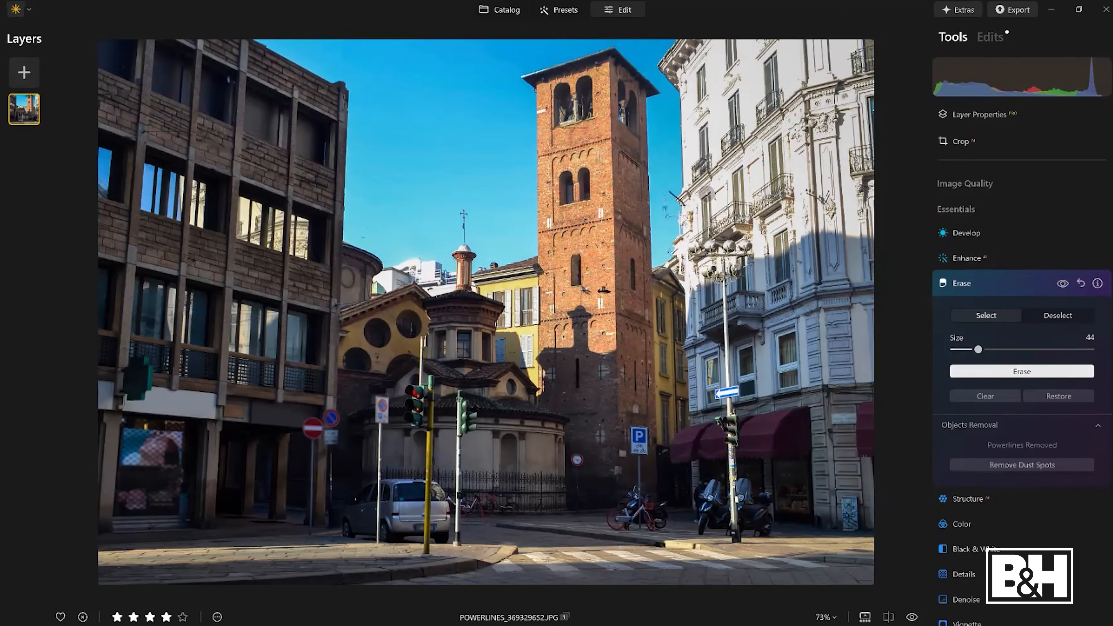
- Erase the leftover cable piece between the brick tower and the white building's cornice, close Erase, and return to the whole photo
scroll(707, 193, "up", 10)
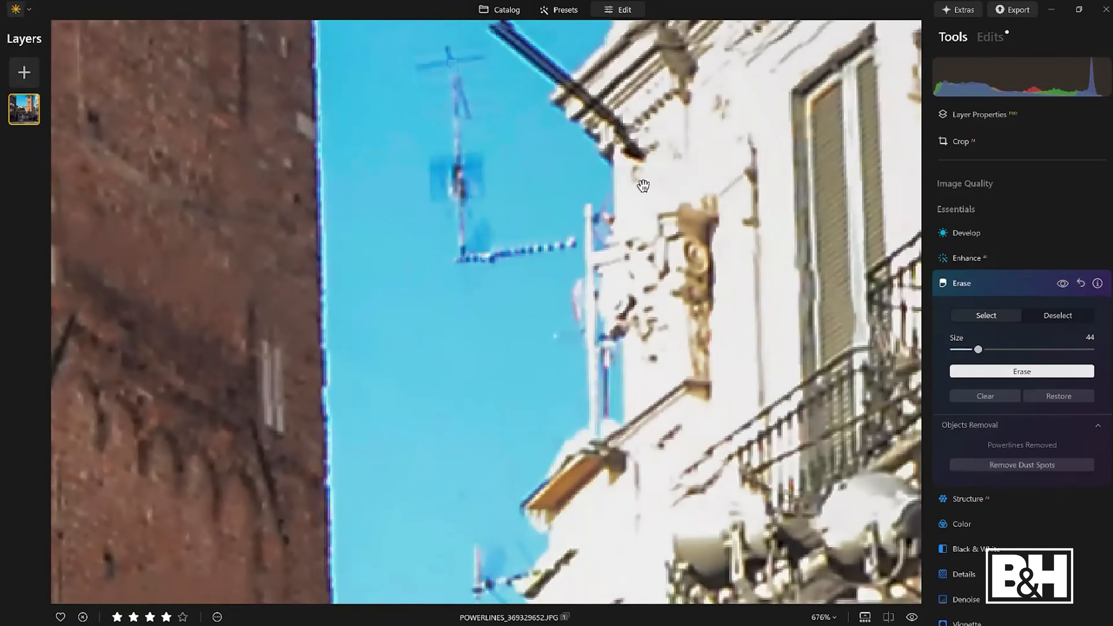
left_click_drag(642, 185, 671, 345)
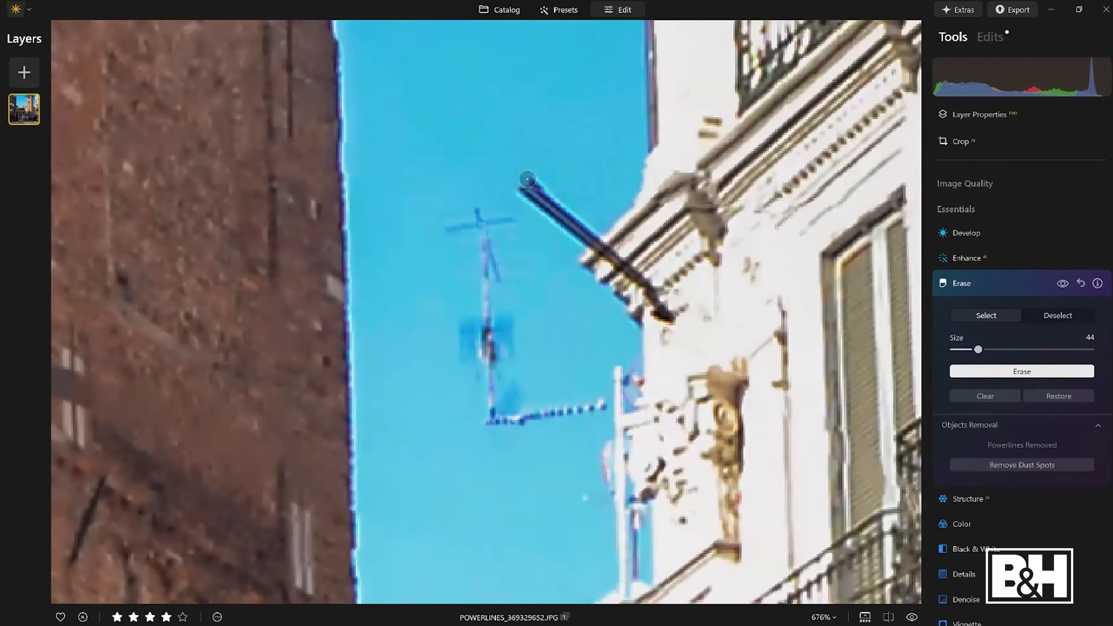
left_click_drag(524, 182, 675, 312)
left_click(1001, 373)
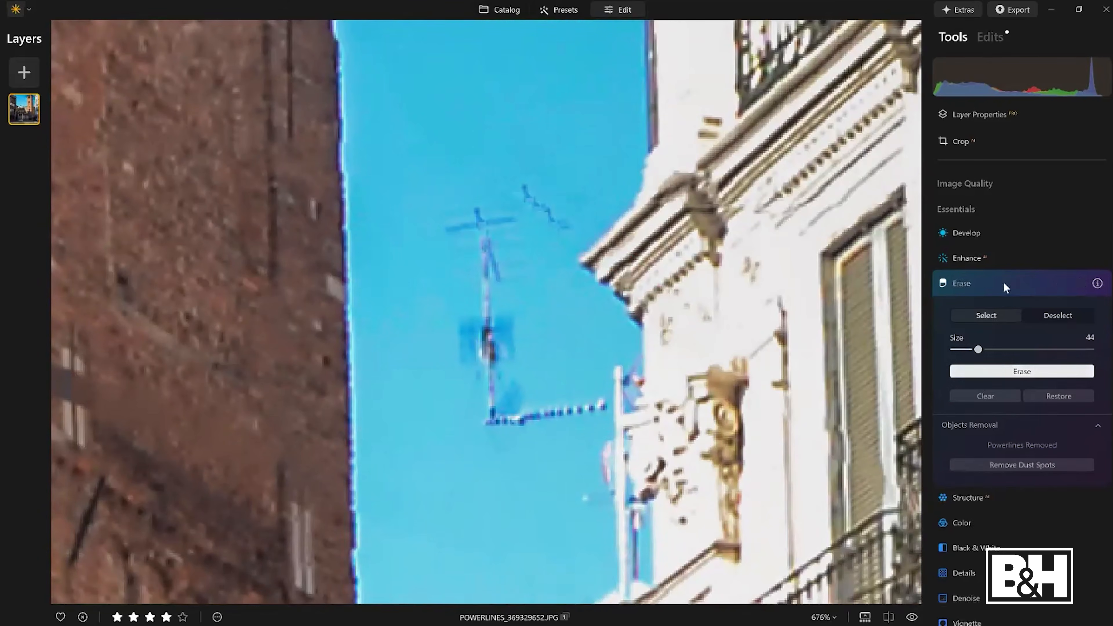
left_click(1004, 286)
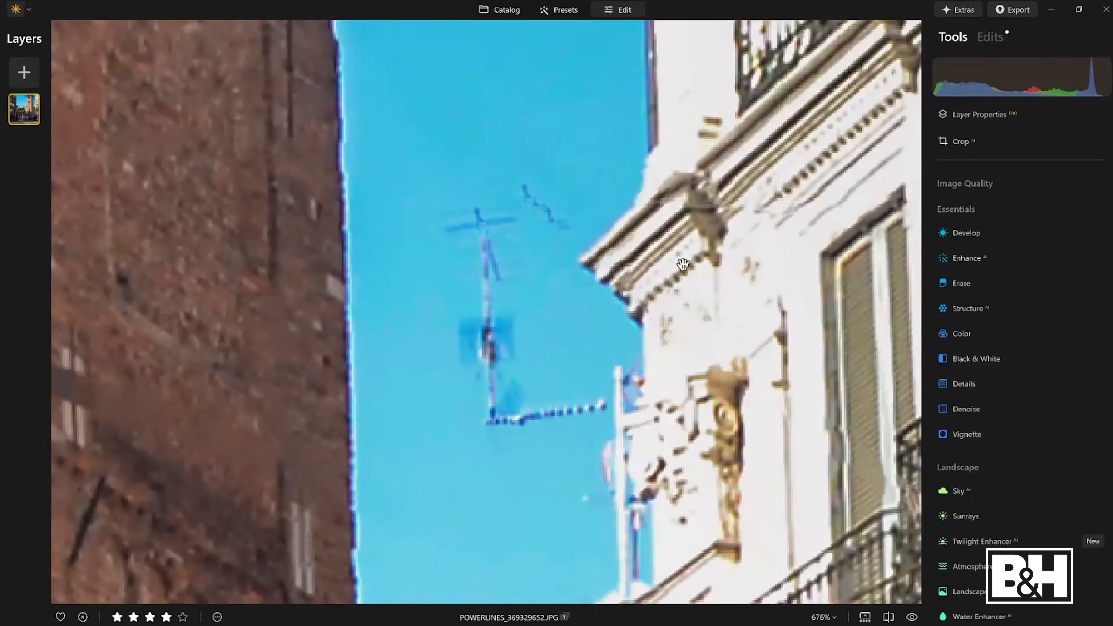
key("ctrl+0")
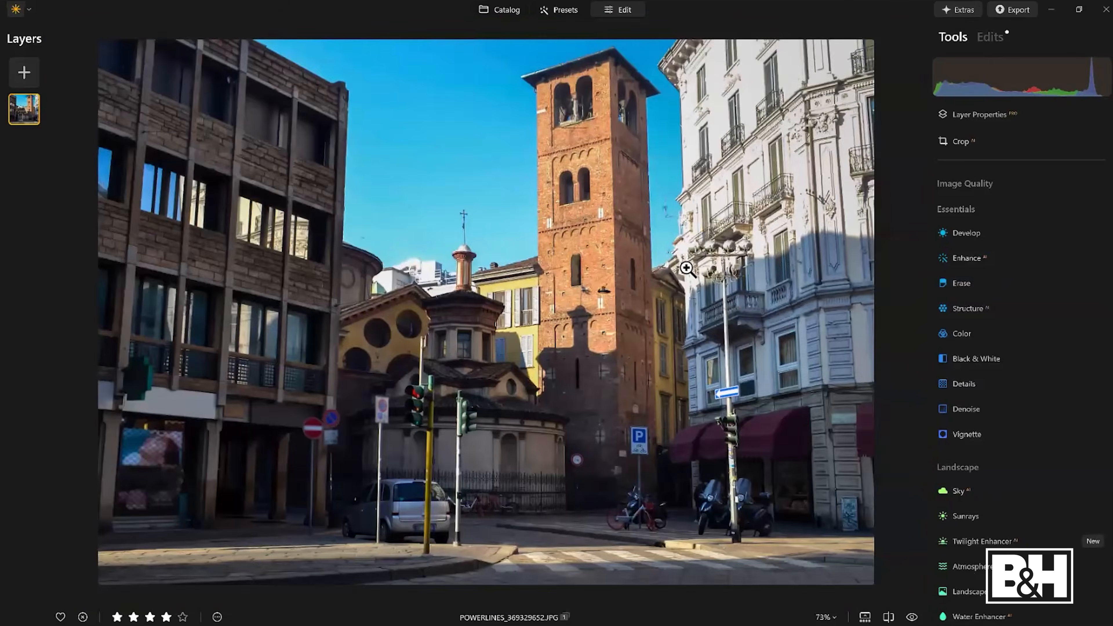
- Erase the cross and its pole above the small domed turret using an Erase brush of size 68
left_click(957, 287)
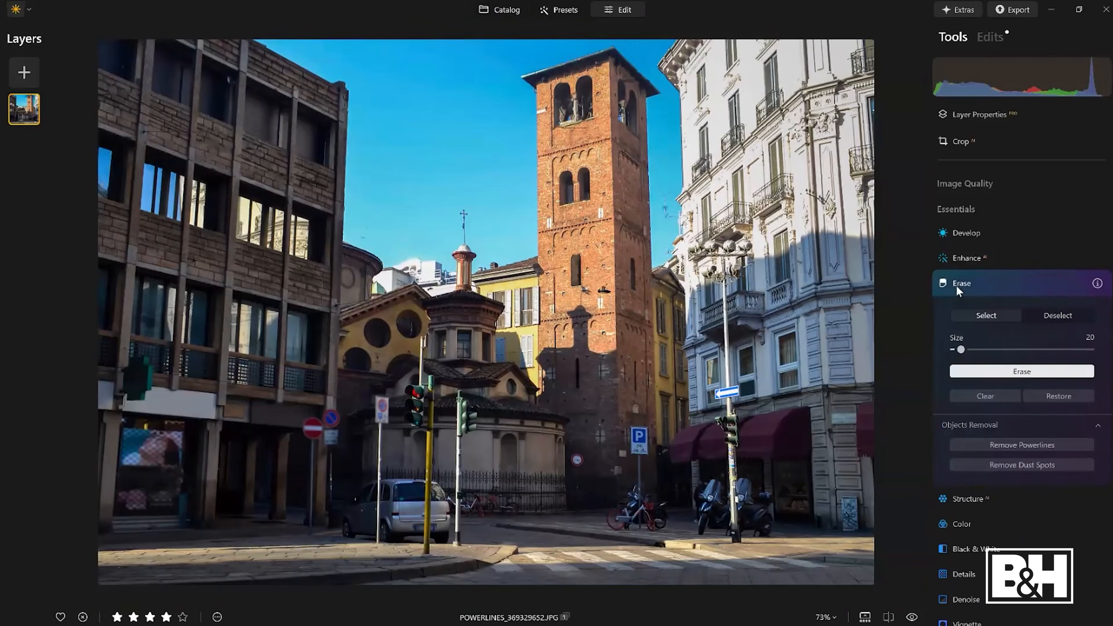
scroll(462, 202, "up", 3)
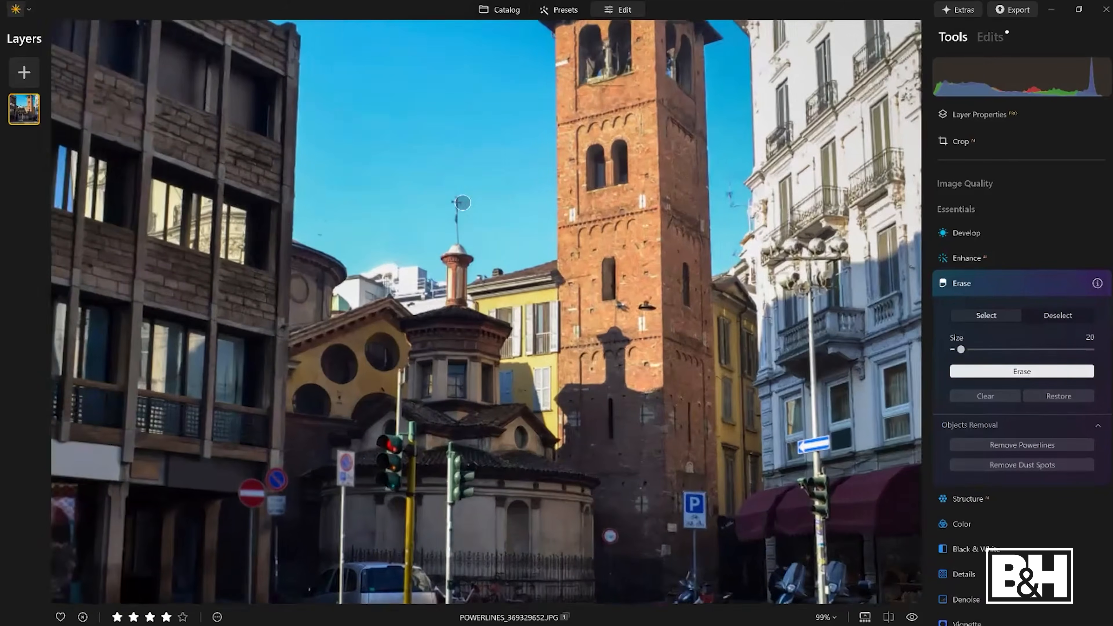
scroll(462, 203, "up", 10)
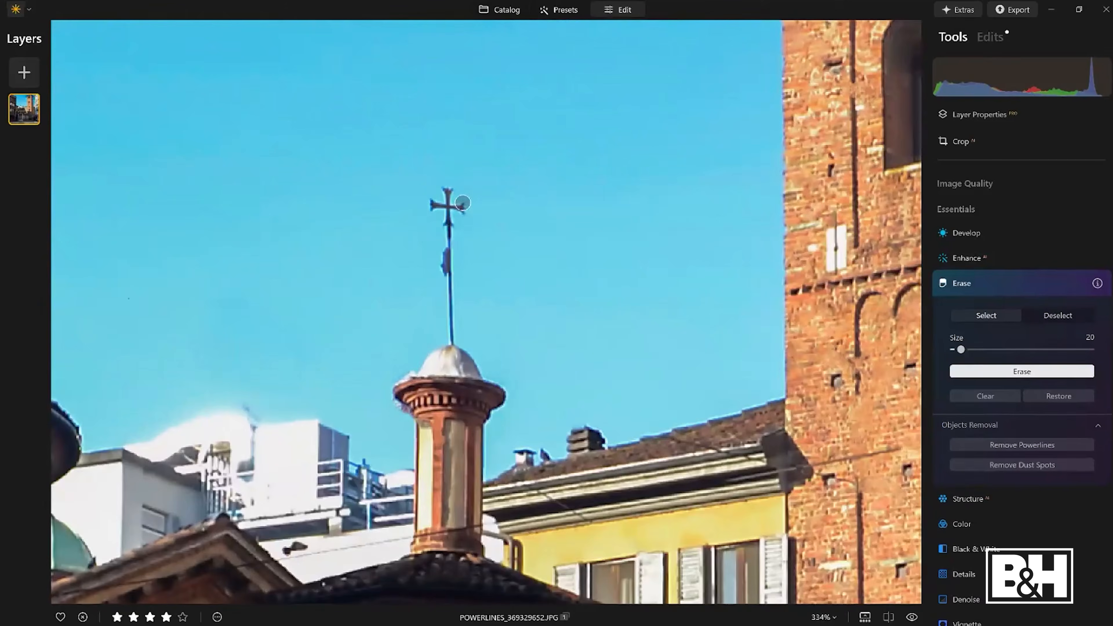
key("bracketright")
key("bracketright")
key("bracketright")
key("bracketright")
key("bracketright")
mouse_move(434, 197)
left_mouse_down()
mouse_move(438, 238)
mouse_move(438, 321)
left_mouse_up()
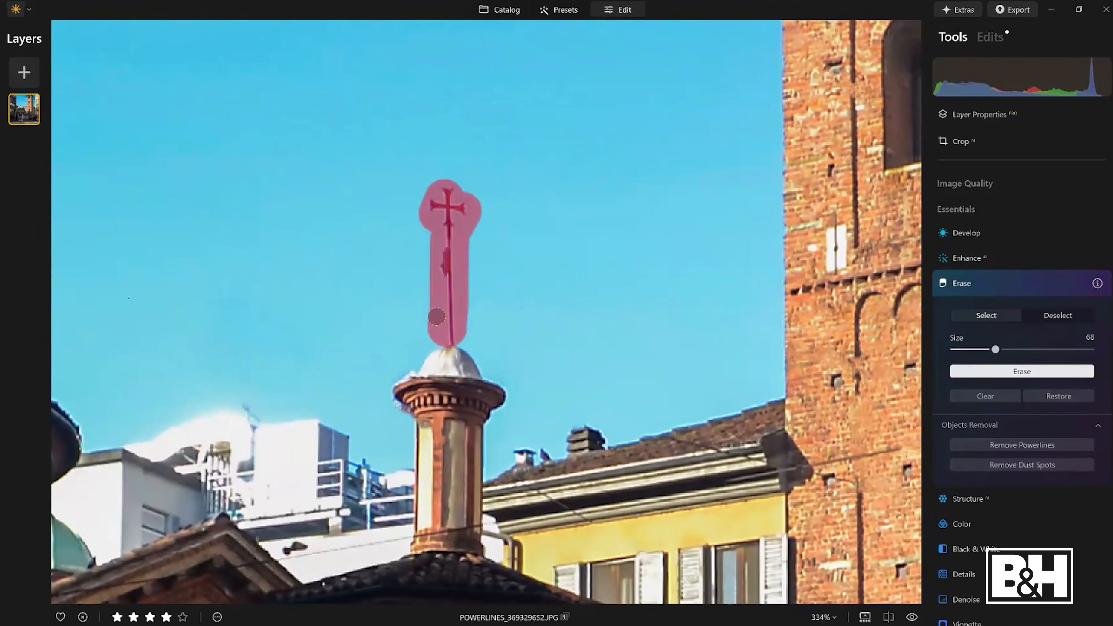
left_click(1002, 369)
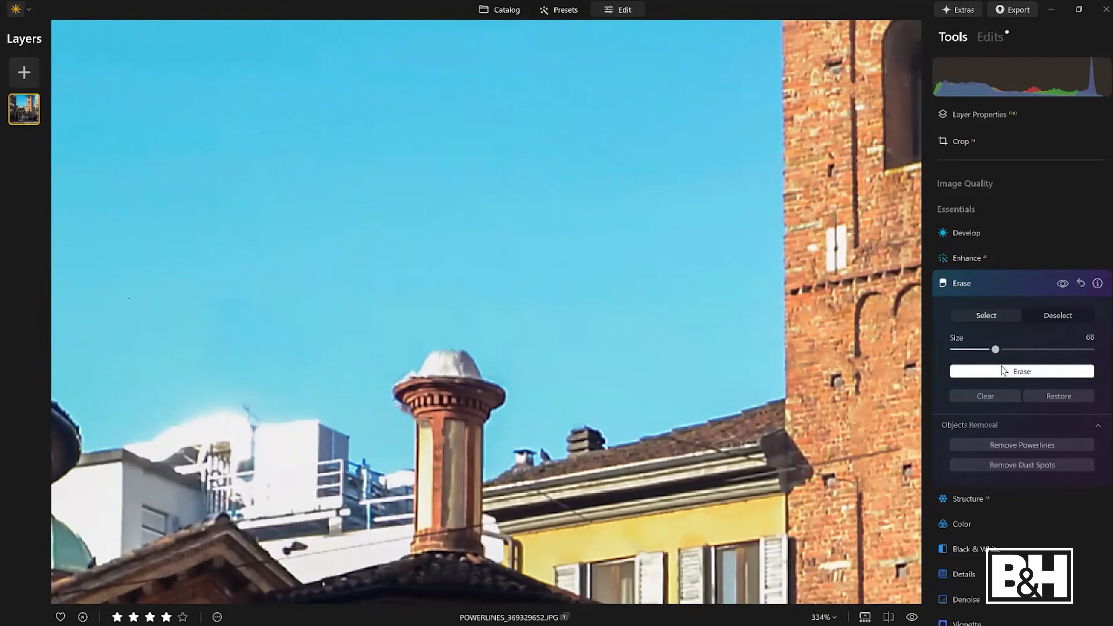
- Restore the erased cross and pole above the turret, close Erase, and return to the whole photo
mouse_move(427, 202)
left_mouse_down()
mouse_move(439, 330)
mouse_move(434, 194)
left_mouse_up()
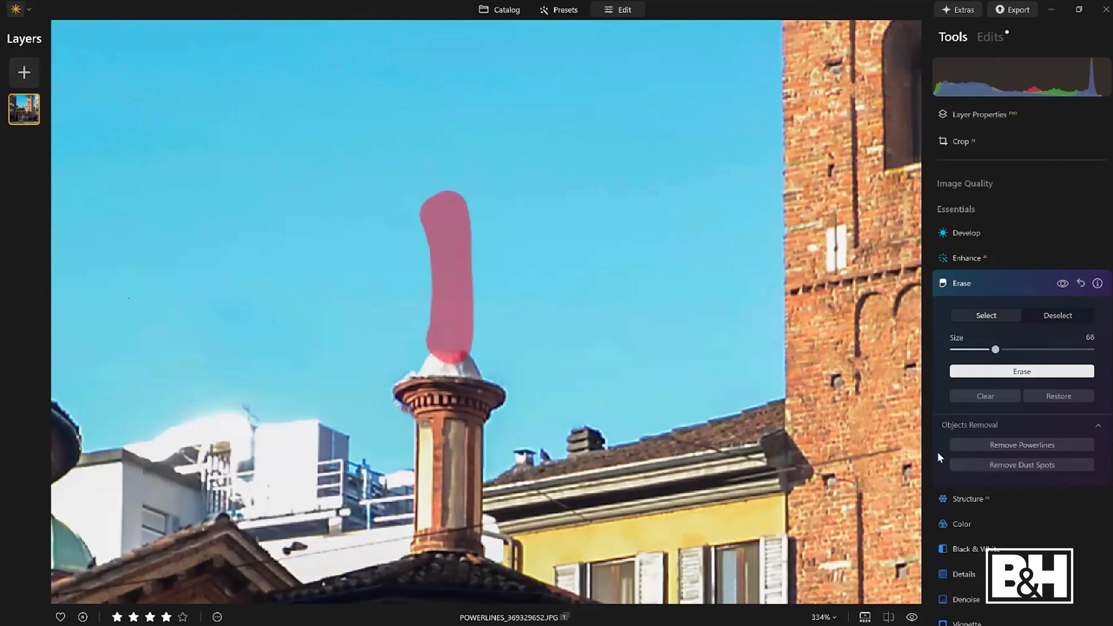
left_click(1059, 396)
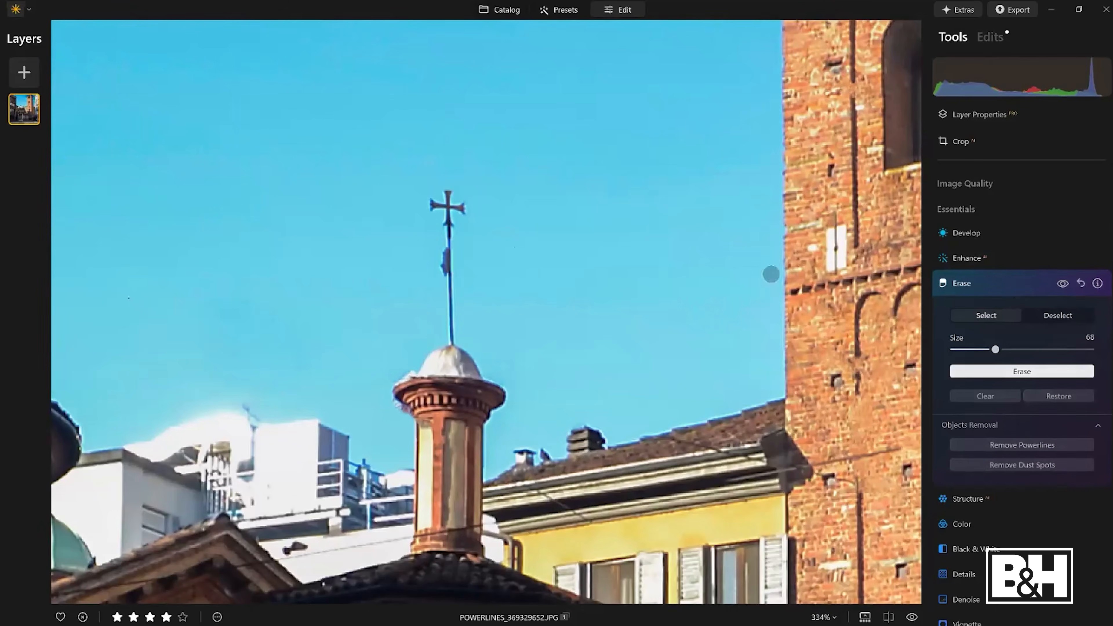
left_click(1011, 283)
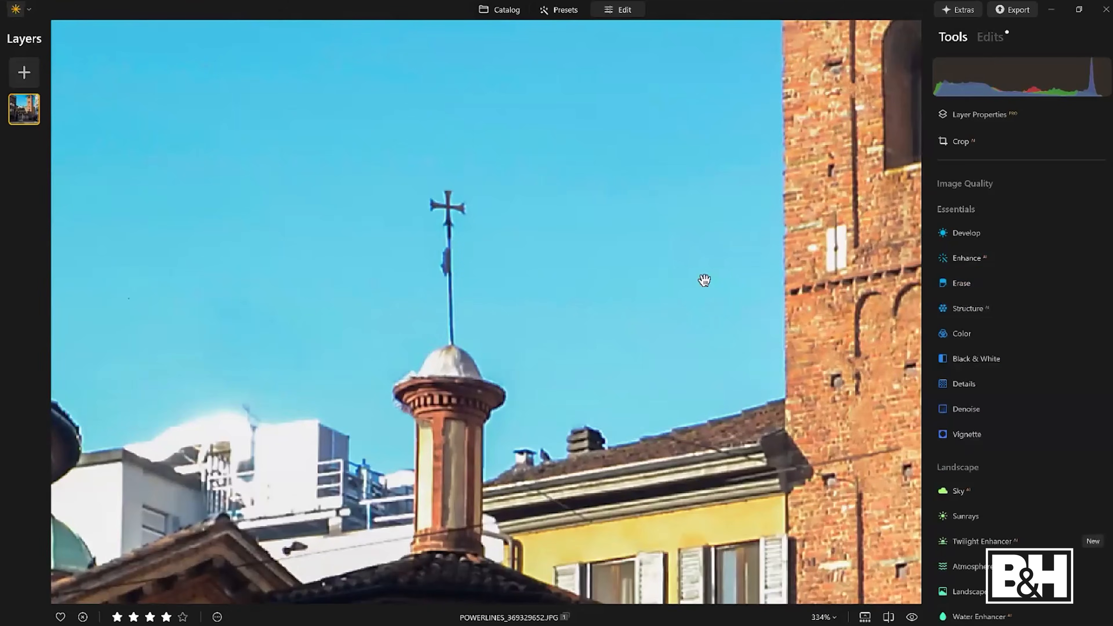
left_click(703, 280)
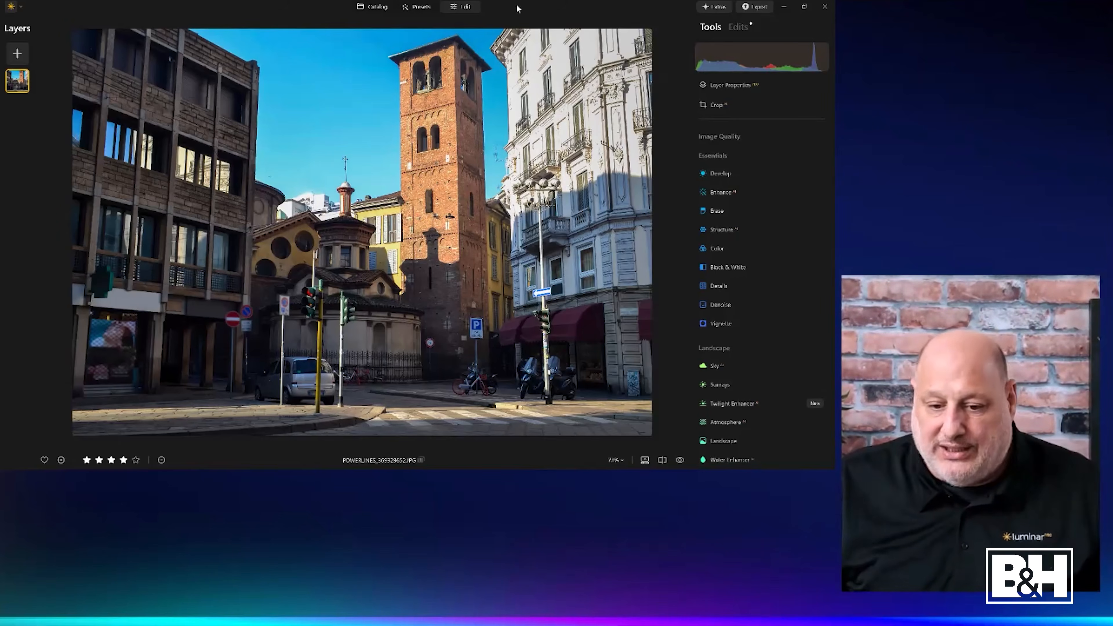
- Return to the catalog and open the Man in a boat_DSF1353 photo for editing
left_click(381, 8)
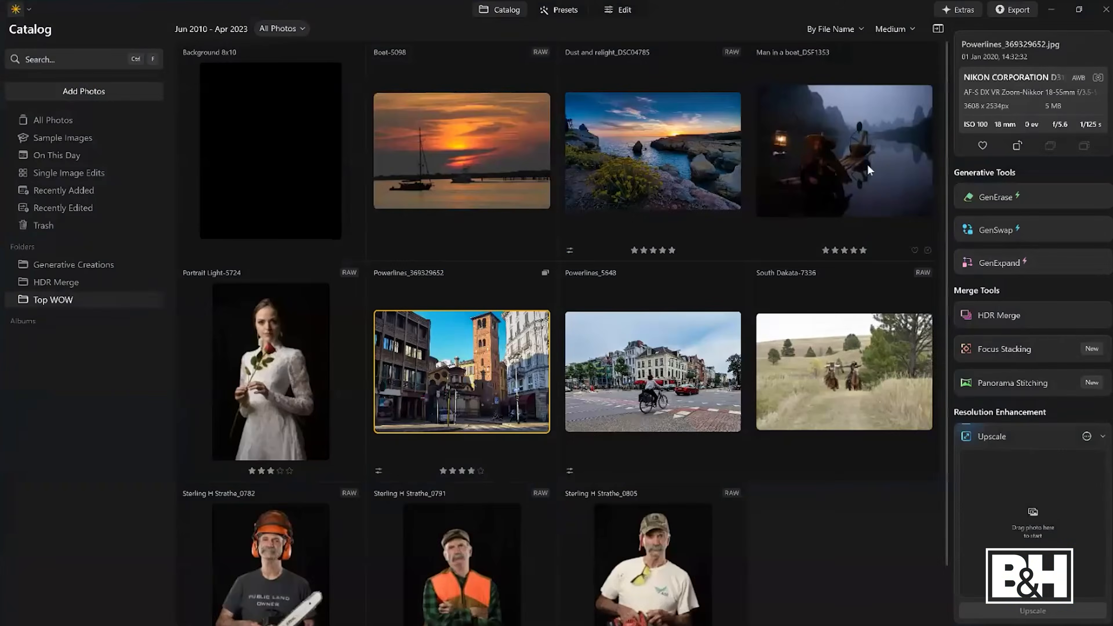
double_click(866, 165)
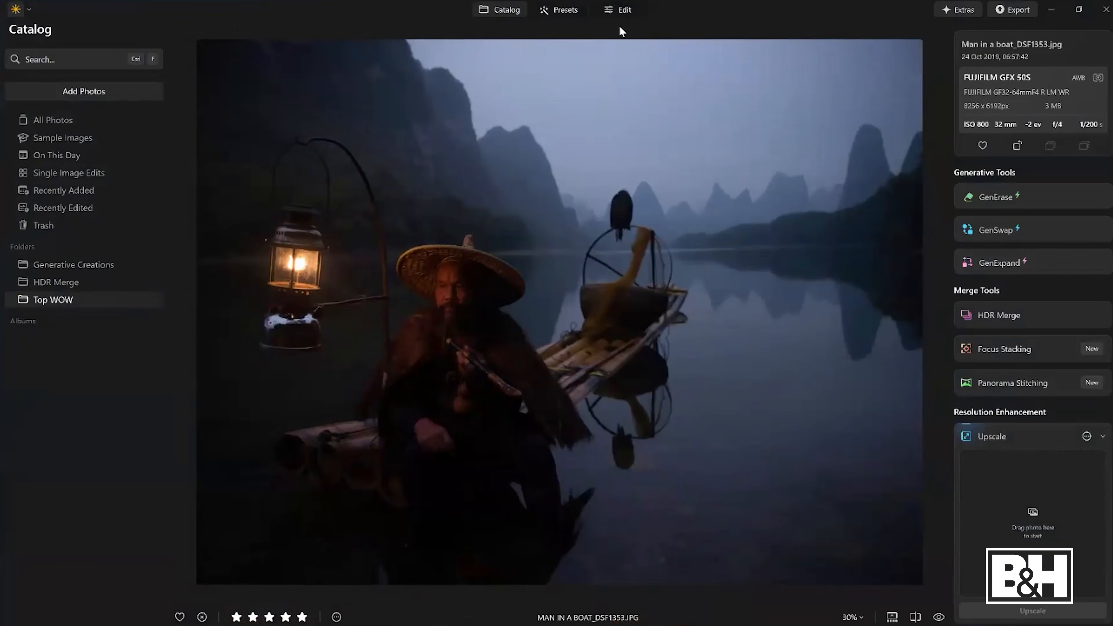
left_click(621, 19)
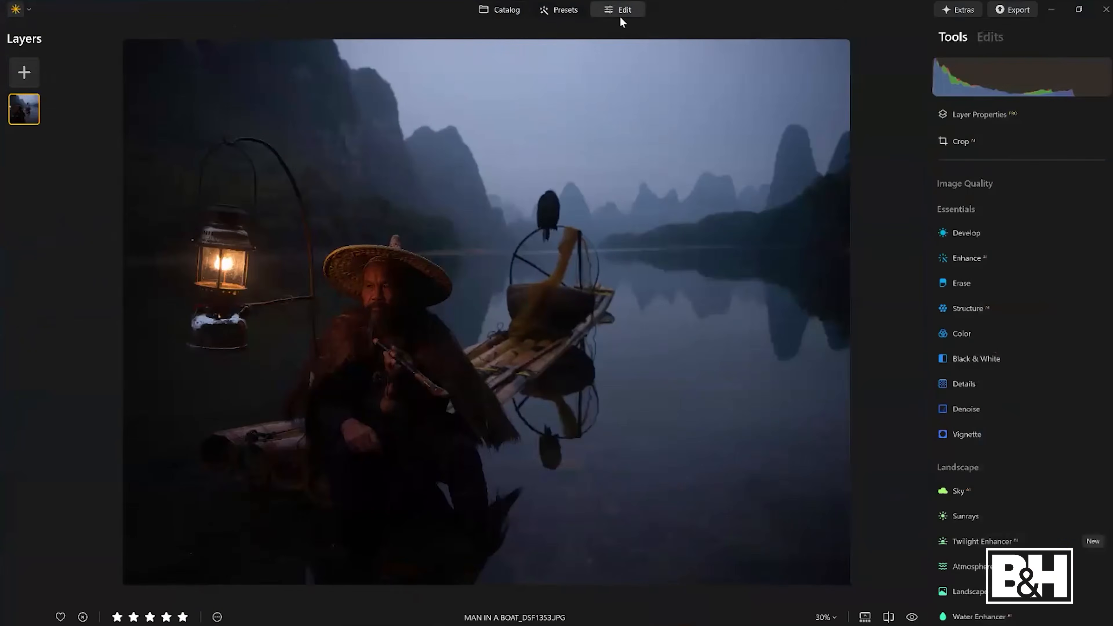
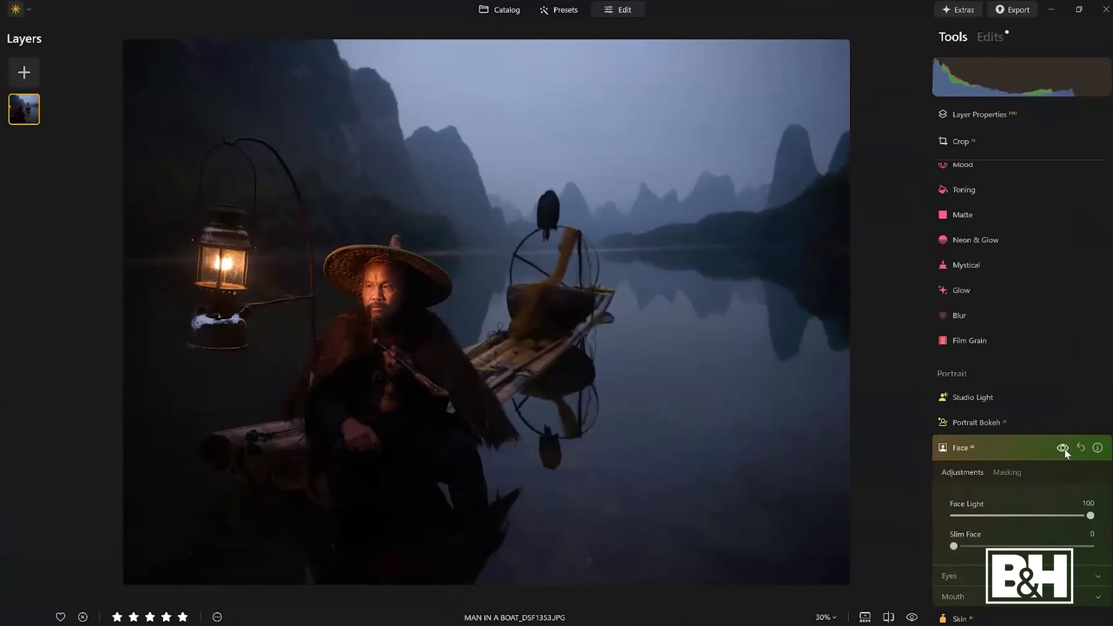
- Apply Magic Light to the lantern with Intensity 65, Beam Width 0, Glow 48, Clearness 0 and 2 beams, and compare with the effect hidden
left_click(990, 448)
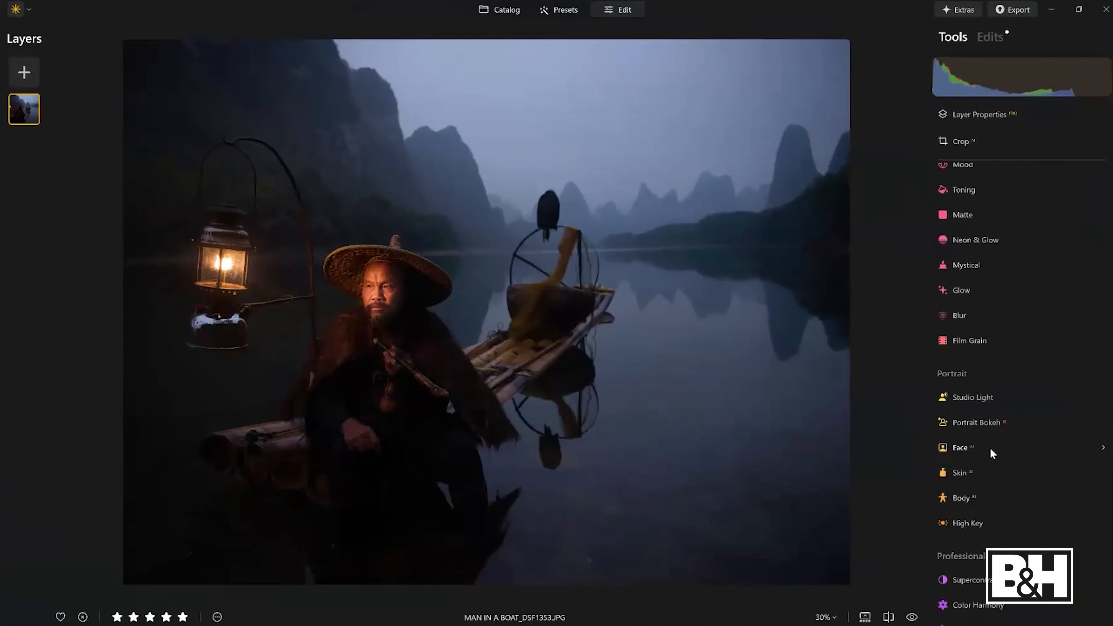
scroll(991, 453, "up", 5)
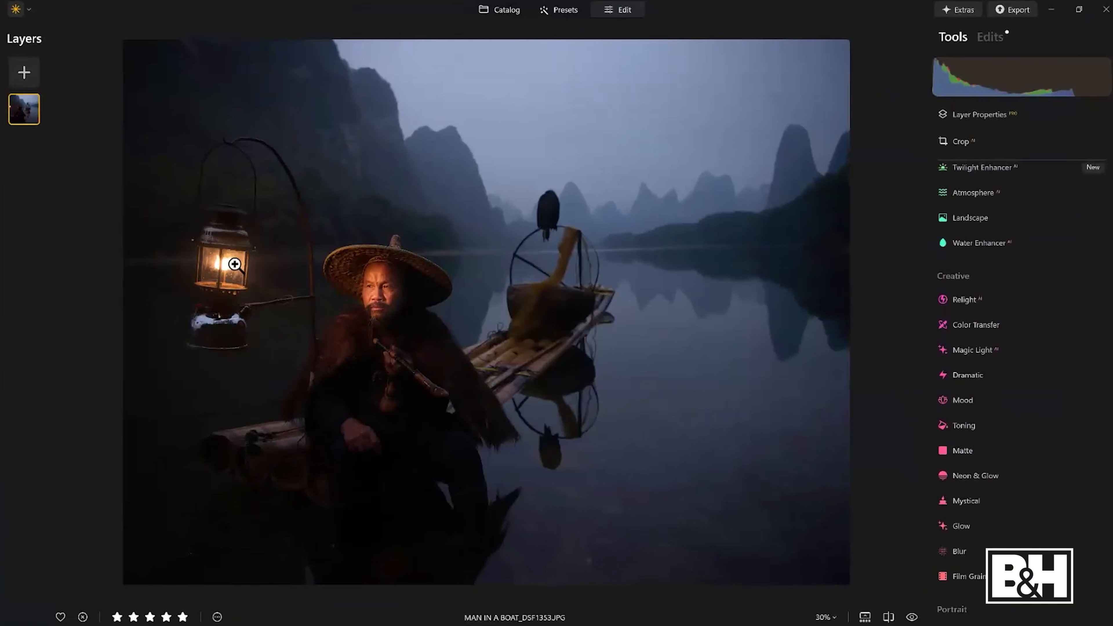
left_click(974, 350)
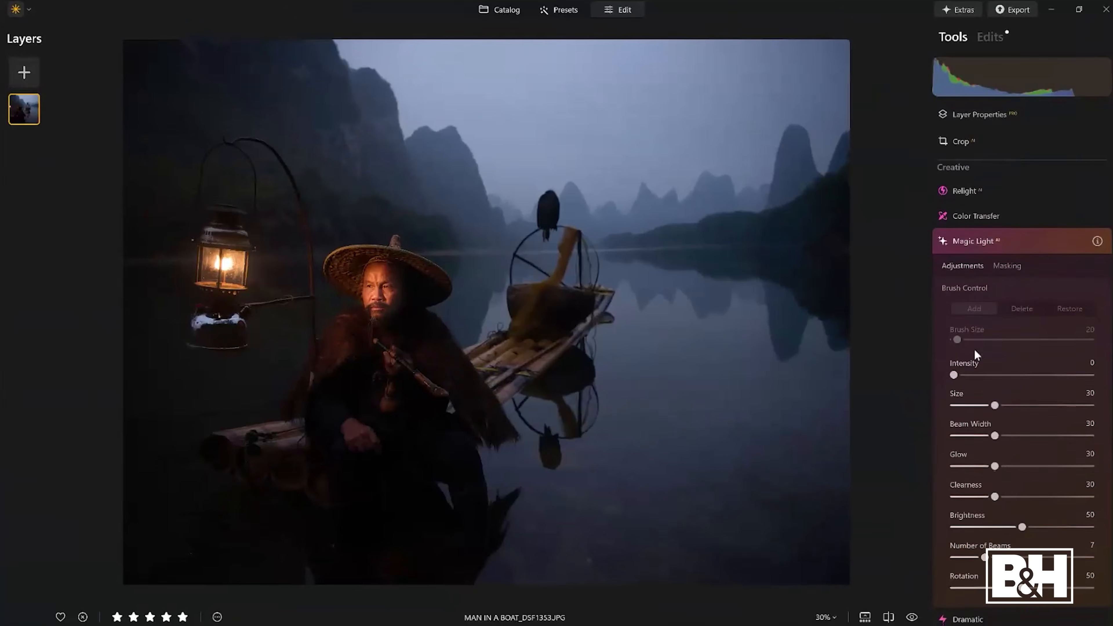
left_click_drag(954, 375, 978, 375)
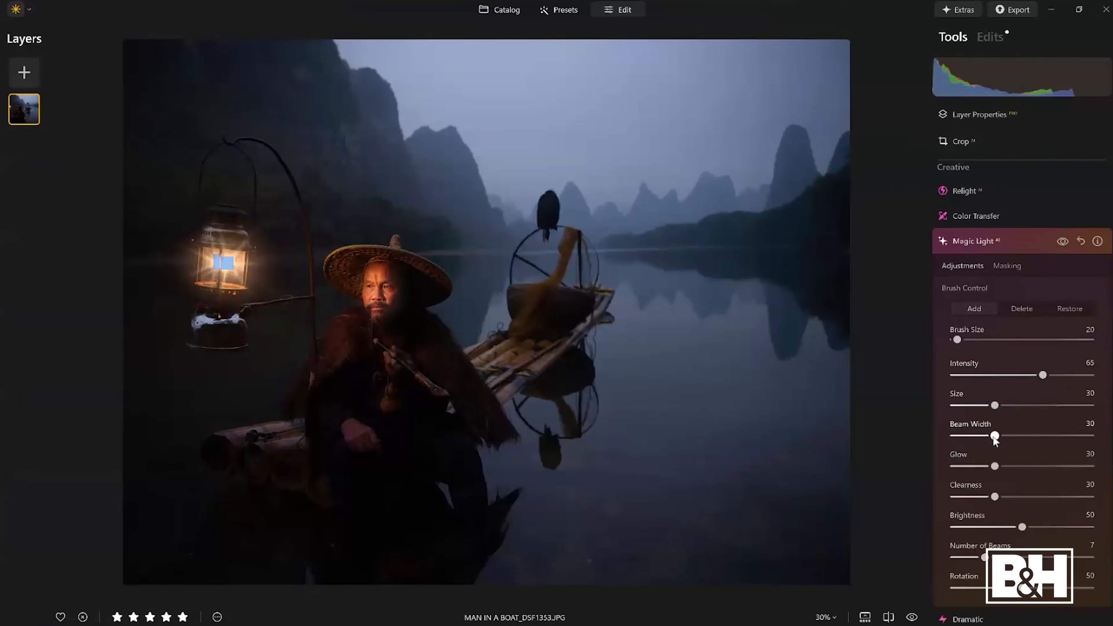
left_click_drag(994, 436, 951, 436)
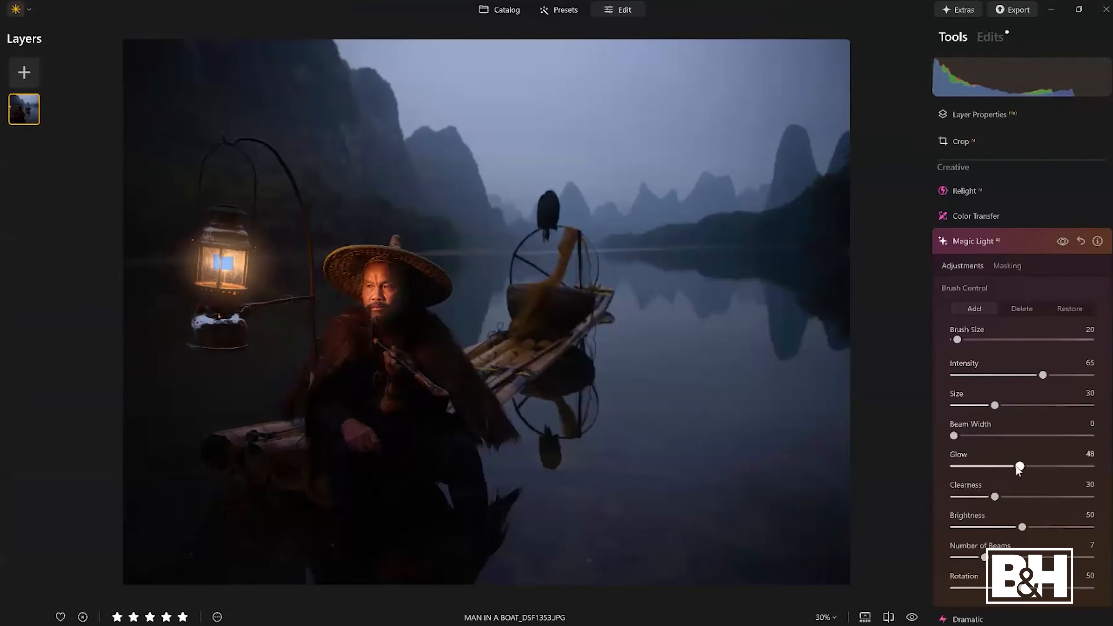
left_click_drag(956, 496, 940, 495)
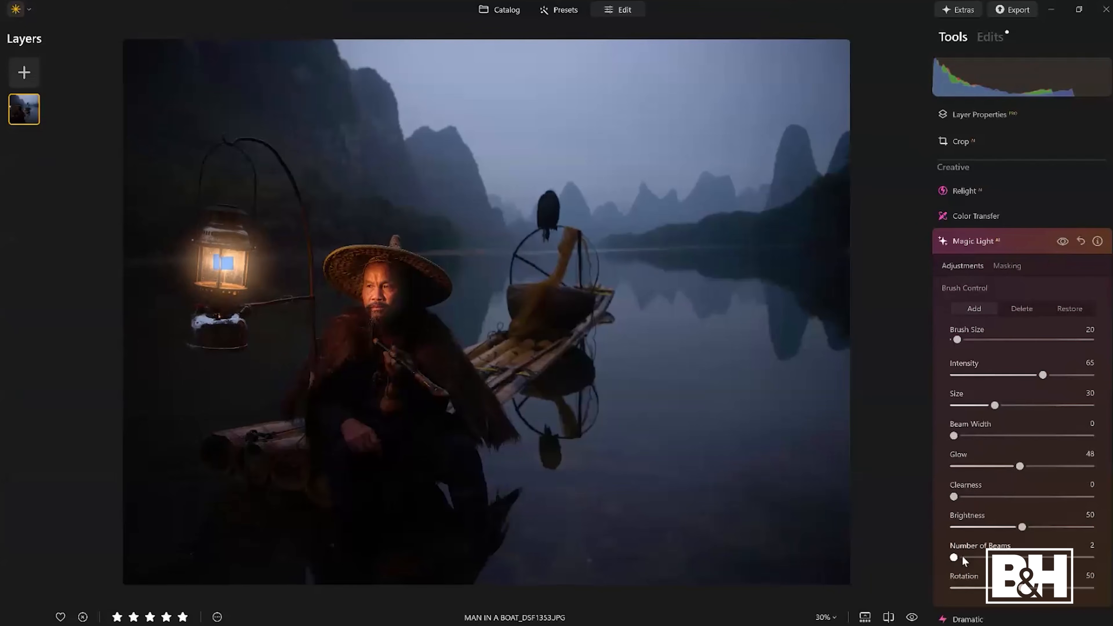
left_click(1062, 242)
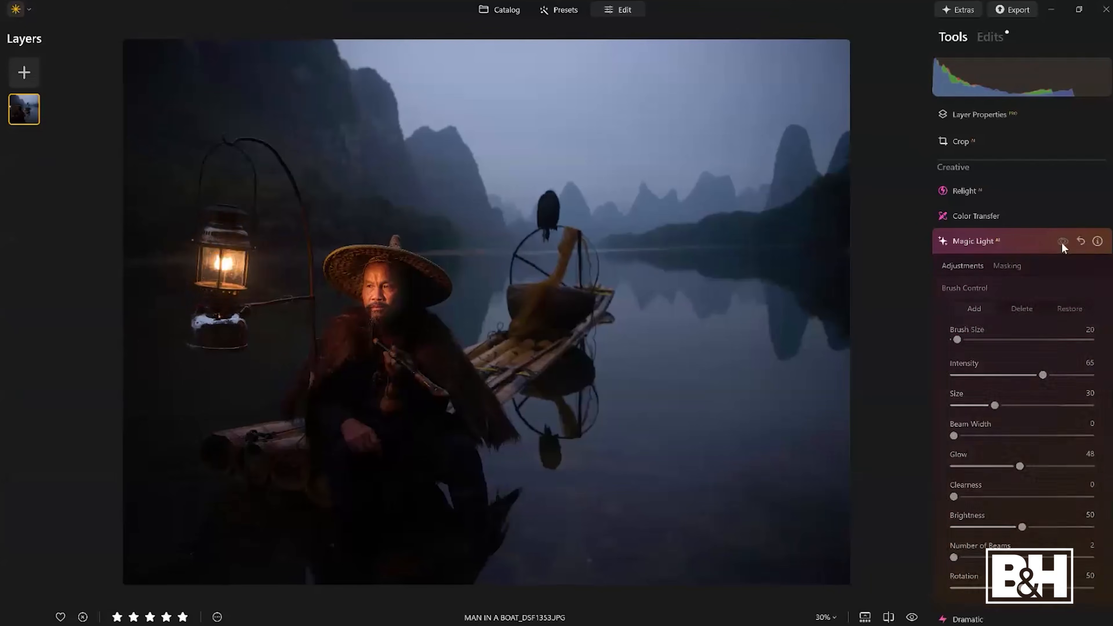
- Close Magic Light and compare the relit boat portrait with the original photo
left_click(1047, 243)
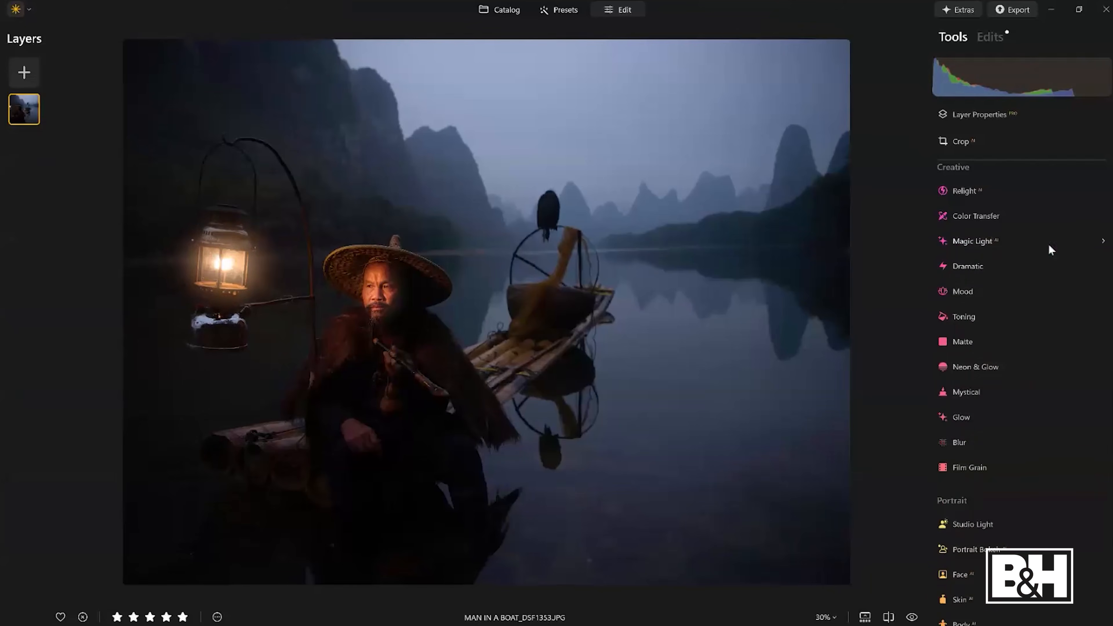
left_click(911, 617)
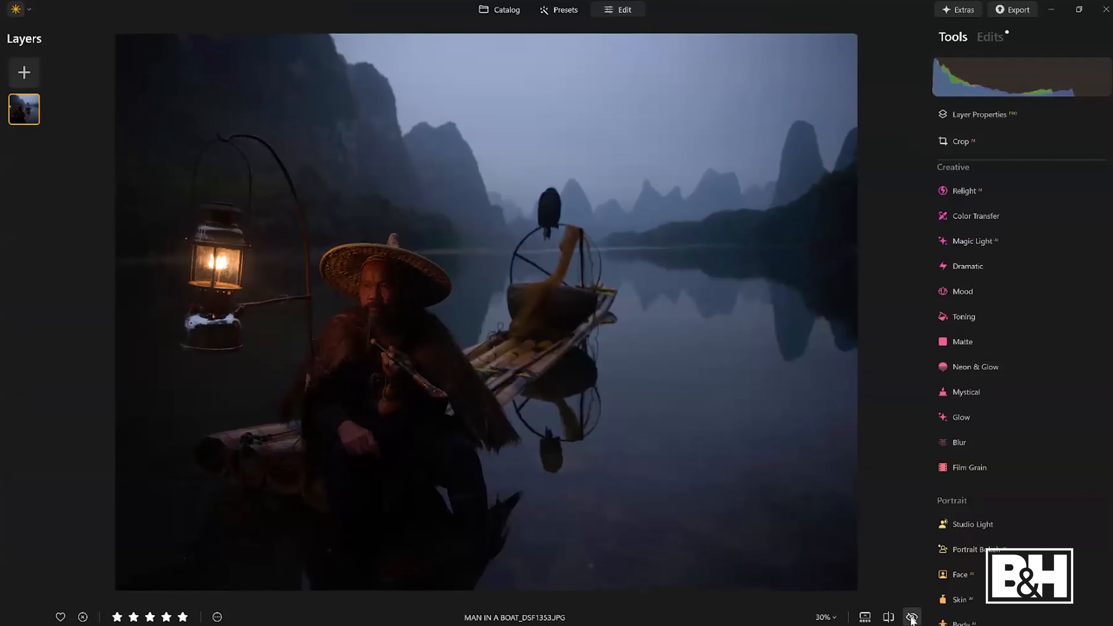
left_click(913, 615)
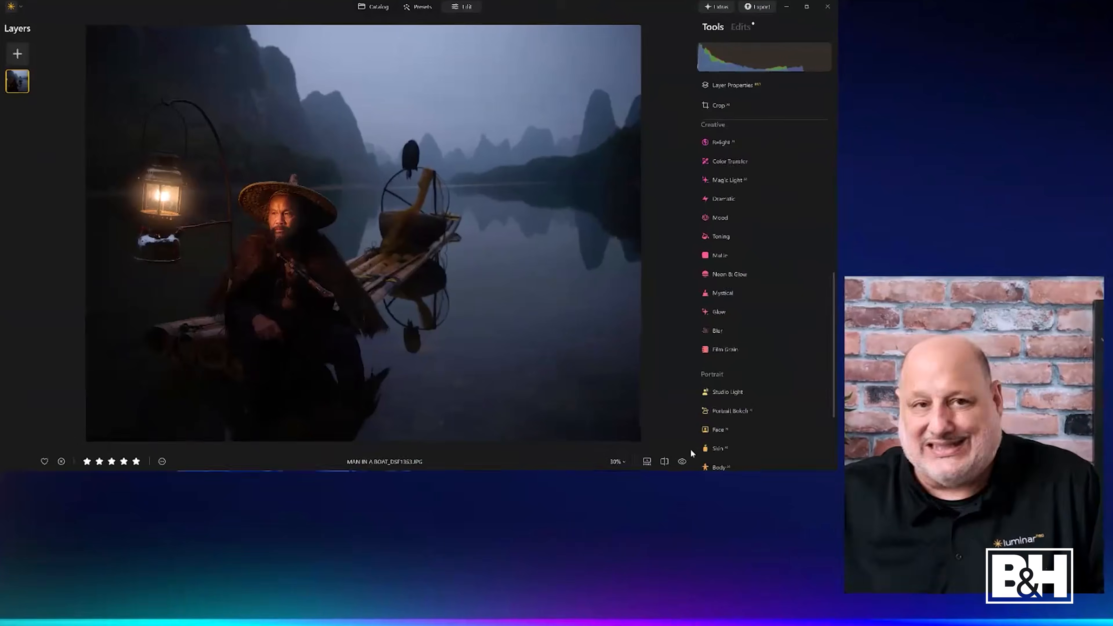
- Apply Toning to the shadows with Saturation 72 and Hue 235
scroll(967, 310, "down", 2)
scroll(969, 306, "up", 5)
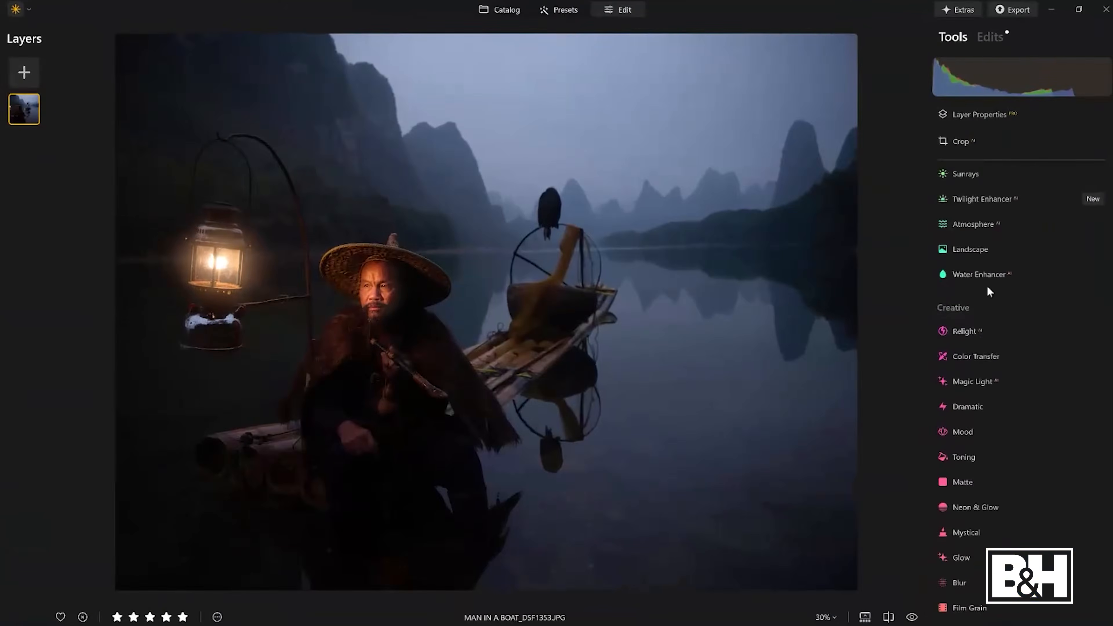
left_click(969, 456)
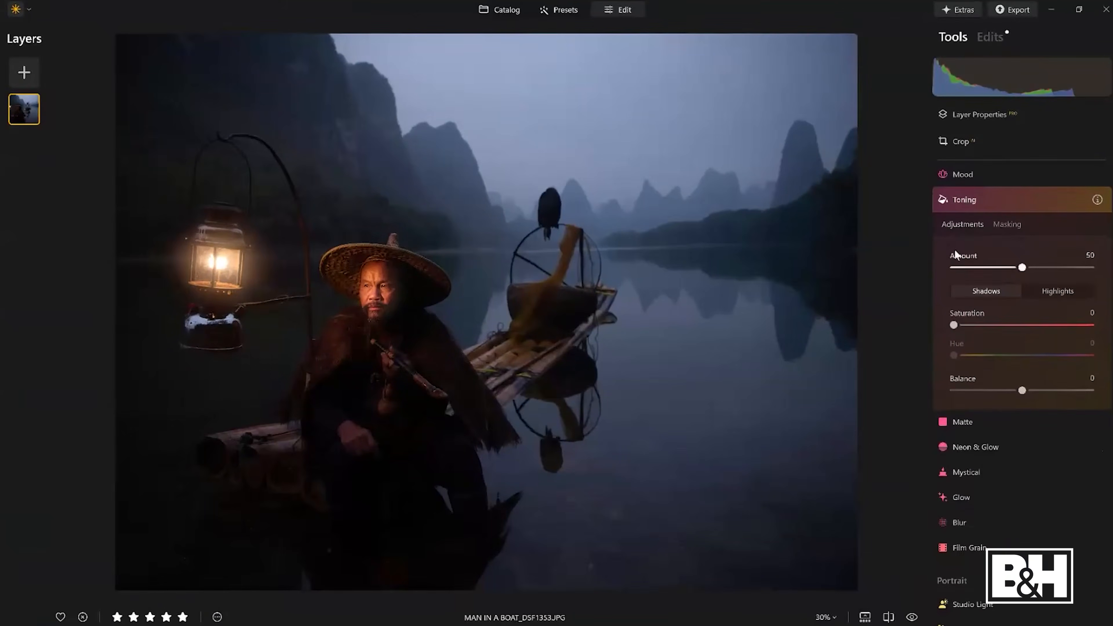
left_click_drag(955, 325, 1042, 353)
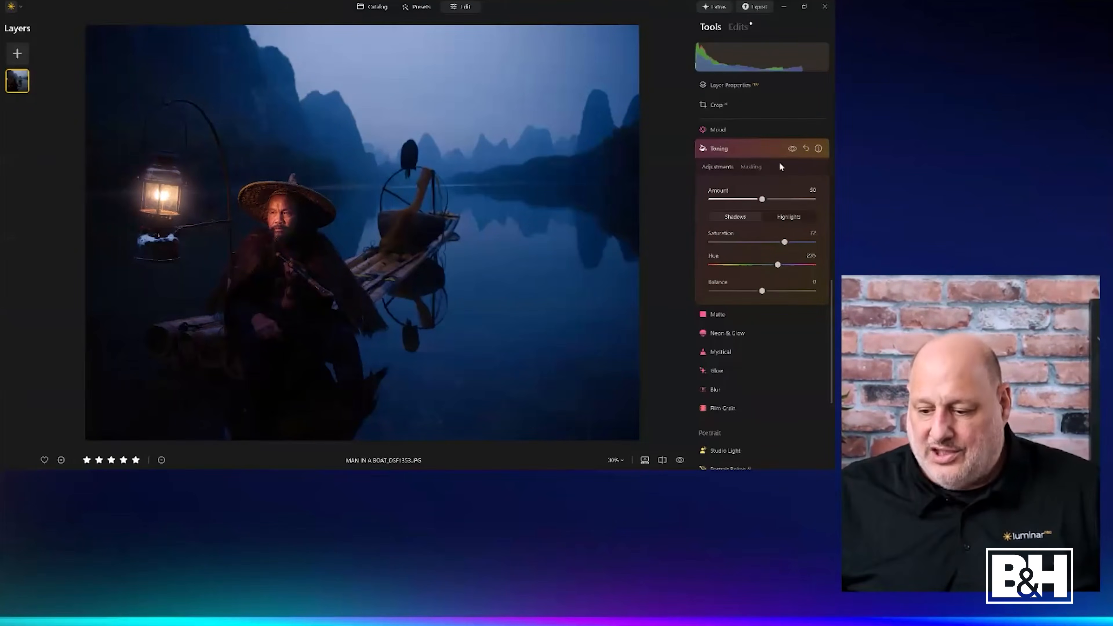
- Mask the Toning with the AI Human mask, invert it to affect only the surroundings, and compare with the effect hidden
left_click(759, 167)
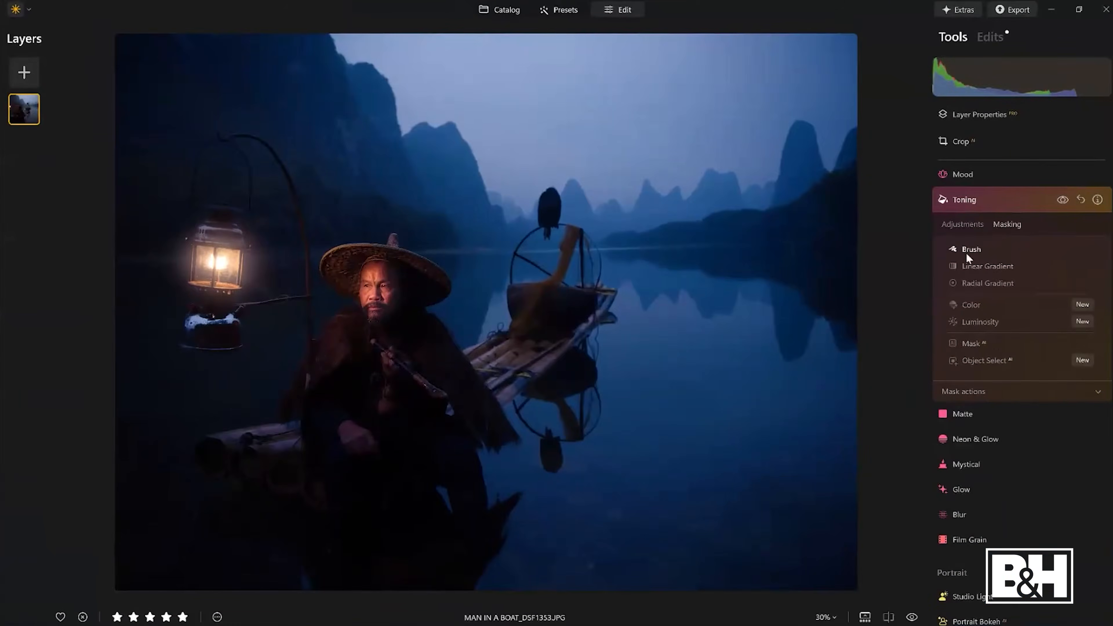
left_click(968, 349)
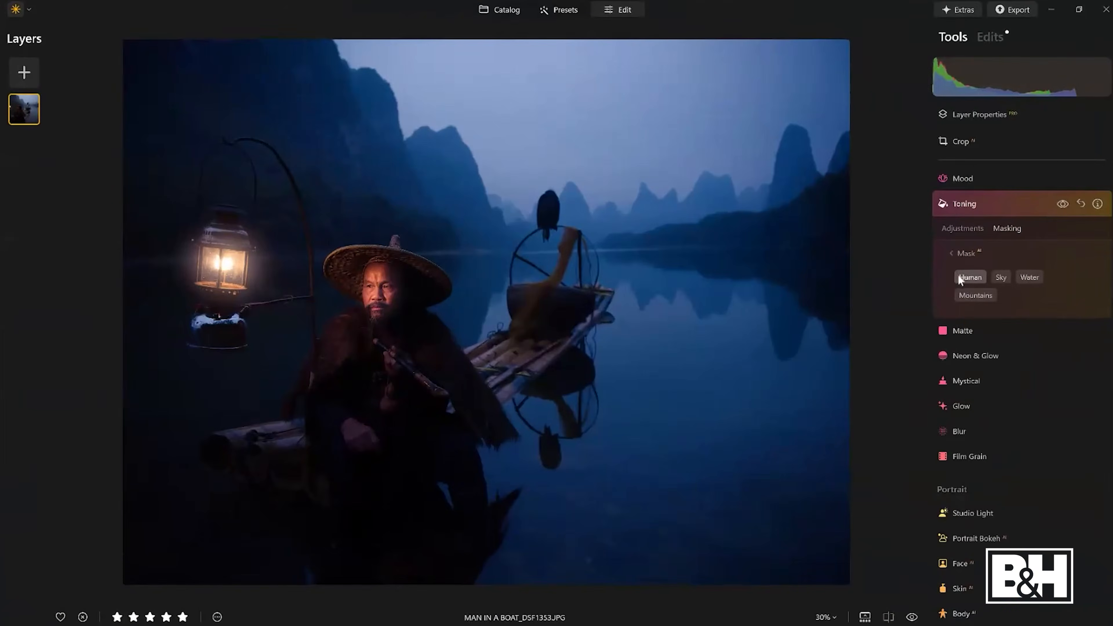
left_click(958, 276)
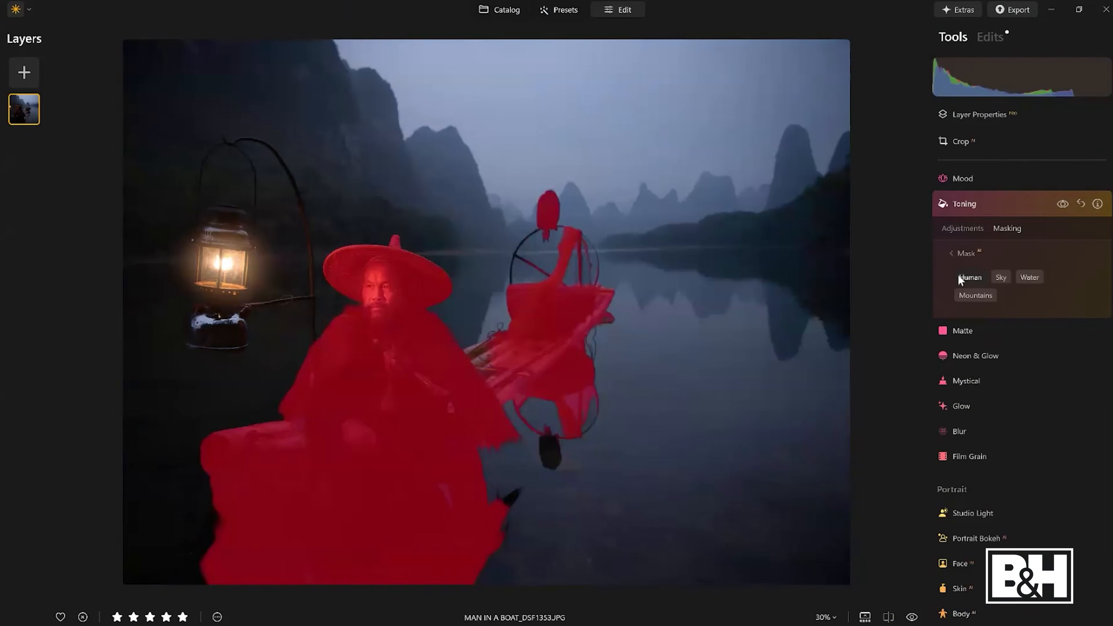
left_click(959, 254)
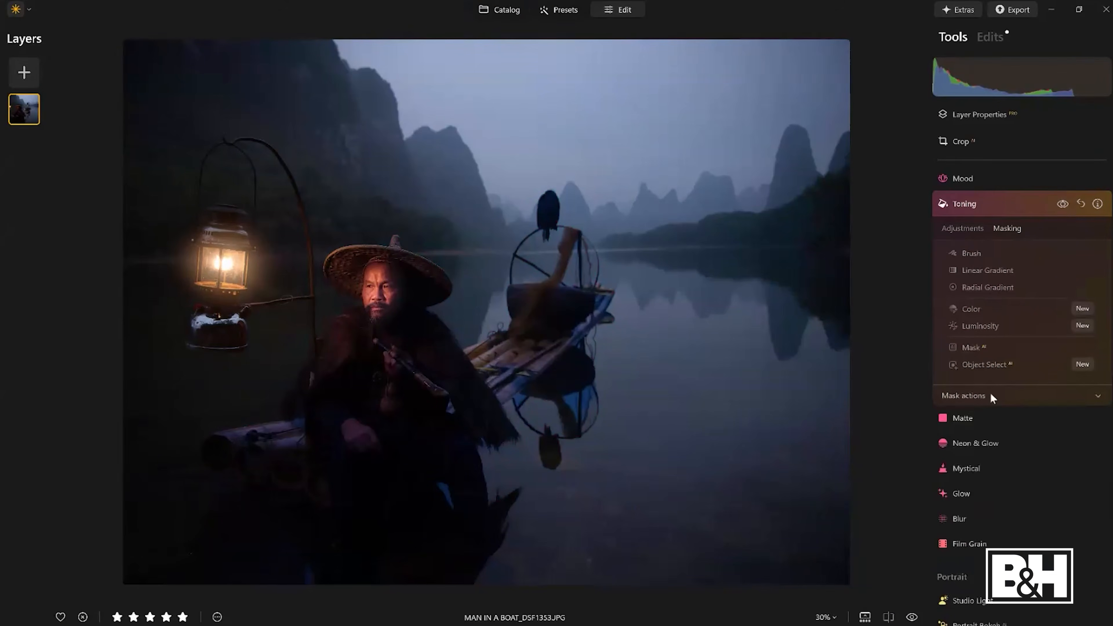
left_click(1000, 393)
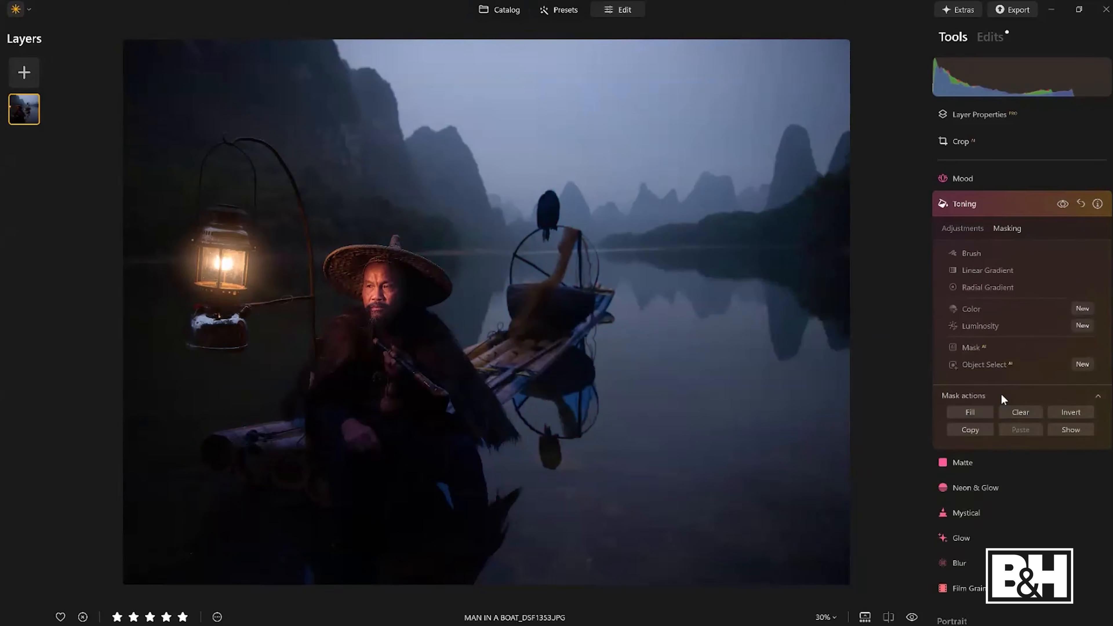
left_click(1066, 411)
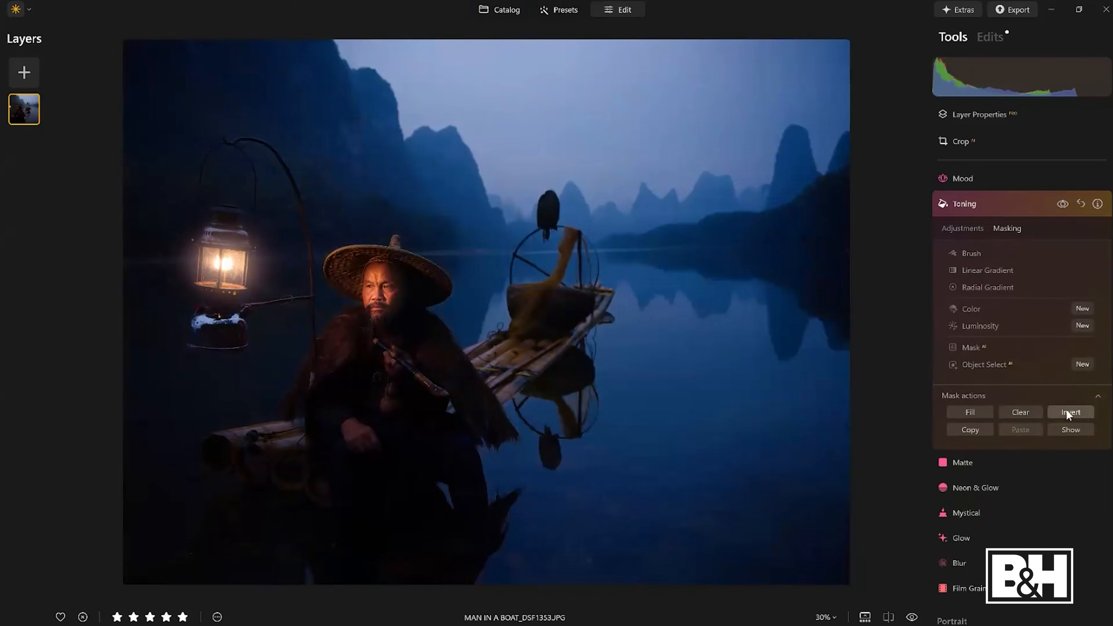
left_click(1062, 203)
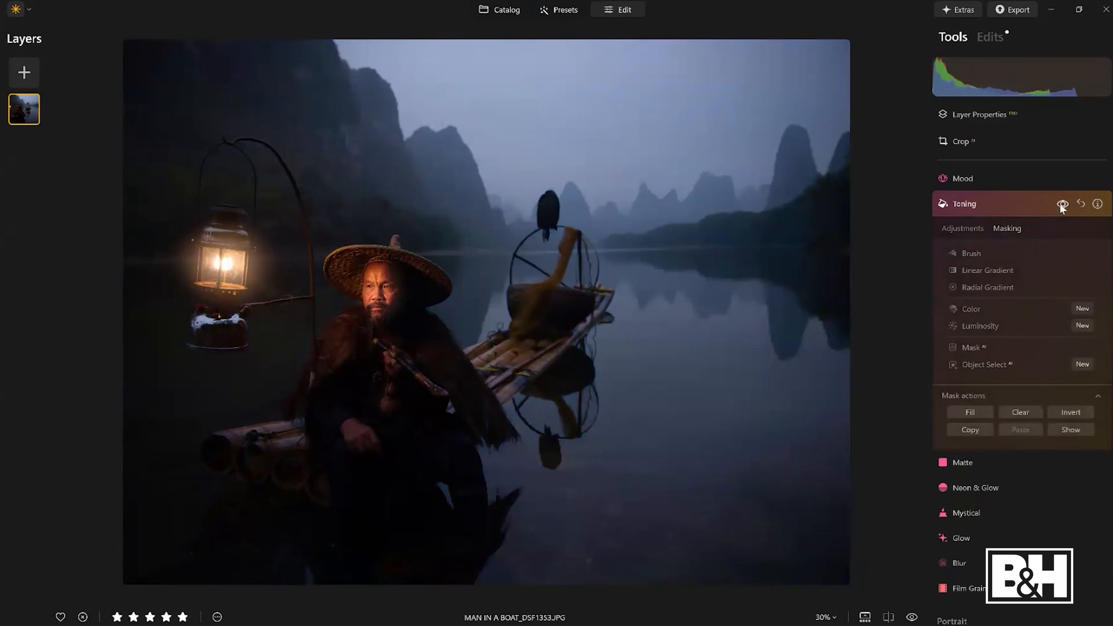
left_click(1062, 203)
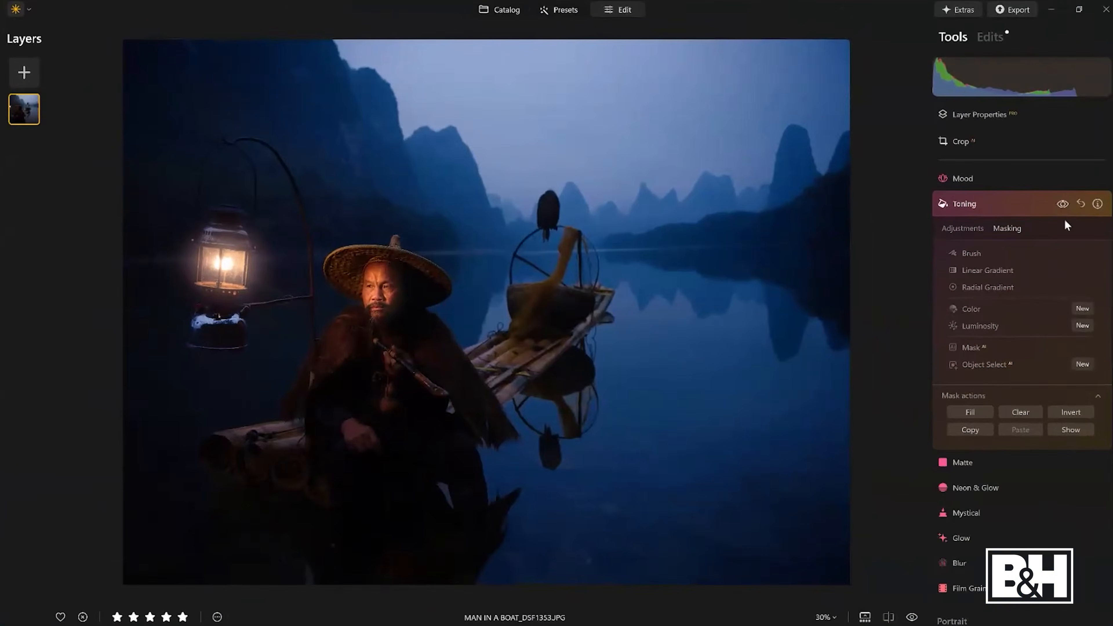
- Erase the Toning around the lantern with a mask brush of size 112 and compare with the effect hidden
left_click(956, 256)
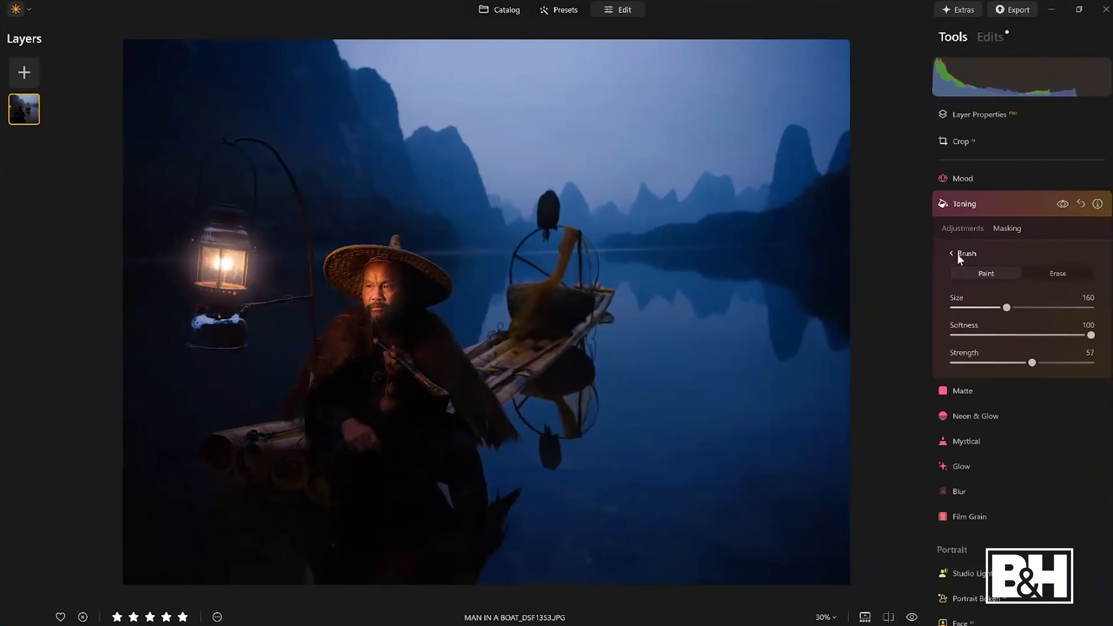
left_click(1056, 275)
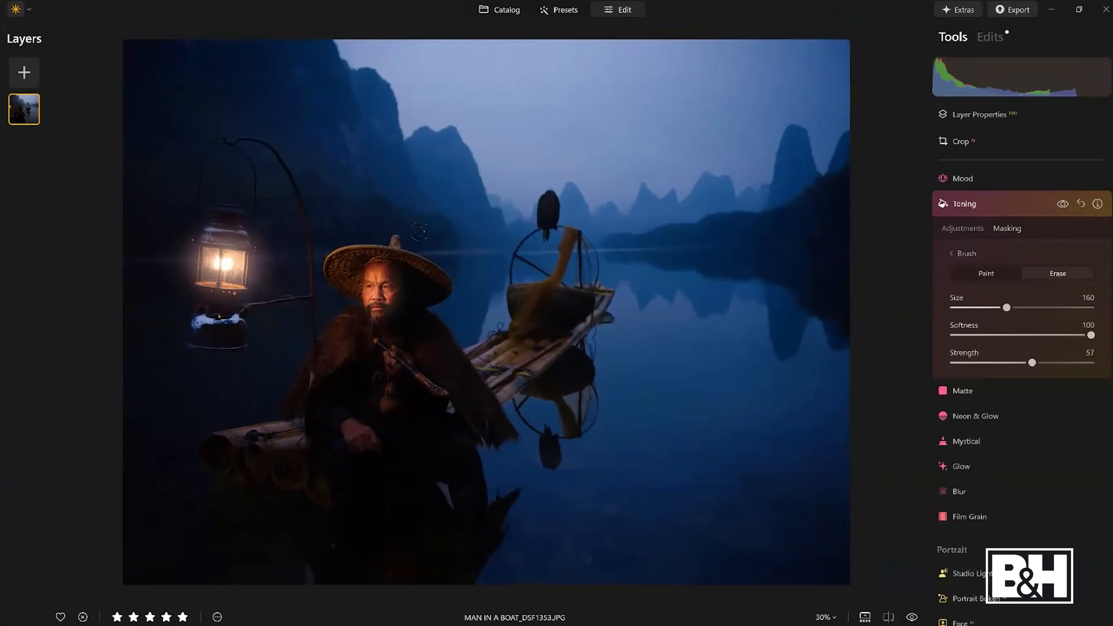
scroll(196, 216, "down", 4)
mouse_move(195, 237)
left_mouse_down()
mouse_move(215, 267)
mouse_move(217, 334)
mouse_move(201, 220)
left_mouse_up()
left_click(1062, 204)
left_click(1062, 204)
left_click(1062, 204)
left_click(1062, 205)
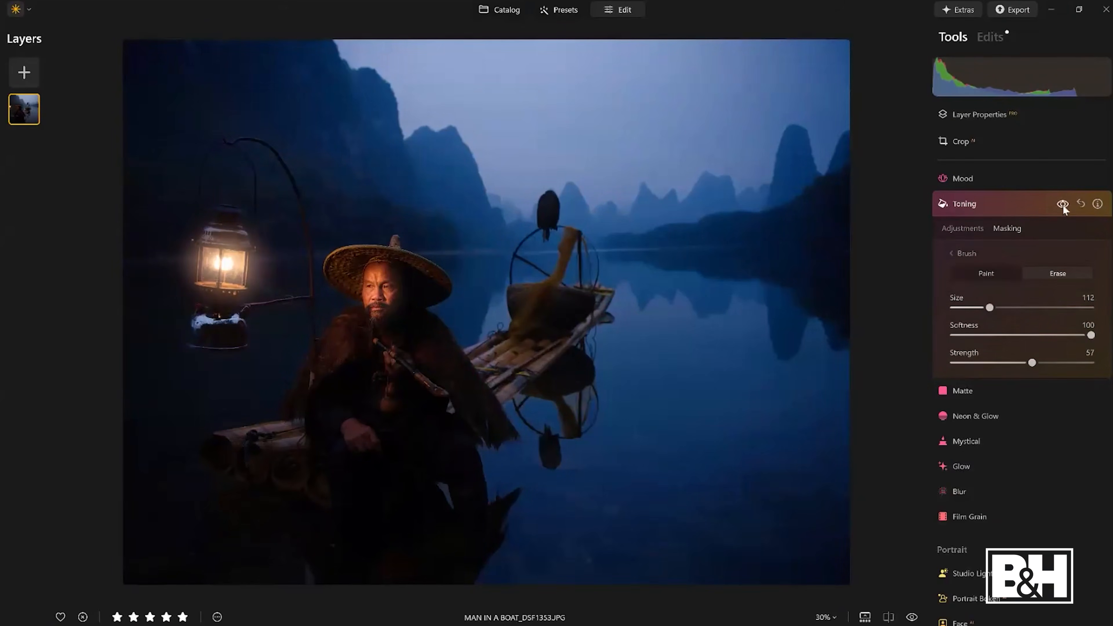
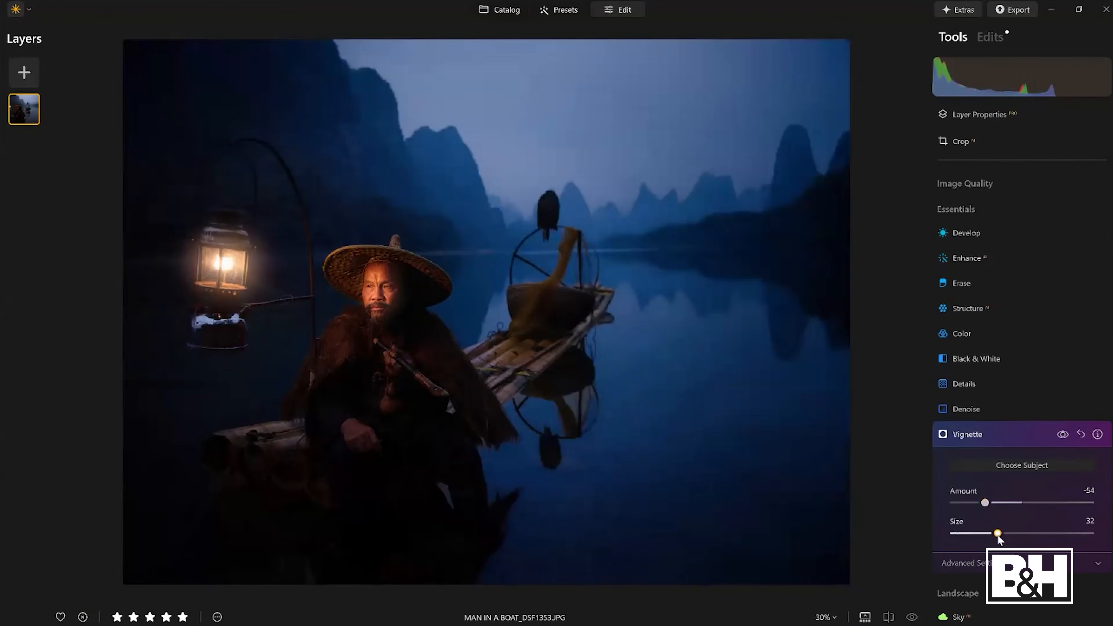
- Preview the Vignette on and off, set its Size to 27 and its advanced Inner Light to 20
left_click(1065, 435)
left_click(1065, 435)
left_click(1025, 564)
scroll(1025, 565, "down", 3)
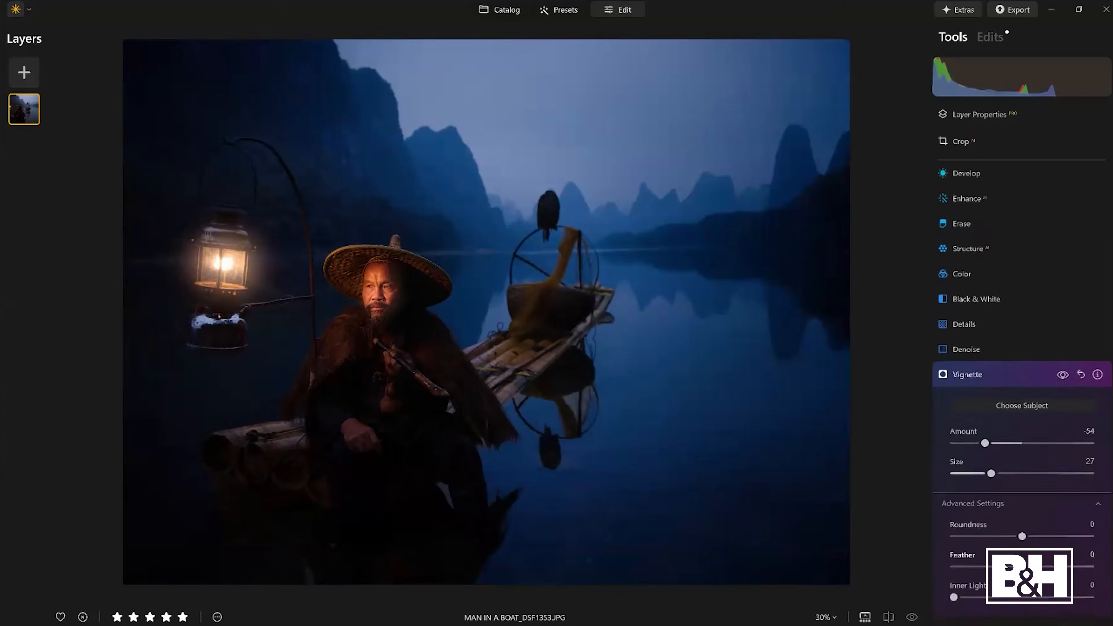
scroll(1025, 566, "down", 1)
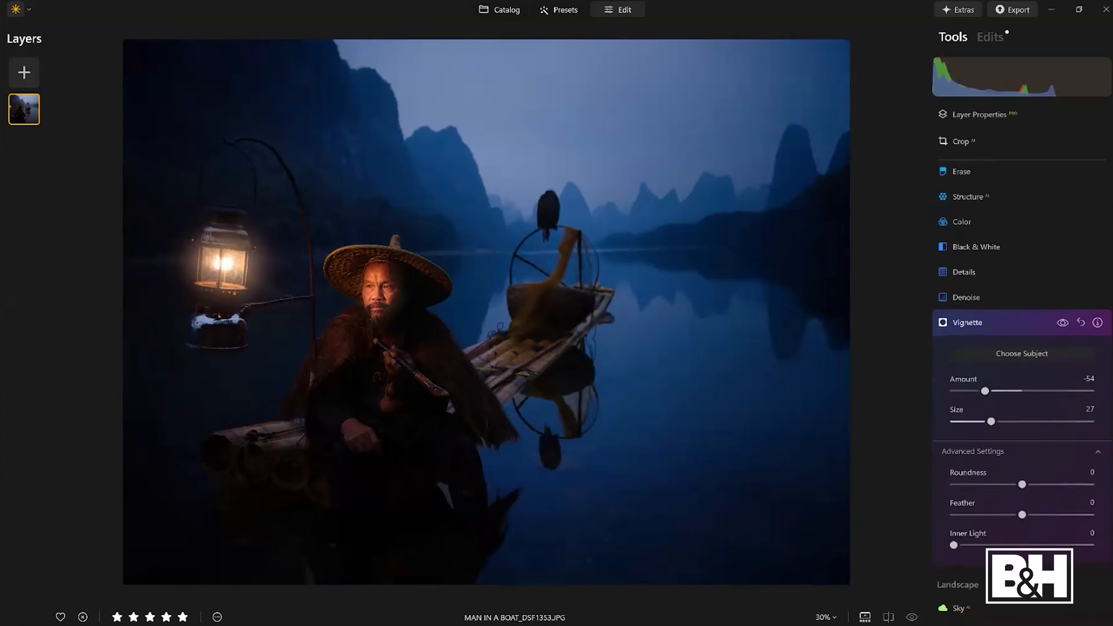
left_click_drag(953, 543, 980, 555)
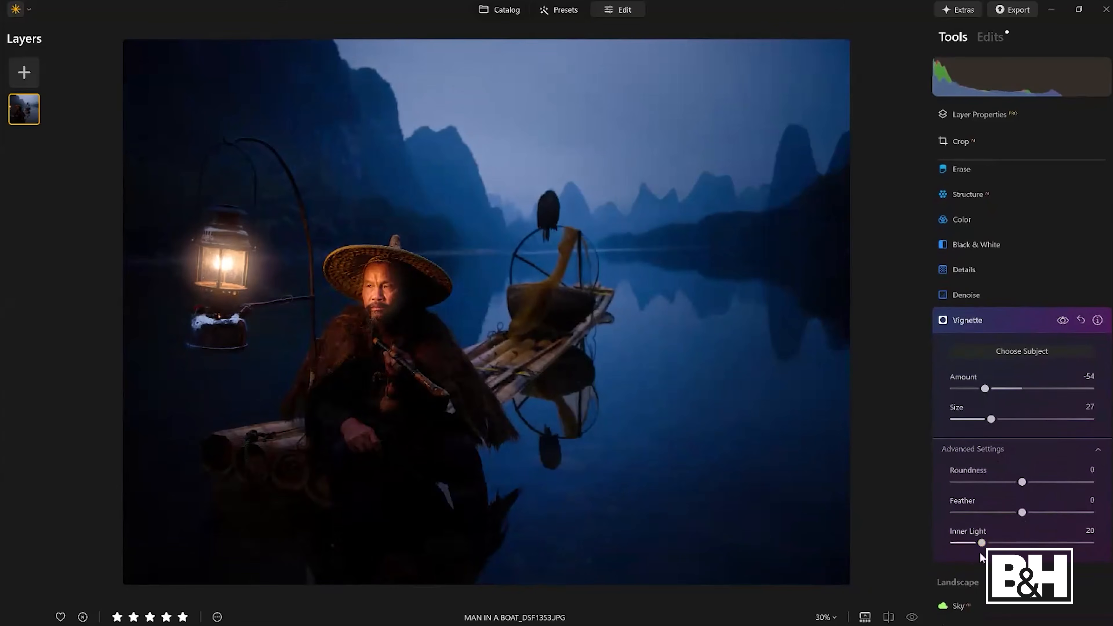
- Compare the photo with and without the Vignette, set its Amount to -66 and close the tool
left_click(1063, 321)
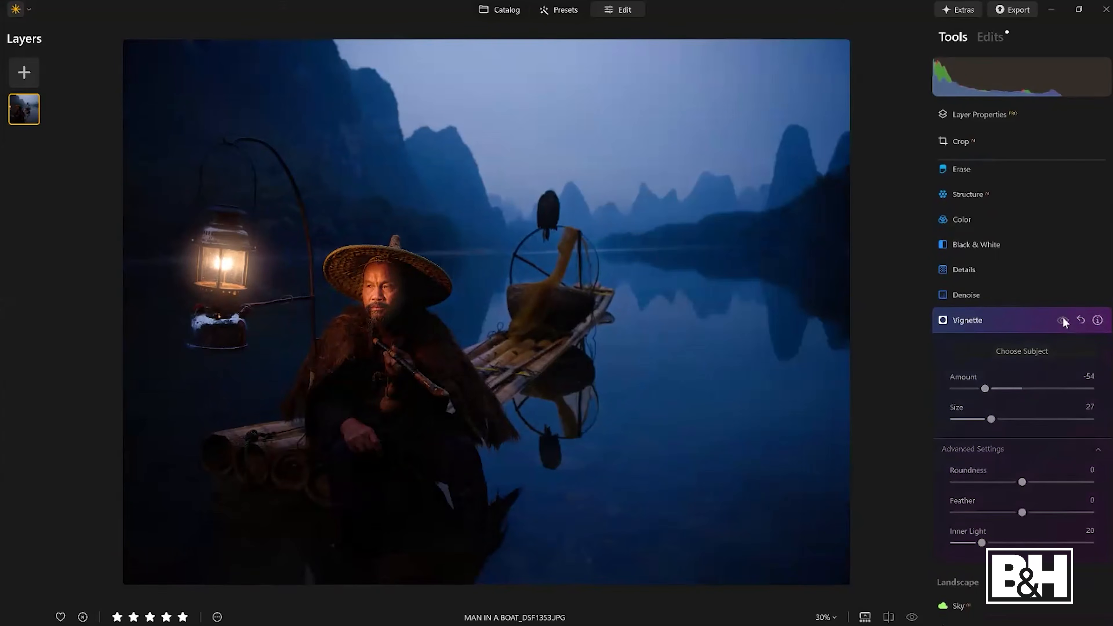
left_click(1062, 320)
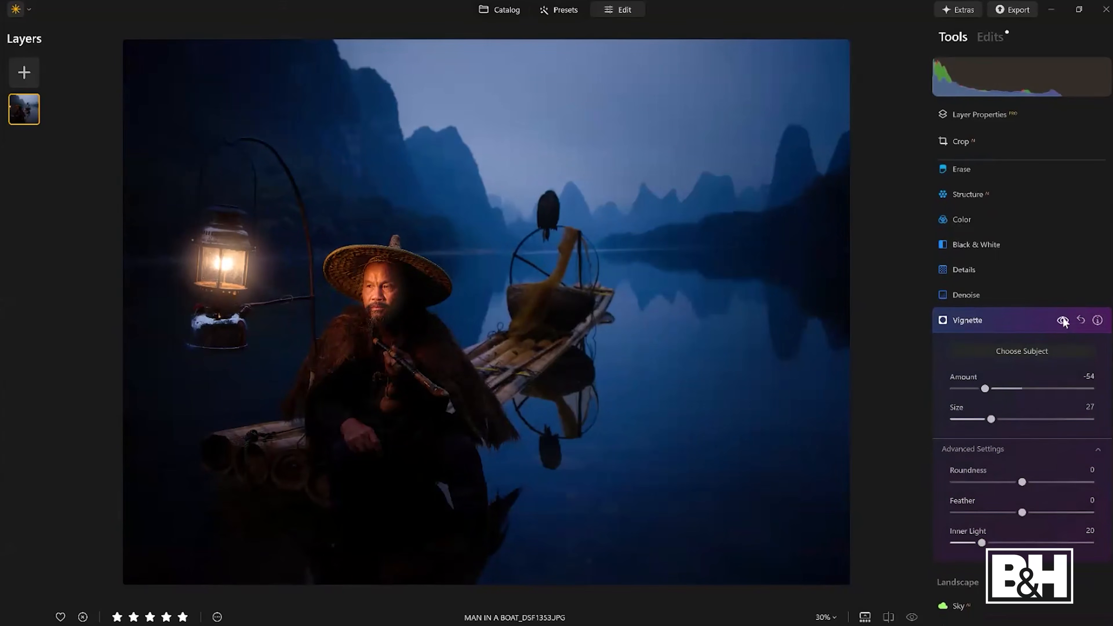
left_click(1062, 320)
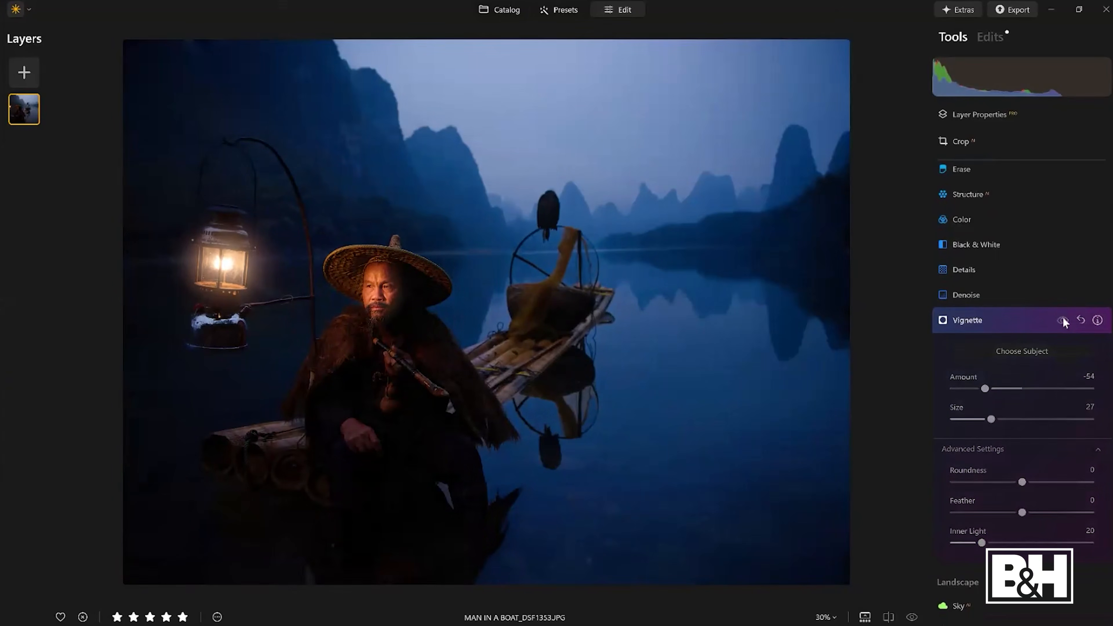
left_click(1063, 321)
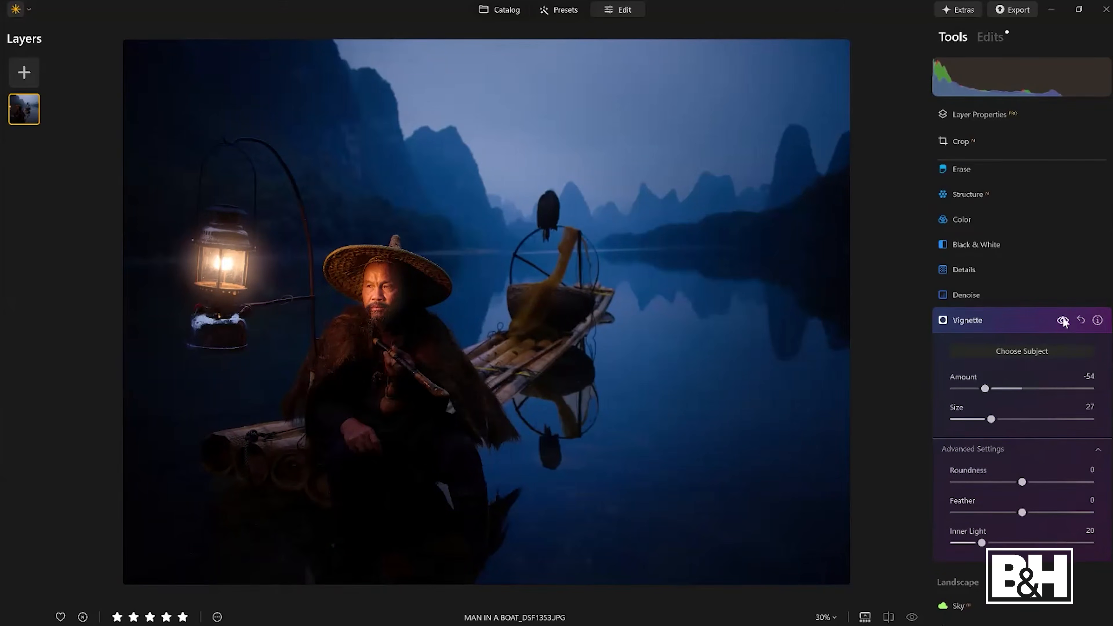
left_click_drag(979, 390, 976, 388)
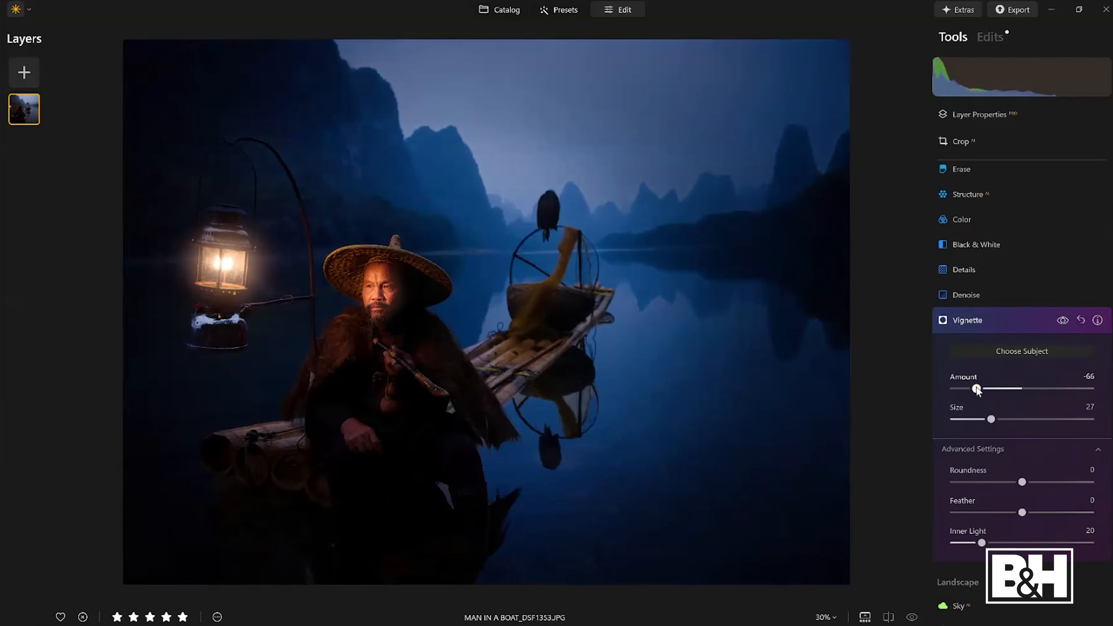
left_click(1016, 325)
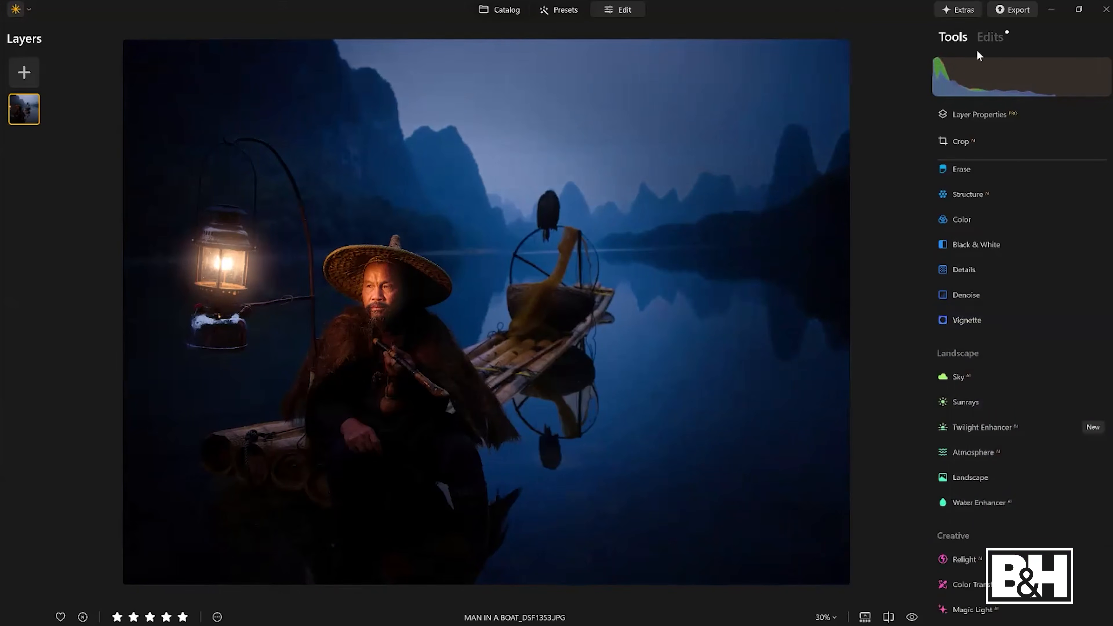
- Reopen the Vignette from the list of applied edits, set its Amount to -57 and compare with the effect hidden
left_click(989, 37)
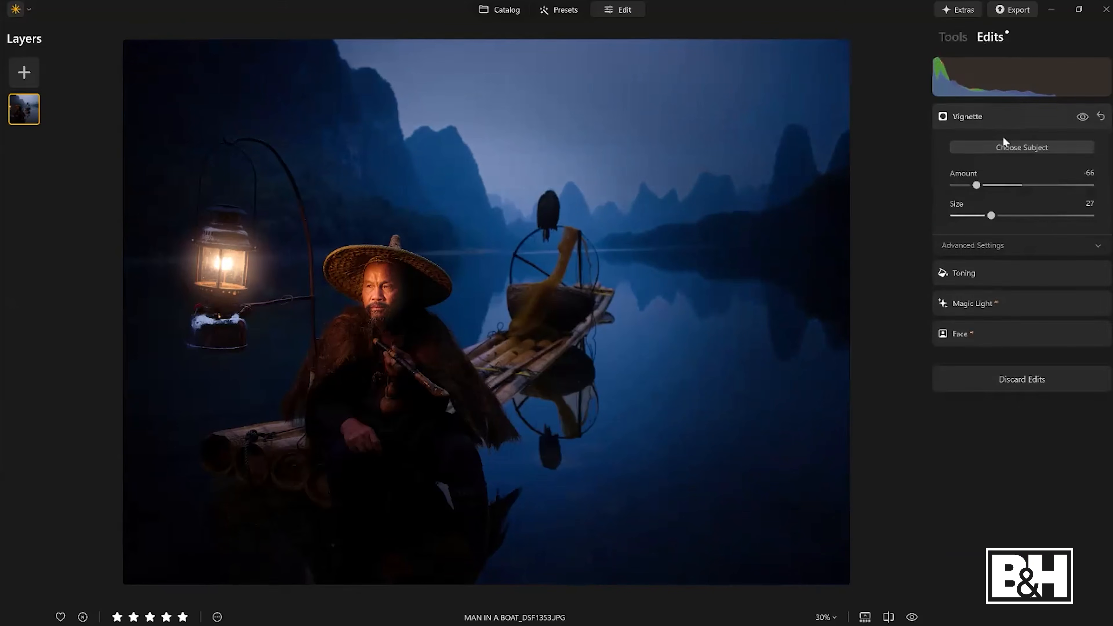
left_click_drag(976, 184, 945, 191)
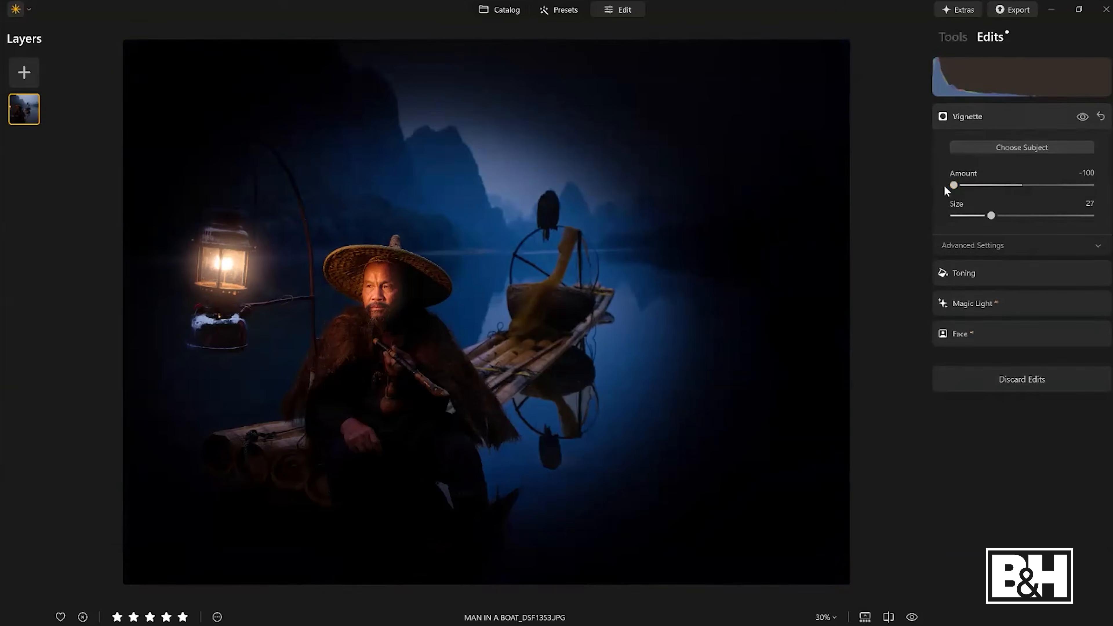
left_click_drag(953, 186, 982, 186)
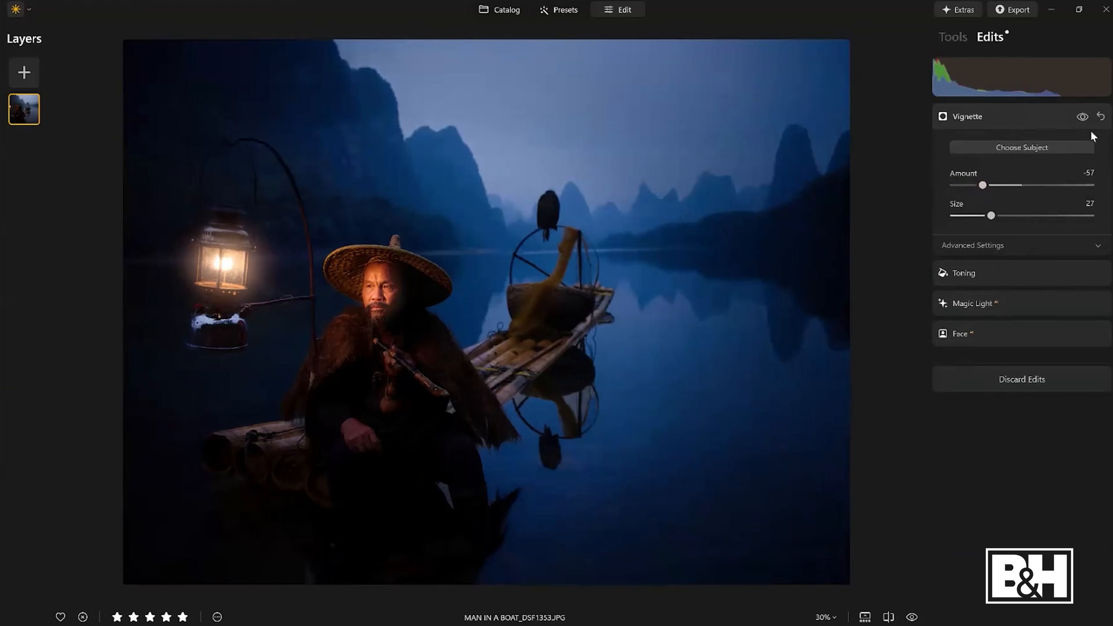
left_click(1082, 117)
left_click(1082, 117)
left_click(953, 37)
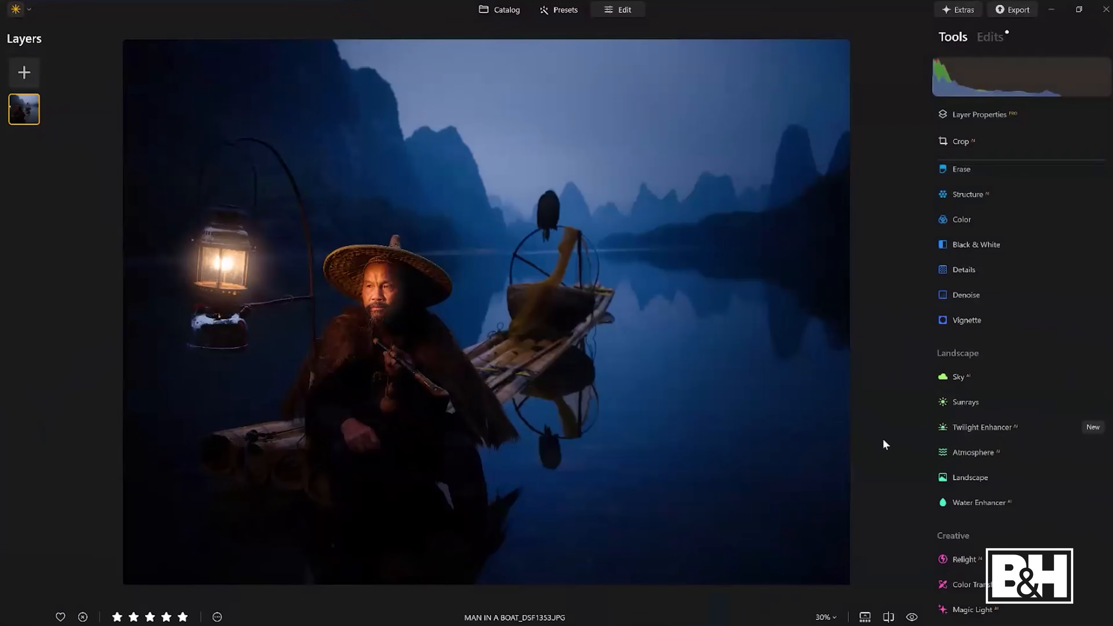
- Compare the fully edited boat portrait with the original photo twice
left_click(911, 616)
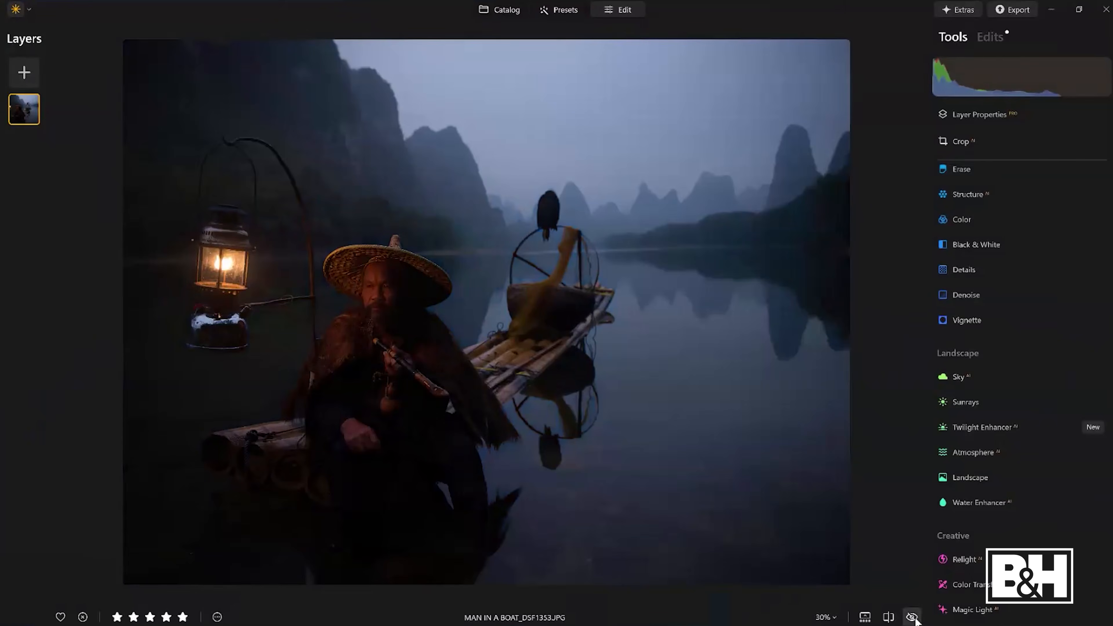
left_click(912, 616)
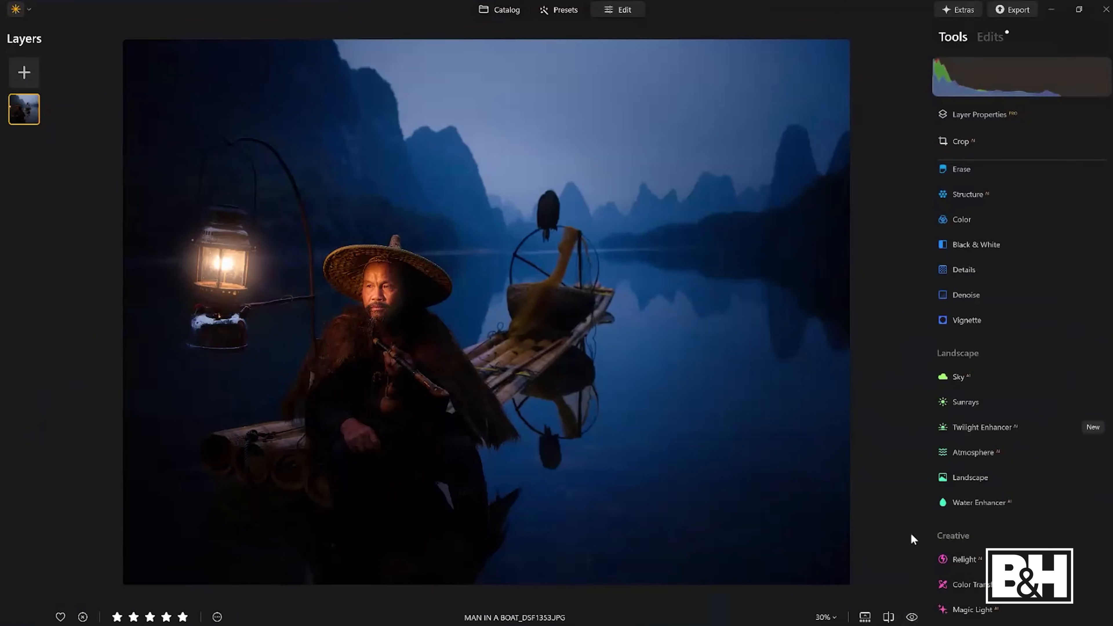
left_click(912, 616)
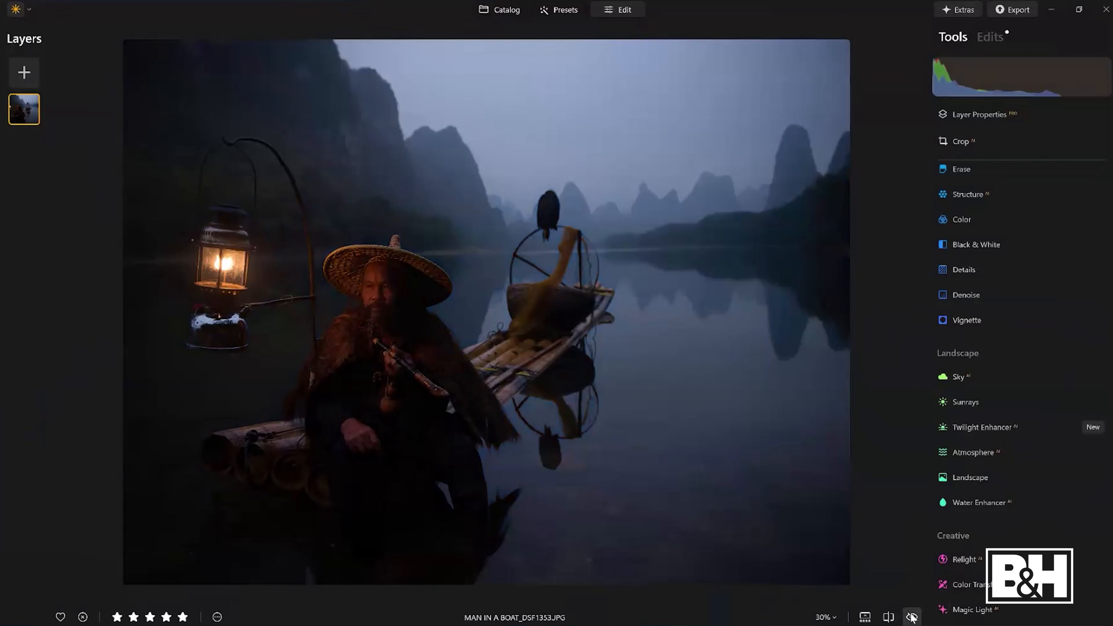
left_click(911, 616)
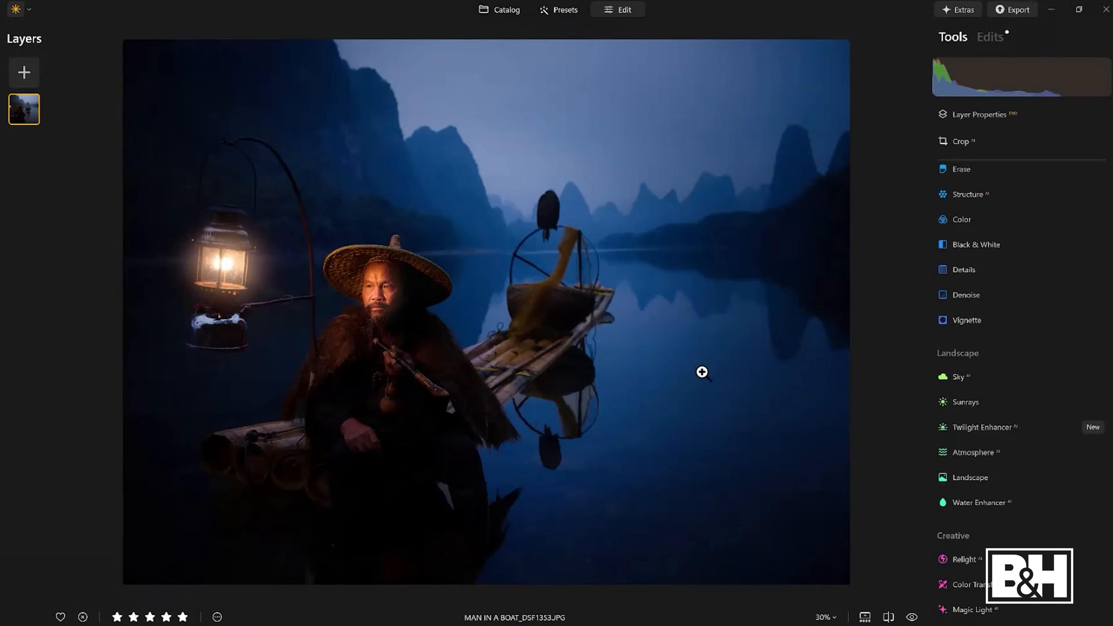
- Open the photo Portrait Light-5724 from the catalog, zoom in on the woman and switch to editing it
key("g")
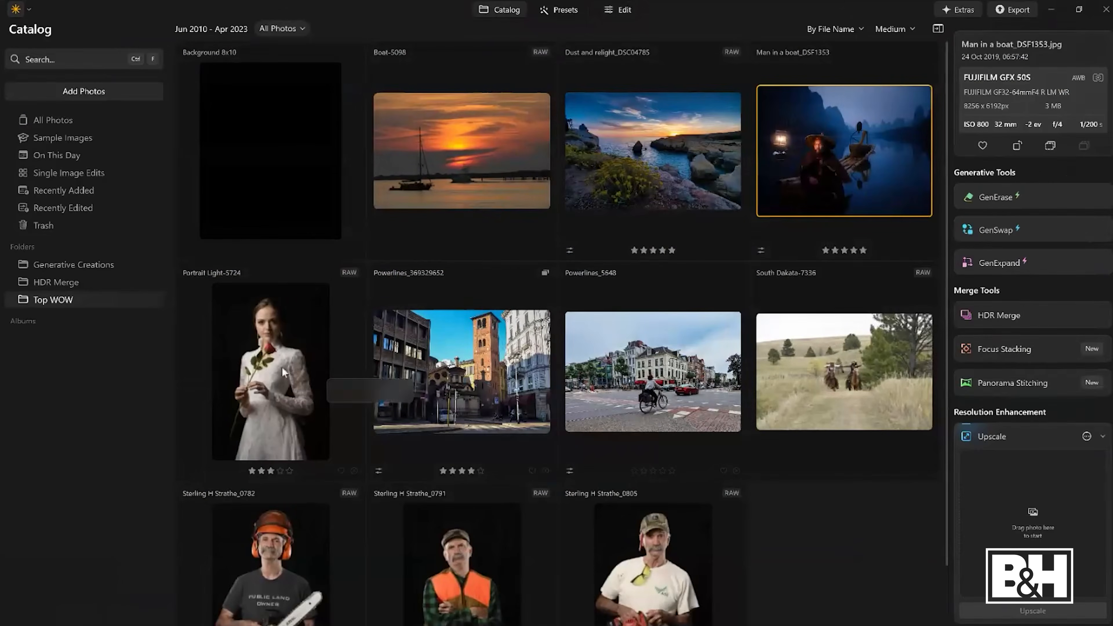
left_click(271, 341)
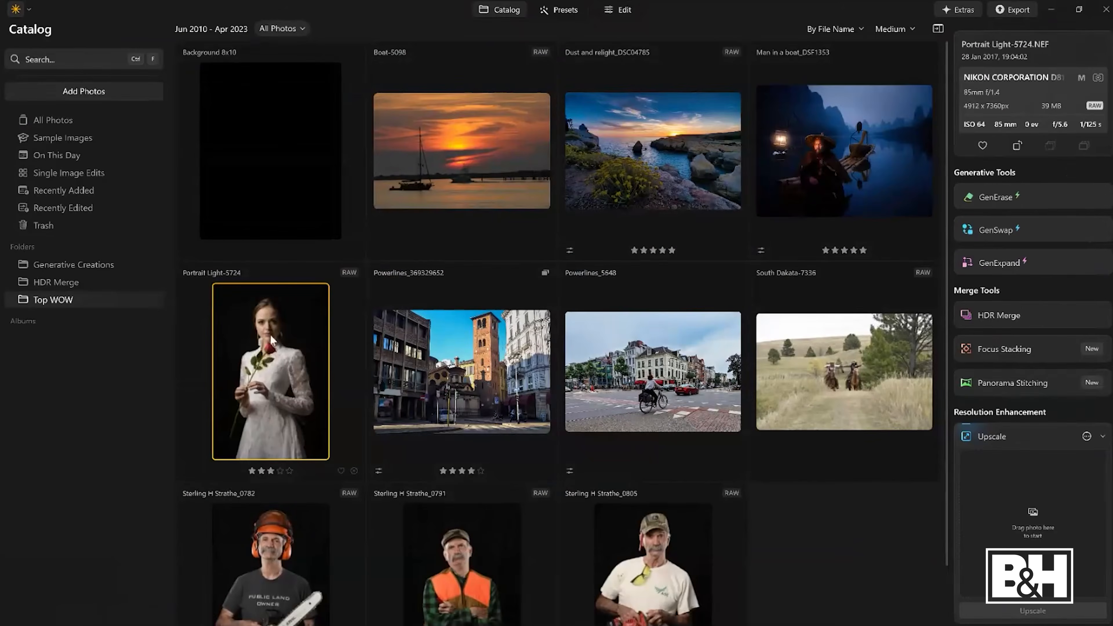
double_click(272, 340)
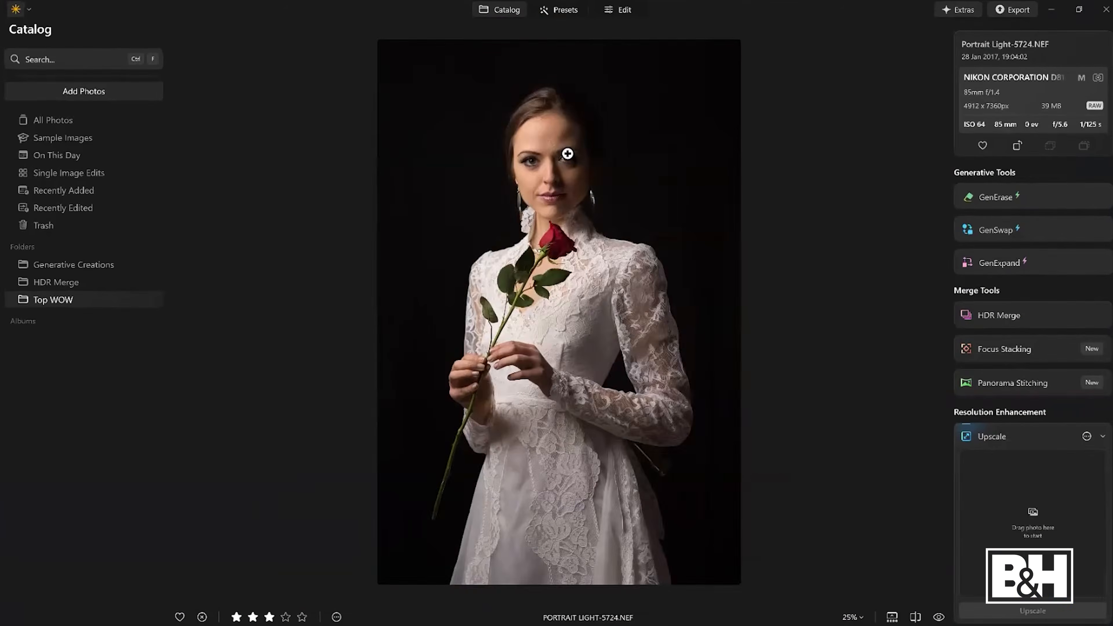
left_click(433, 118)
scroll(568, 155, "up", 3)
scroll(564, 150, "down", 5)
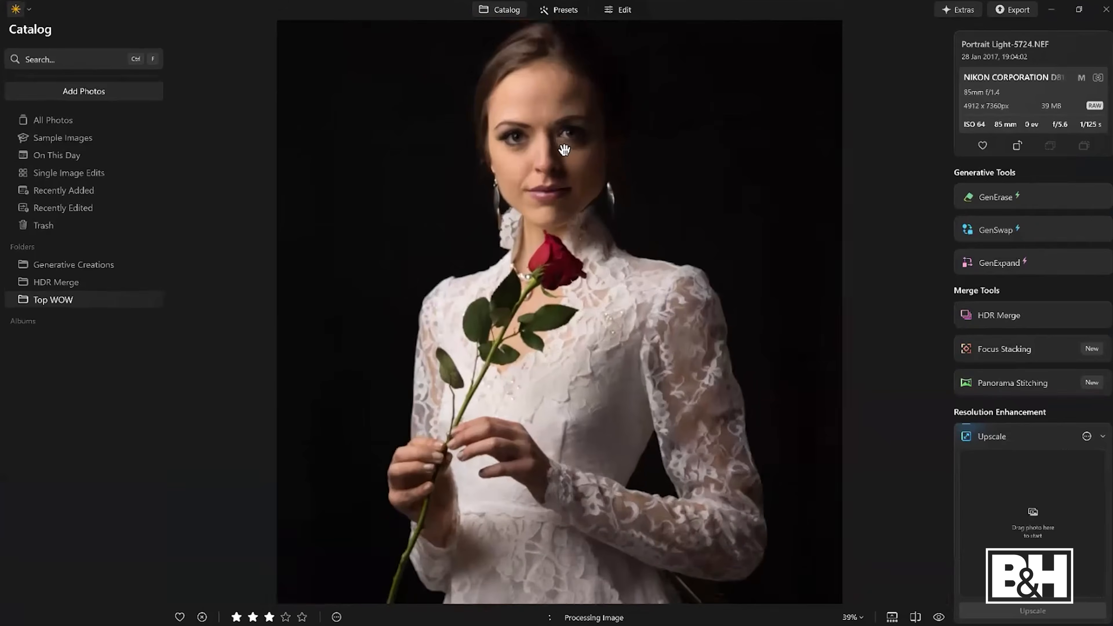
scroll(564, 149, "down", 1)
left_click(622, 10)
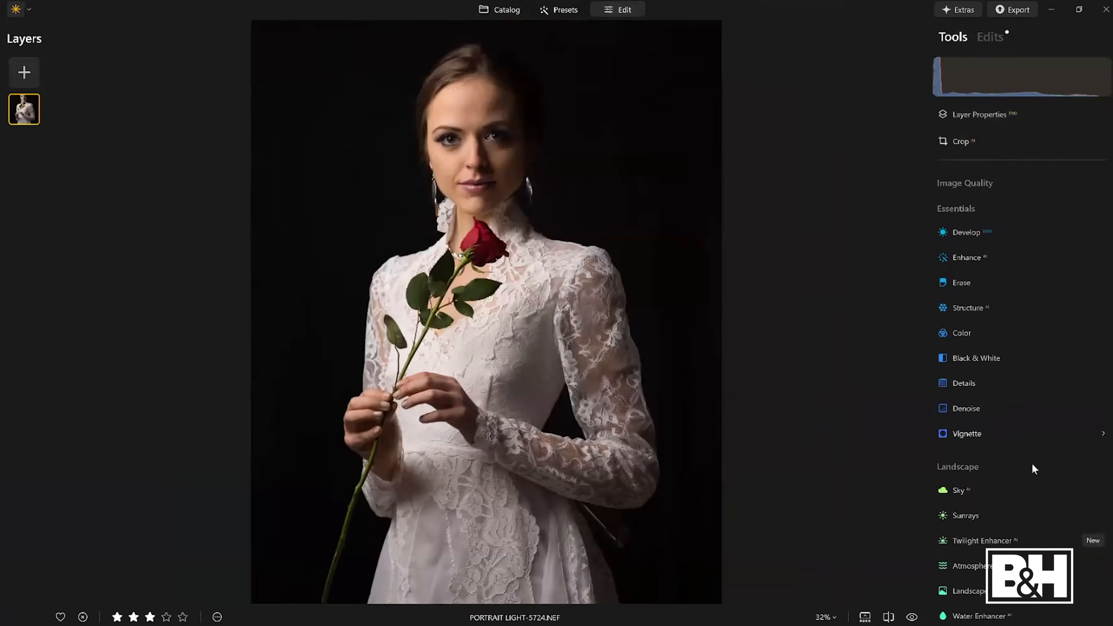
- Add a Studio Light beside the woman's head on the rose-stem side, with Amount 52 and Light Contrast 30
scroll(965, 479, "down", 10)
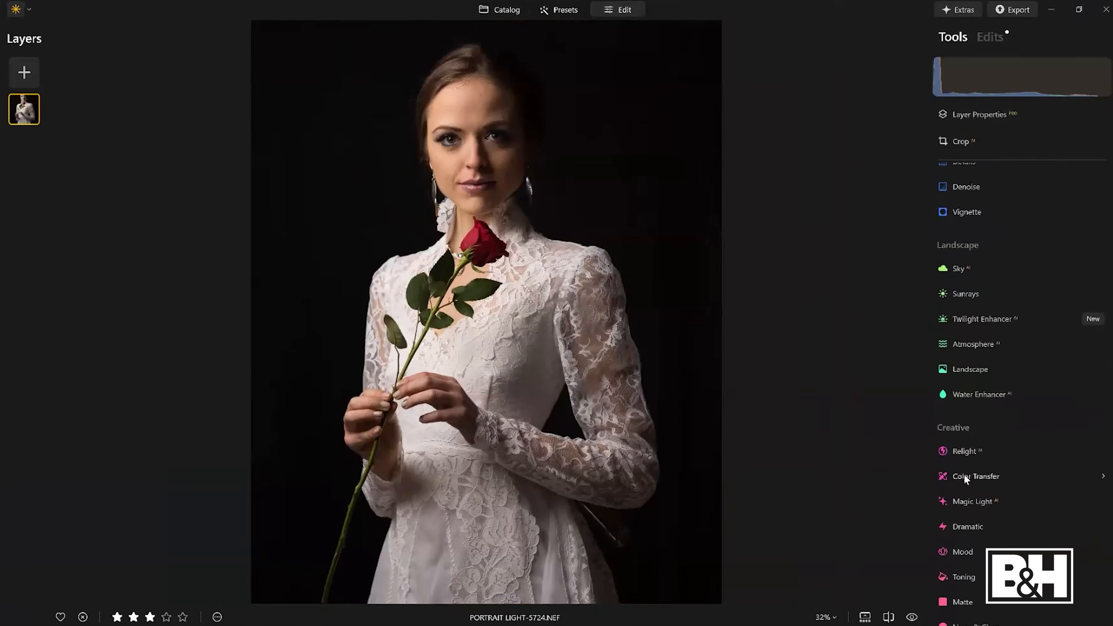
scroll(963, 473, "down", 5)
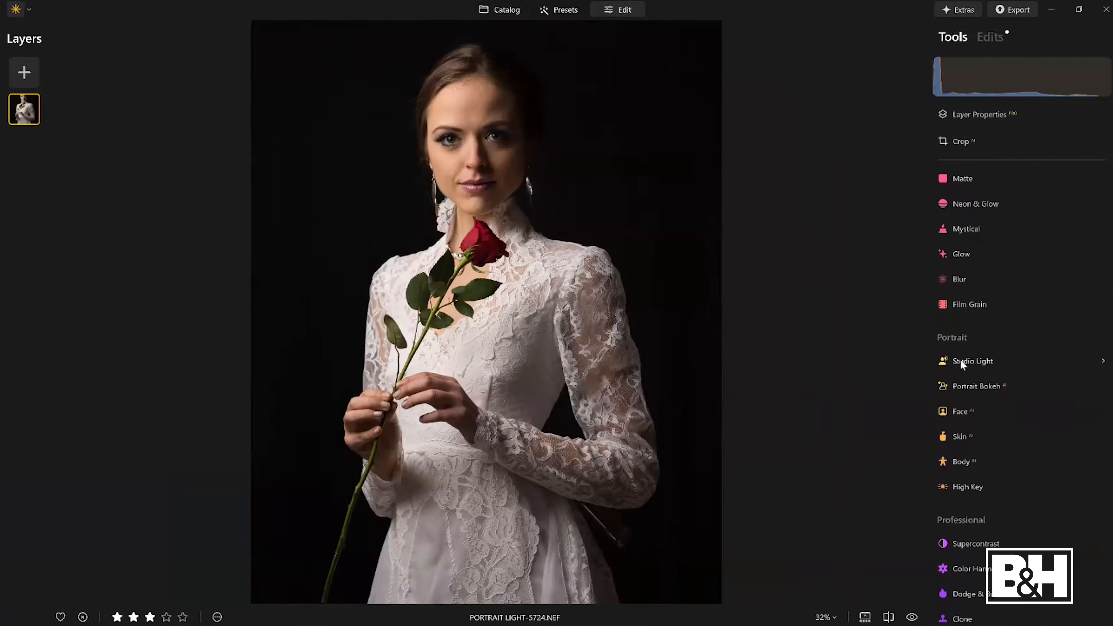
left_click(960, 360)
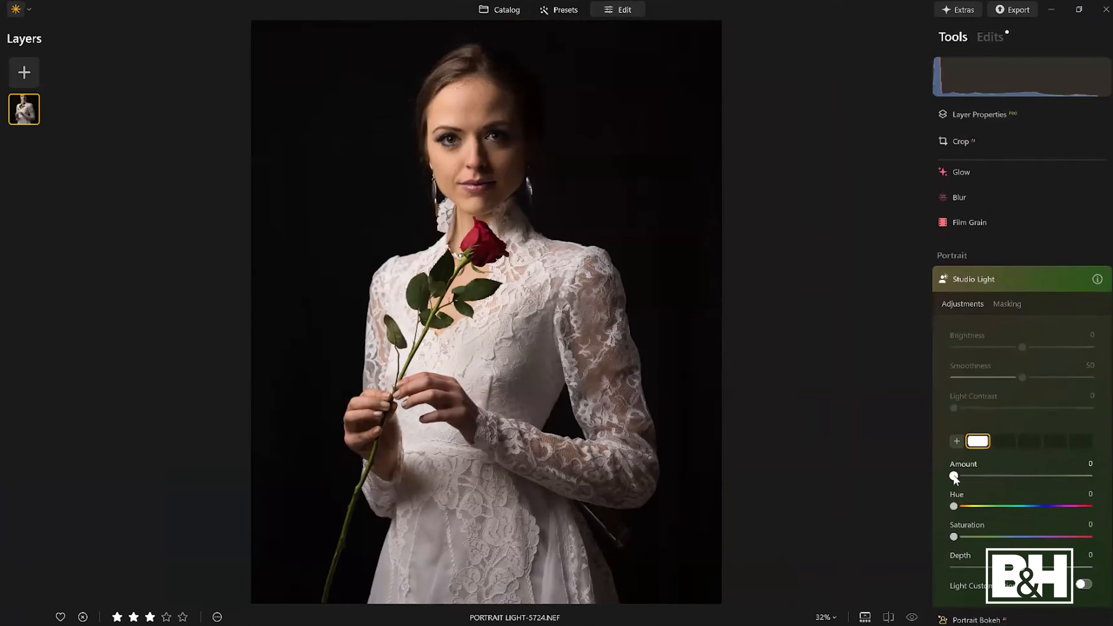
left_click_drag(954, 477, 1024, 477)
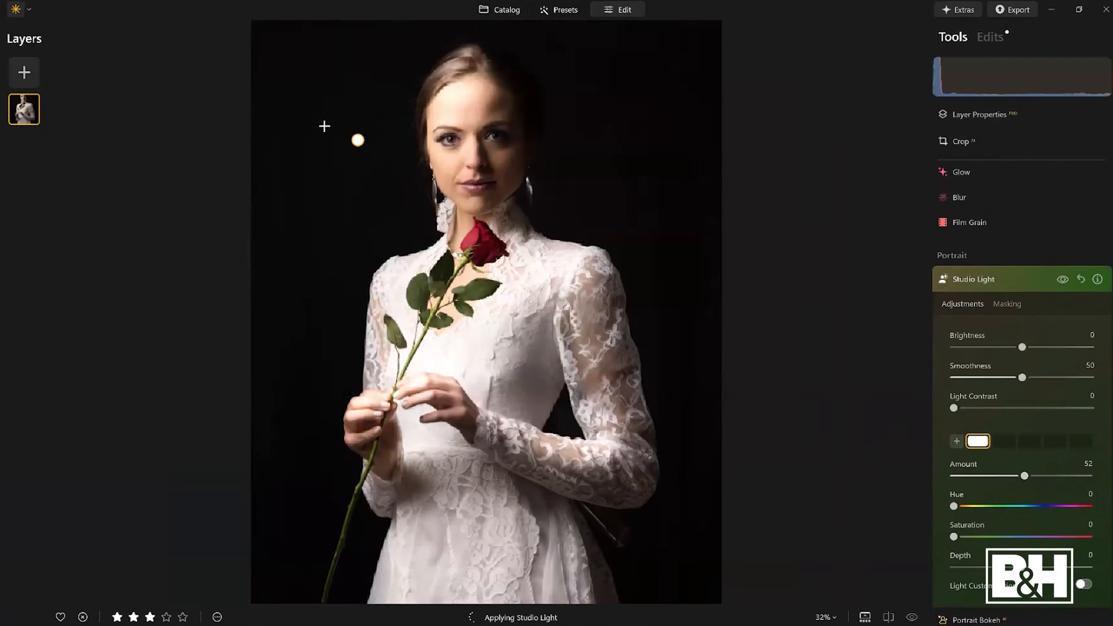
left_click_drag(356, 139, 337, 114)
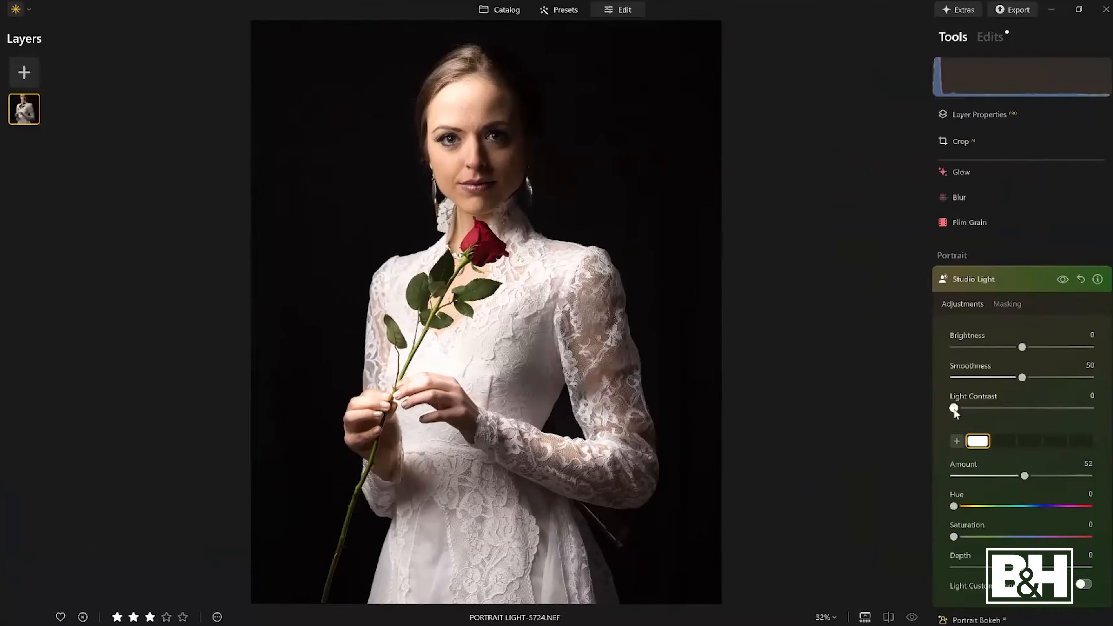
left_click_drag(986, 408, 1000, 407)
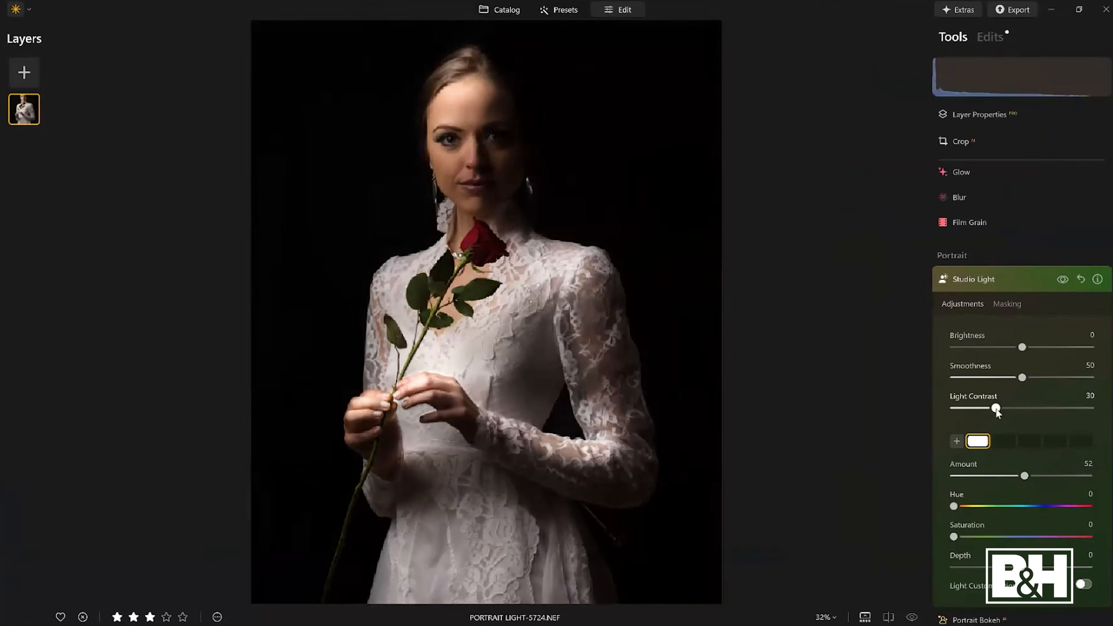
left_click_drag(339, 109, 354, 131)
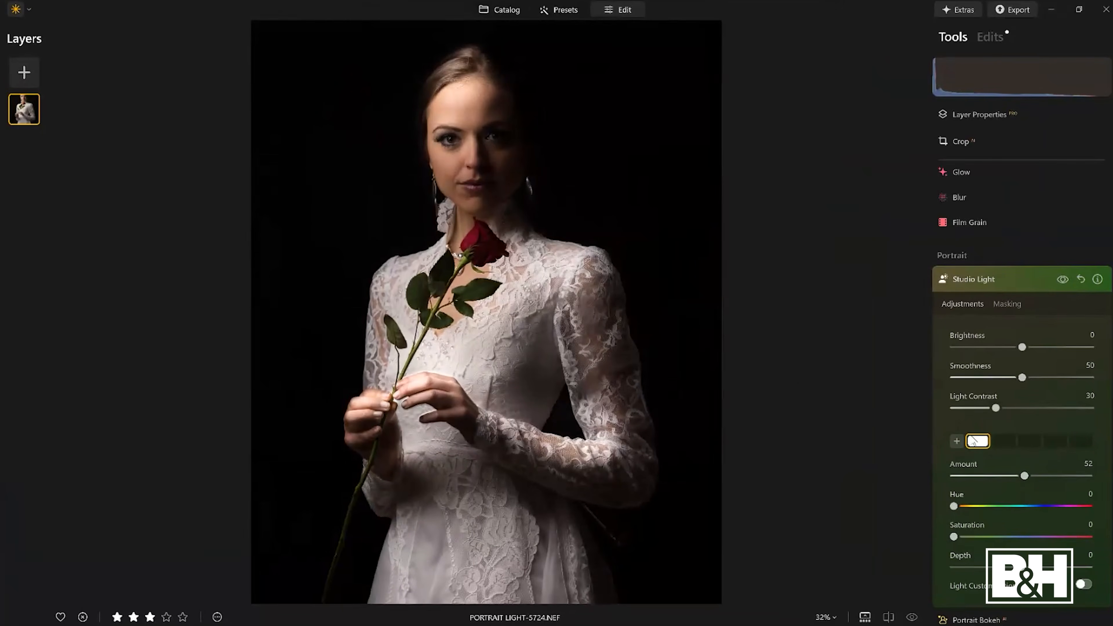
- Enable Light Customization with the Strips pattern at position X 137, Y 66, setting Depth to -14 and Light Contrast to 38
scroll(981, 502, "down", 5)
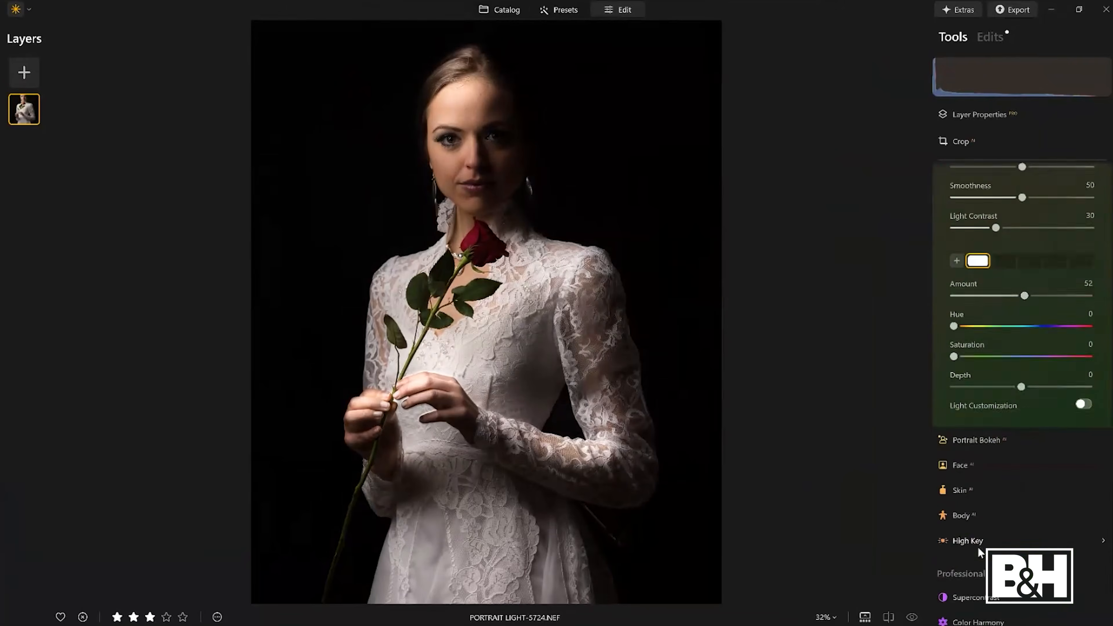
left_click(1083, 344)
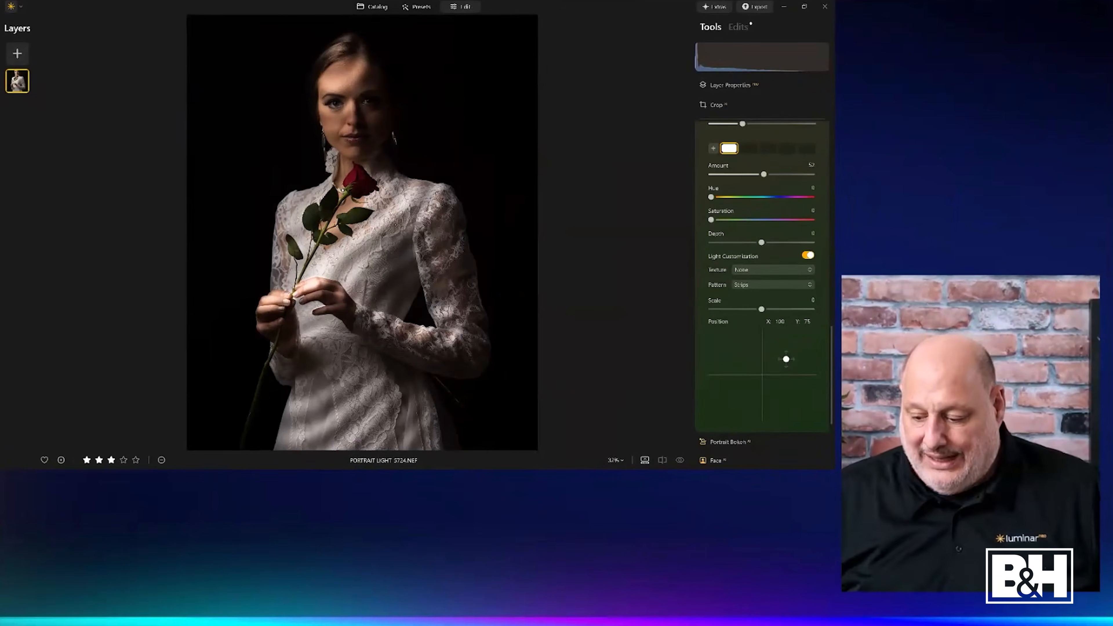
mouse_move(761, 242)
left_mouse_down()
mouse_move(785, 242)
mouse_move(712, 248)
mouse_move(754, 251)
left_mouse_up()
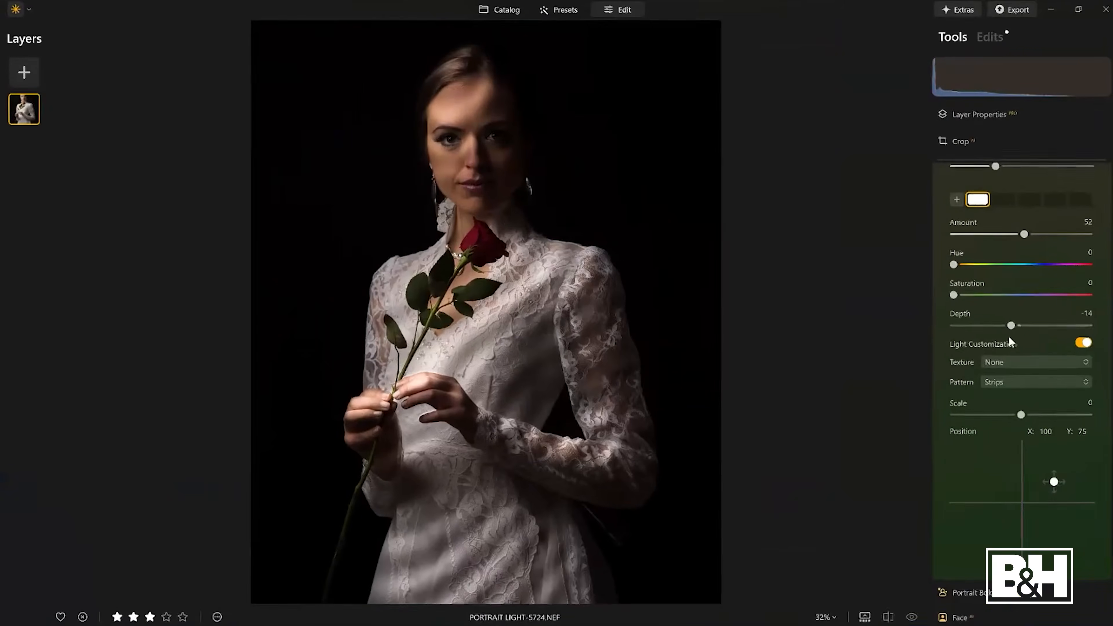
left_click_drag(1054, 482, 1068, 491)
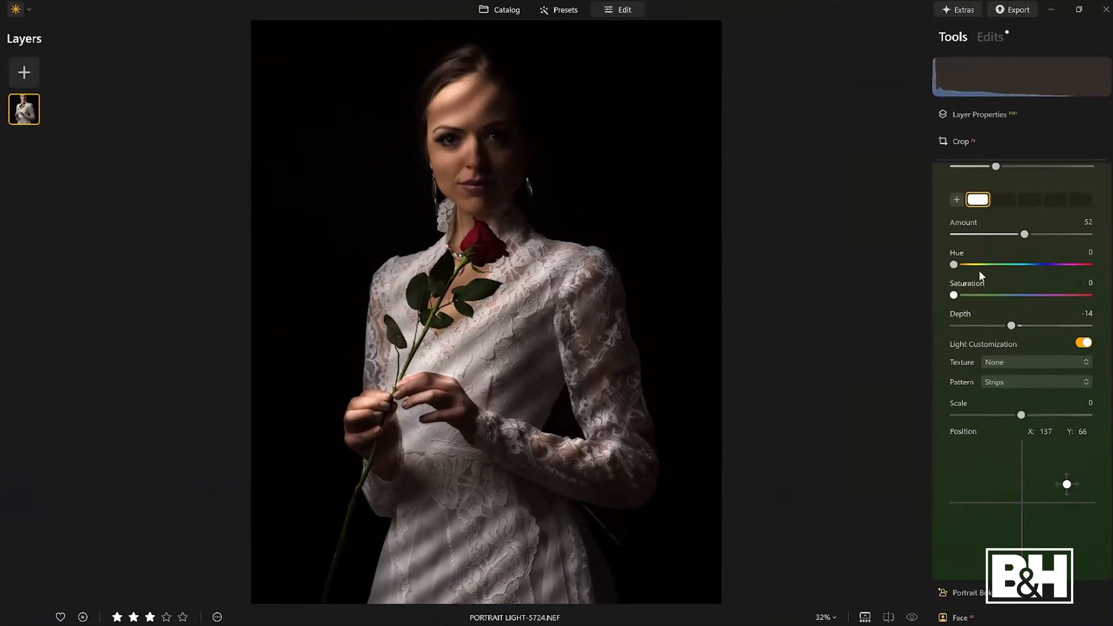
scroll(979, 259, "up", 4)
left_click_drag(1021, 337, 1006, 338)
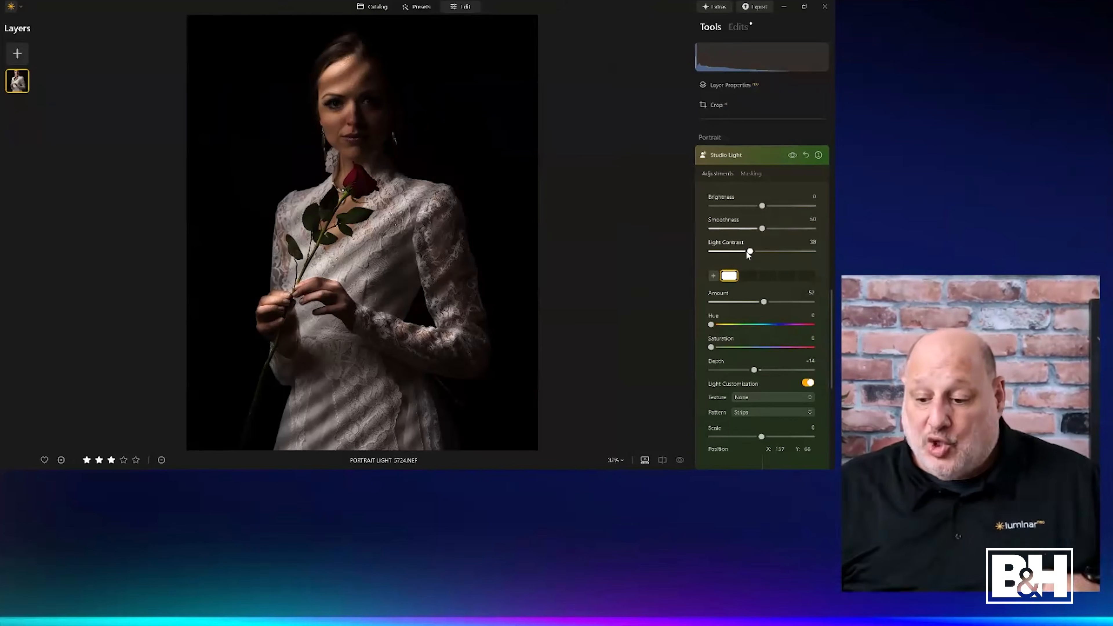
- Erase the Studio Light from the woman's face and hair with the masking brush, and compare with the effect hidden
left_click(750, 173)
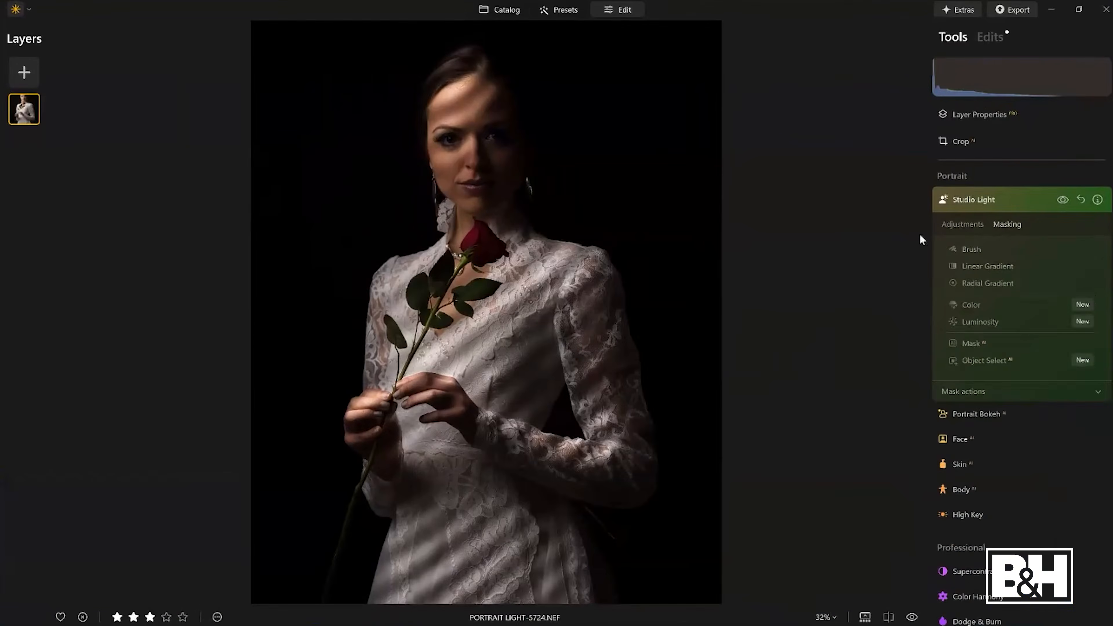
left_click(971, 249)
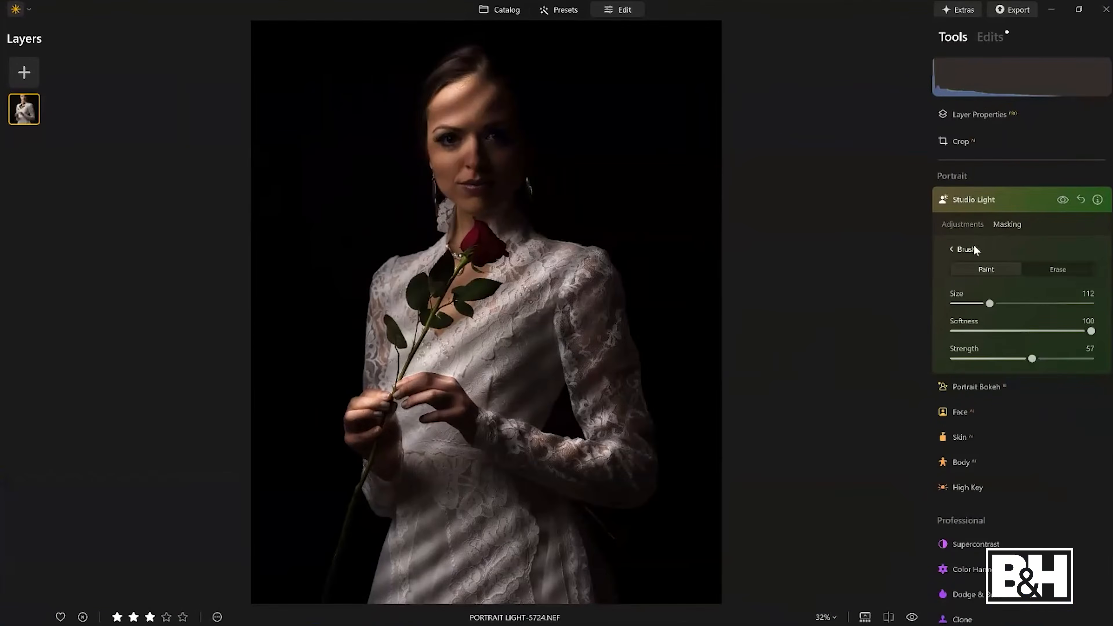
left_click(1033, 274)
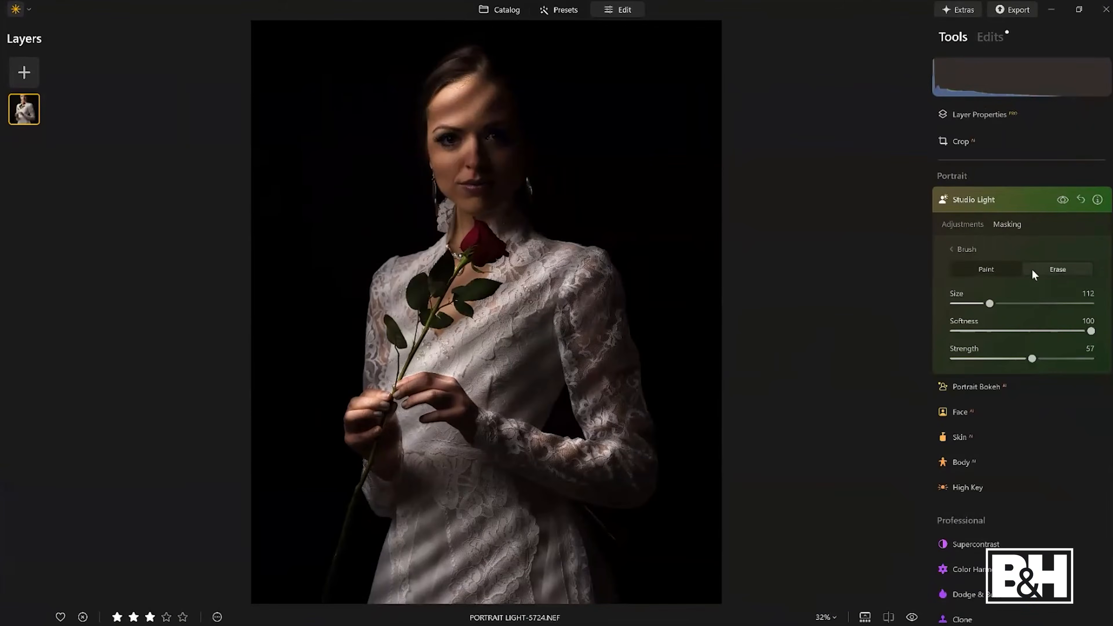
mouse_move(440, 91)
left_mouse_down()
mouse_move(438, 157)
mouse_move(473, 159)
mouse_move(466, 60)
left_mouse_up()
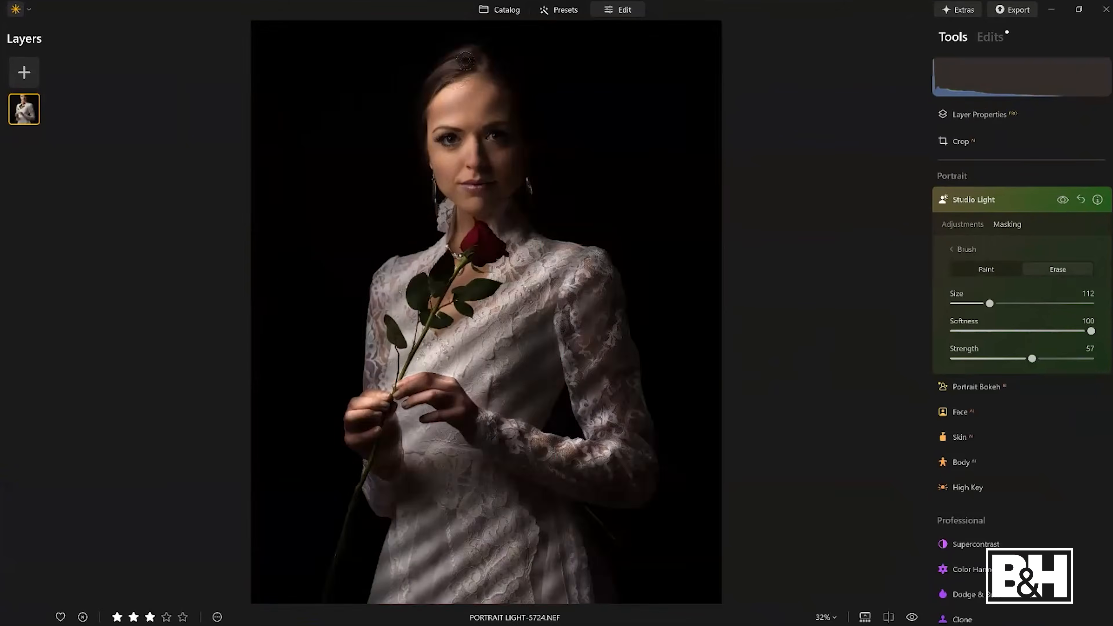
left_click(1062, 200)
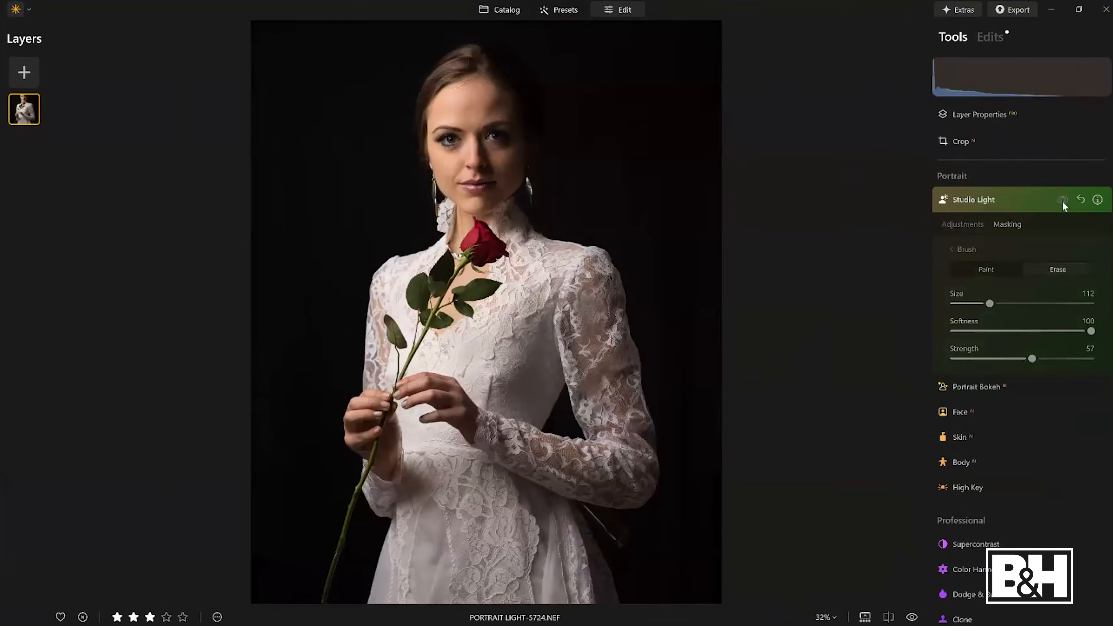
left_click(1062, 200)
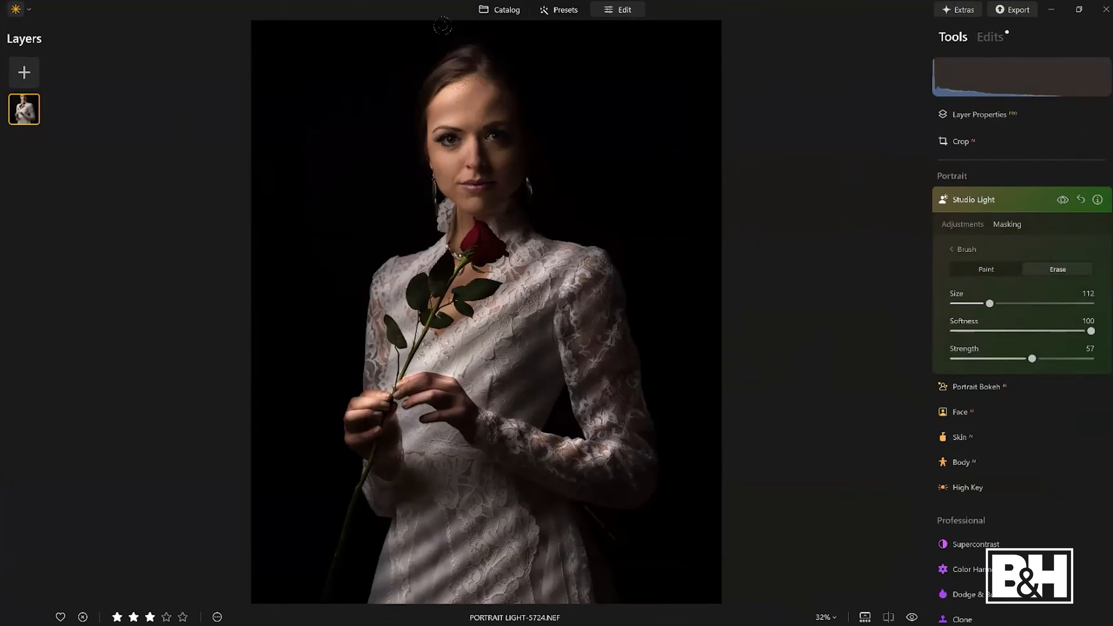
- Set the mask brush Strength to 76, erase more of the Studio Light around the head and compare with the effect hidden
left_click_drag(1035, 358, 1056, 358)
mouse_move(447, 77)
left_mouse_down()
mouse_move(417, 87)
mouse_move(442, 144)
mouse_move(477, 142)
mouse_move(449, 64)
left_mouse_up()
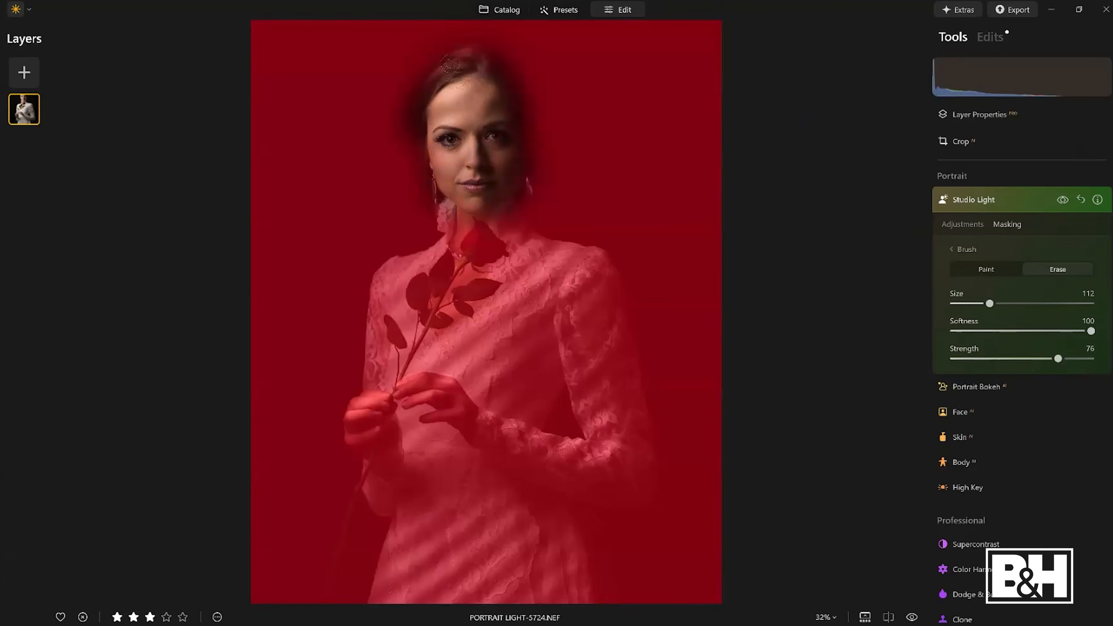
left_click(1062, 200)
left_click(1061, 201)
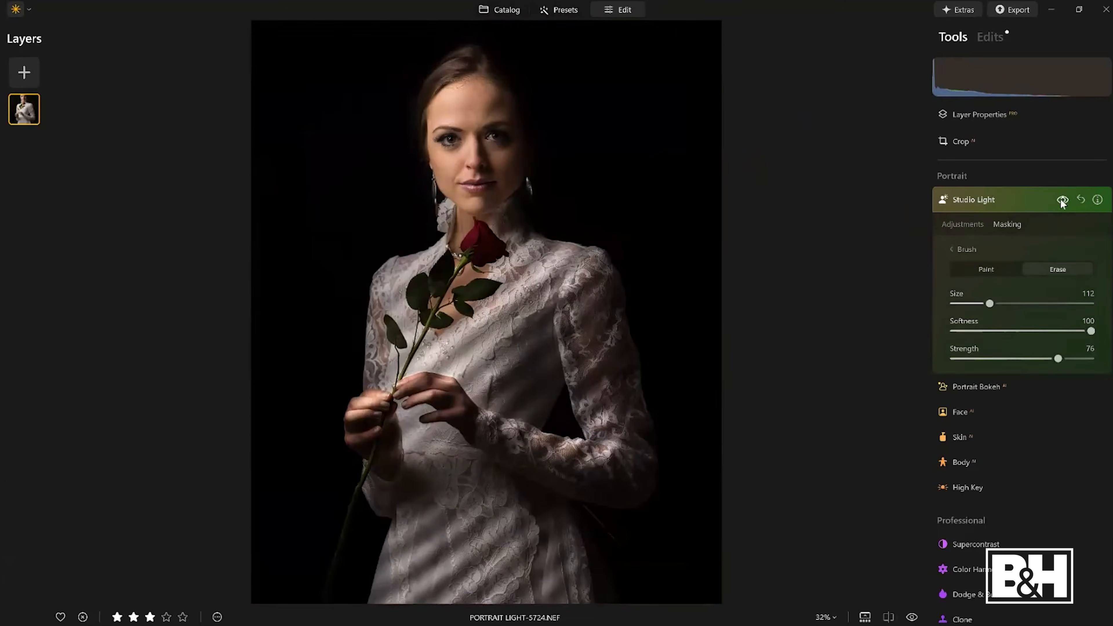
- Reduce the mask brush Size to 52, erase the Studio Light over the red rose and compare with the effect hidden
scroll(475, 225, "down", 4)
scroll(474, 225, "down", 1)
mouse_move(472, 227)
left_mouse_down()
mouse_move(481, 248)
mouse_move(486, 238)
mouse_move(470, 221)
mouse_move(472, 243)
mouse_move(510, 240)
left_mouse_up()
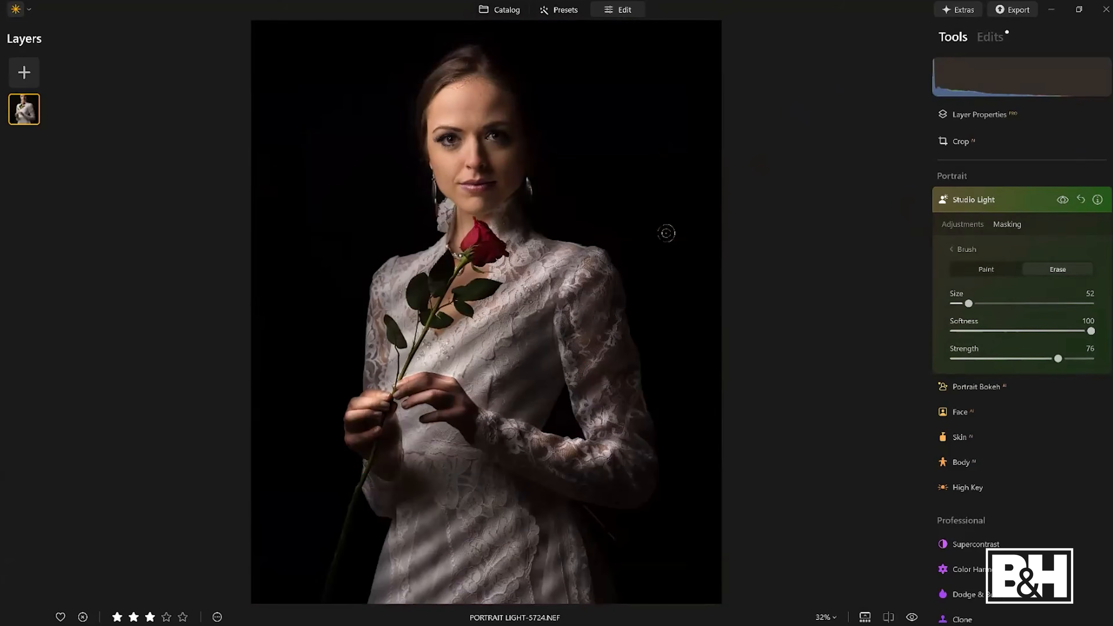
left_click(1062, 200)
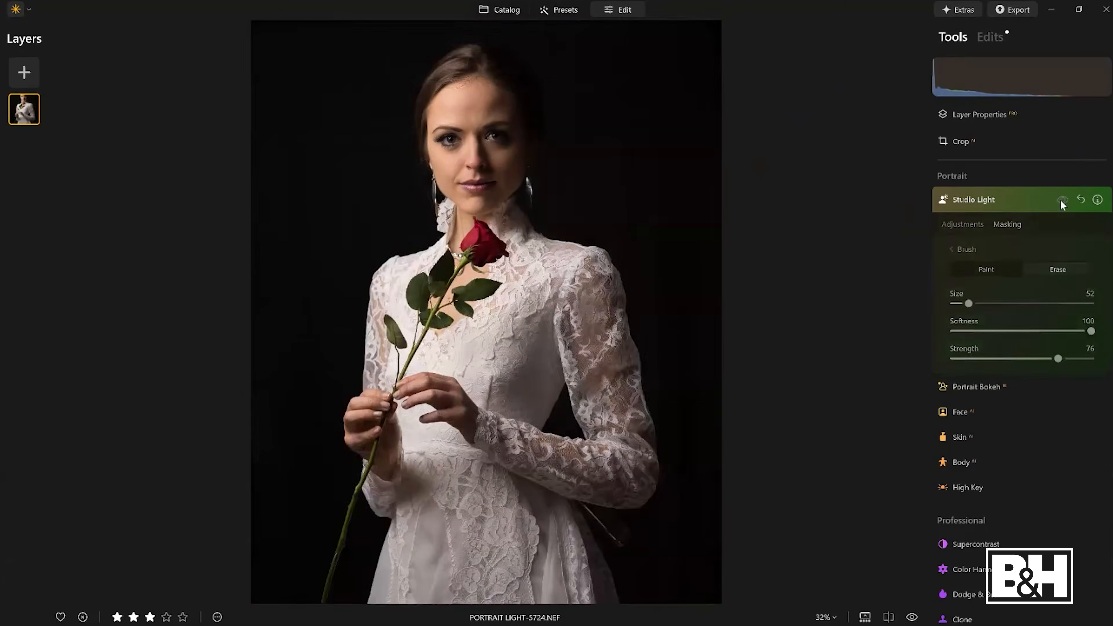
left_click(1061, 201)
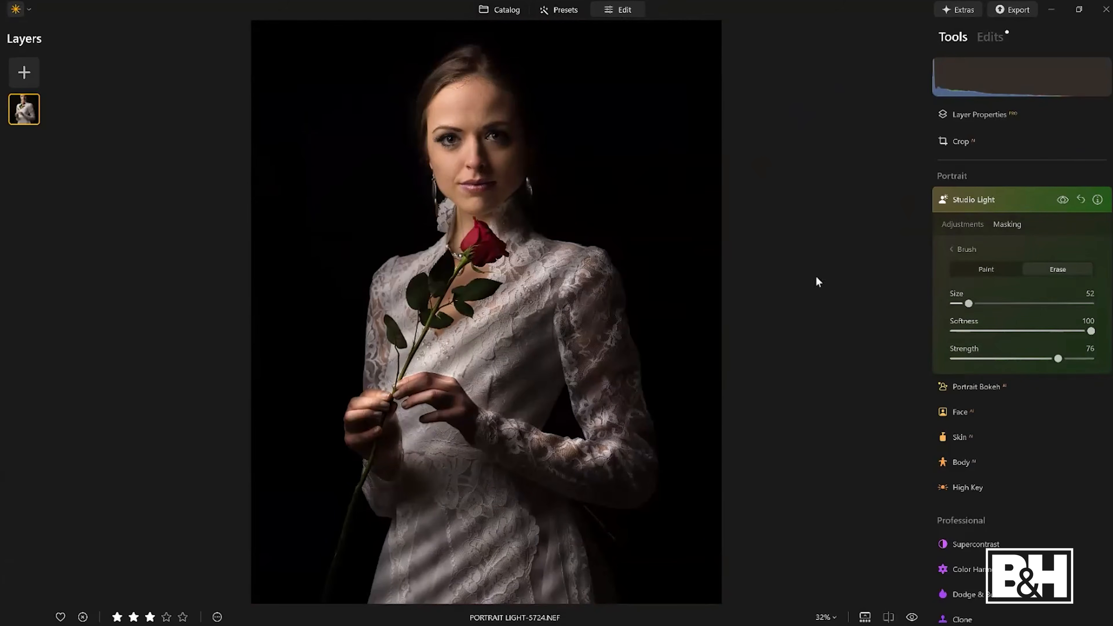
- Compare the relit portrait with the original photo three times and close the Studio Light tool
left_click(911, 617)
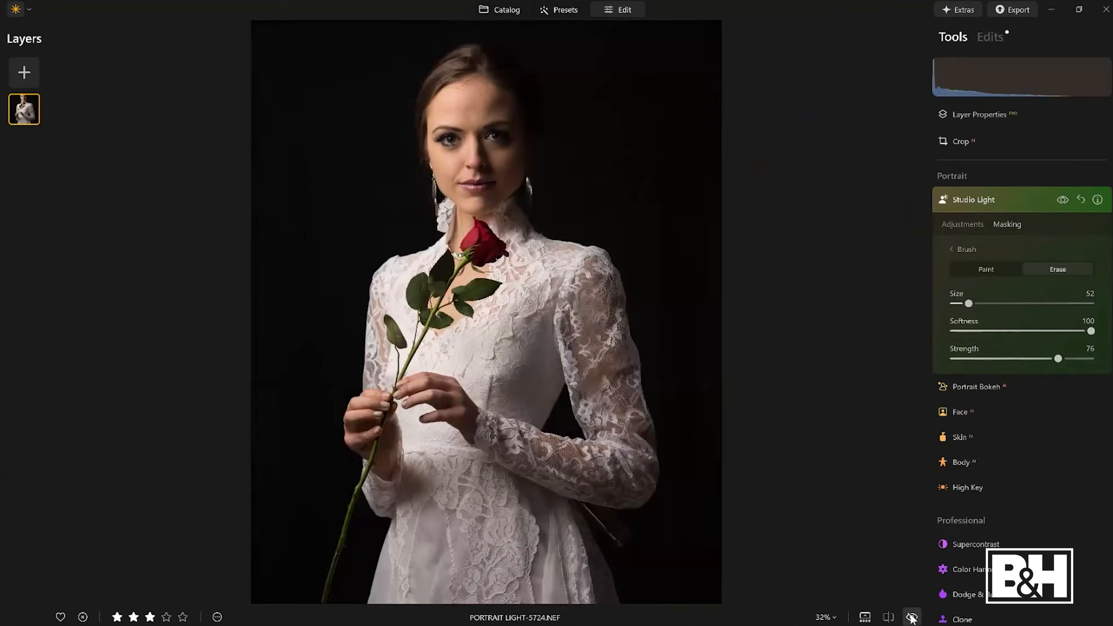
left_click(912, 617)
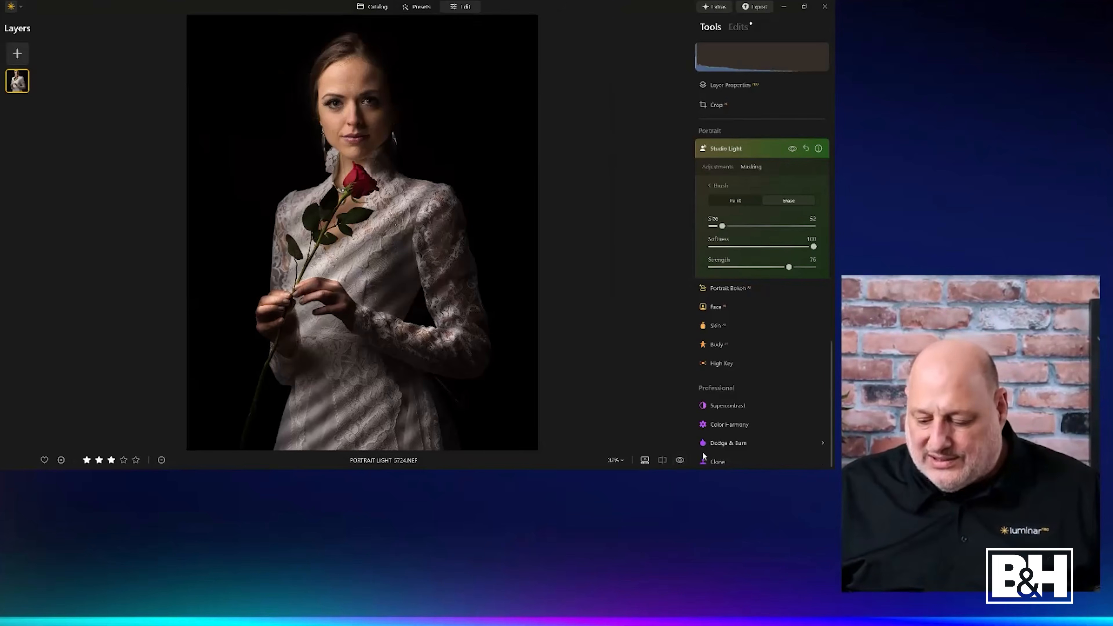
left_click(679, 461)
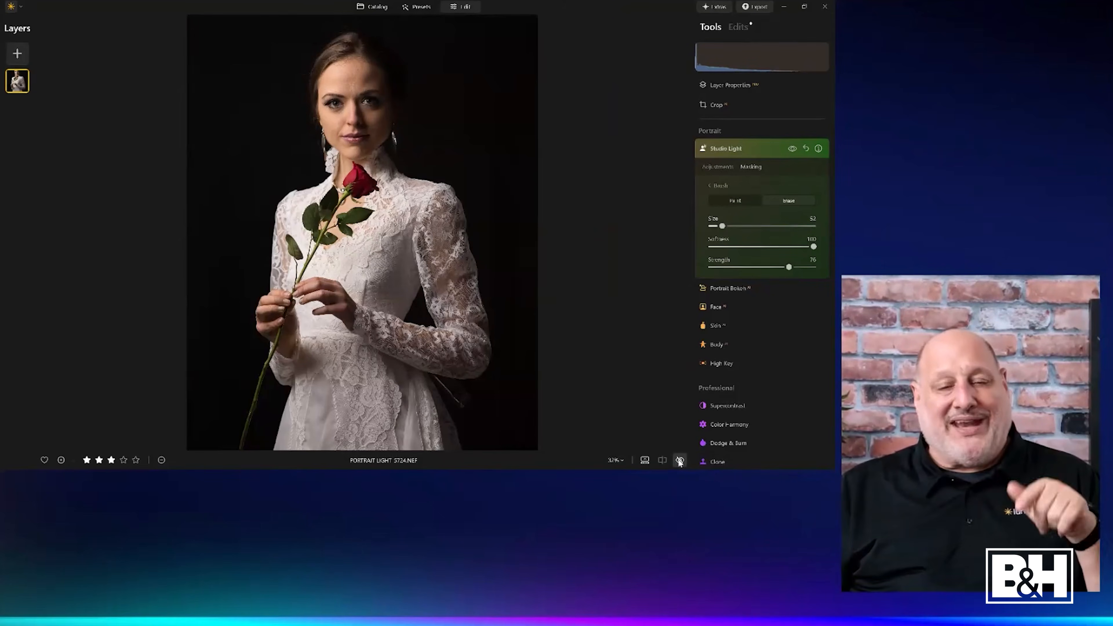
left_click(679, 460)
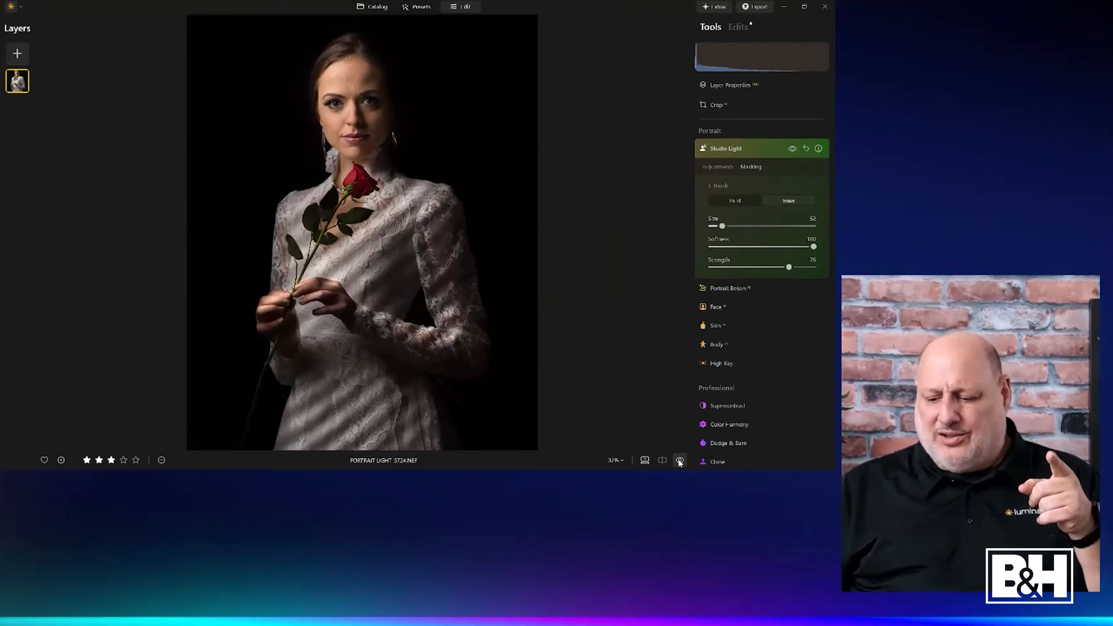
left_click(679, 460)
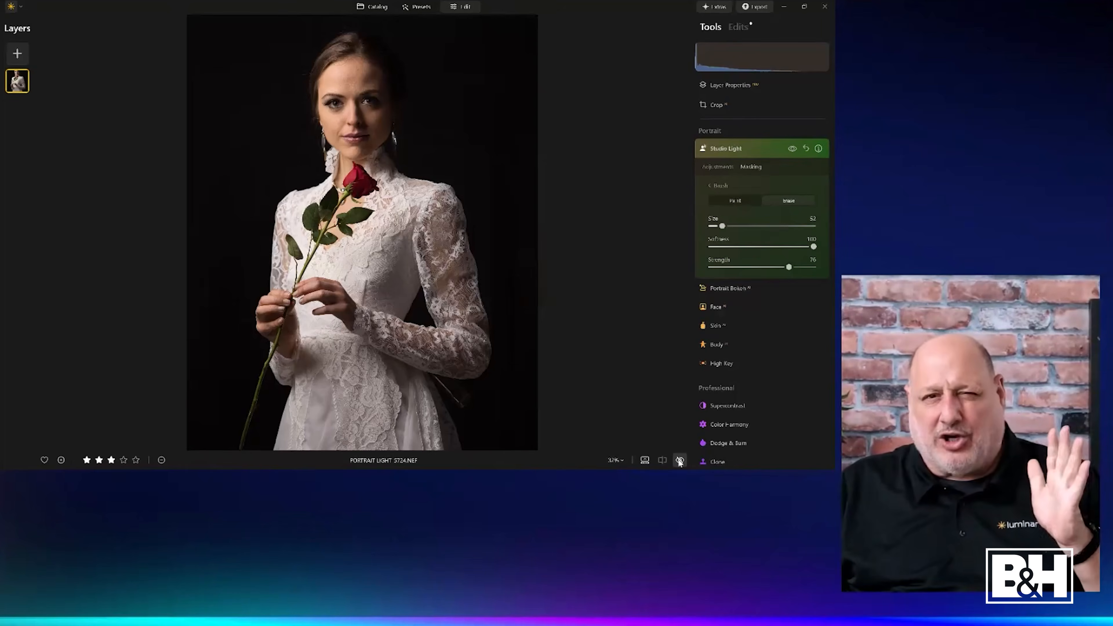
left_click(680, 460)
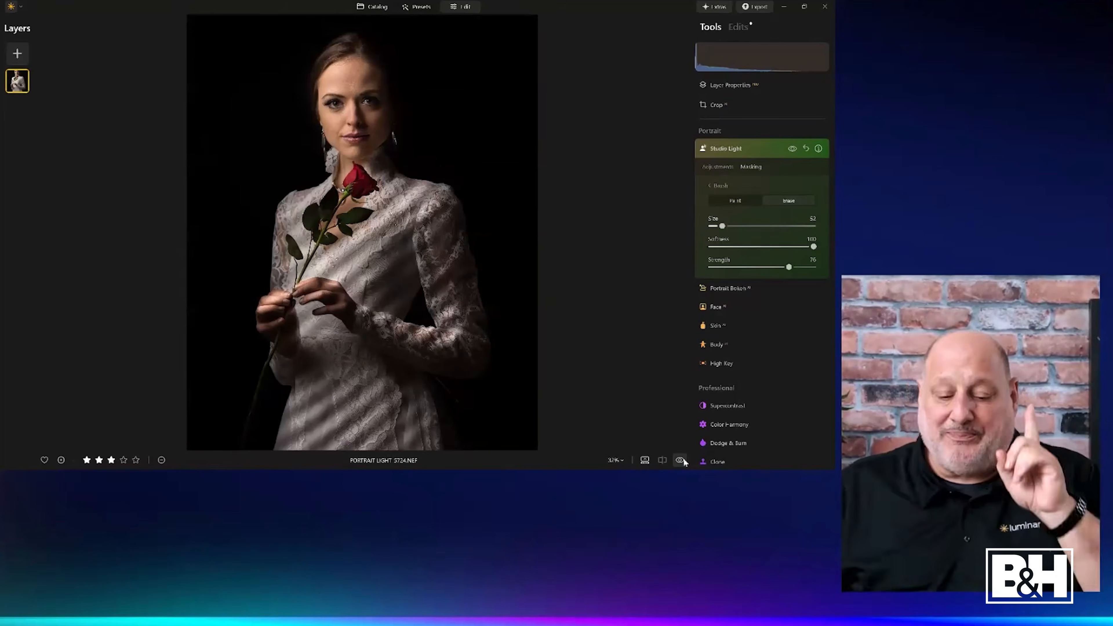
left_click(748, 149)
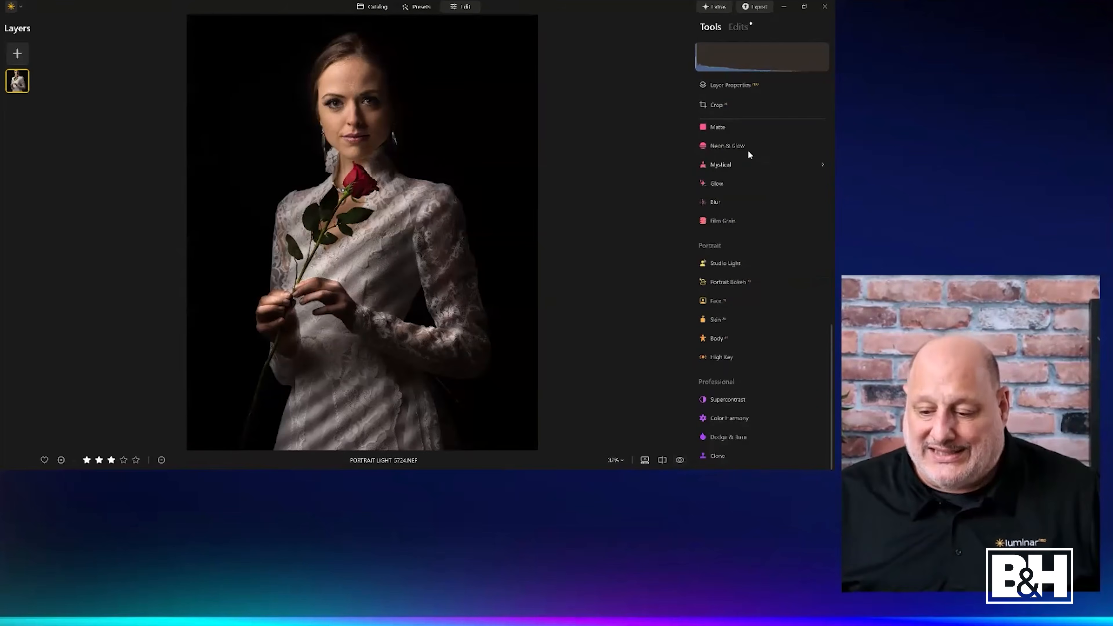
- Open the Face tool for the woman's portrait and set Face Light to 9
scroll(372, 96, "up", 3)
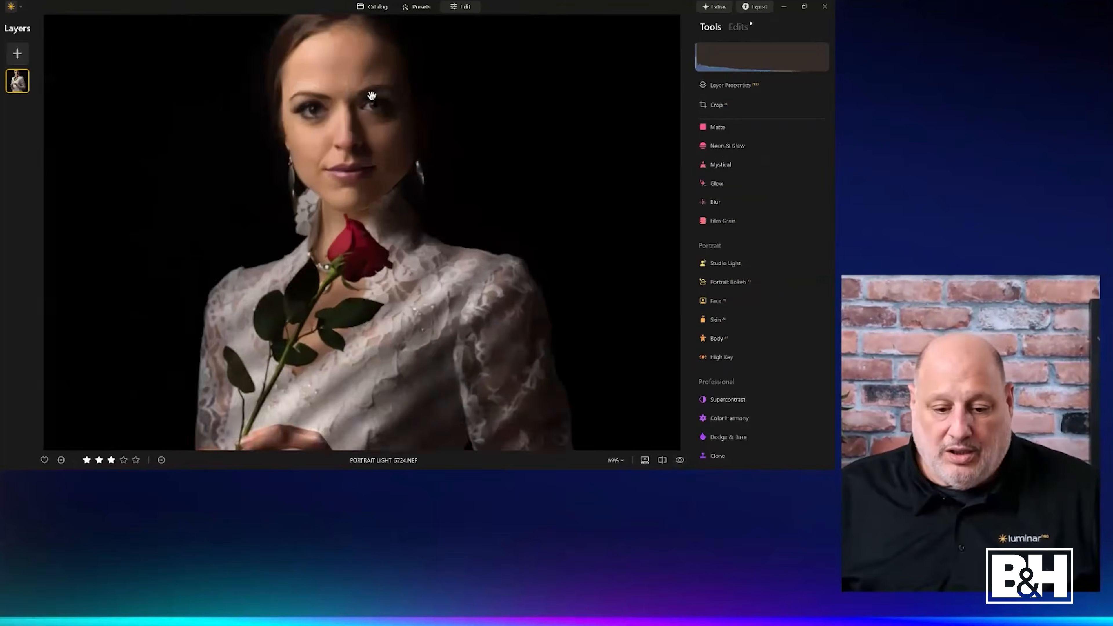
scroll(371, 95, "up", 3)
left_click_drag(372, 101, 373, 174)
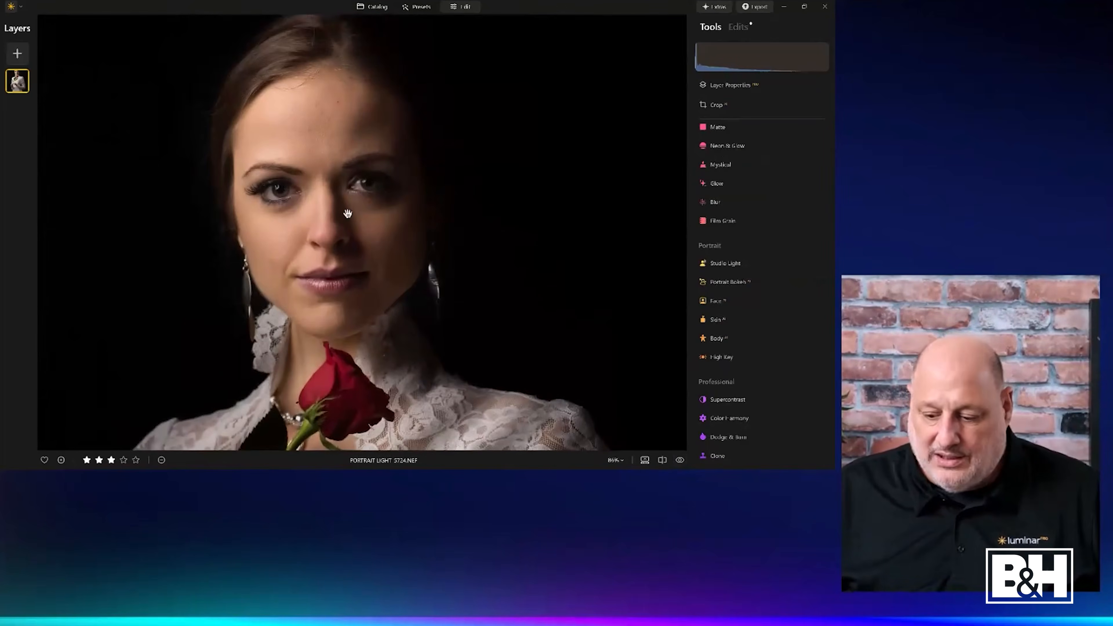
left_click(716, 300)
mouse_move(711, 242)
left_mouse_down()
mouse_move(760, 242)
mouse_move(722, 244)
left_mouse_up()
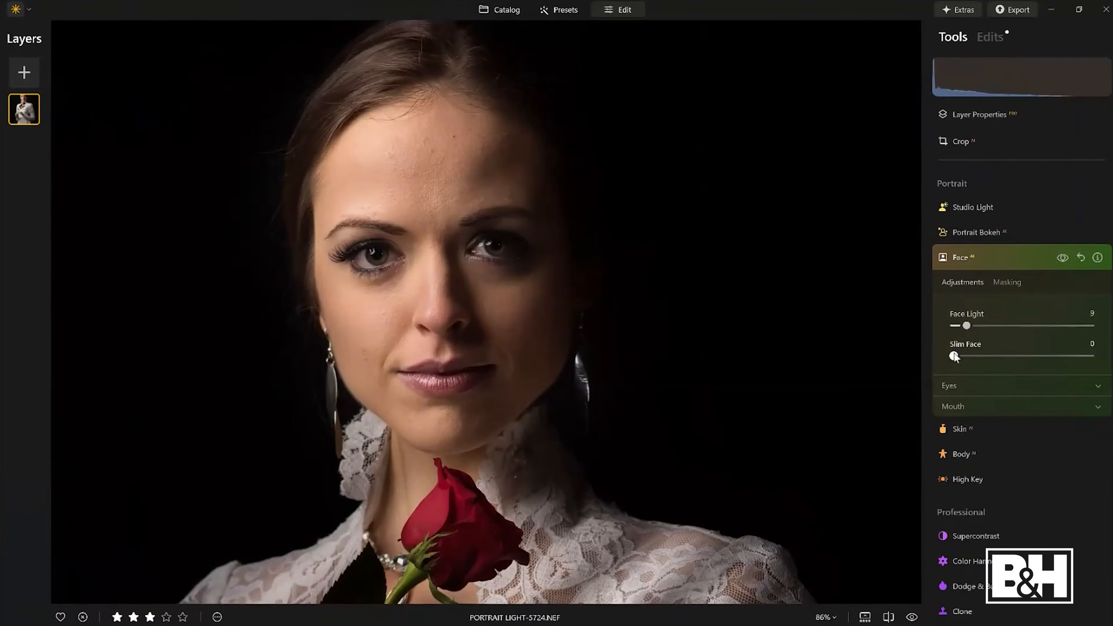
- Expand the Eyes adjustments and set Iris Flare to 47, checking the effect close up on the eyes
left_click(978, 380)
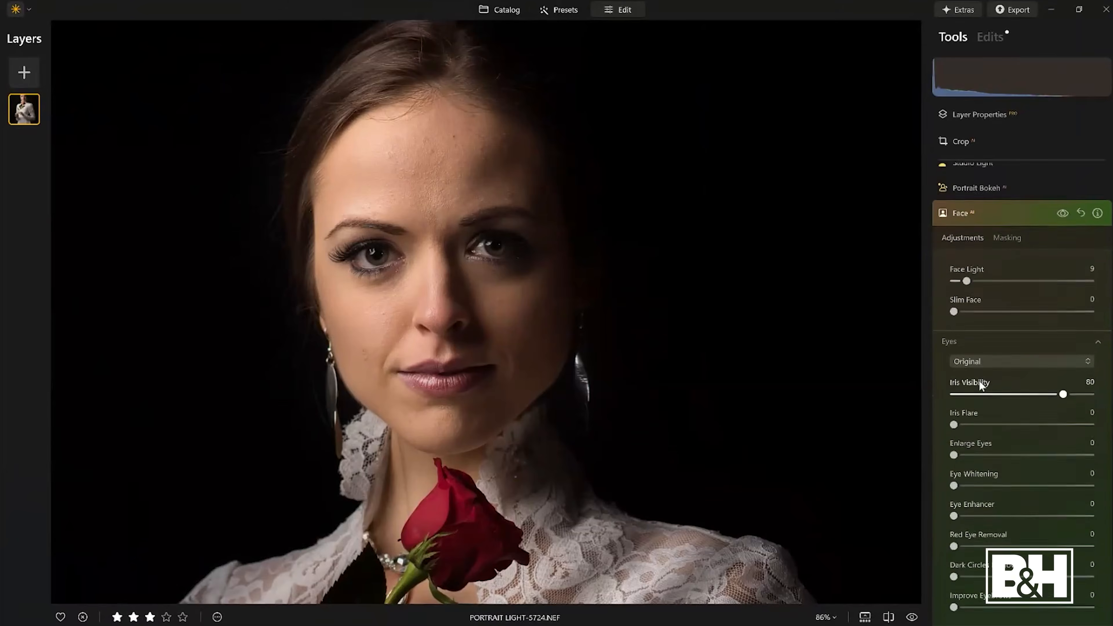
left_click_drag(954, 405, 1017, 408)
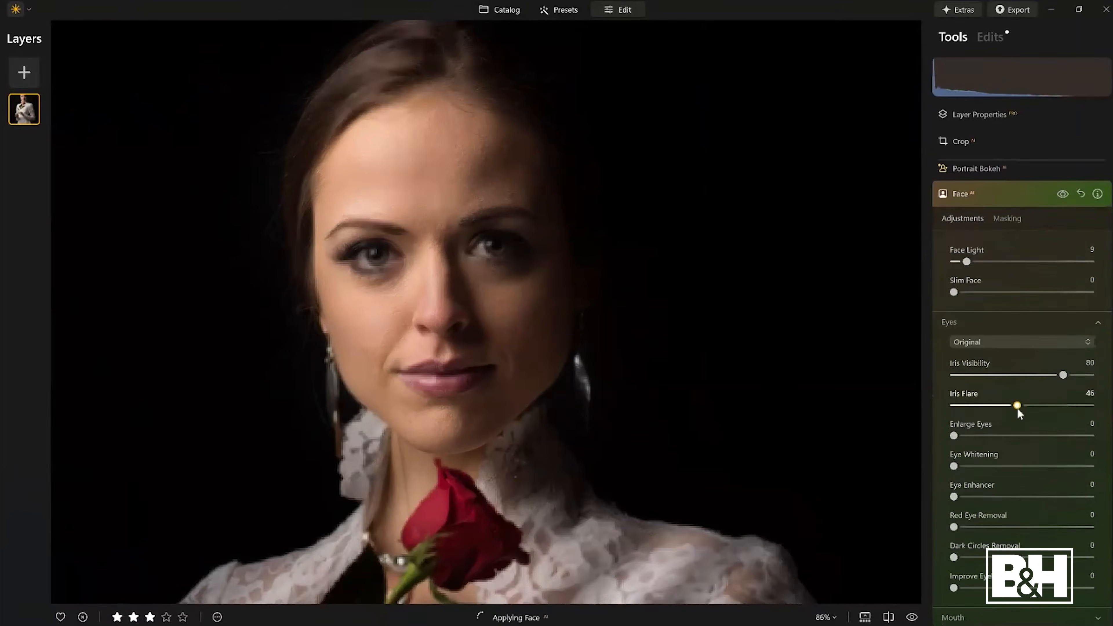
scroll(405, 227, "up", 5)
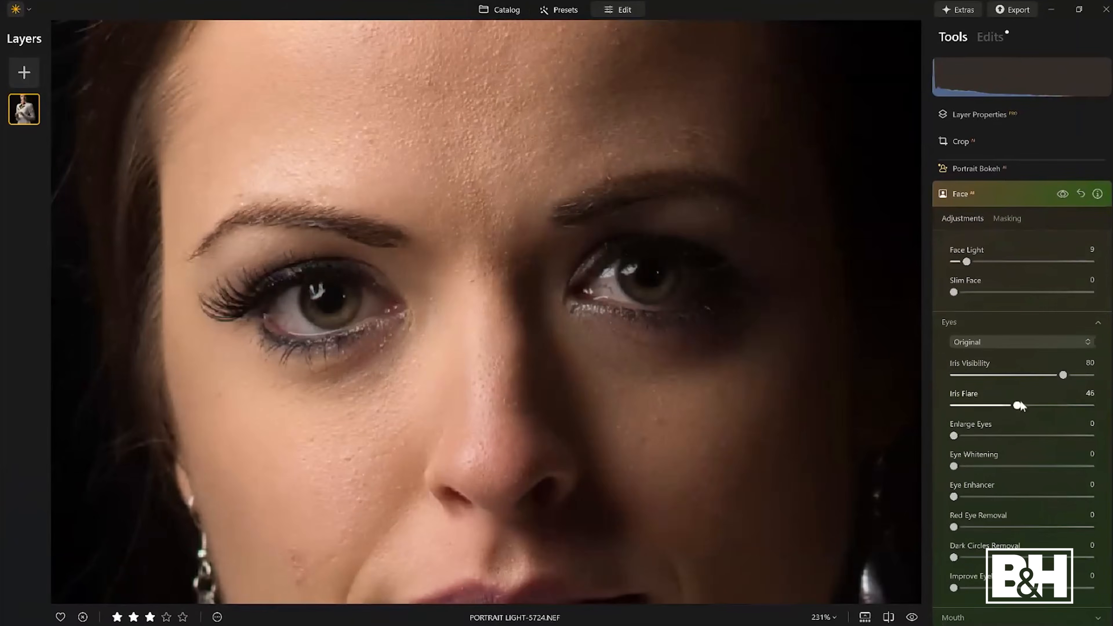
left_click_drag(1017, 405, 973, 405)
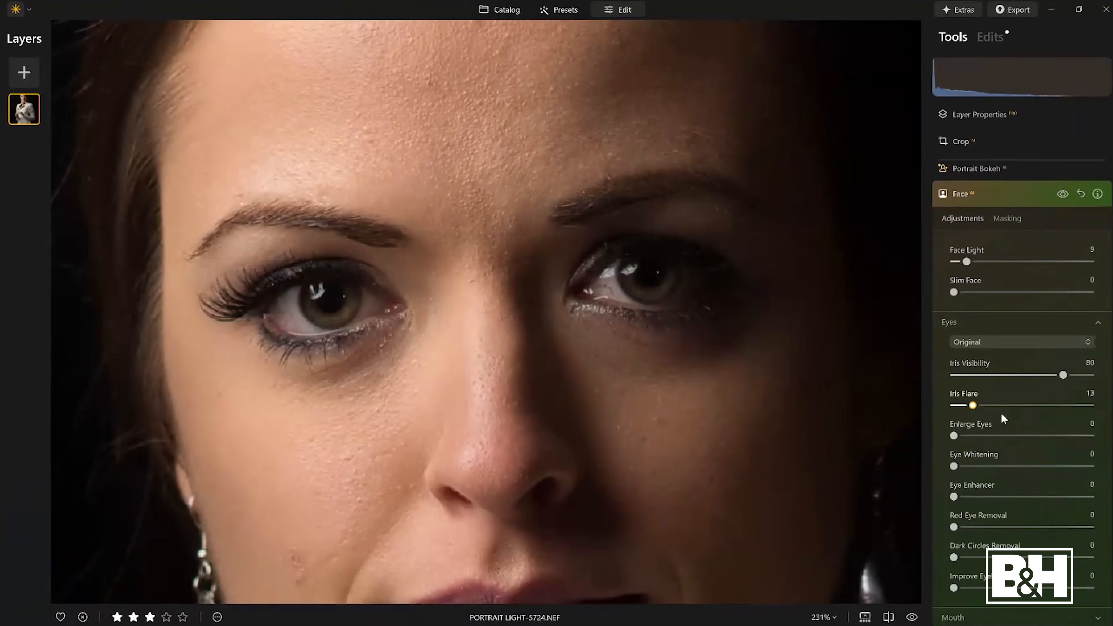
left_click(1025, 413)
mouse_move(1022, 412)
left_mouse_down()
mouse_move(1004, 412)
mouse_move(1019, 411)
left_mouse_up()
- Set Eye Enhancer to 52 and compare the eyes with the Face effect hidden
left_click_drag(955, 498, 1027, 501)
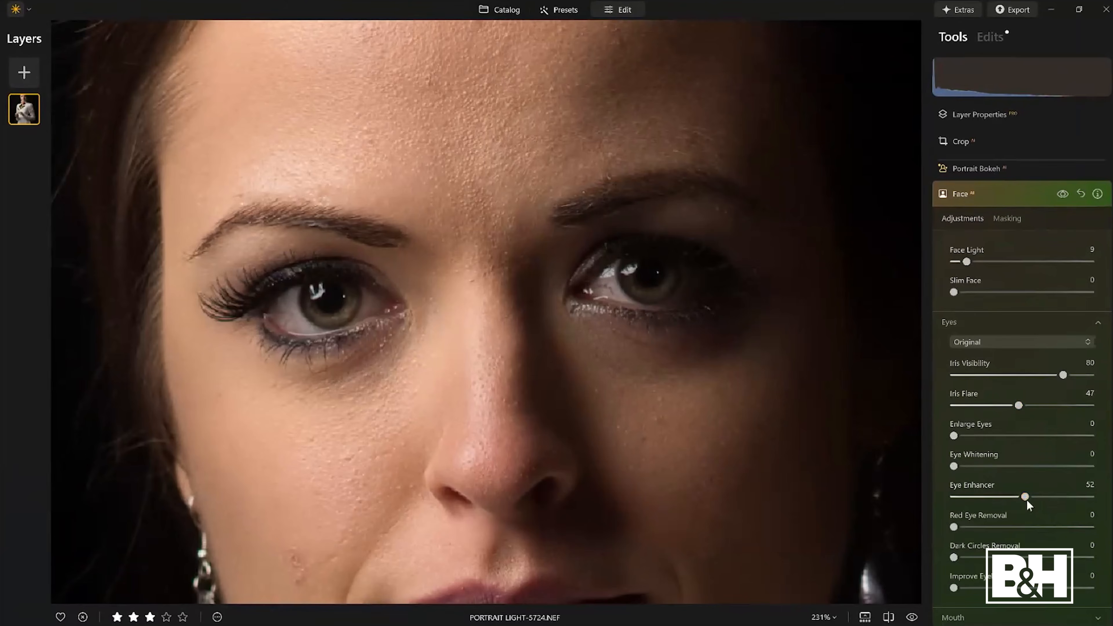
left_click(1063, 194)
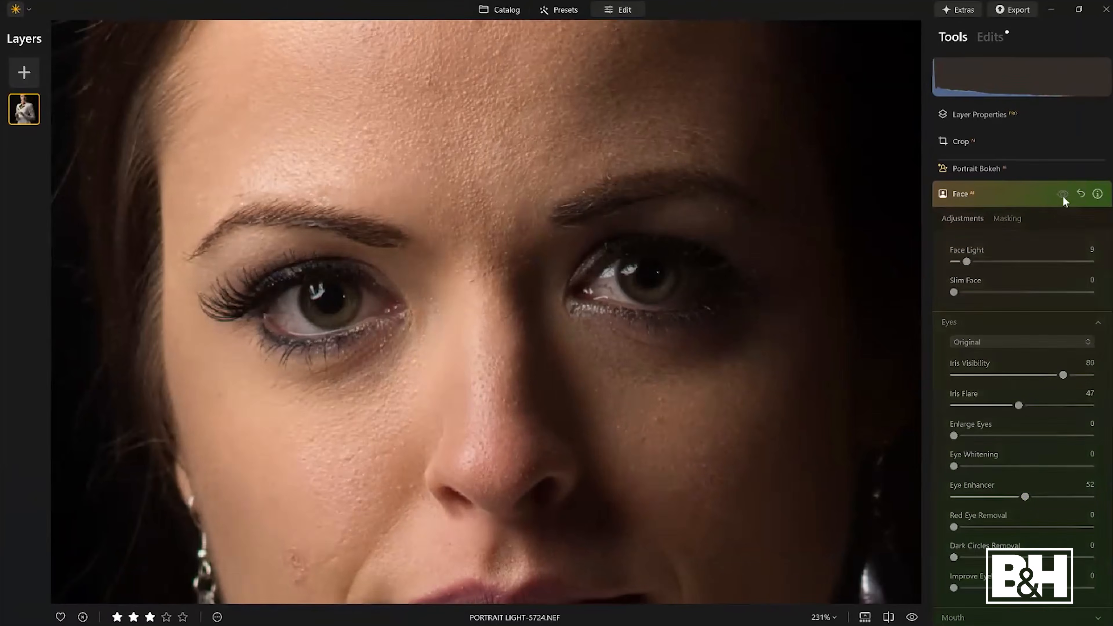
left_click(1062, 194)
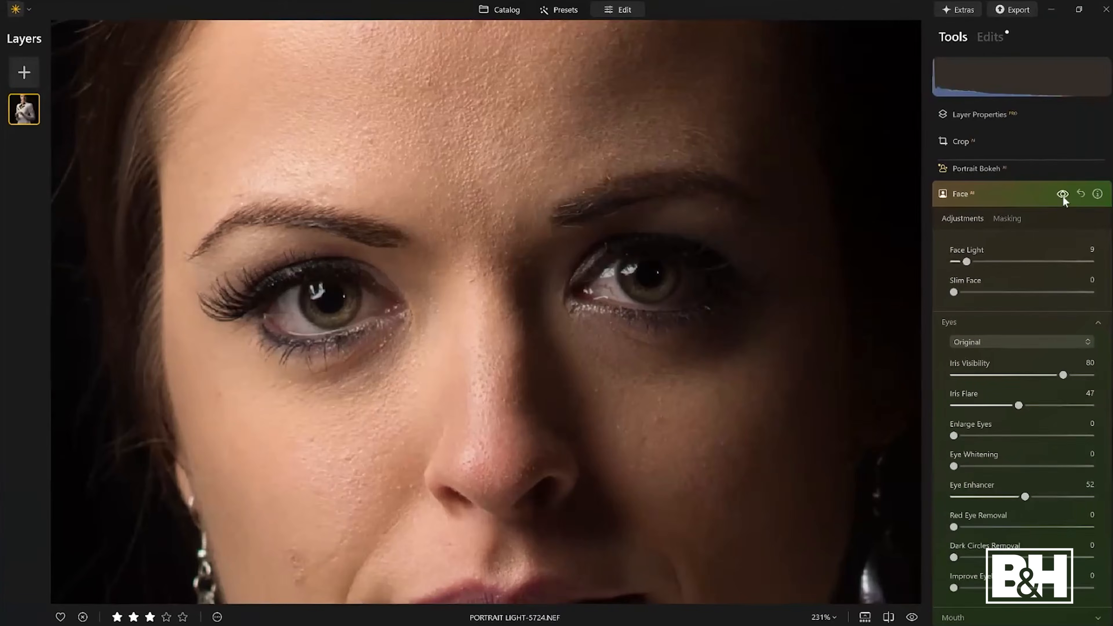
- Change the woman's iris colour to Brown and set Iris Visibility to 40
left_click(1026, 342)
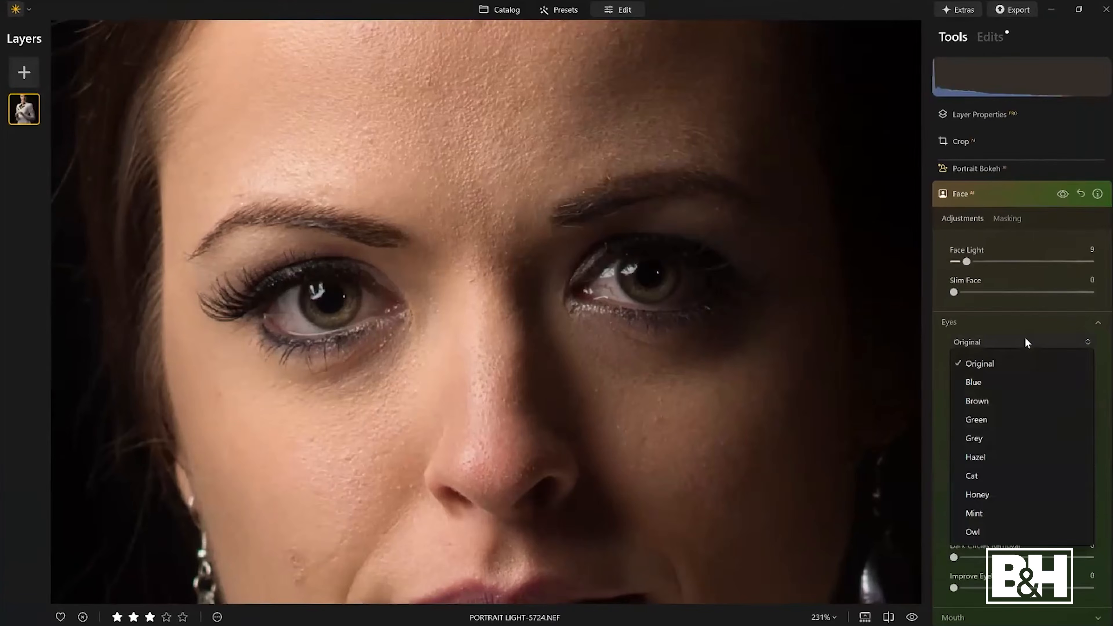
left_click(977, 401)
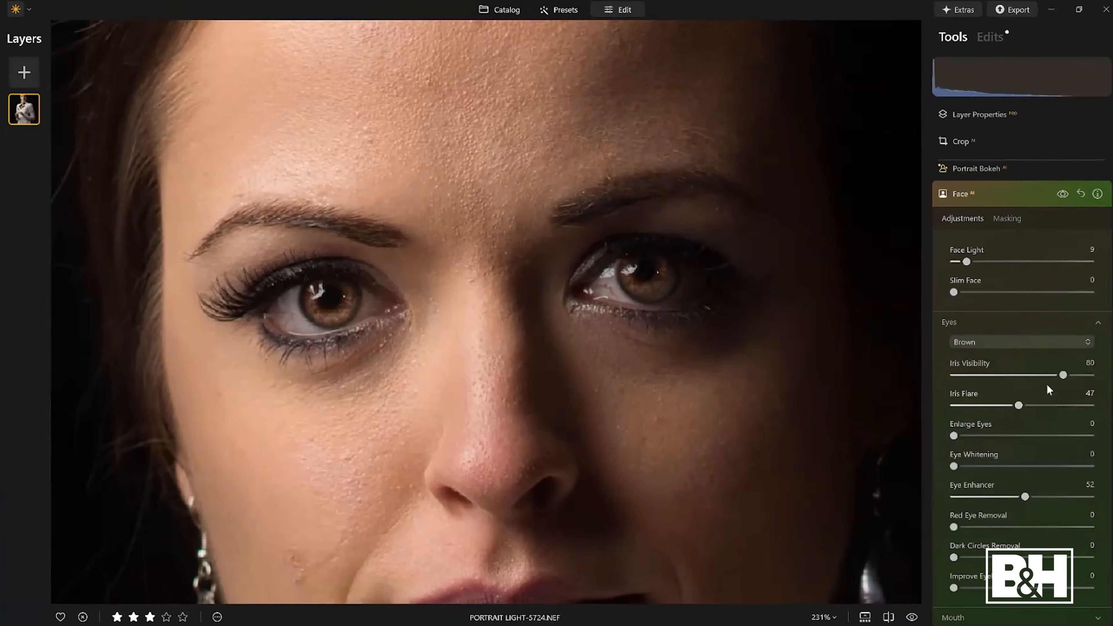
left_click_drag(1063, 376, 1008, 375)
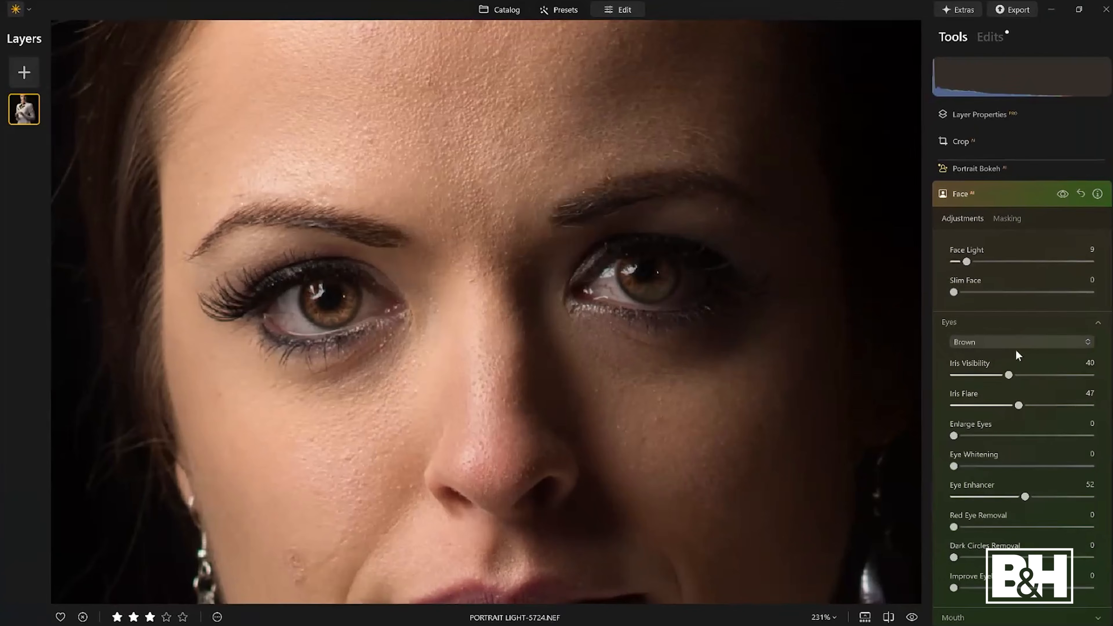
- Try the Blue and Grey iris colours on the woman's eyes and return to Brown
left_click(1016, 341)
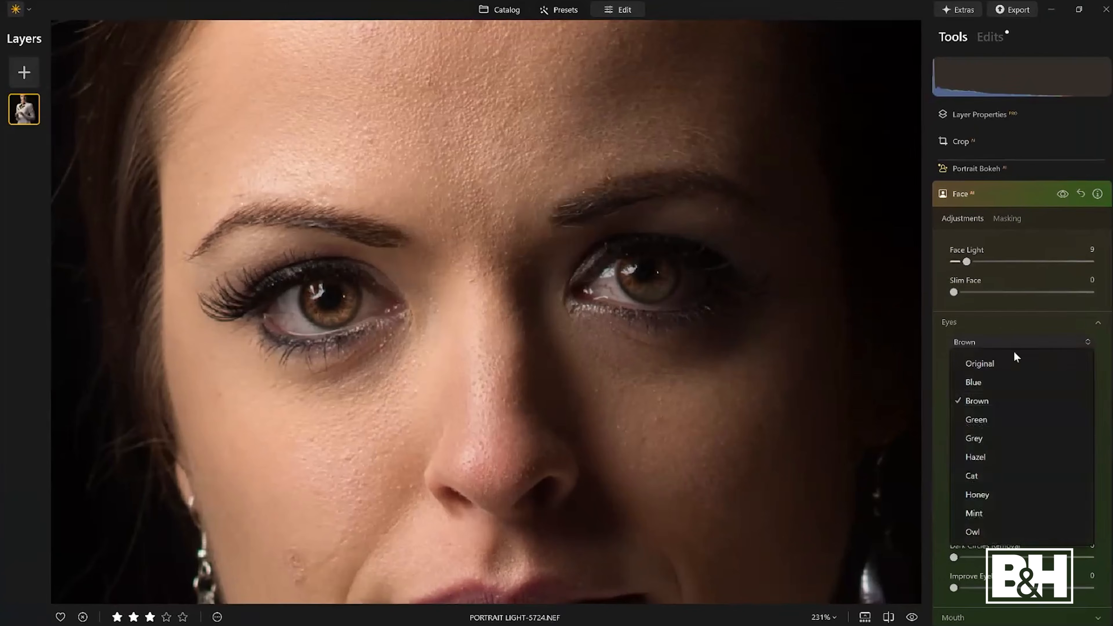
left_click(984, 381)
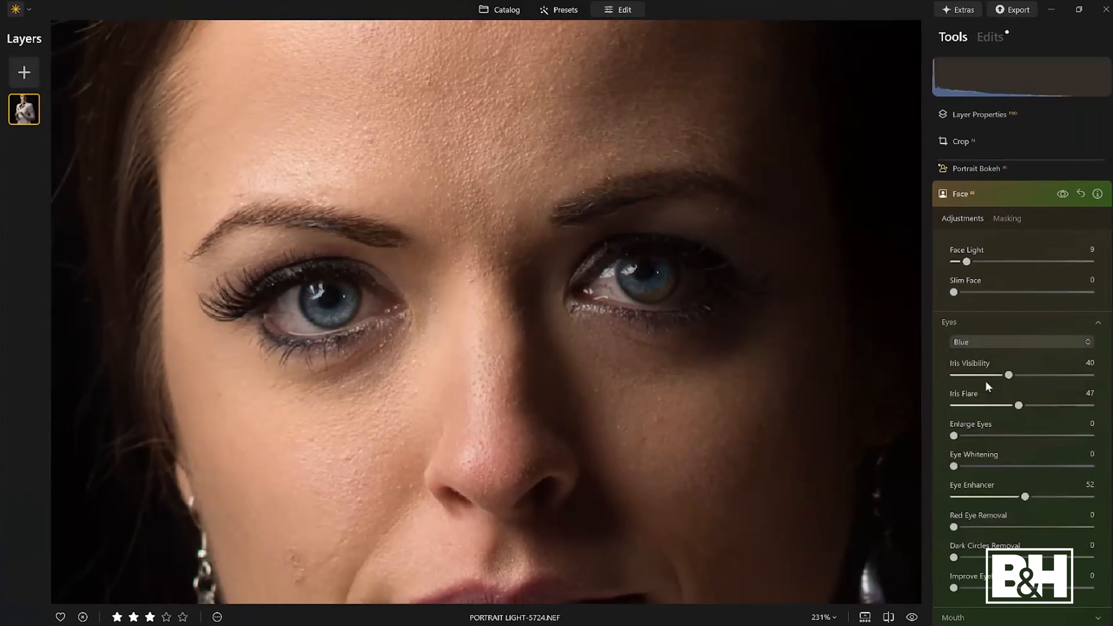
left_click(1010, 341)
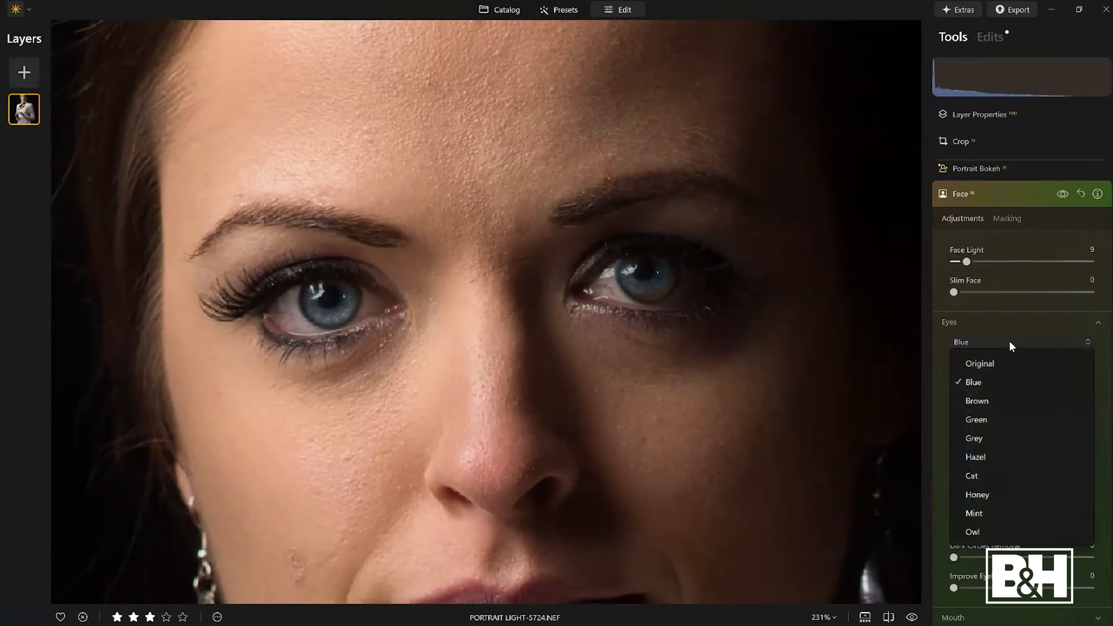
left_click(984, 438)
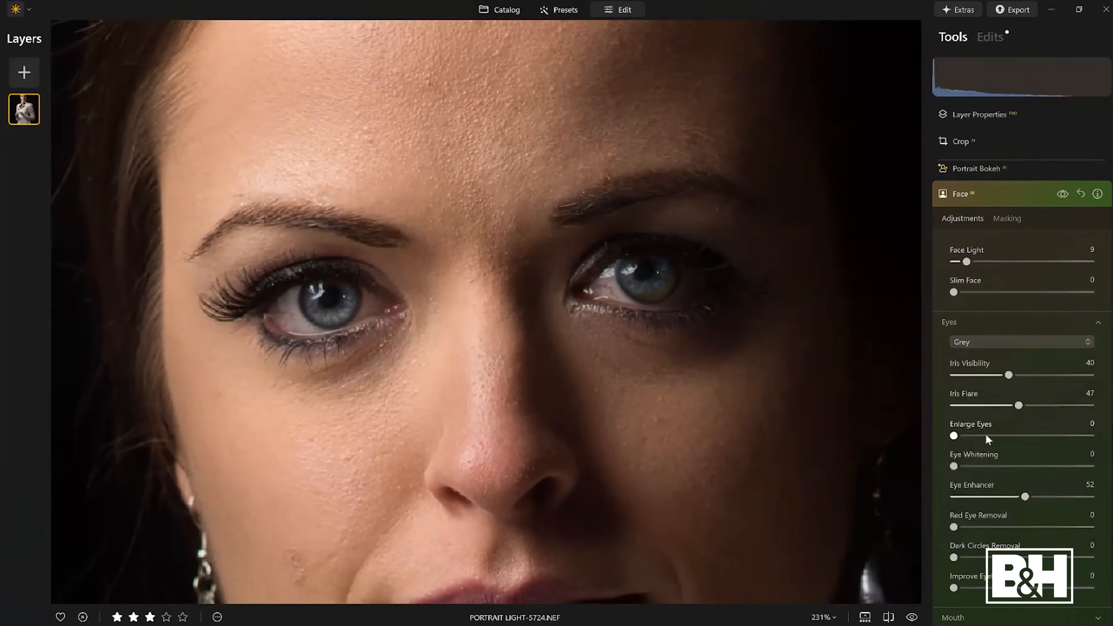
left_click(998, 346)
left_click(980, 399)
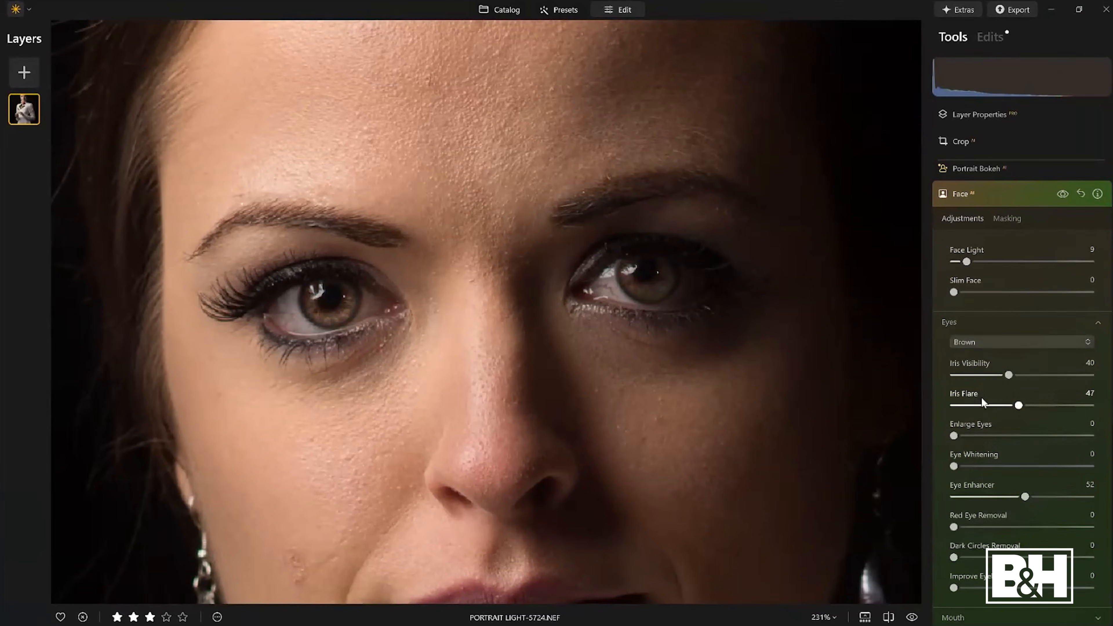
- Inspect the portrait, set Iris Visibility to 9 and close the Face tool
double_click(770, 369)
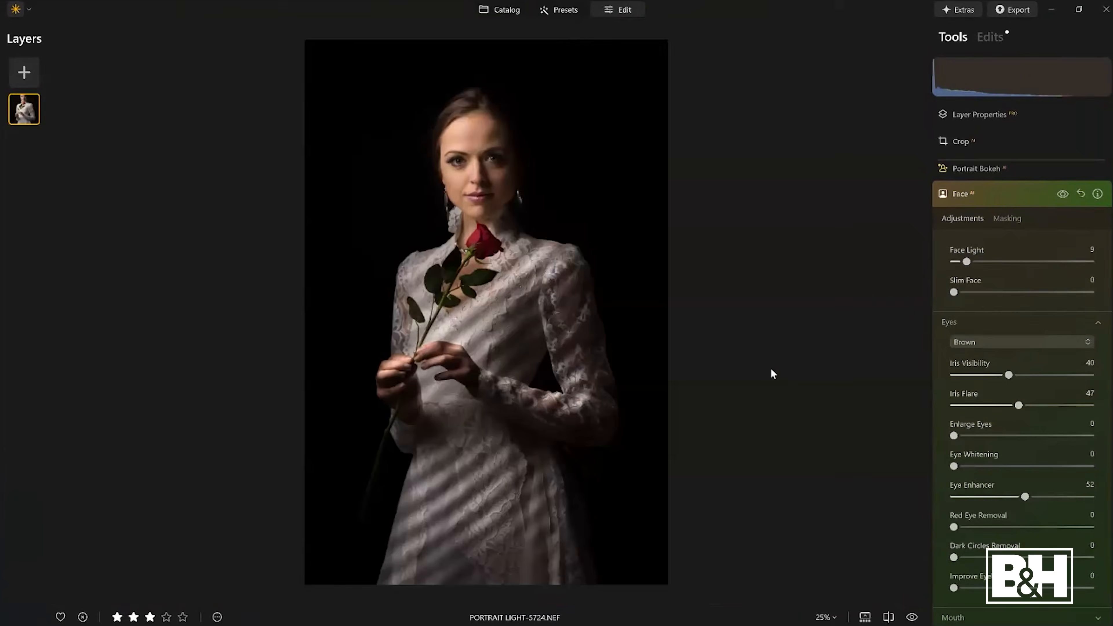
left_click(504, 143)
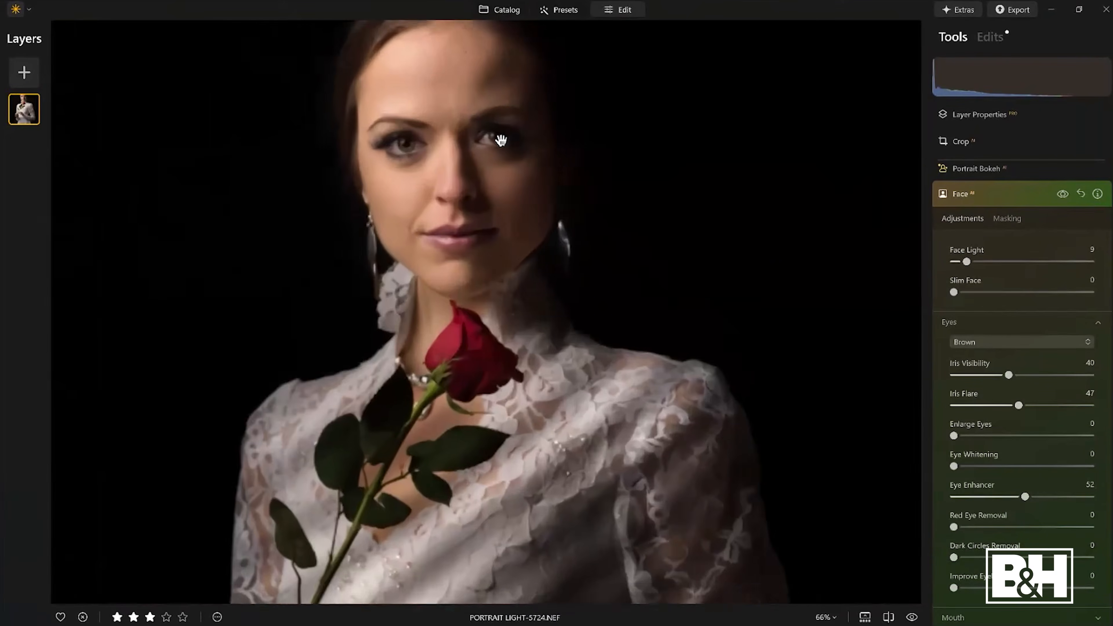
left_click_drag(509, 137, 514, 273)
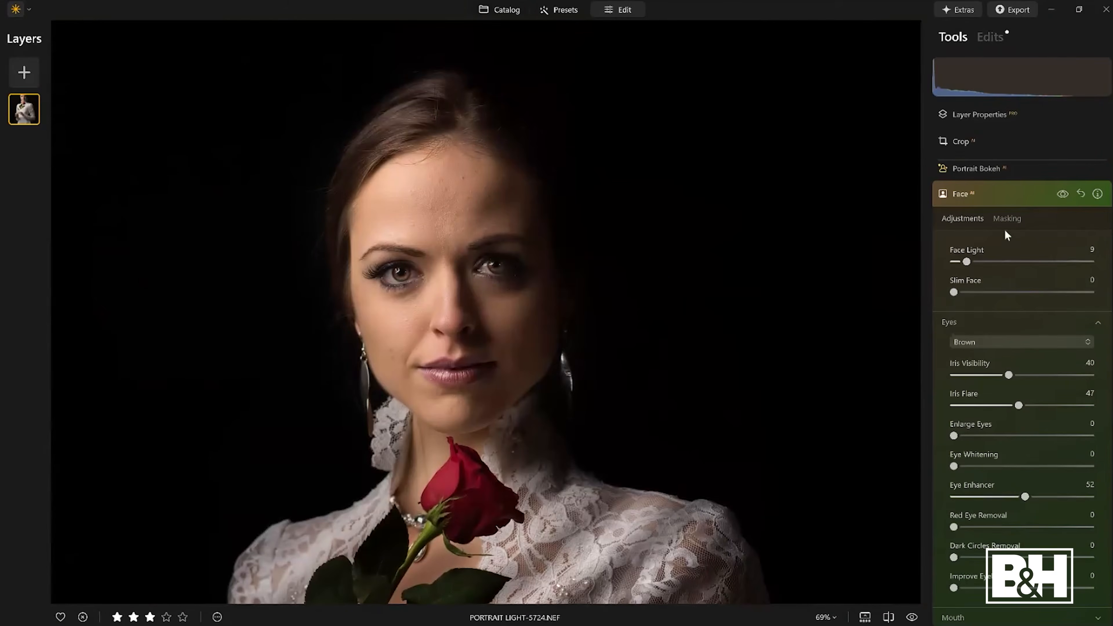
scroll(1010, 378, "down", 1)
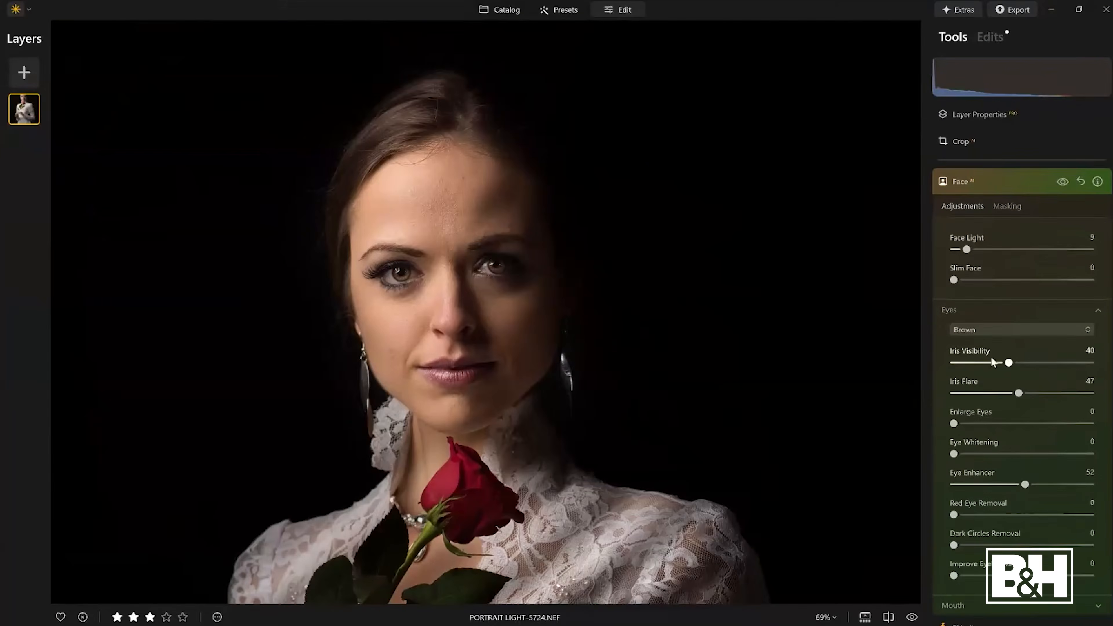
left_click_drag(1008, 363, 1045, 363)
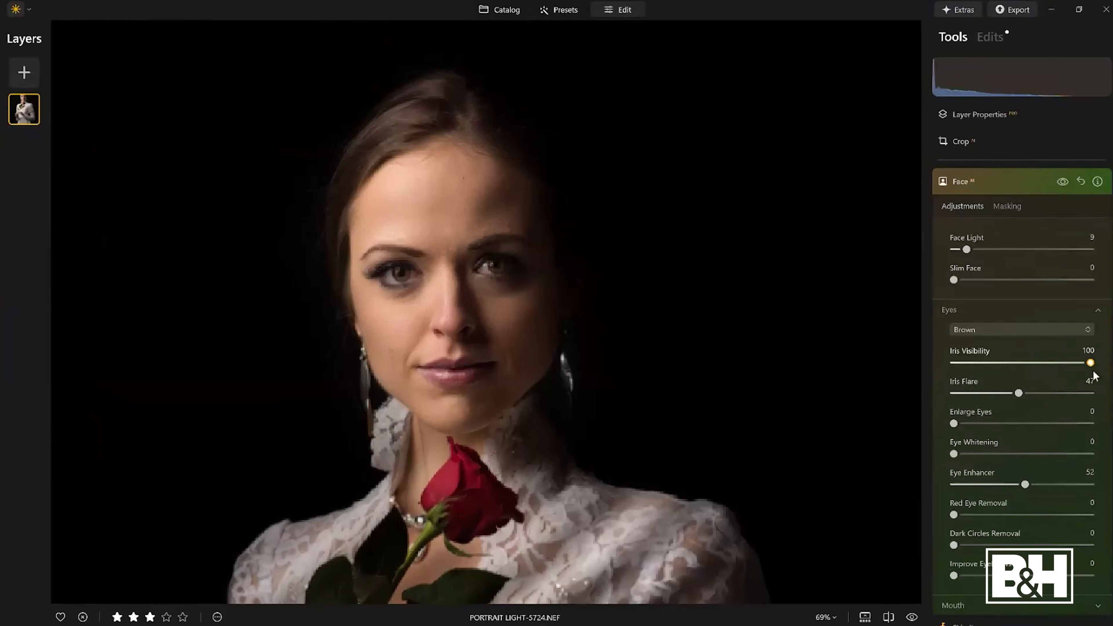
left_click_drag(1093, 371, 960, 367)
left_click_drag(970, 363, 966, 363)
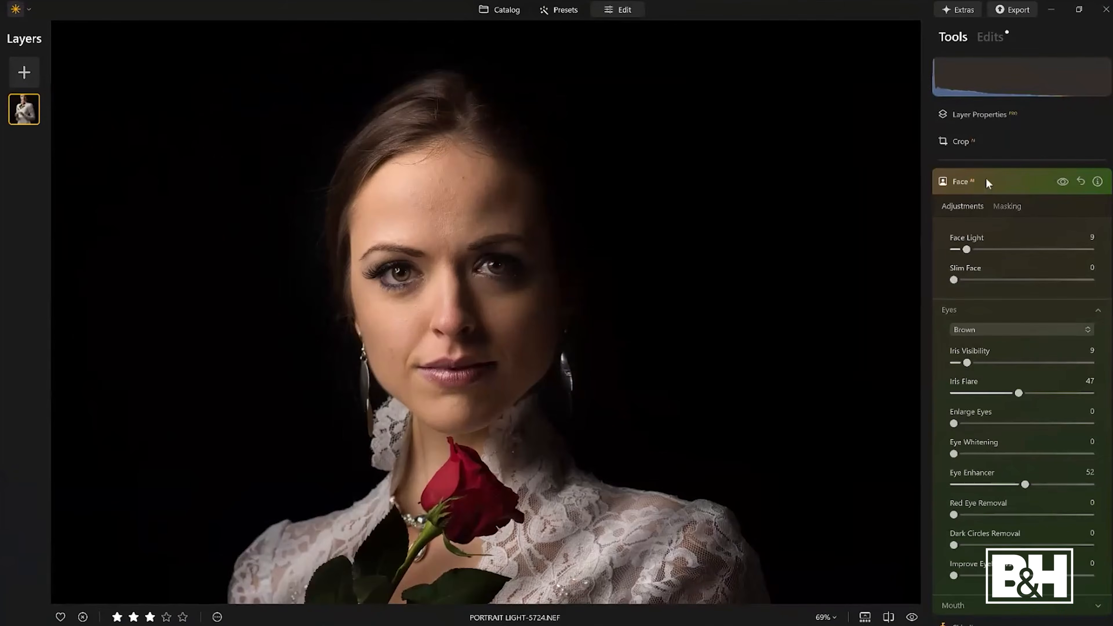
scroll(999, 598, "down", 3)
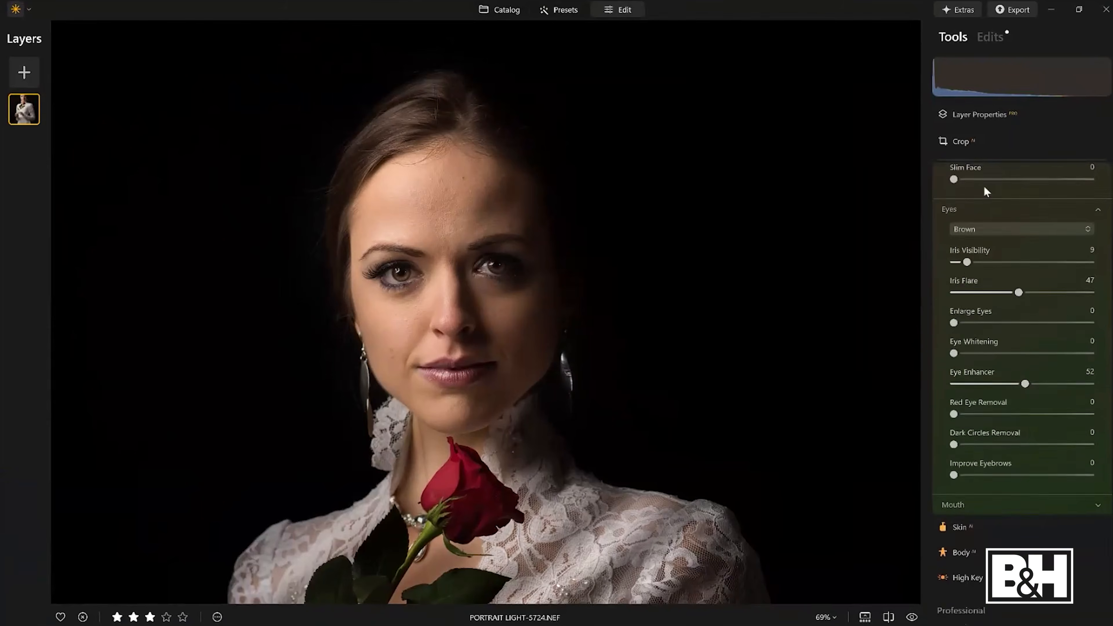
scroll(983, 184, "up", 2)
left_click(993, 180)
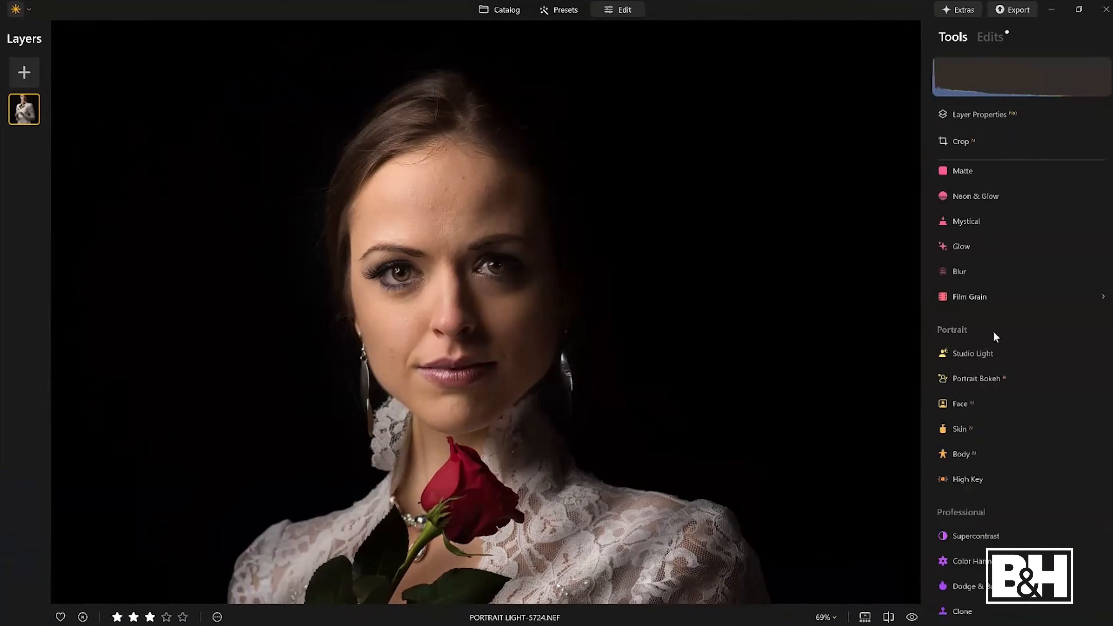
- Open the Skin tool, set Amount to 62 and compare the face with the skin smoothing hidden
left_click(960, 428)
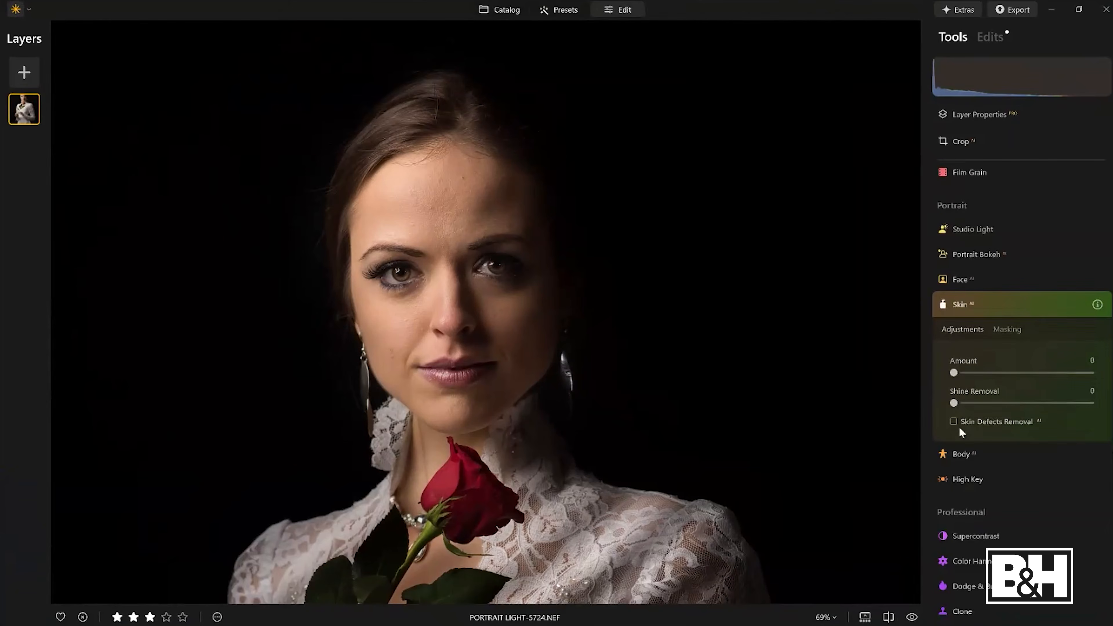
left_click_drag(955, 373, 1040, 374)
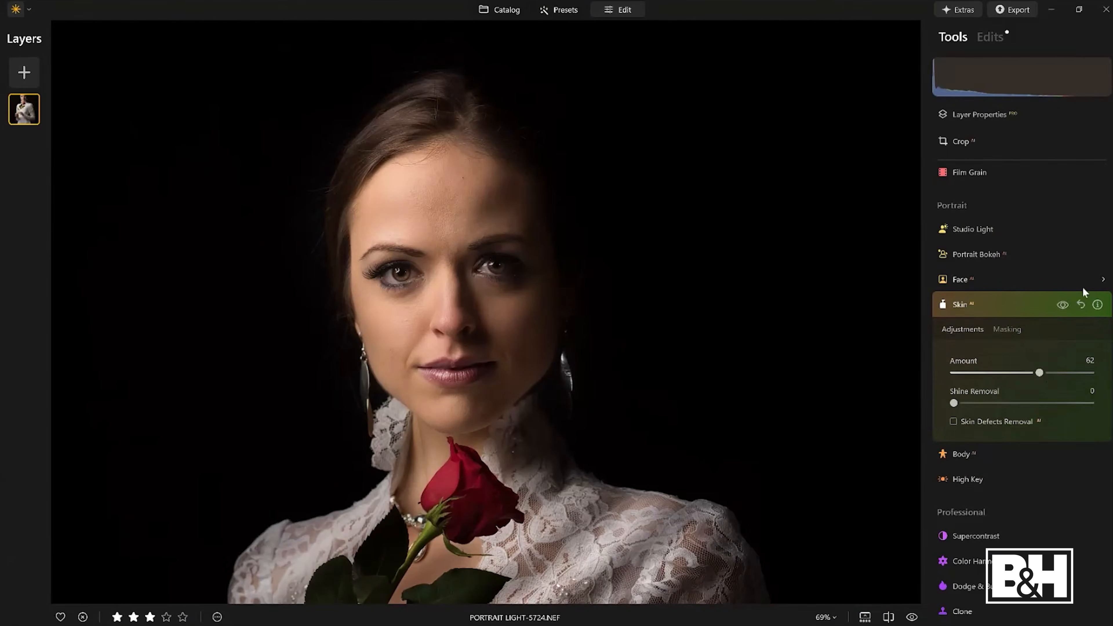
left_click(1061, 305)
left_click(1061, 305)
- Reopen the Face tool and set Dark Circles Removal to 87 for the woman's under-eye areas
left_click(973, 281)
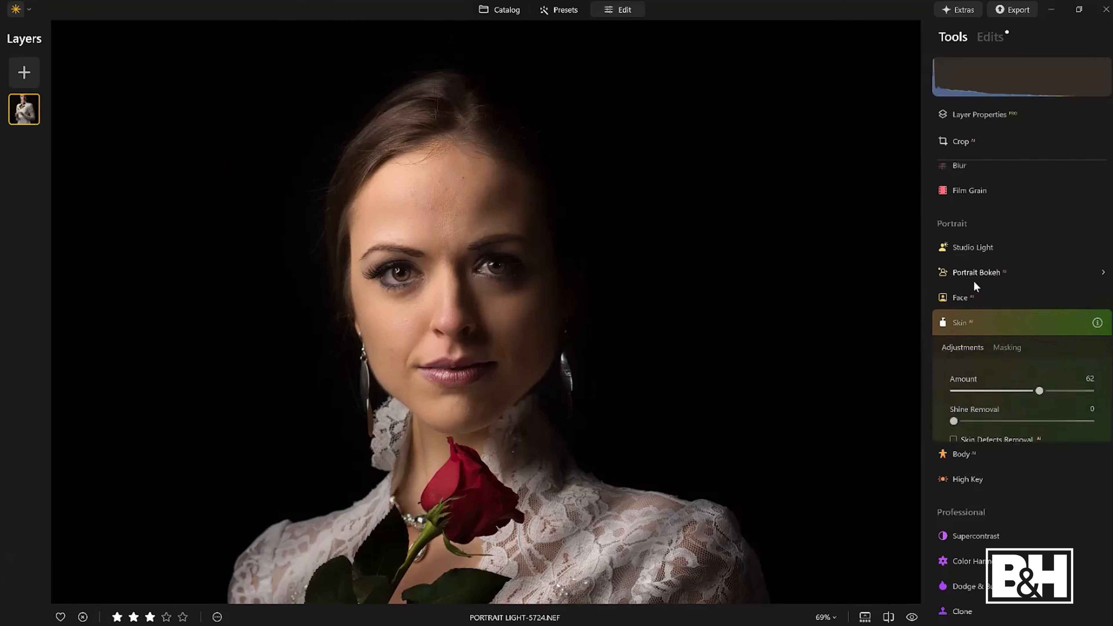
scroll(974, 465, "down", 2)
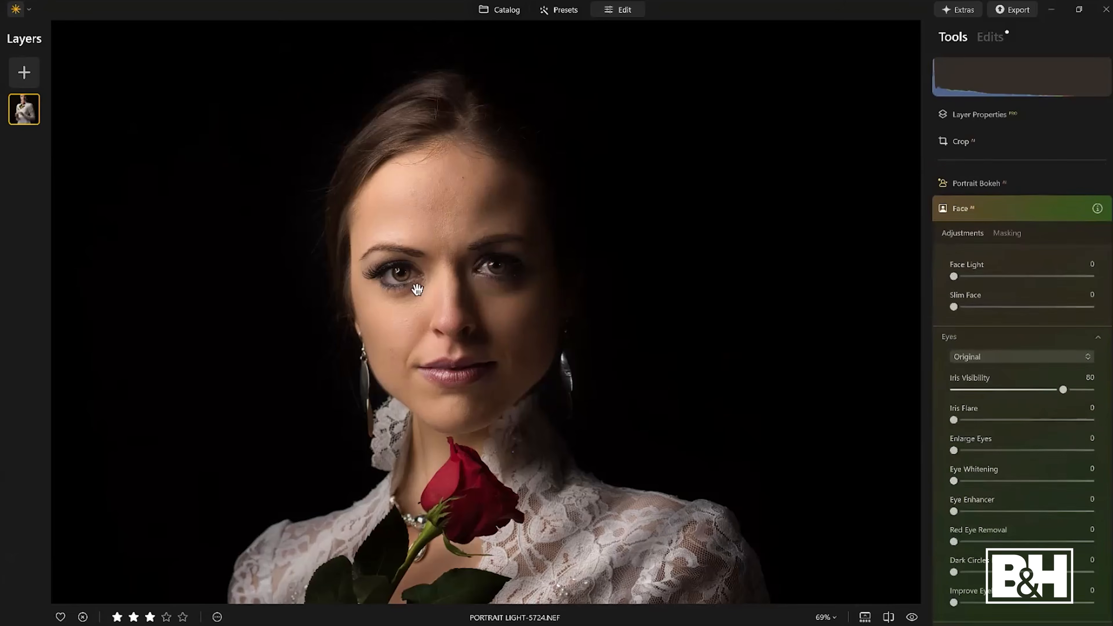
scroll(417, 289, "up", 1)
scroll(417, 289, "up", 4)
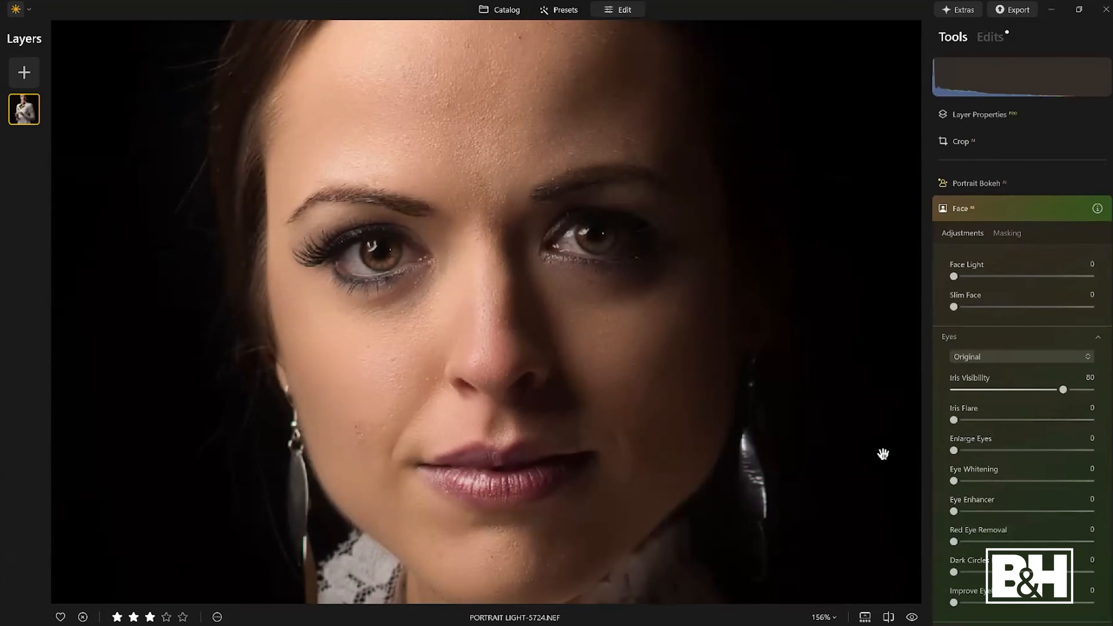
left_click_drag(954, 572, 1080, 586)
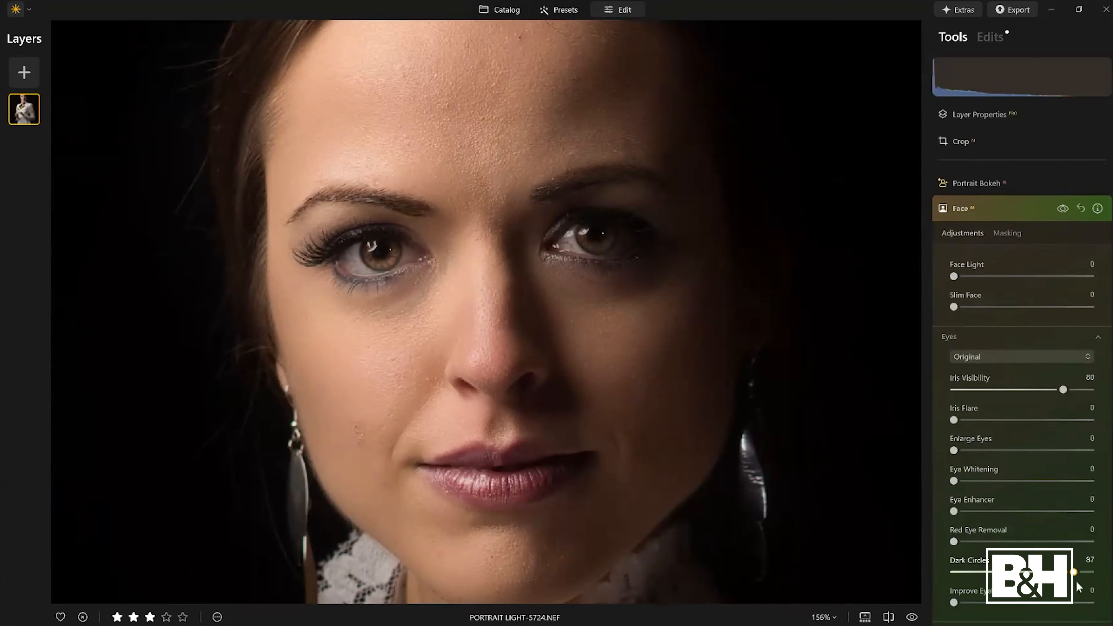
- Compare the under-eye areas with the Face effect hidden and close the Face tool
left_click(1062, 209)
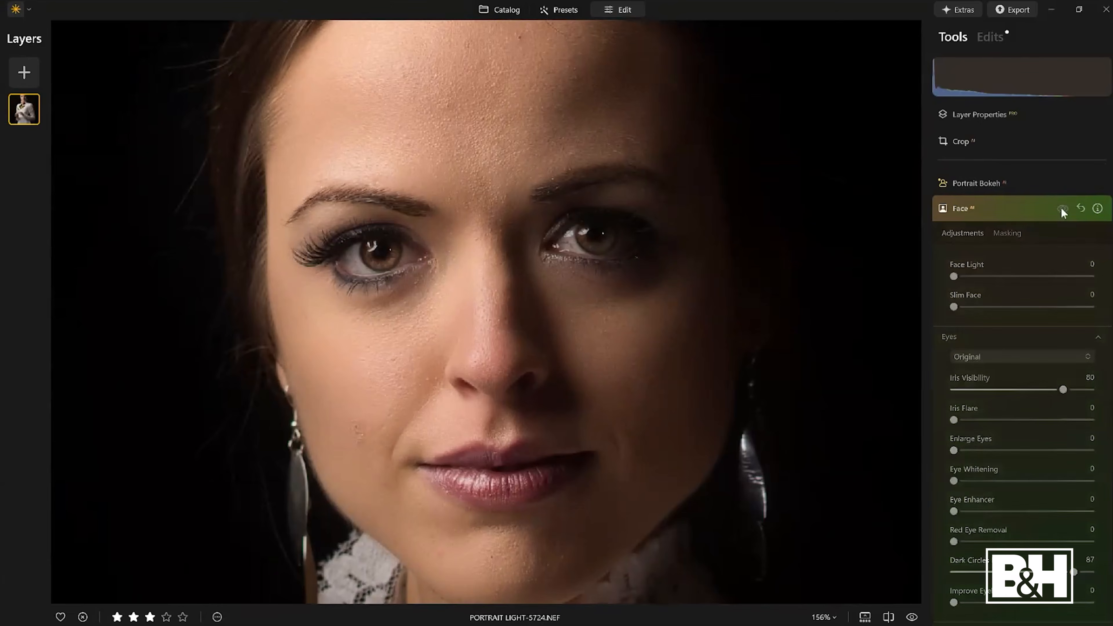
left_click(1062, 209)
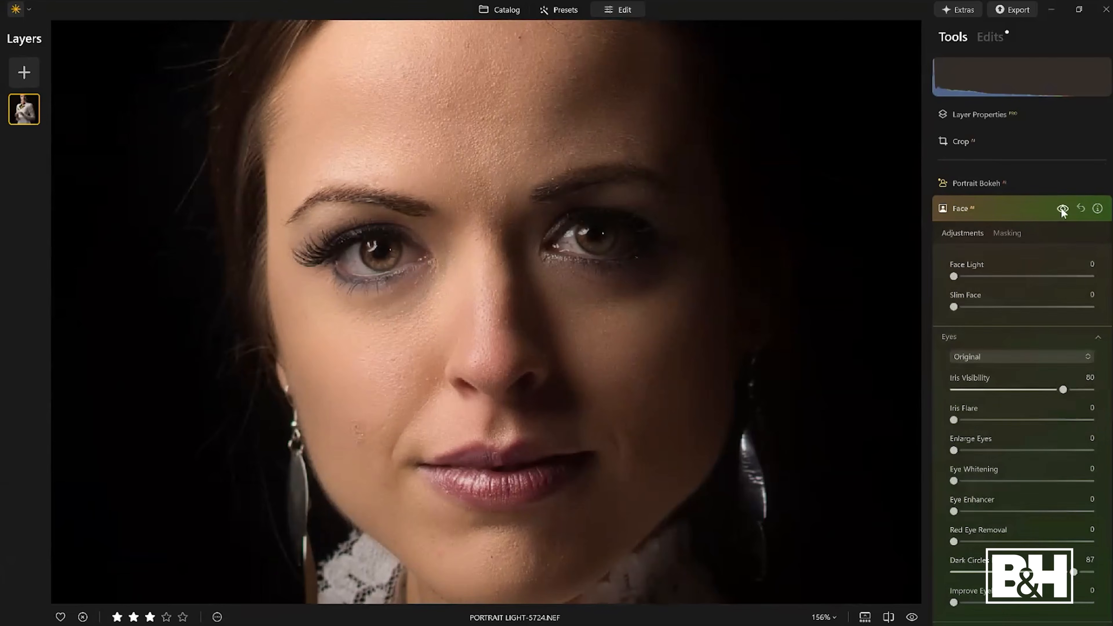
left_click(1023, 209)
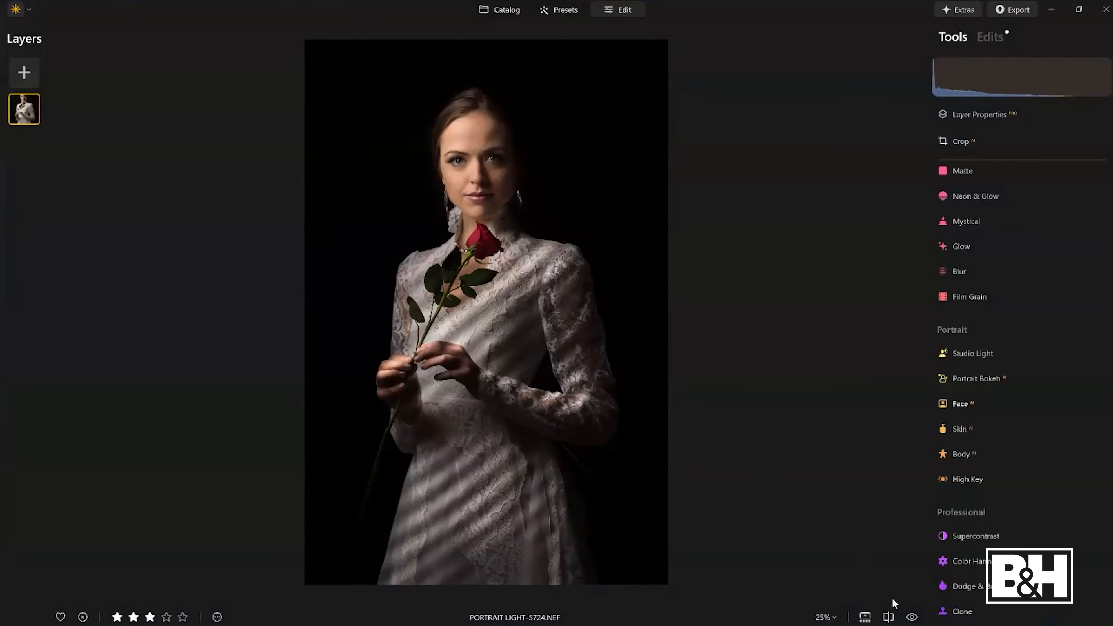
- Compare the edited rose portrait with its unedited original
left_click(911, 616)
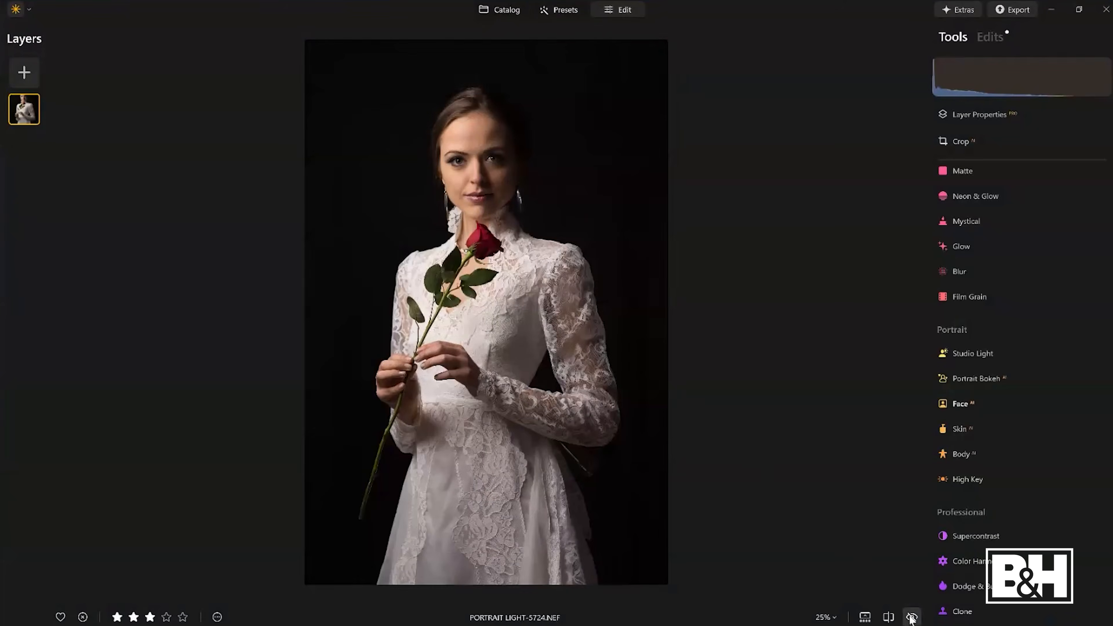
left_click(911, 617)
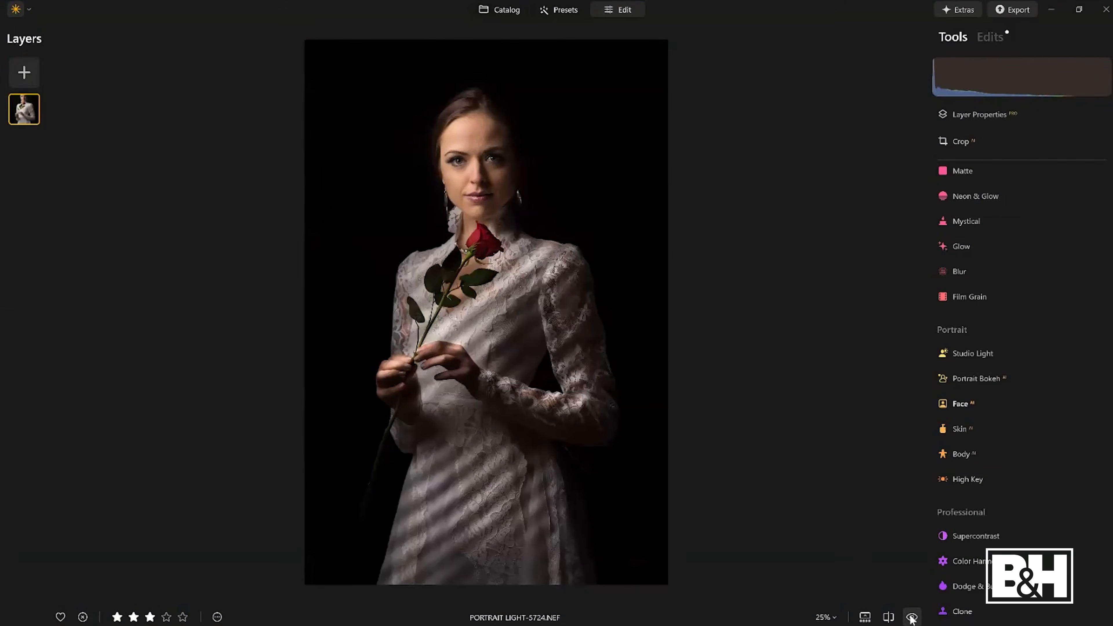
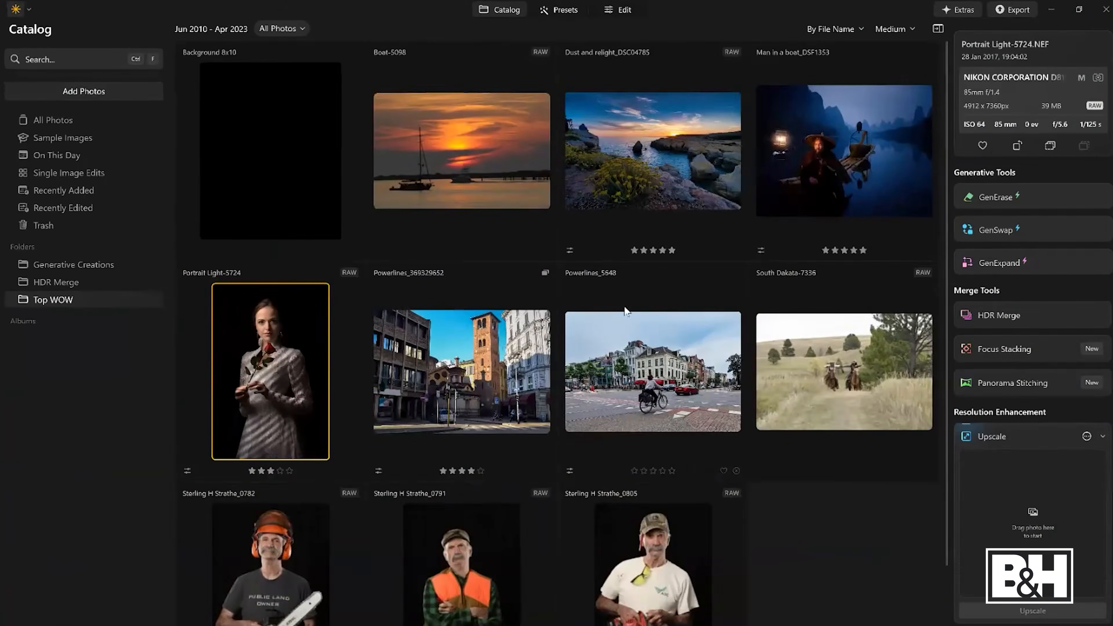
- Open the Background 8x10 image for editing and add the chainsaw portrait from My Images as a layer at 100 opacity
double_click(265, 131)
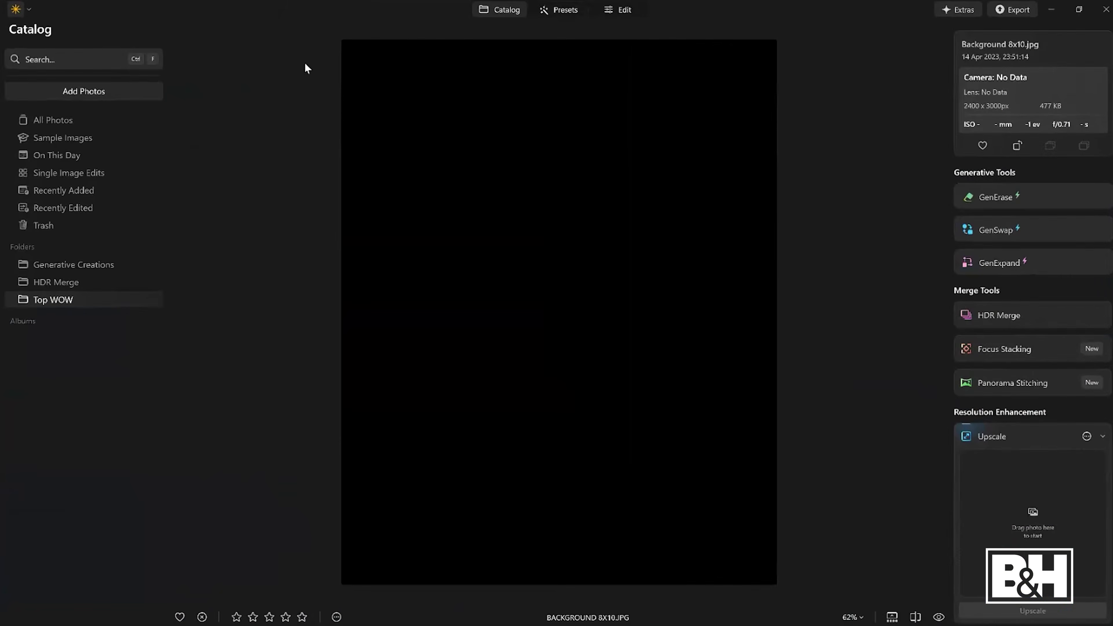
left_click(625, 10)
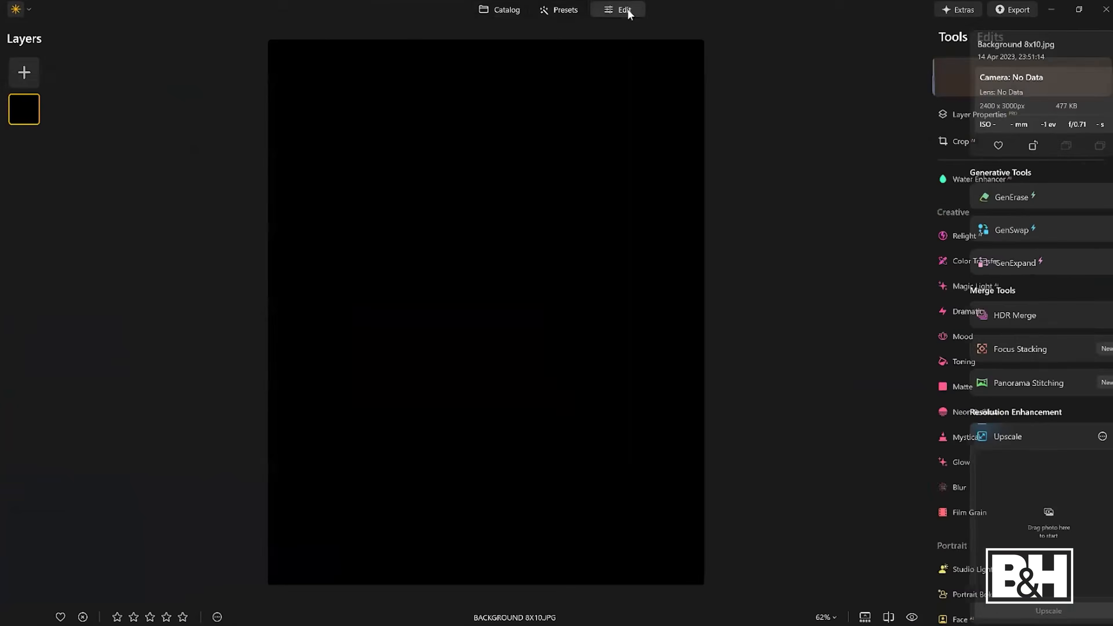
left_click(17, 78)
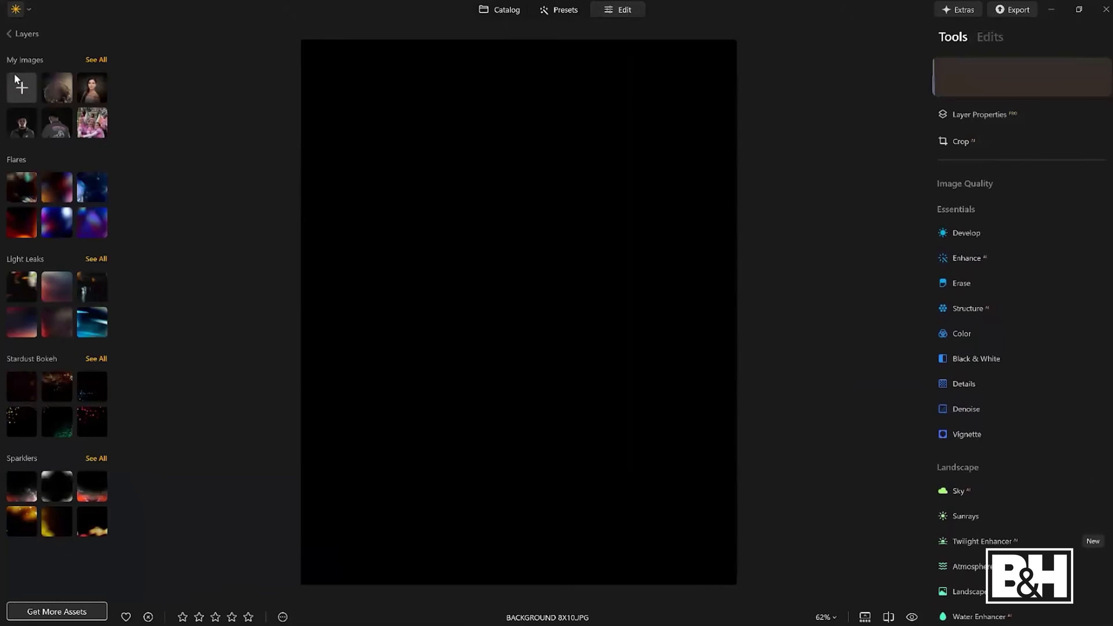
left_click(96, 60)
scroll(57, 201, "down", 8)
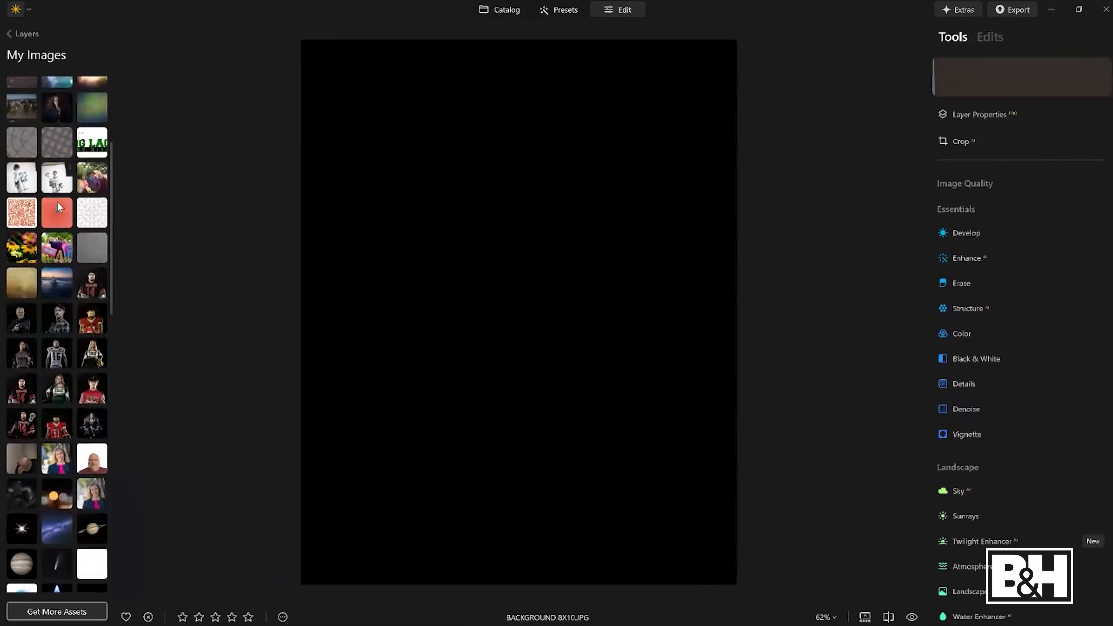
scroll(57, 201, "down", 7)
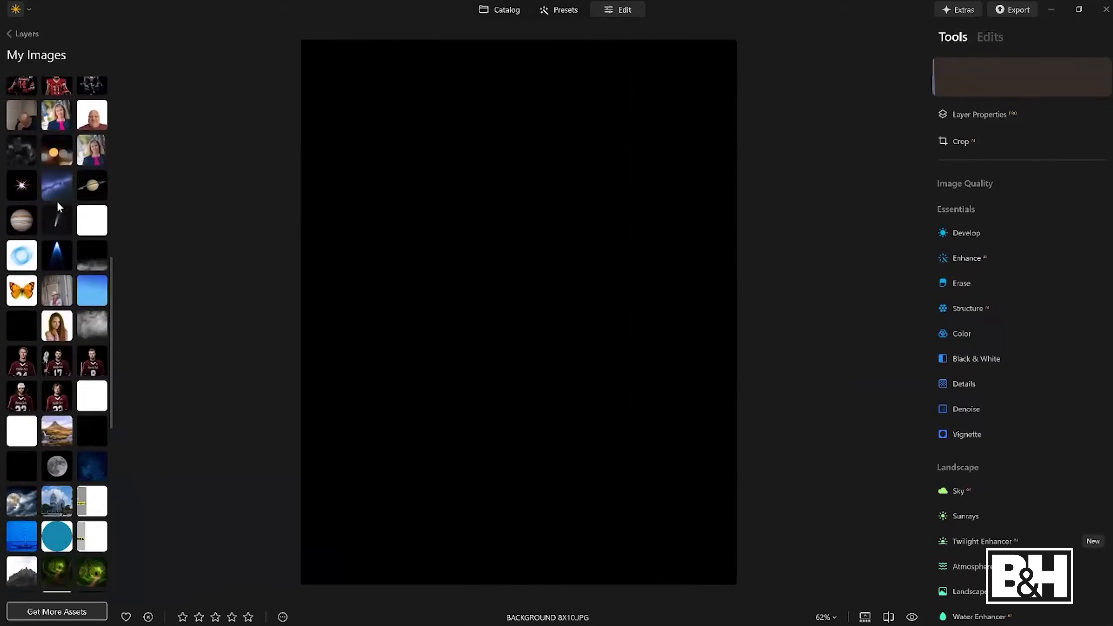
scroll(58, 210, "down", 8)
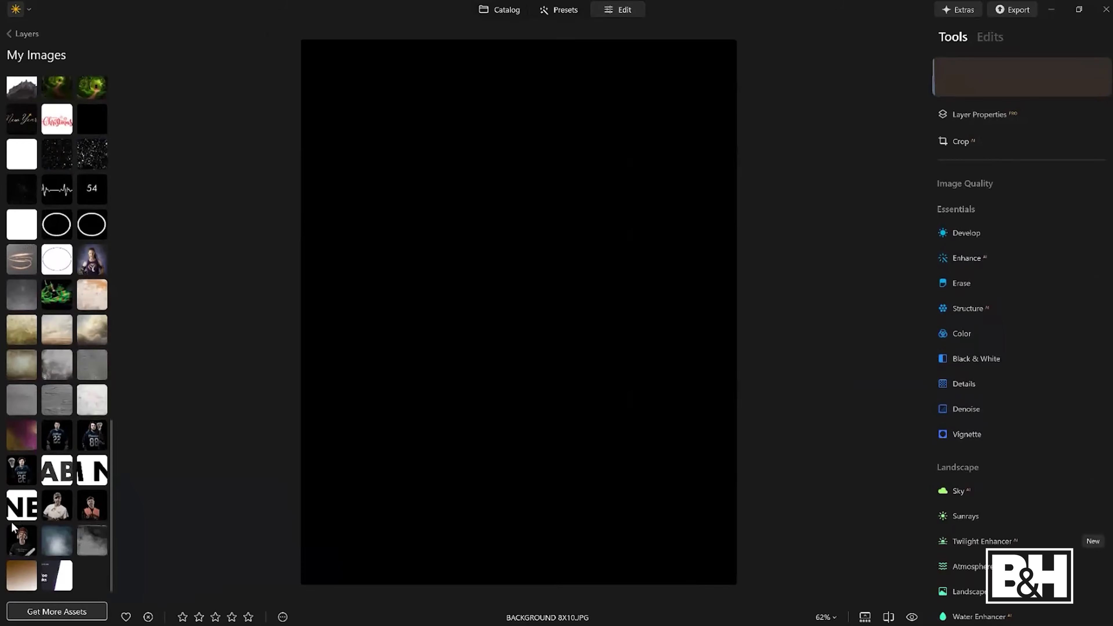
left_click(20, 550)
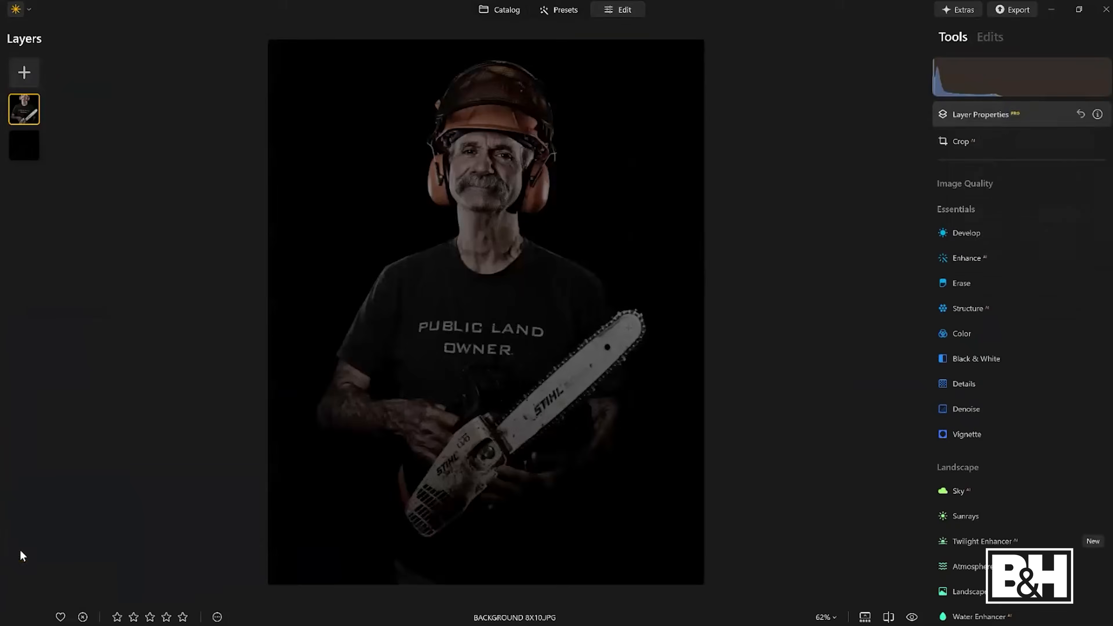
left_click_drag(1026, 183, 1090, 183)
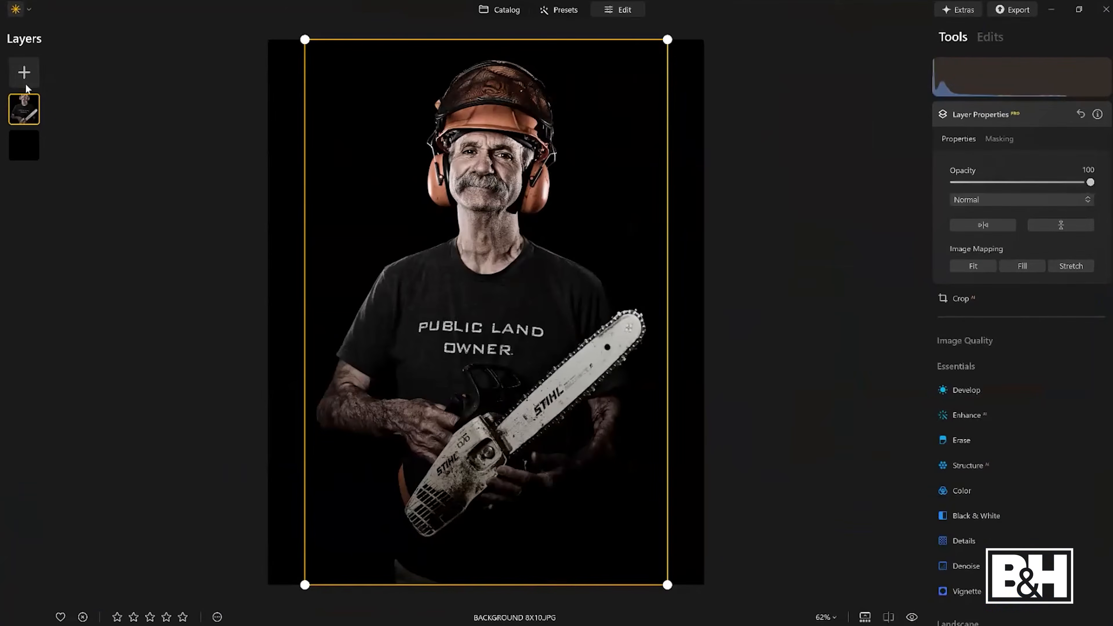
- Add the portrait of the man in the white T-shirt from My Images as a layer and set its opacity to 100
left_click(24, 82)
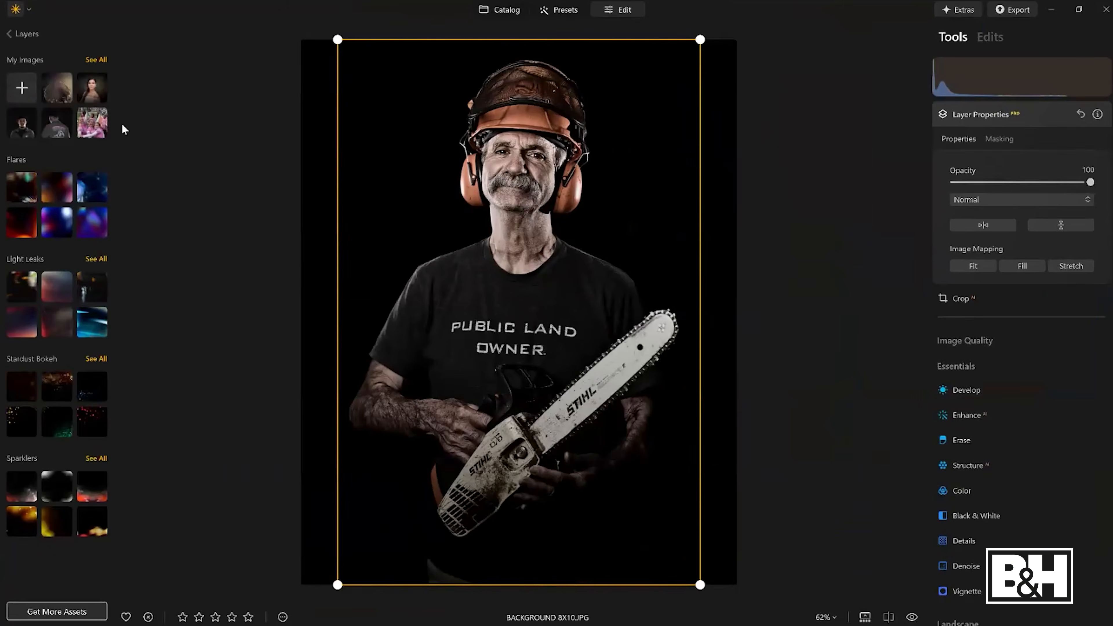
left_click(101, 60)
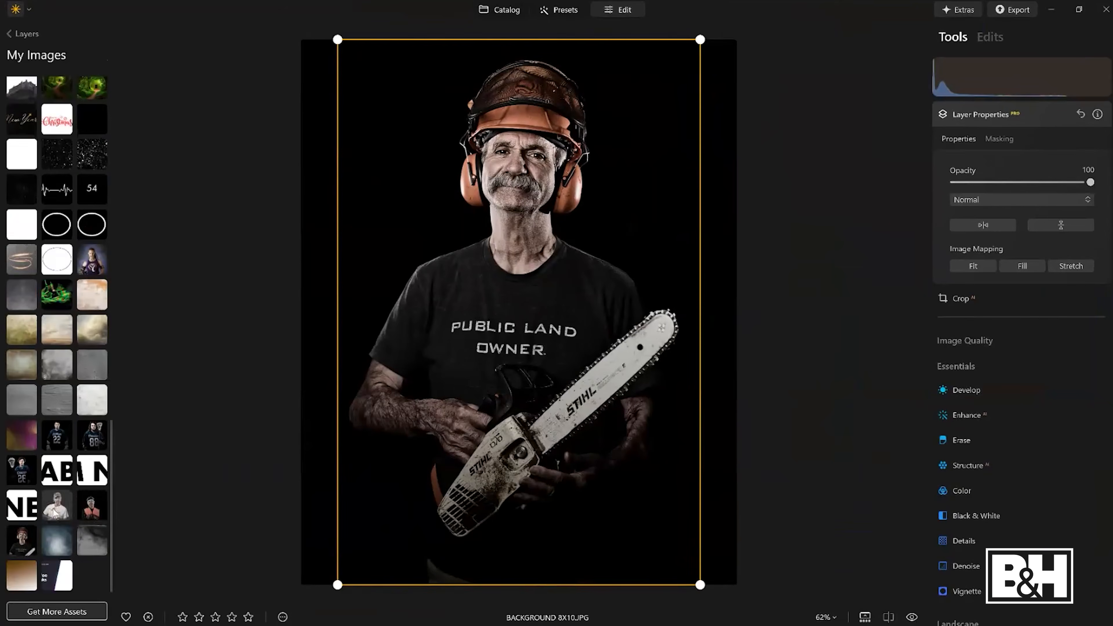
left_click(54, 513)
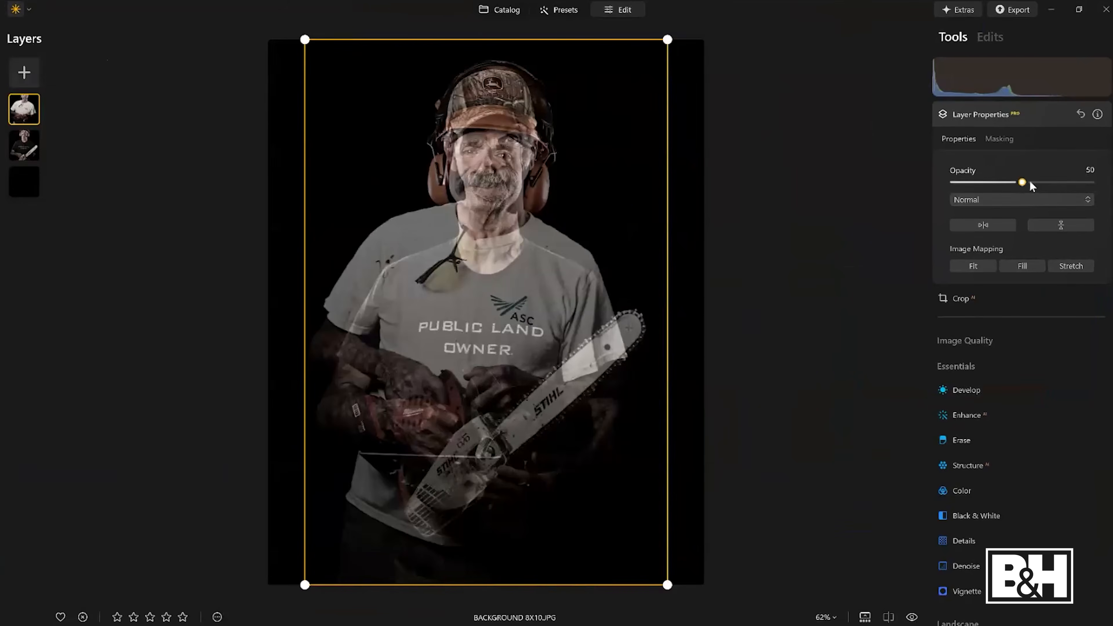
left_click_drag(1022, 182, 1093, 182)
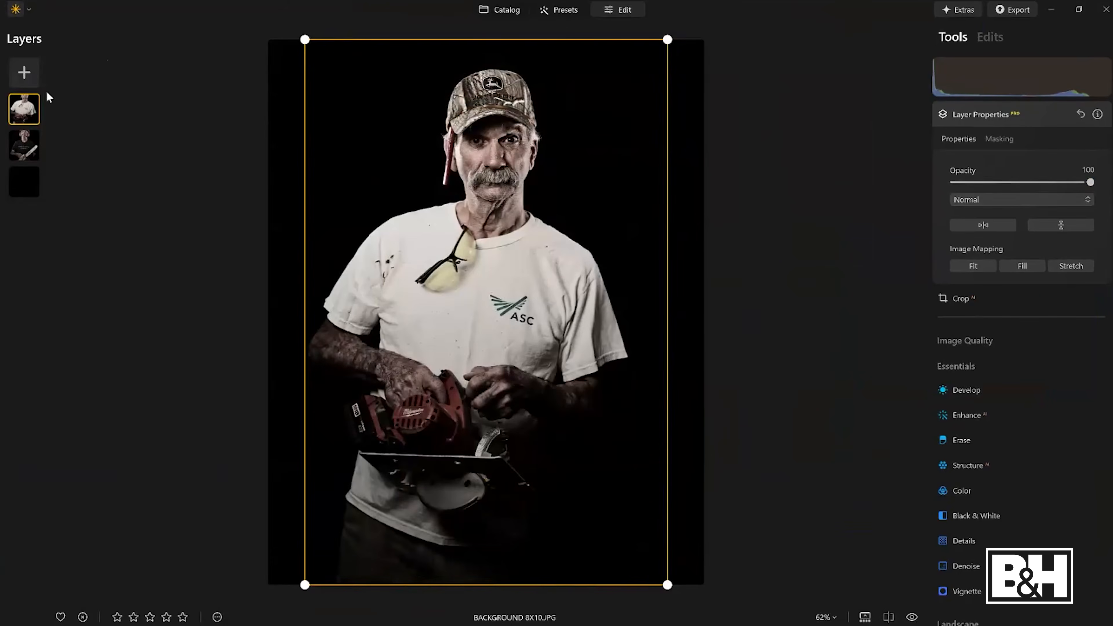
- Add the portrait of the man in the orange vest from My Images as a layer and set its opacity to 100
left_click(24, 73)
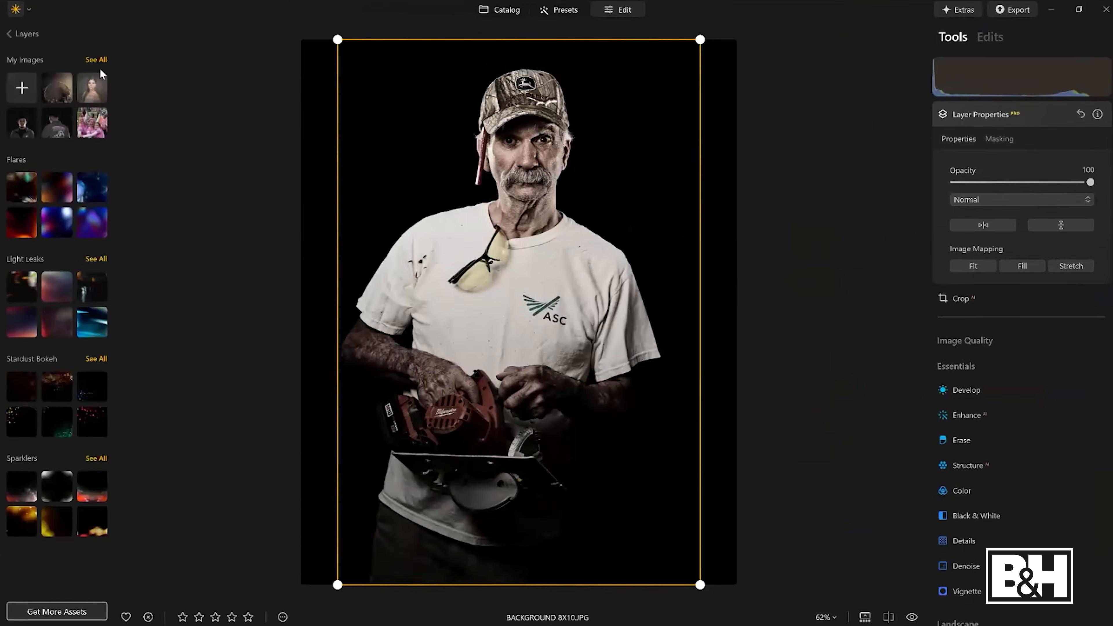
left_click(94, 61)
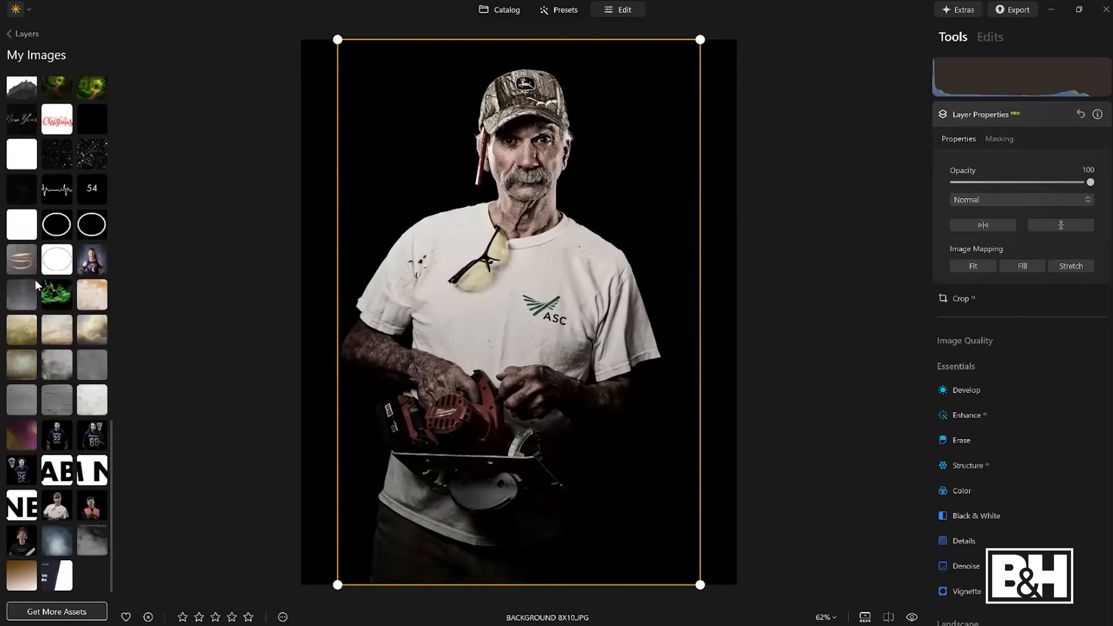
left_click(99, 510)
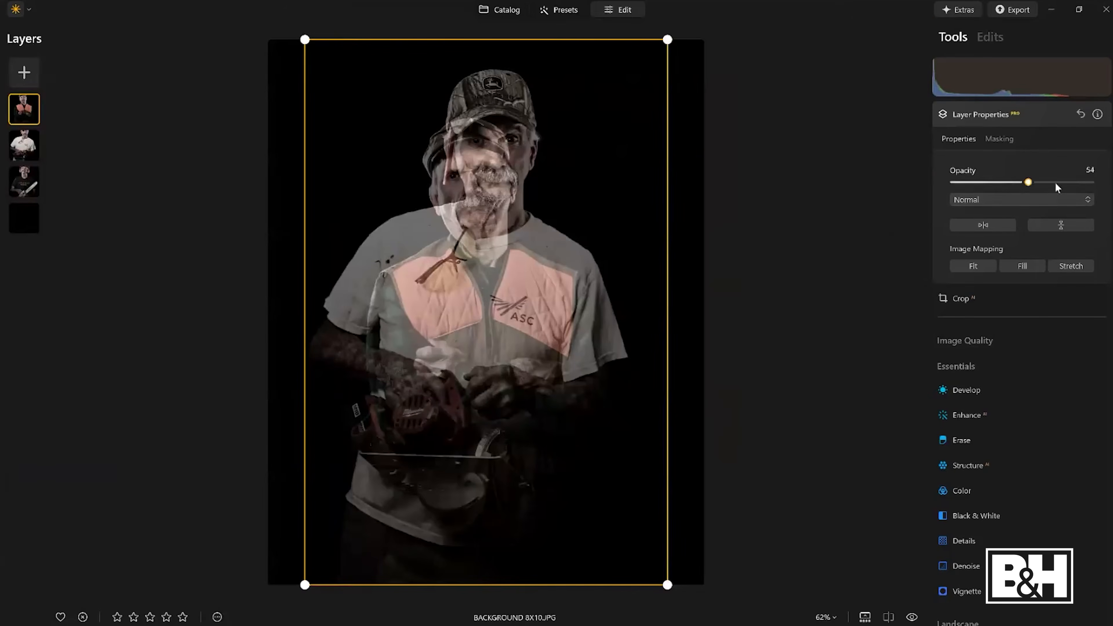
left_click_drag(1055, 184, 1093, 182)
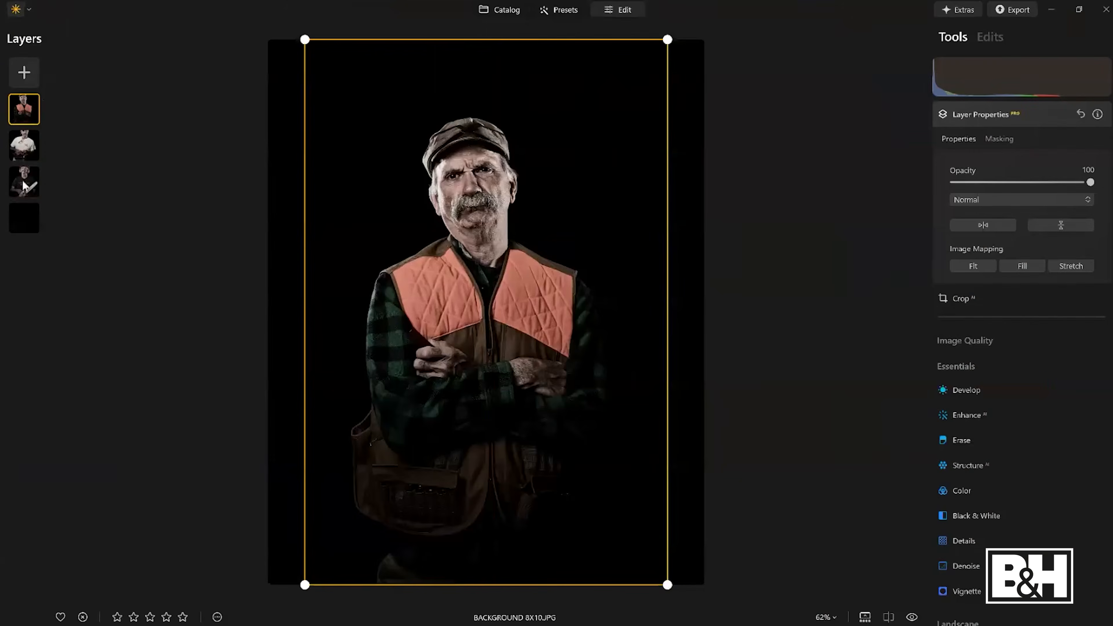
- Reorder the layers so the chainsaw portrait is uppermost, followed by the white T-shirt portrait and the orange vest portrait
left_click_drag(24, 186, 17, 117)
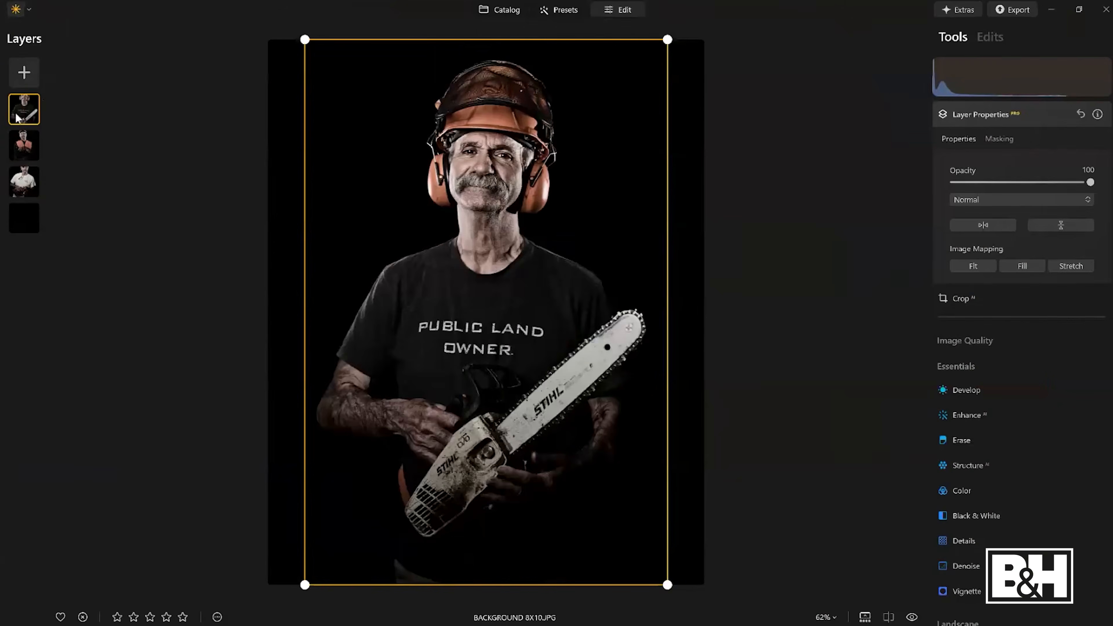
left_click_drag(22, 181, 36, 140)
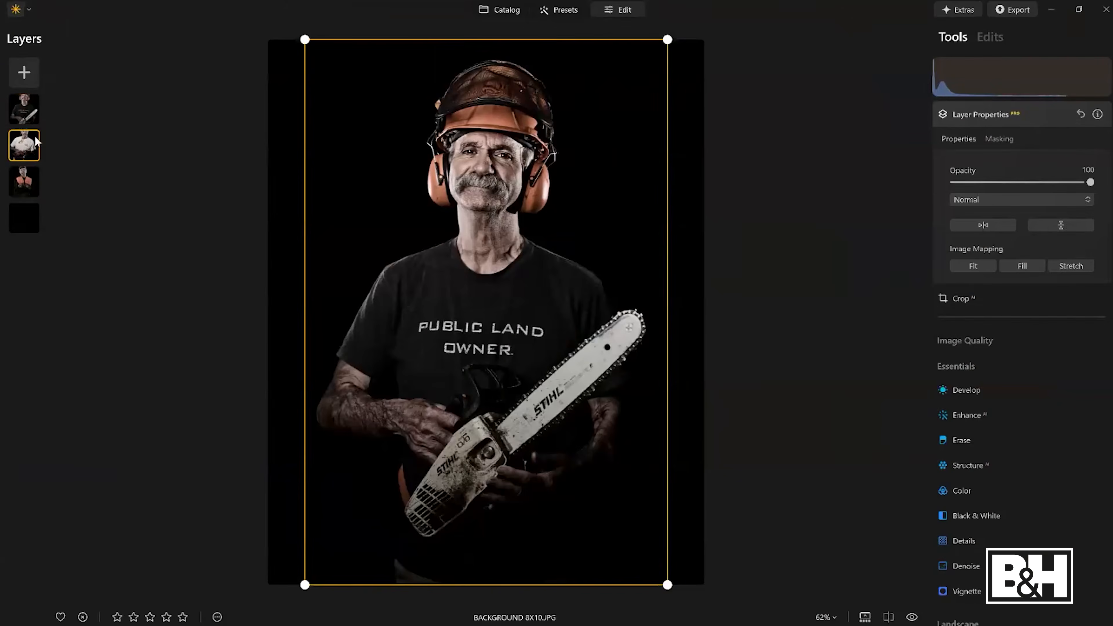
- Lower the chainsaw layer's opacity to 0 to view the layer beneath, and restore it to 100
left_click(33, 106)
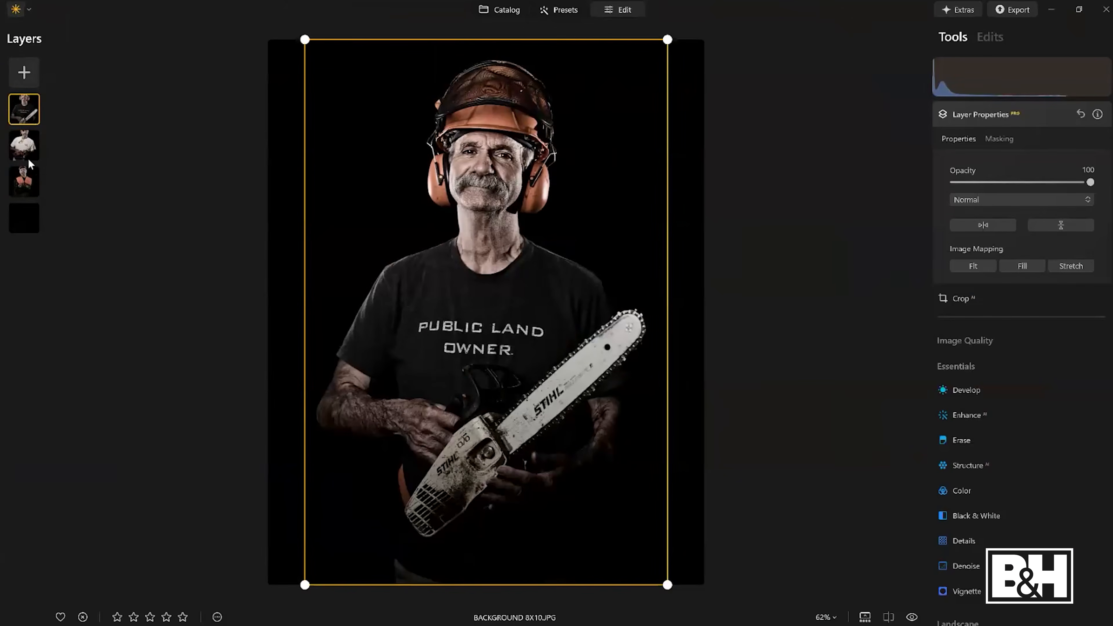
left_click_drag(1090, 183, 942, 183)
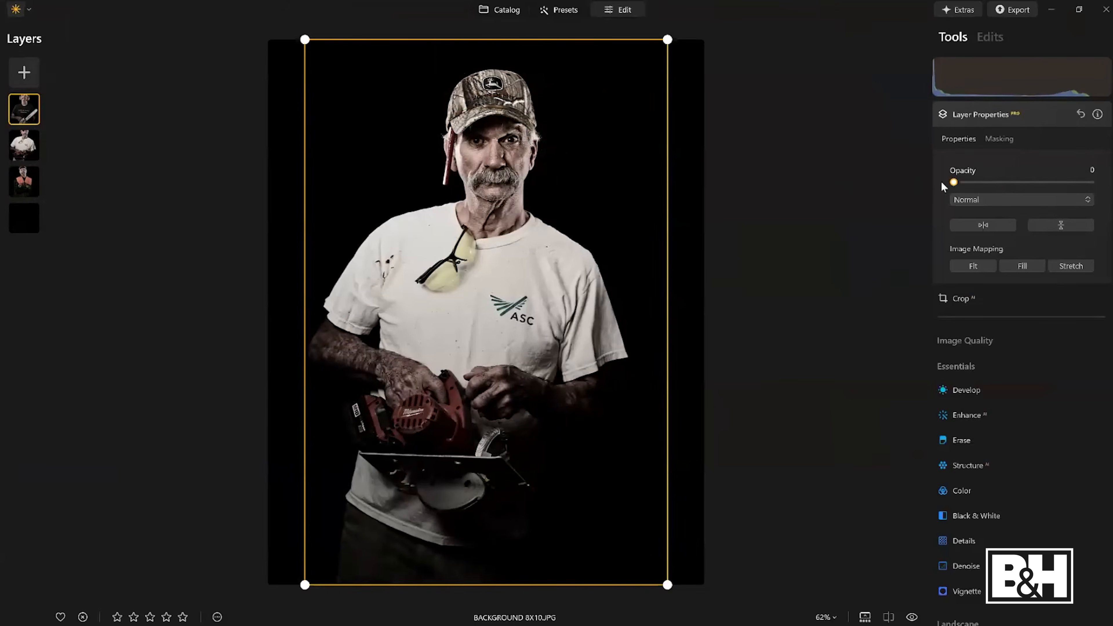
left_click_drag(941, 182, 1086, 183)
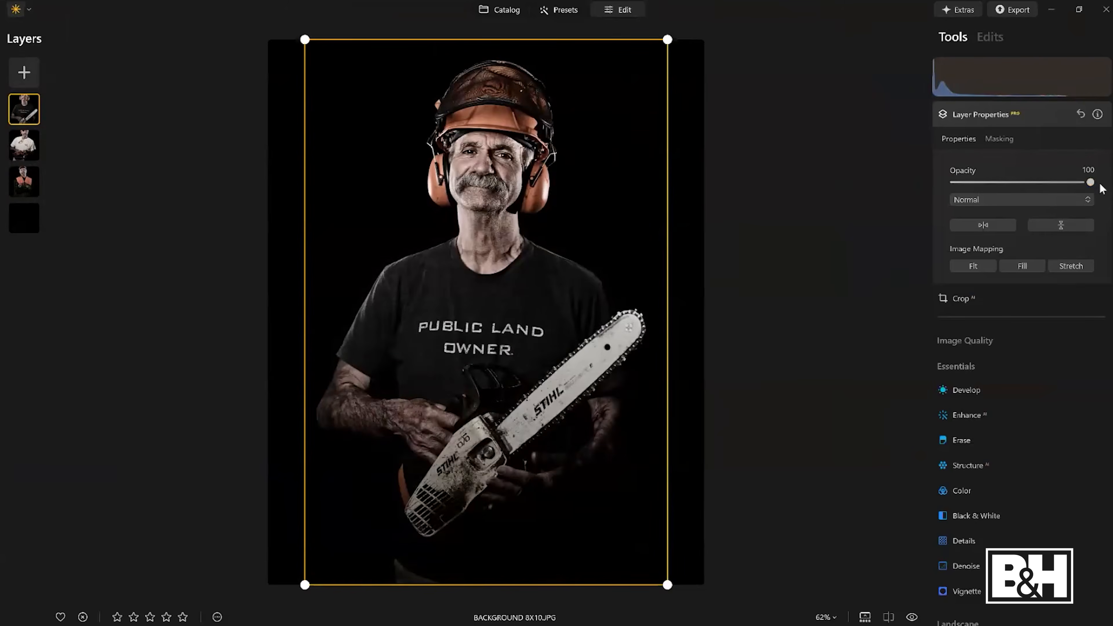
- Remove the background from the chainsaw portrait layer with Portrait Background masking
left_click(999, 139)
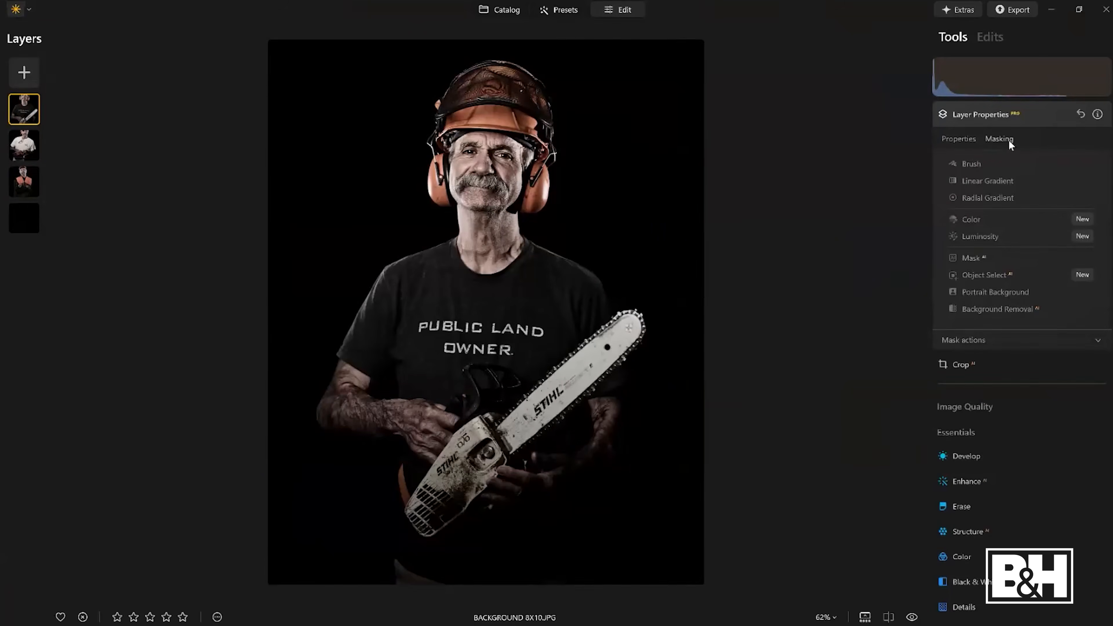
left_click(988, 292)
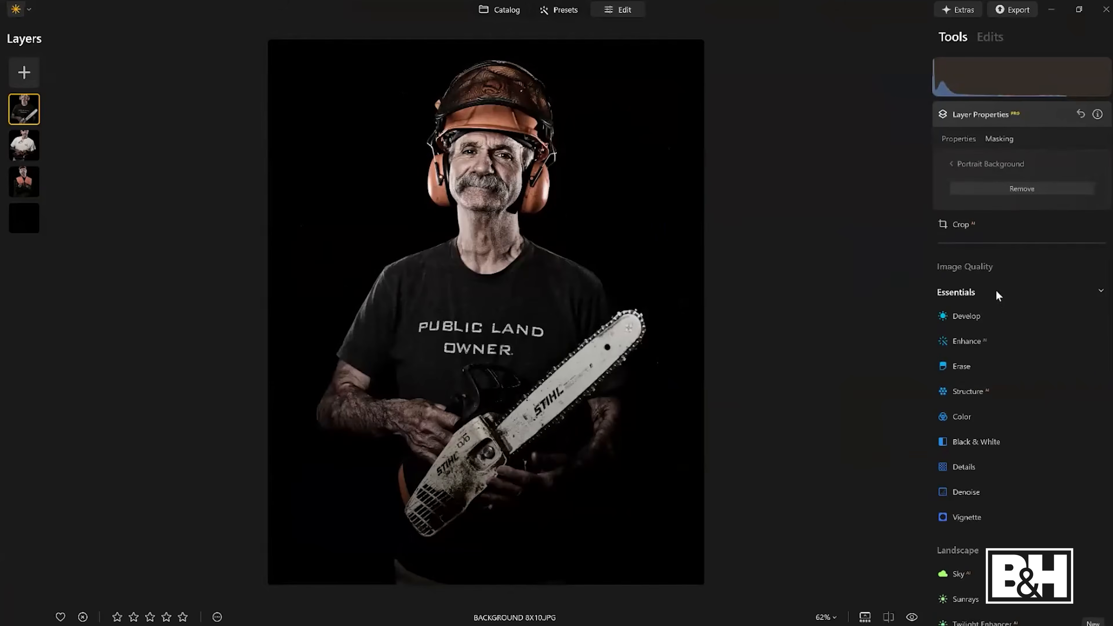
left_click(1010, 189)
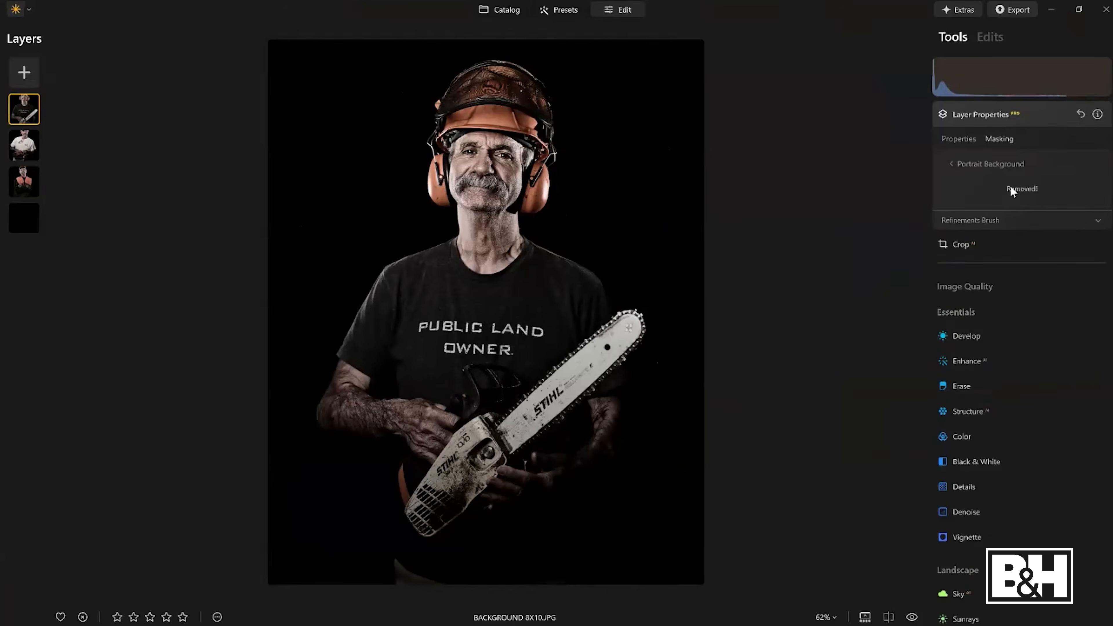
- Move the white T-shirt portrait to the right behind the chainsaw man and remove its background with Portrait Background masking
left_click(31, 140)
left_click_drag(443, 238, 556, 244)
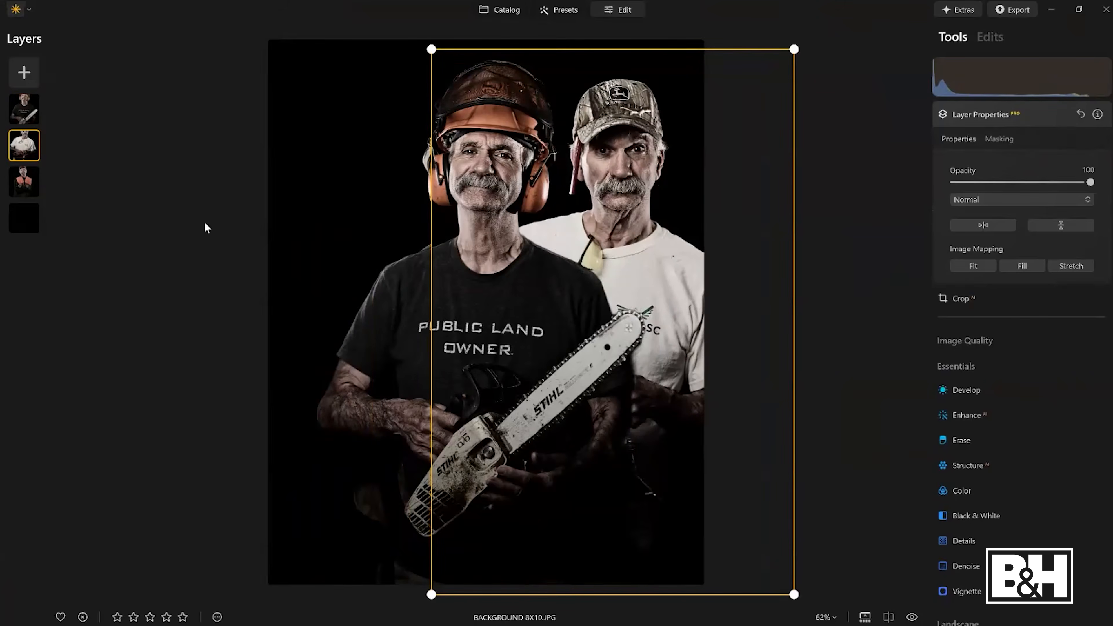
left_click(993, 138)
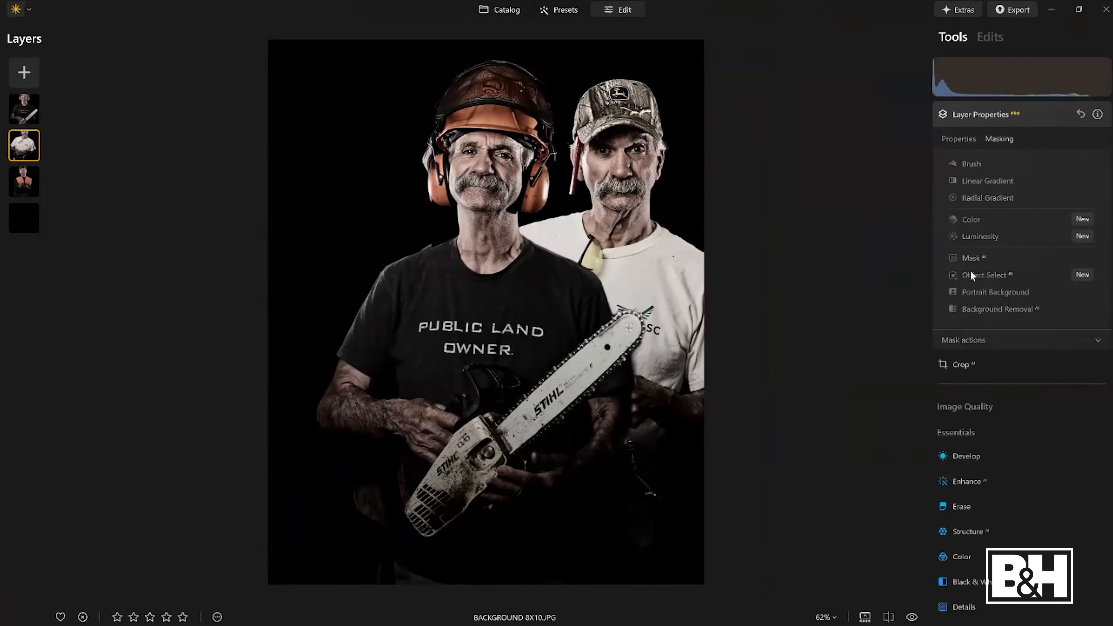
left_click(981, 291)
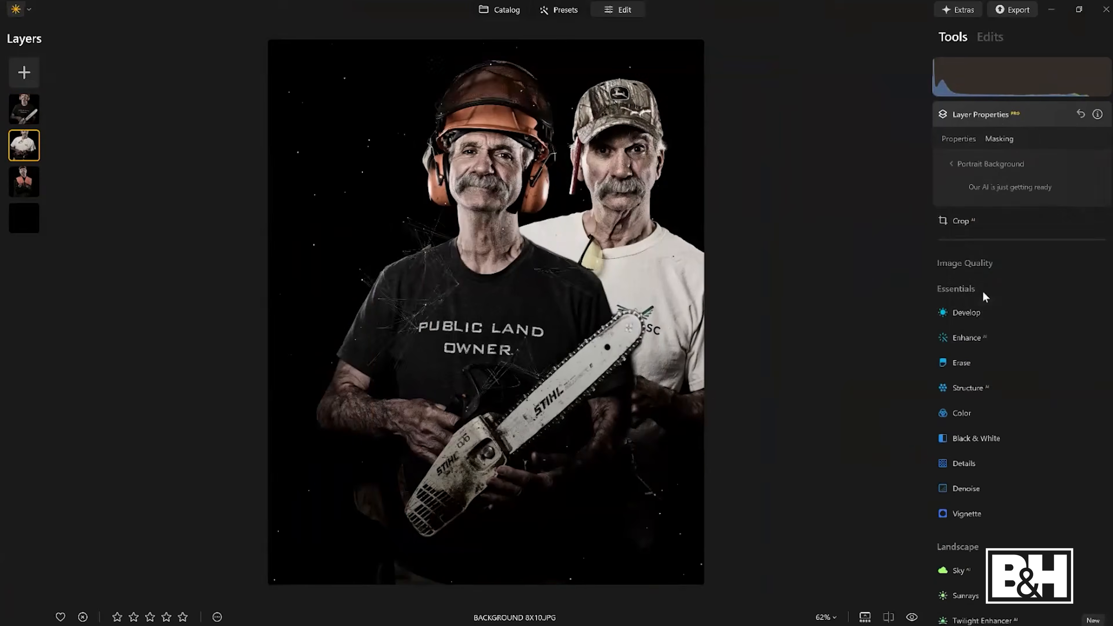
left_click(1021, 189)
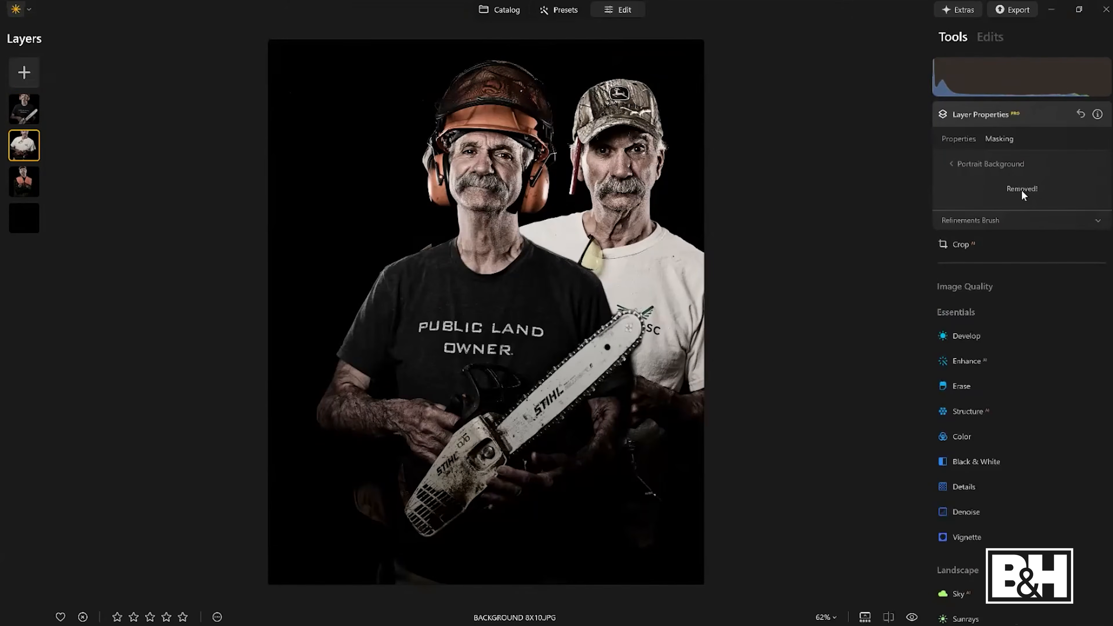
- Move the orange vest portrait to the left behind the chainsaw man and remove its background with Portrait Background masking
left_click(27, 179)
left_click_drag(449, 211, 362, 184)
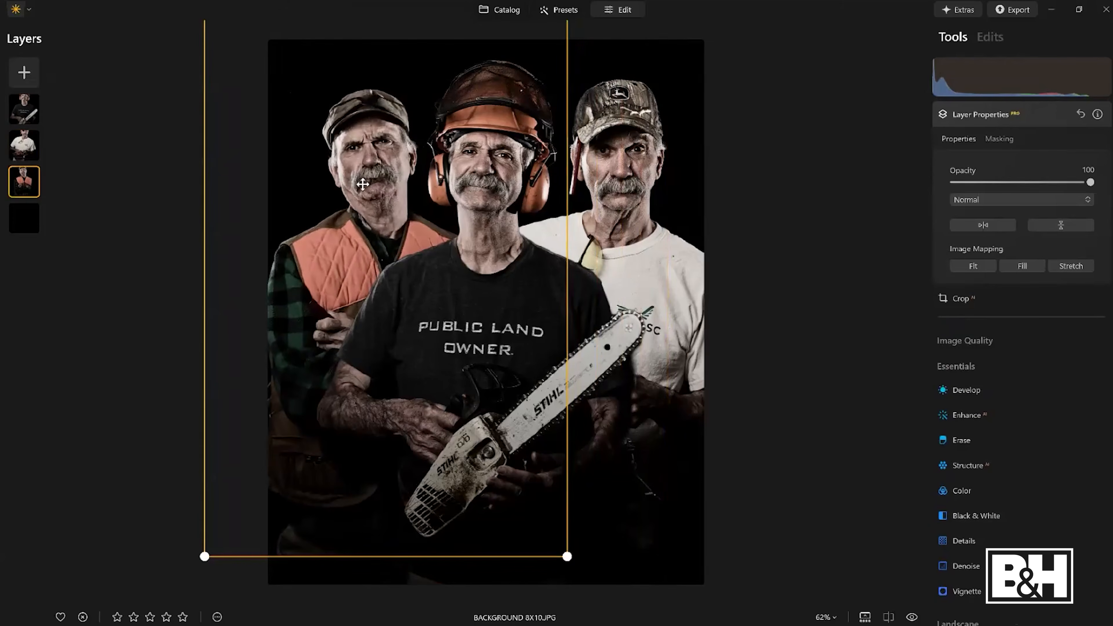
left_click_drag(362, 184, 364, 181)
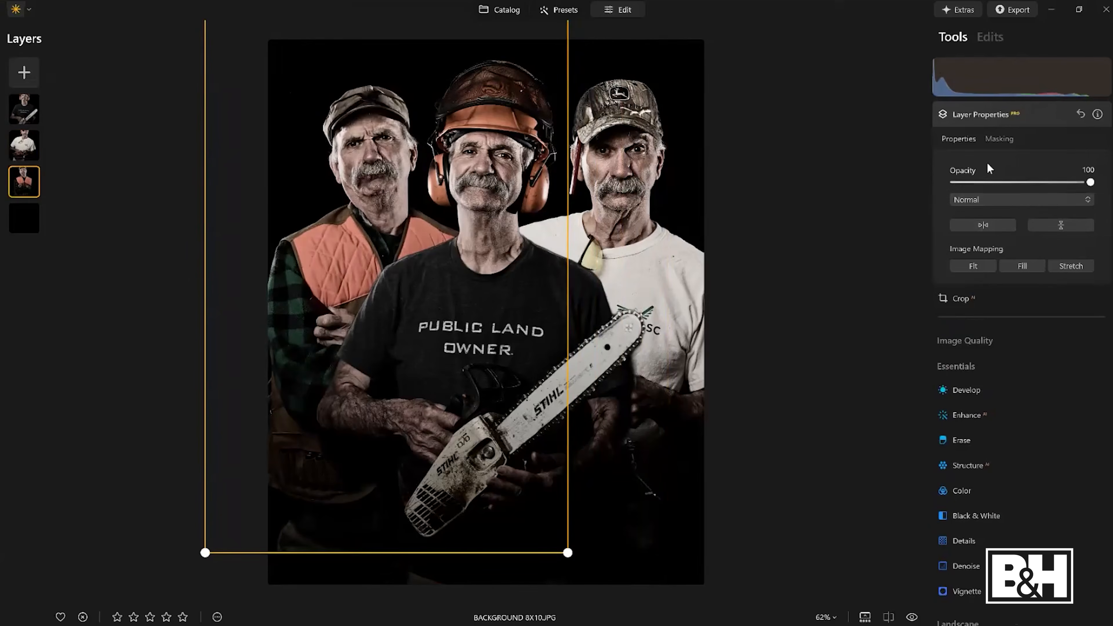
left_click(992, 144)
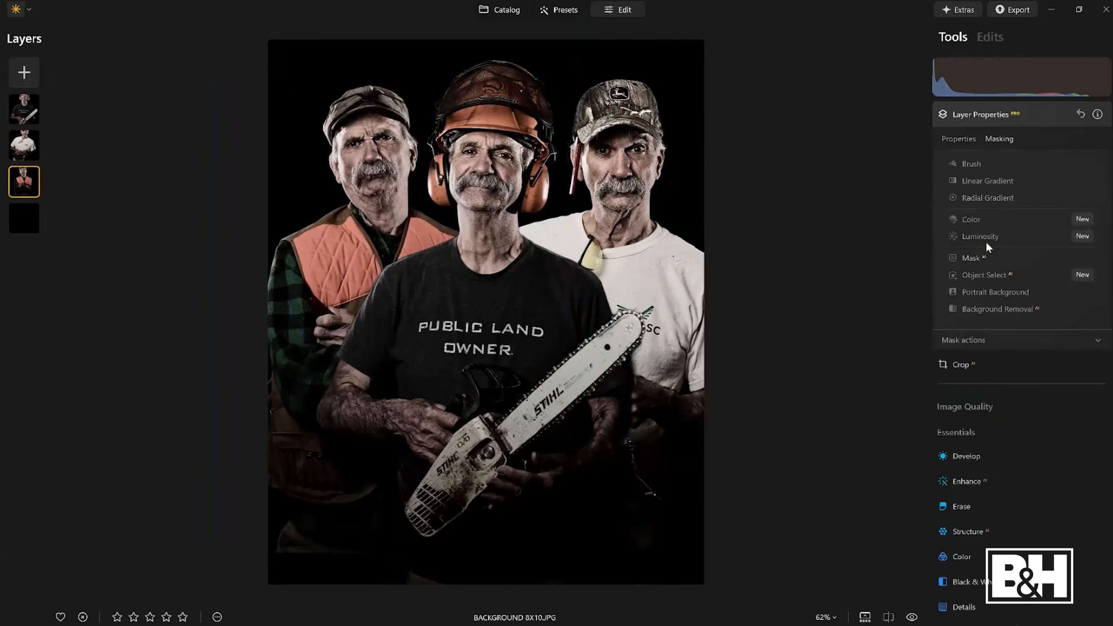
left_click(984, 290)
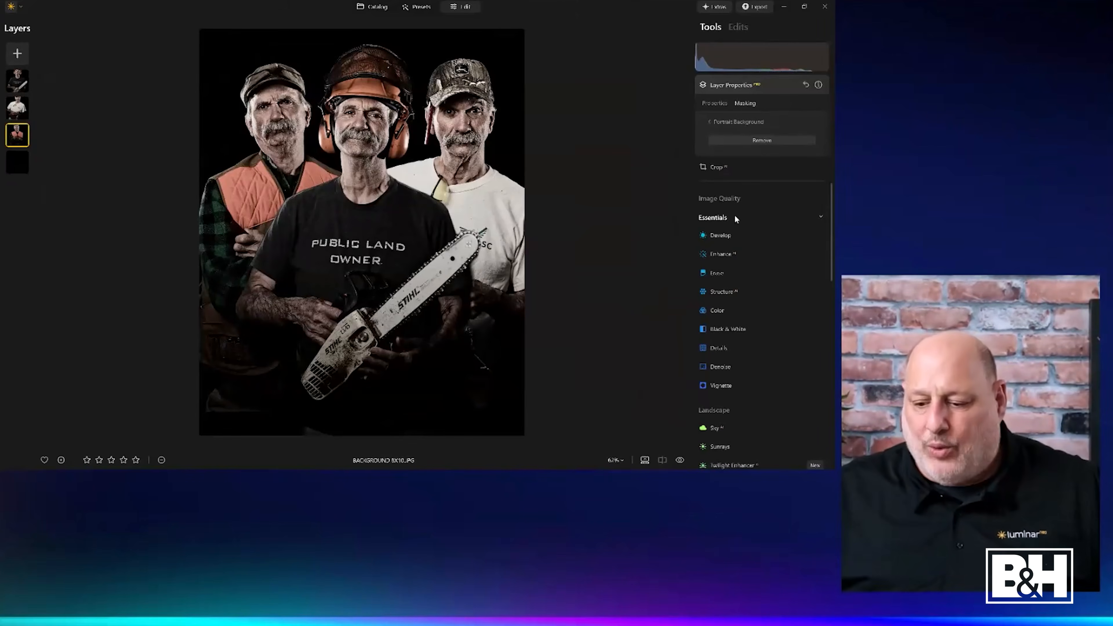
left_click(767, 141)
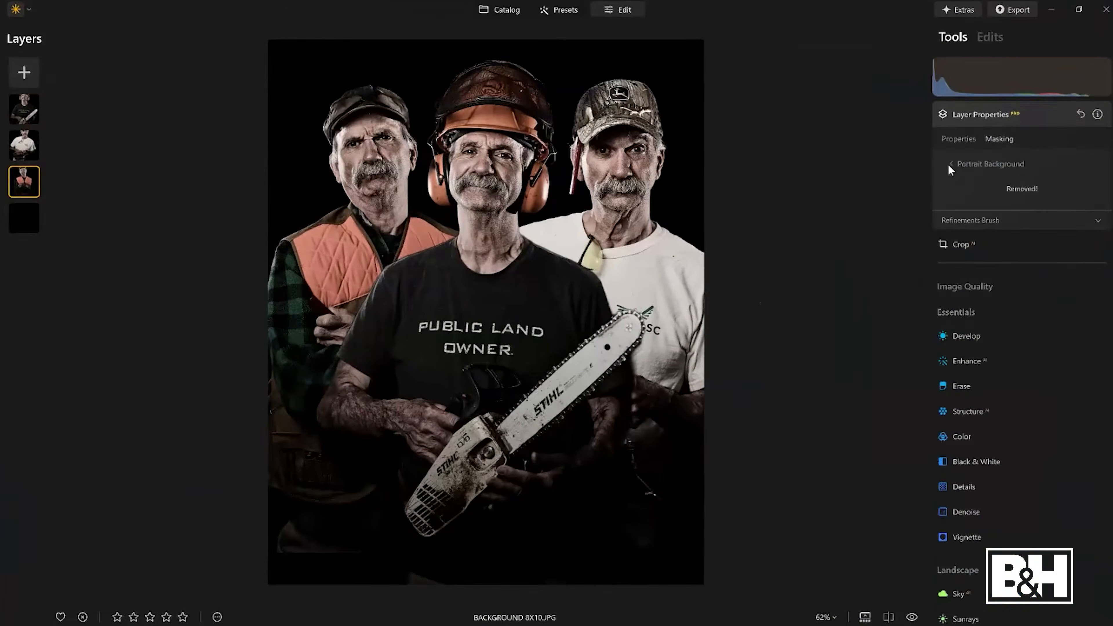
left_click(949, 164)
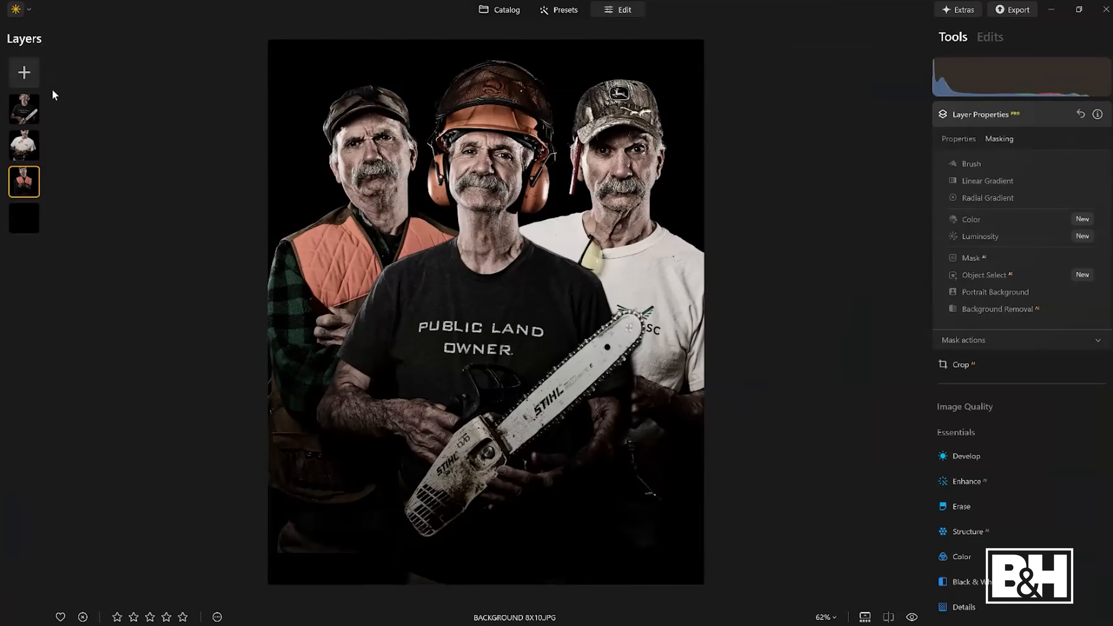
- Enlarge the chainsaw portrait layer and reposition it slightly lower, centred in front of the other two men
left_click(24, 107)
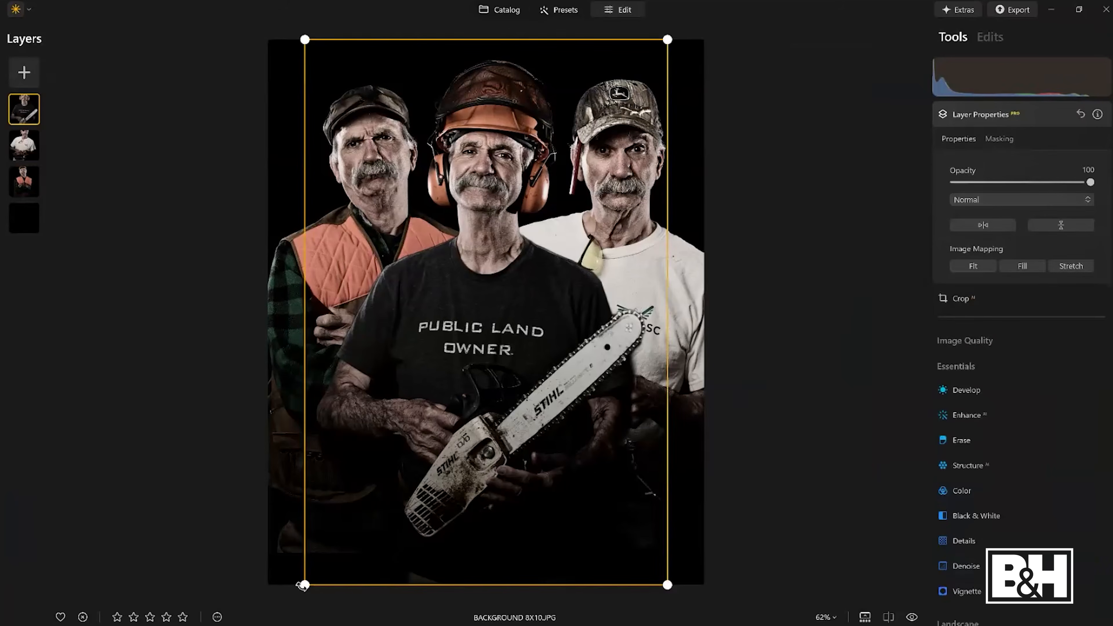
left_click_drag(302, 584, 273, 624)
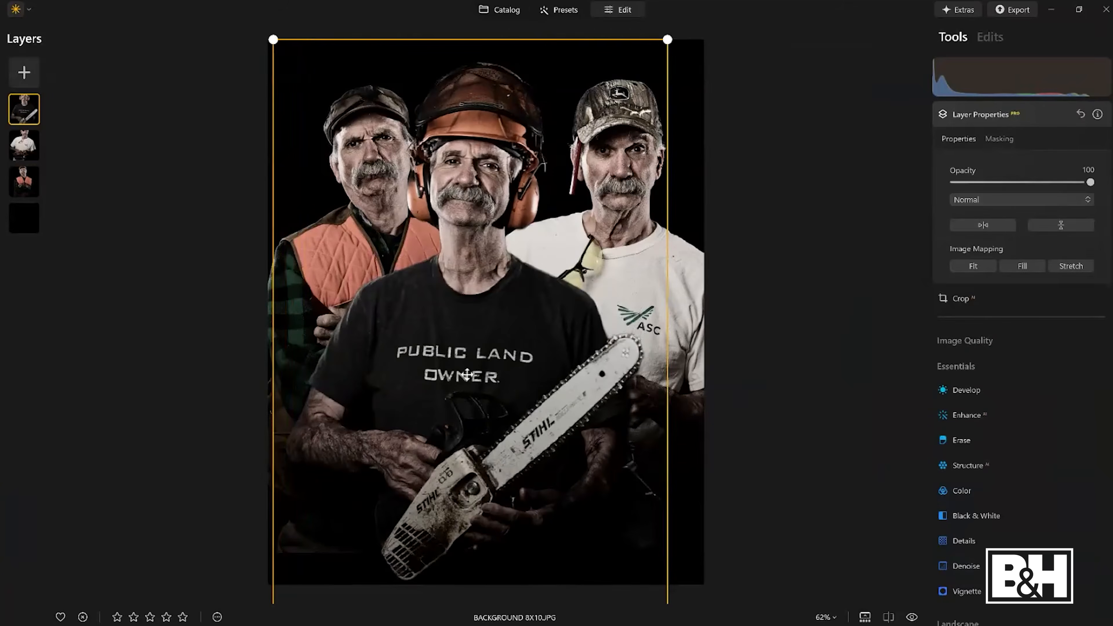
left_click_drag(667, 39, 689, 26)
left_click_drag(467, 283, 467, 292)
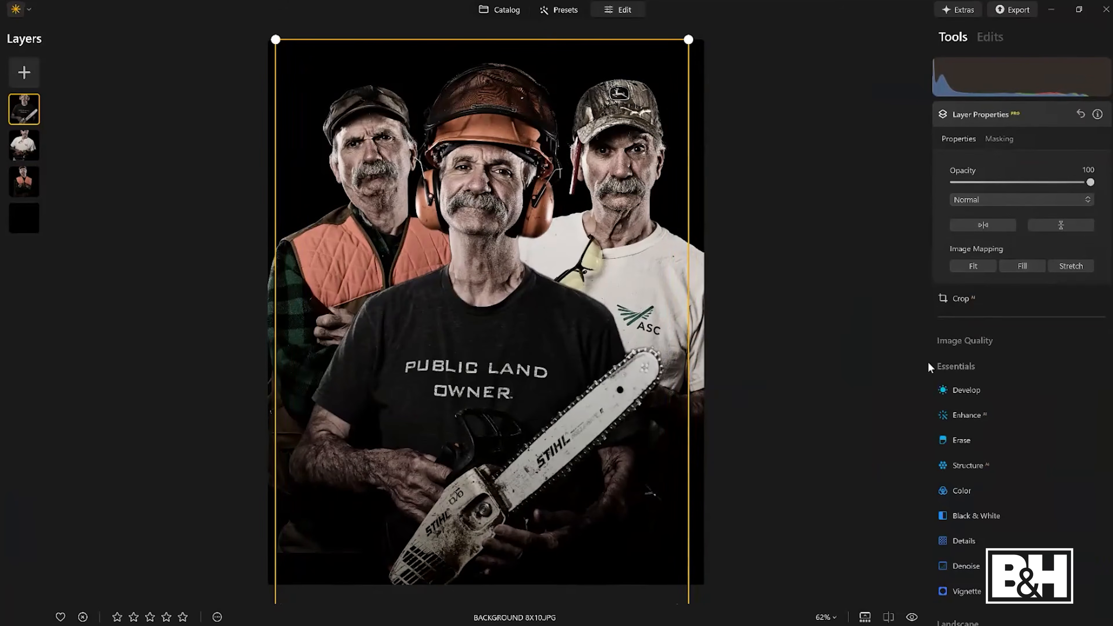
- Darken the chainsaw layer with Develop Exposure at -2.76, masked by a linear gradient from the image's bottom edge up to the helmet
left_click(963, 390)
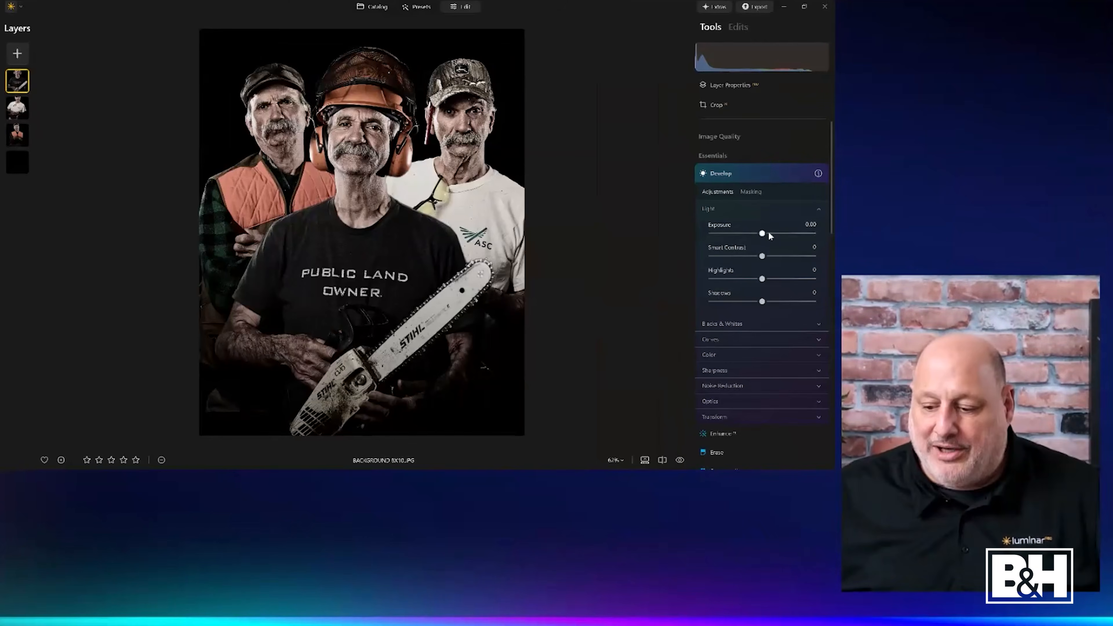
mouse_move(745, 233)
left_mouse_down()
mouse_move(722, 236)
mouse_move(733, 237)
left_mouse_up()
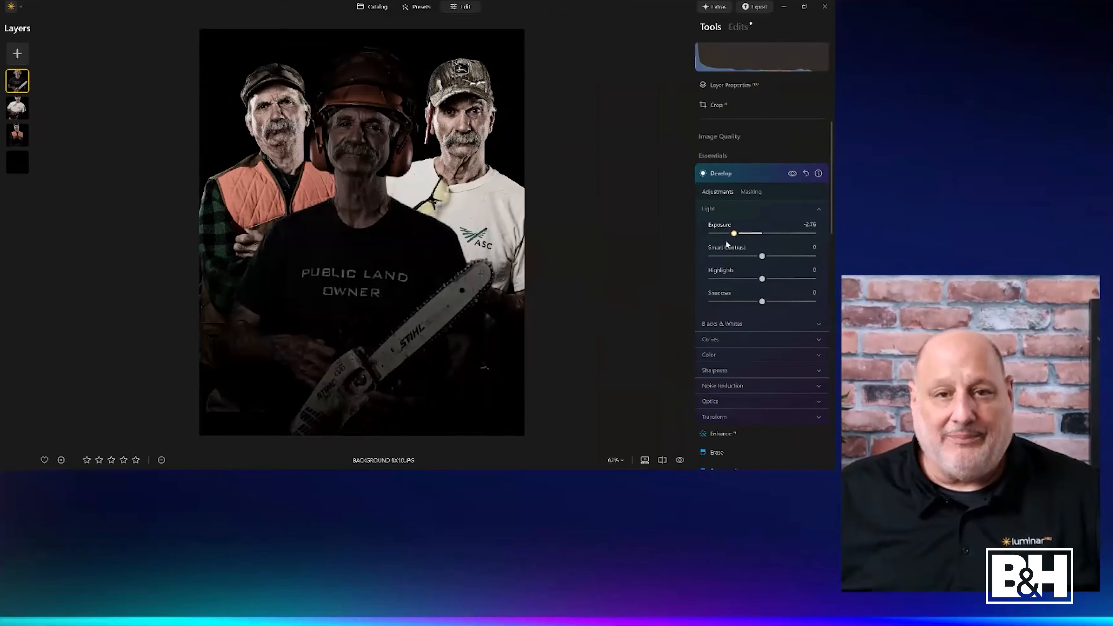
left_click(750, 191)
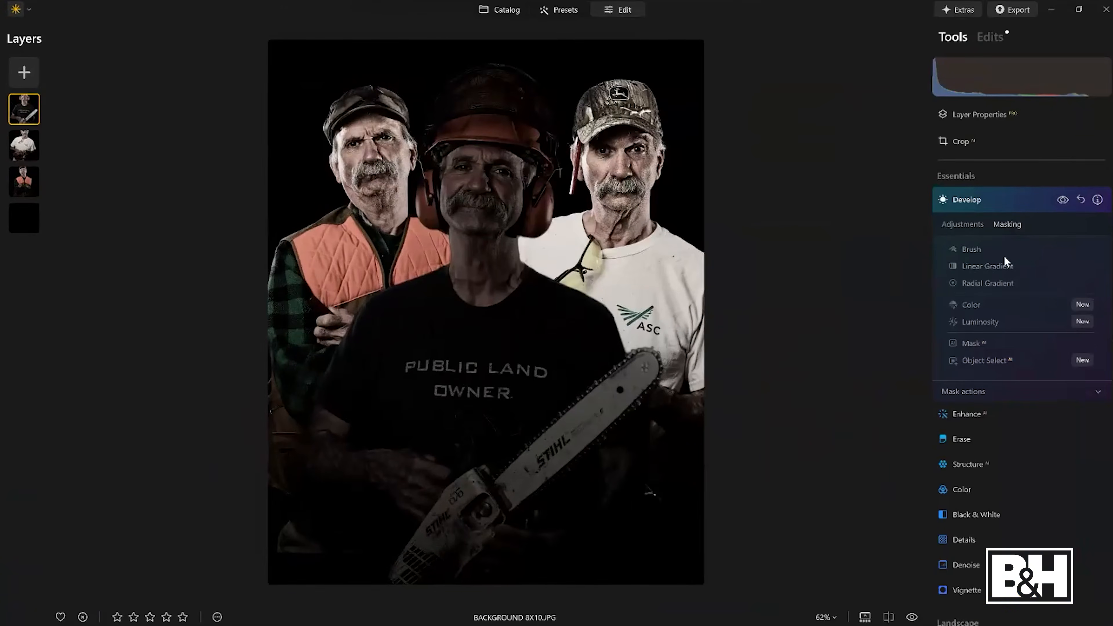
left_click(983, 267)
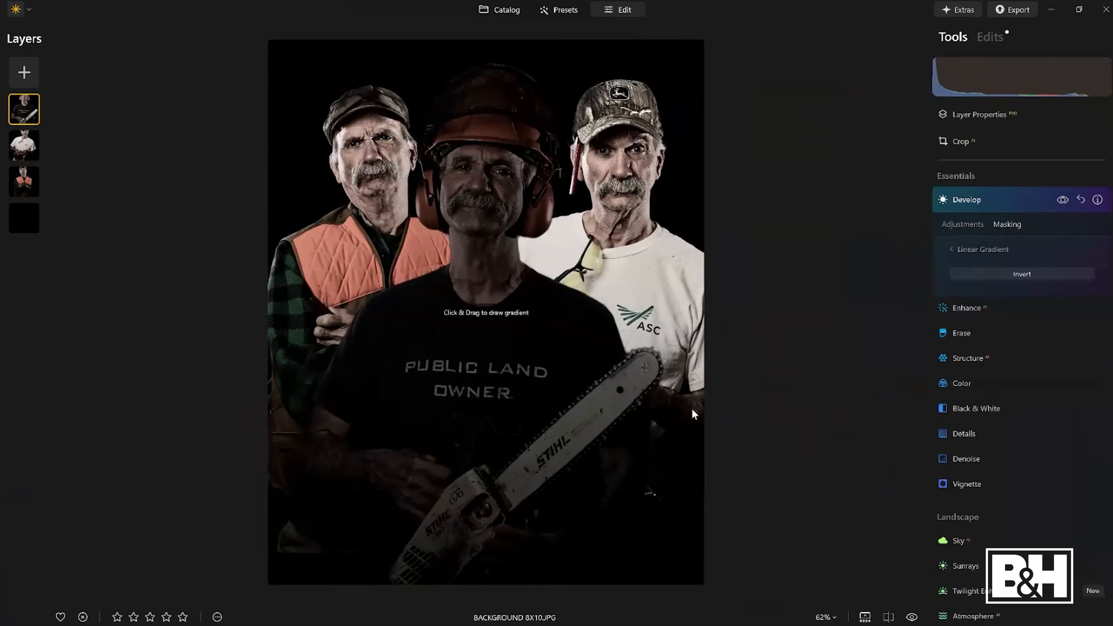
left_click_drag(478, 586, 476, 112)
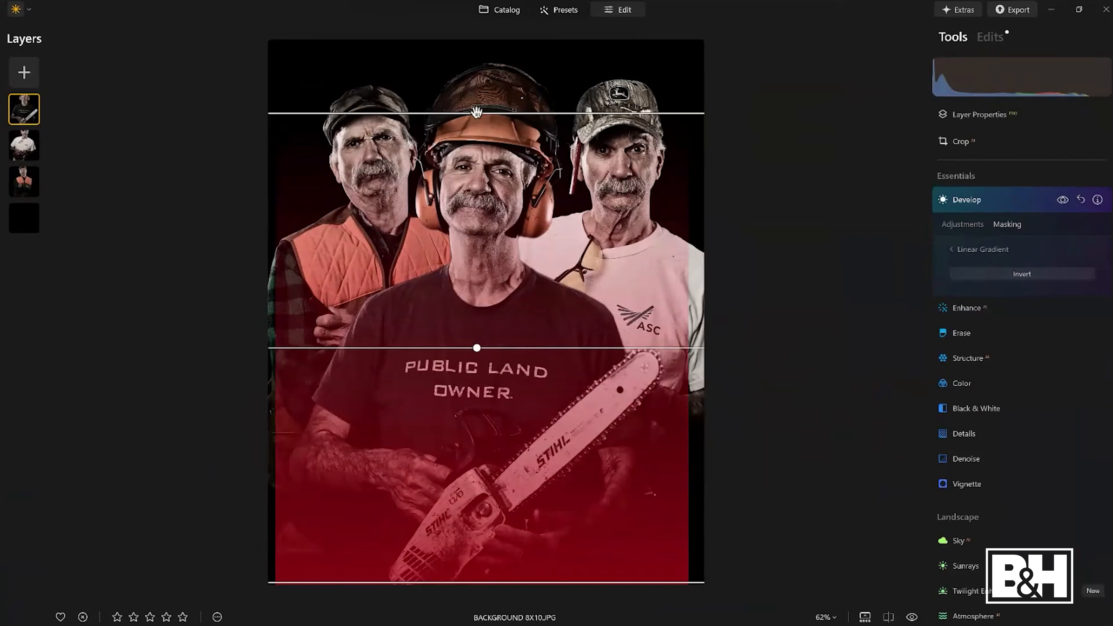
left_click(955, 249)
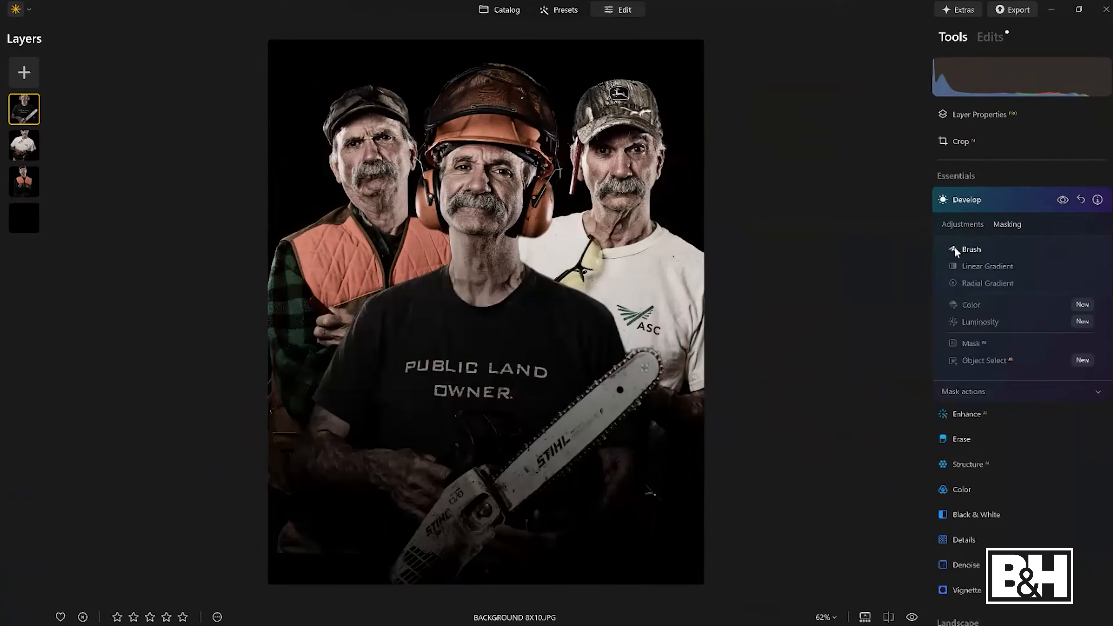
- Compare the chainsaw layer with and without the Develop adjustment, and review the edits applied to it
left_click(1062, 200)
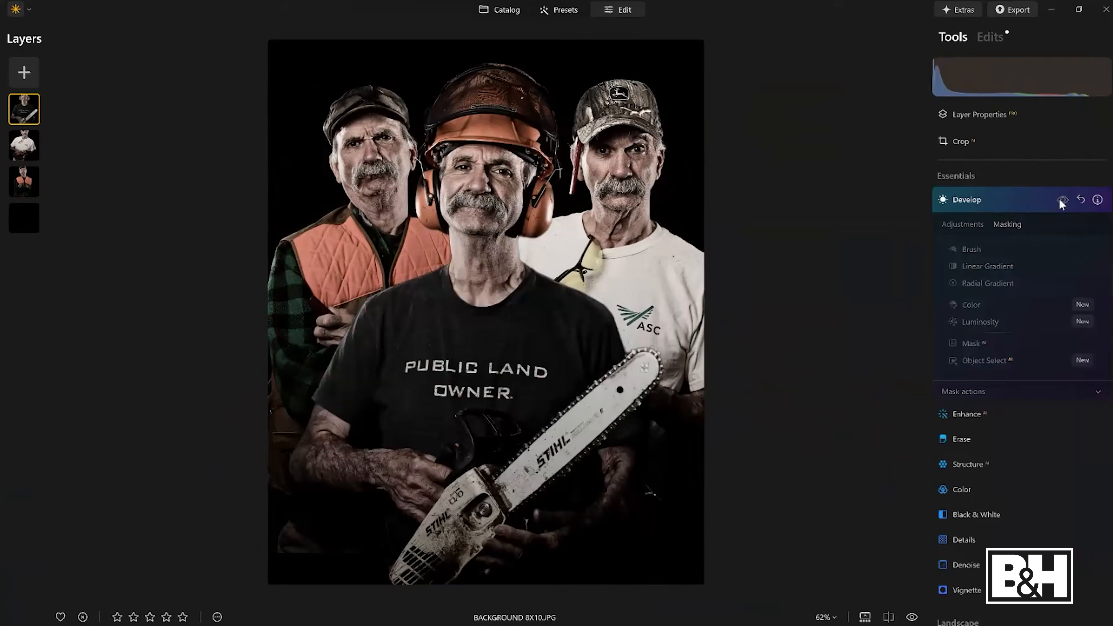
left_click(1062, 200)
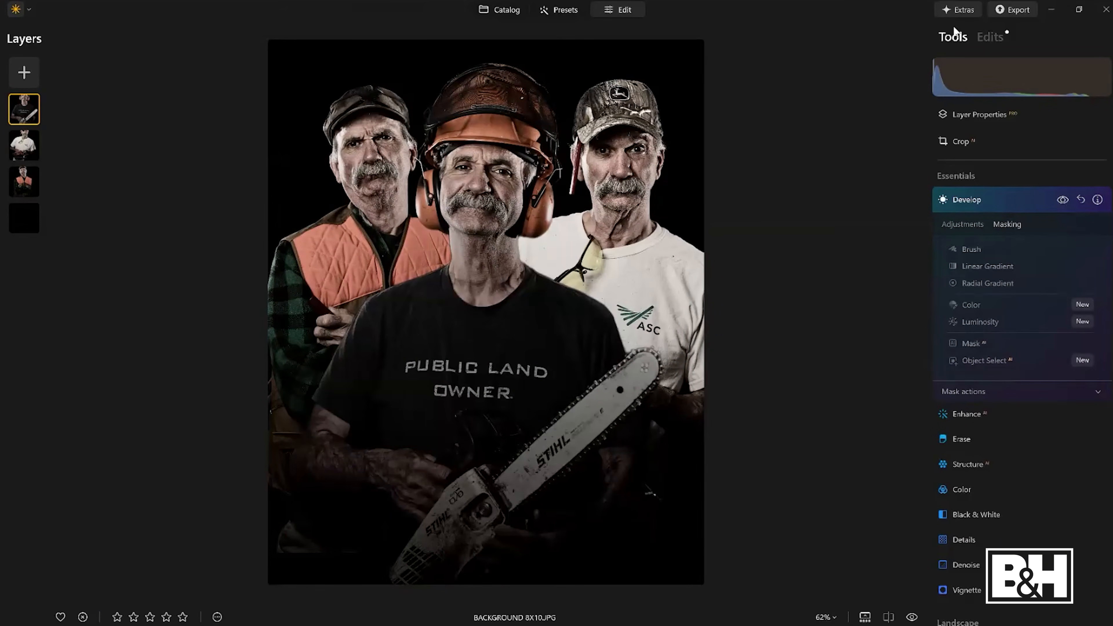
left_click(988, 37)
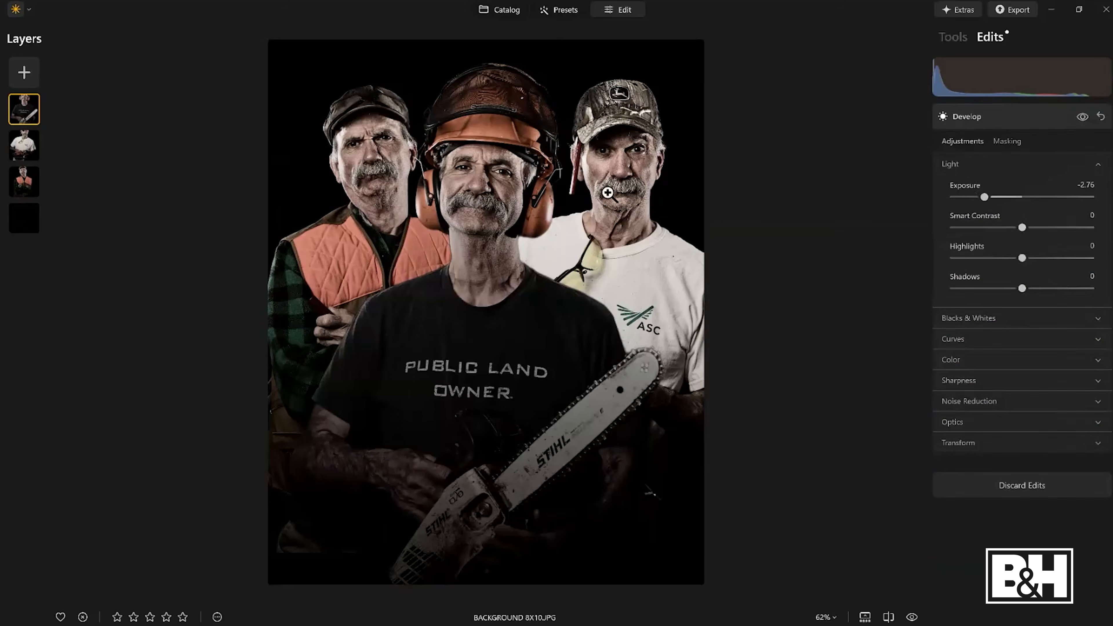
- Set the white T-shirt layer's Develop Highlights to -100 and Blacks to -17
left_click(31, 149)
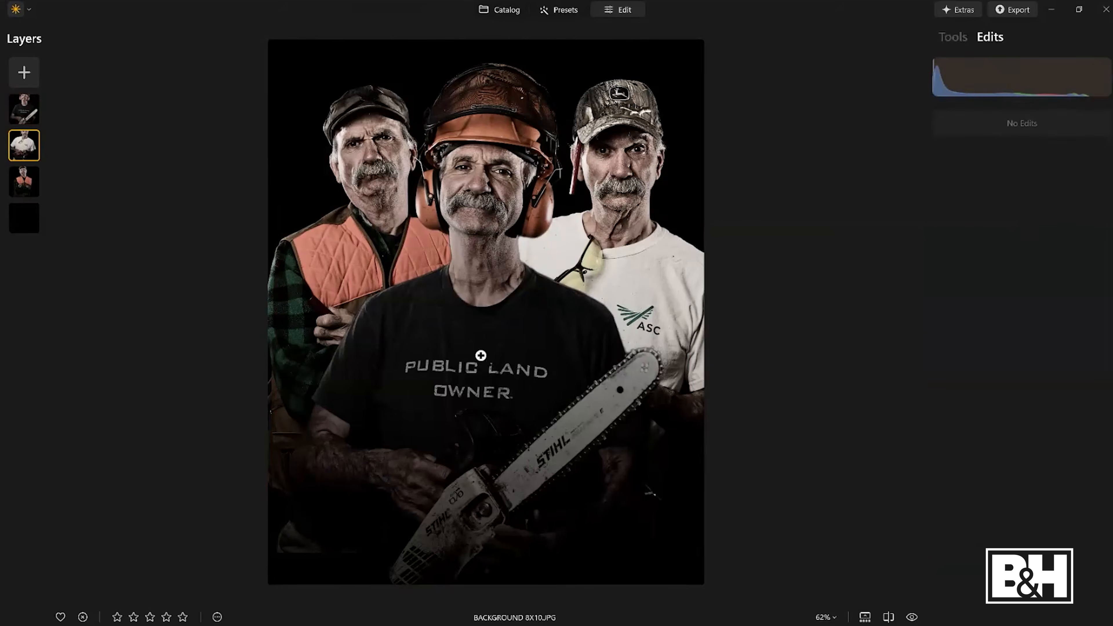
left_click(946, 38)
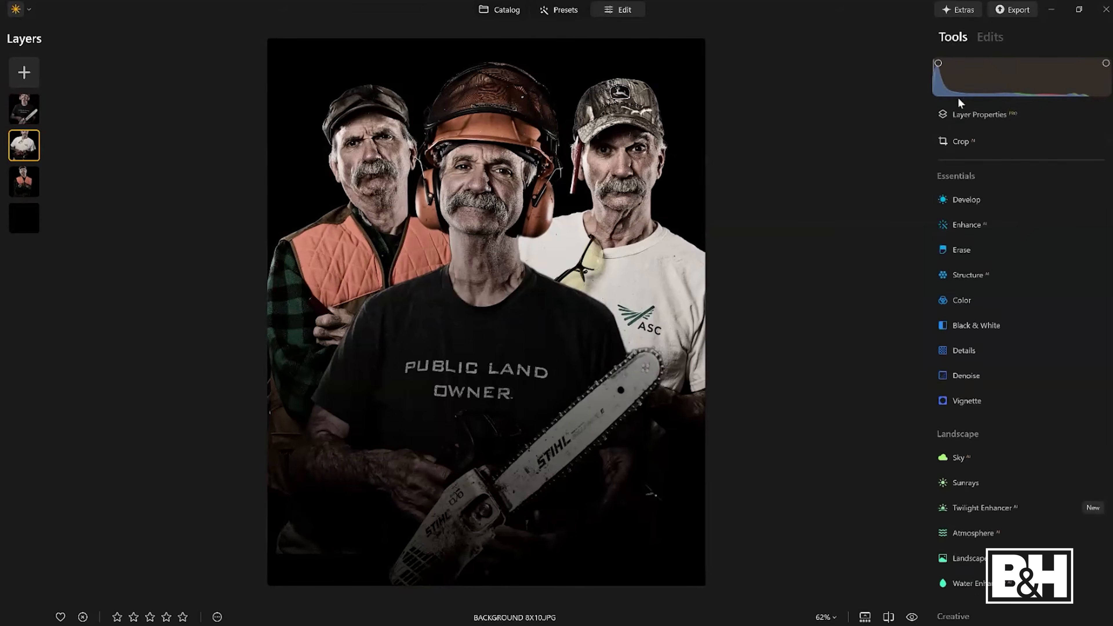
left_click(968, 210)
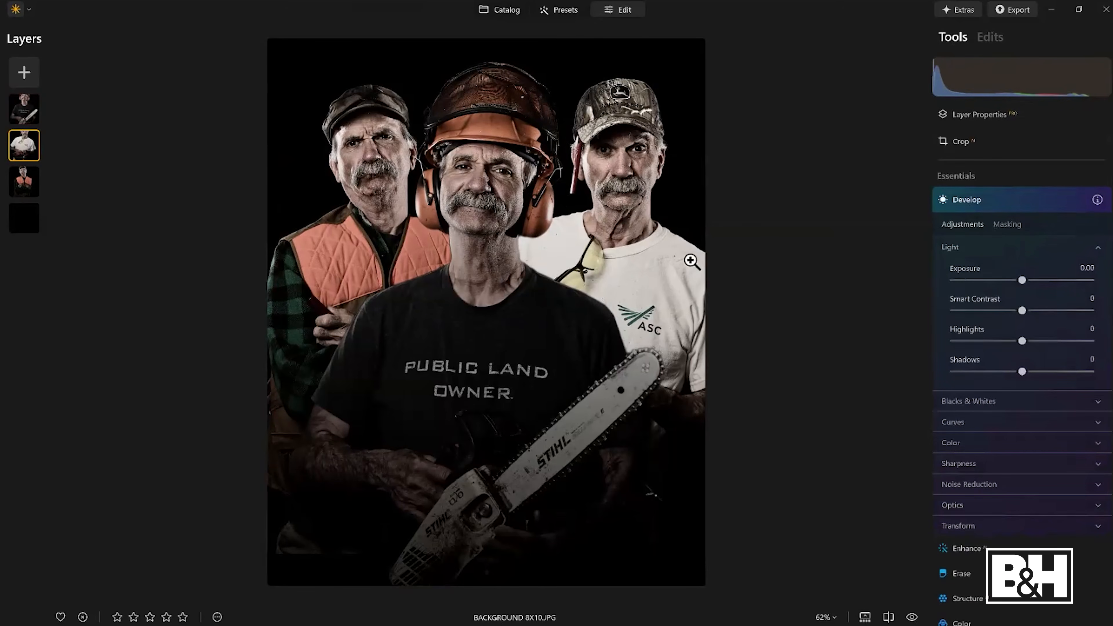
left_click_drag(1022, 341, 967, 341)
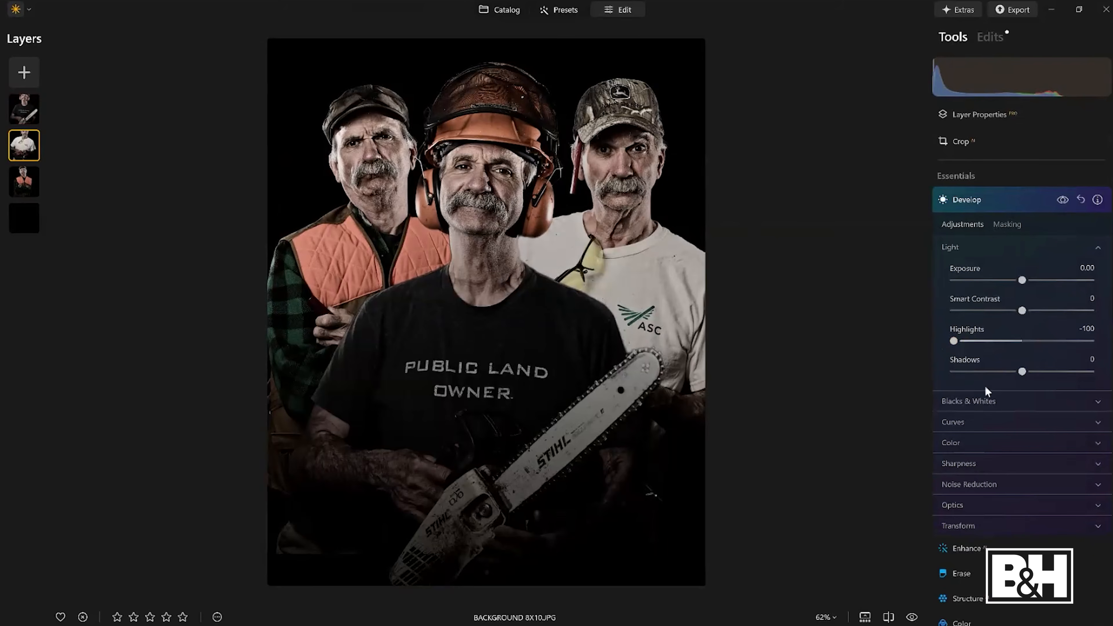
left_click(993, 401)
left_click_drag(1021, 465, 1010, 465)
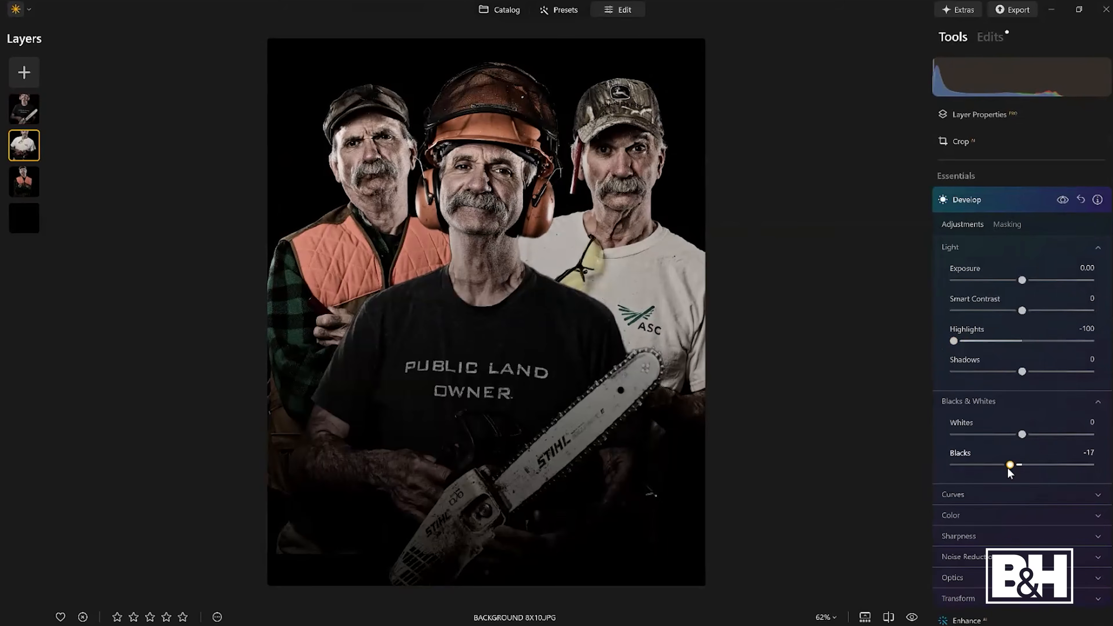
- Brighten the face on the white T-shirt layer with Face AI, setting Face Light to 33
scroll(1013, 474, "down", 15)
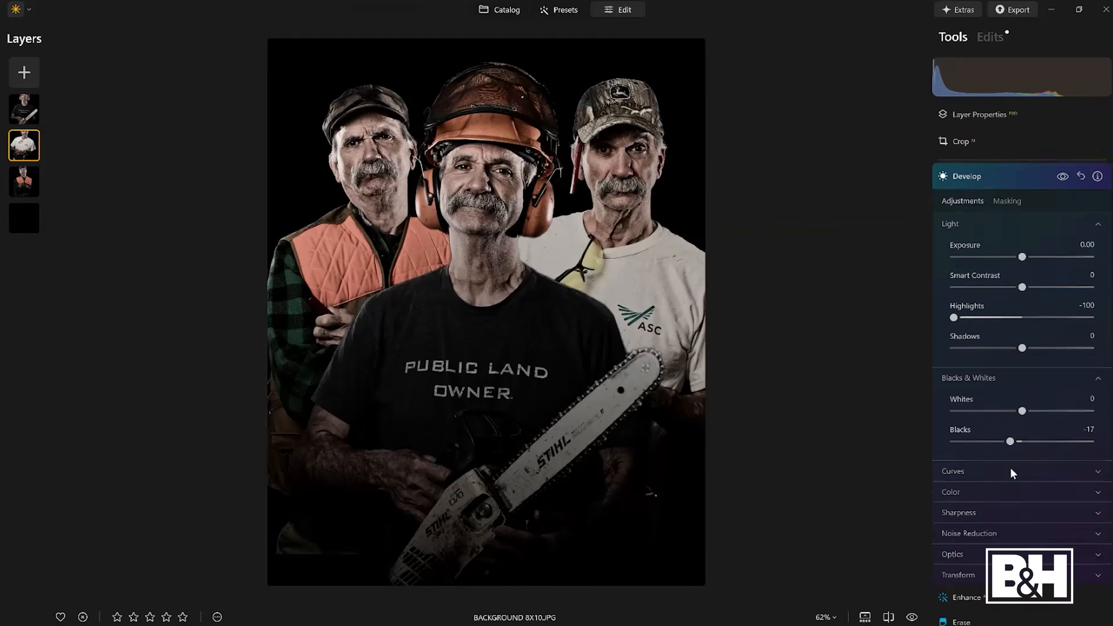
scroll(1012, 471, "down", 5)
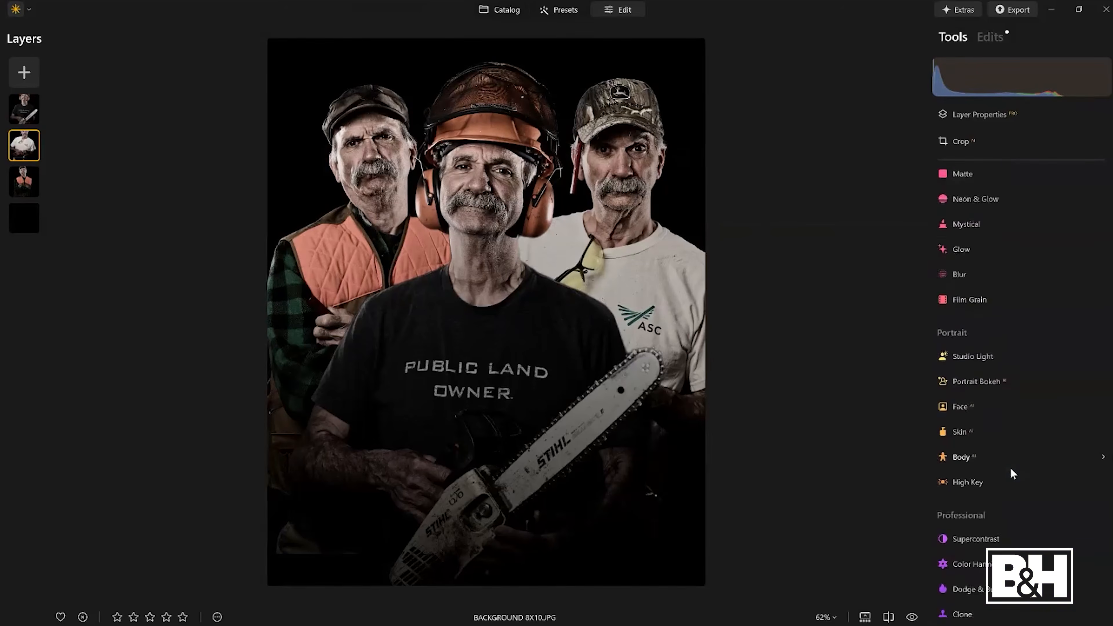
left_click(970, 407)
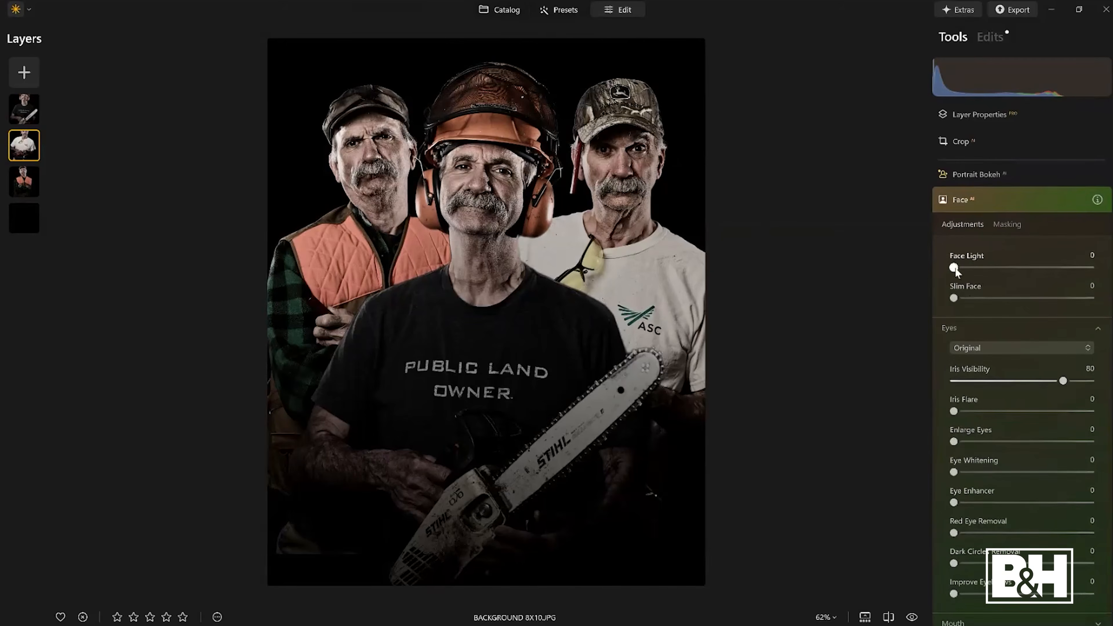
left_click_drag(954, 269, 1002, 278)
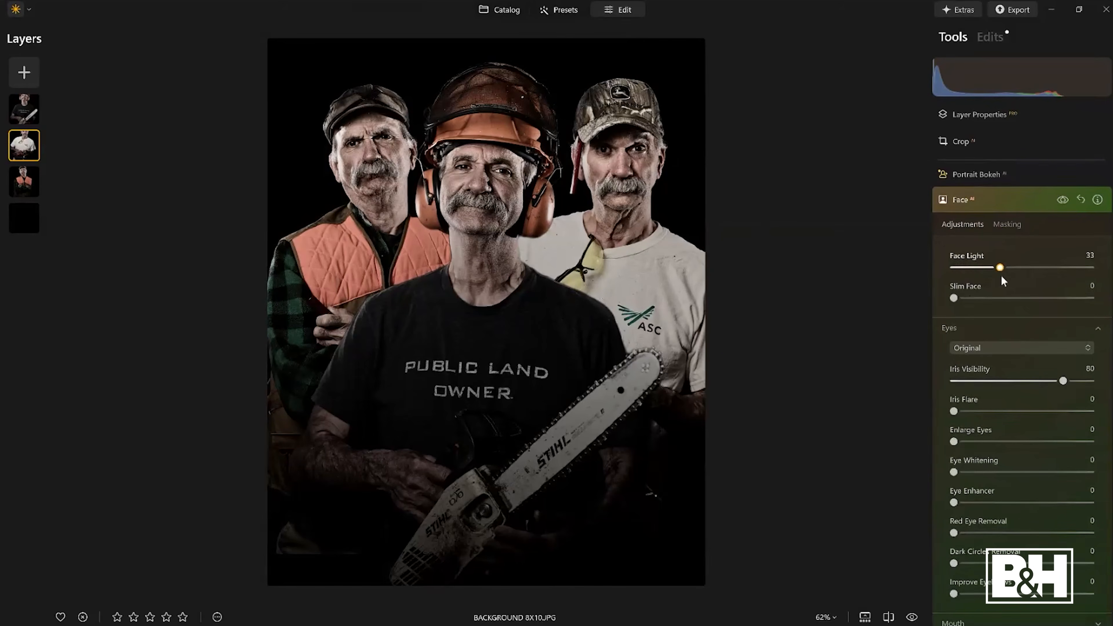
left_click(1026, 208)
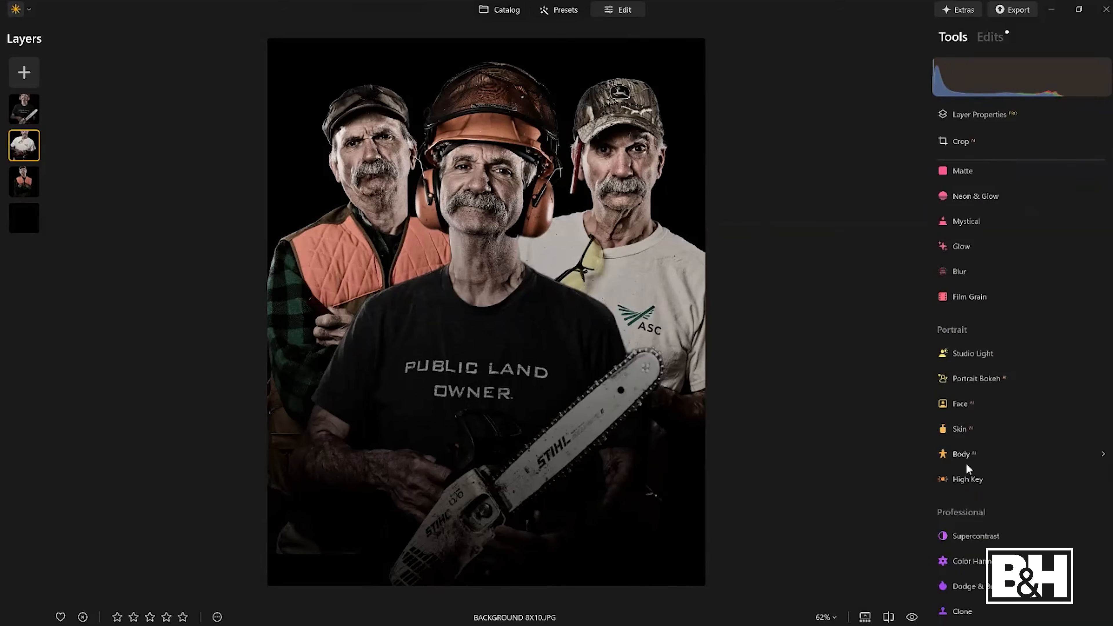
- Compare the composite before and after, and preview the white T-shirt layer's Face AI edit off and on
left_click(913, 618)
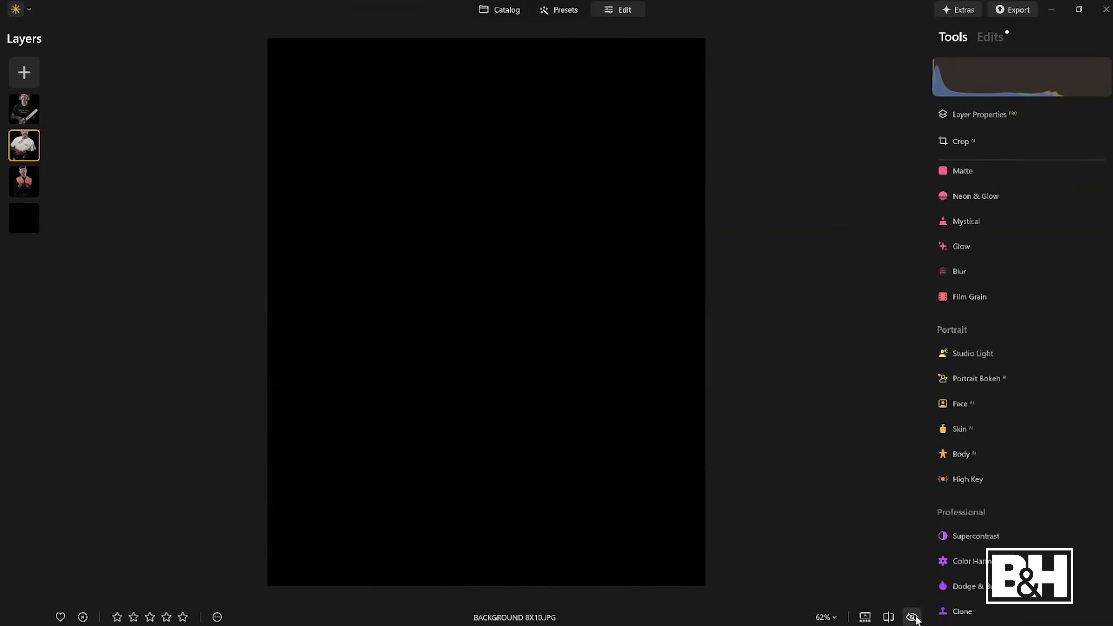
scroll(1024, 192, "up", 10)
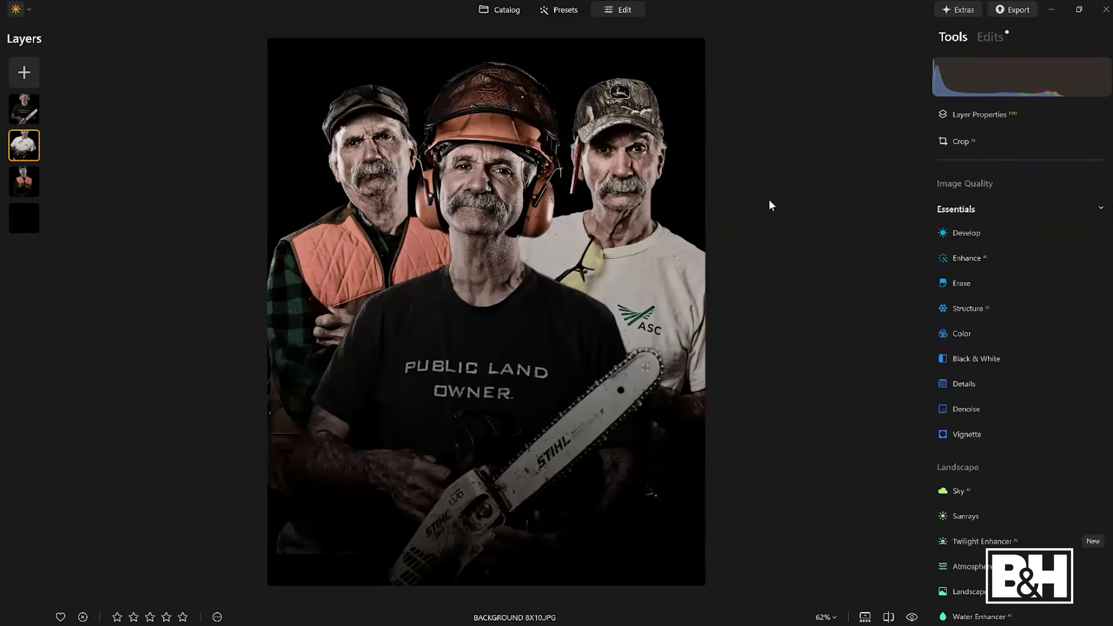
scroll(595, 267, "up", 3)
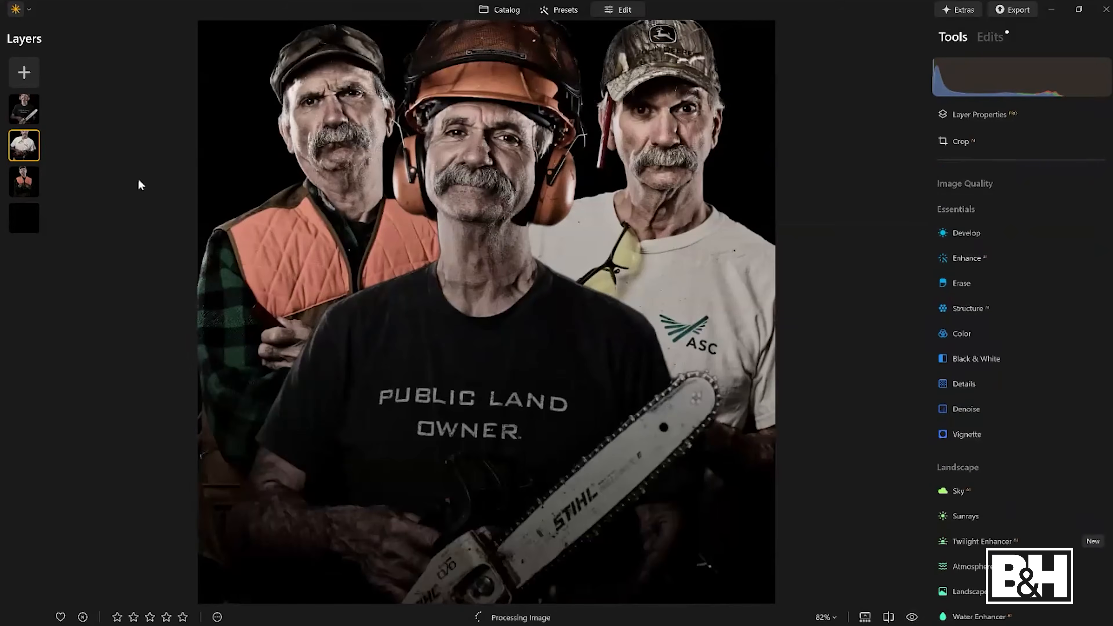
right_click(25, 148)
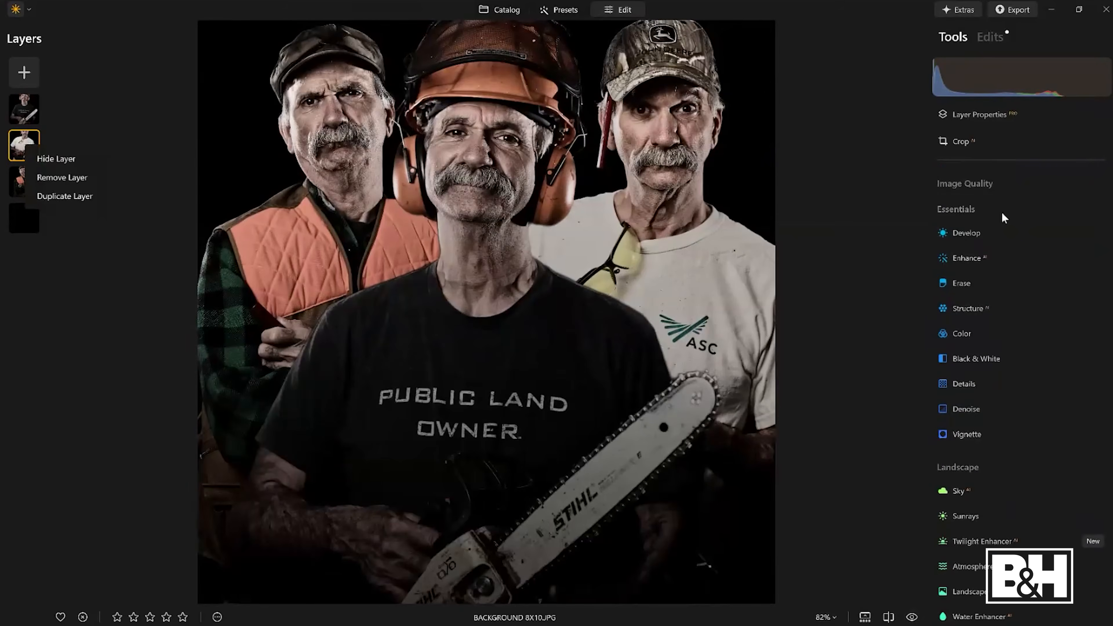
left_click(991, 39)
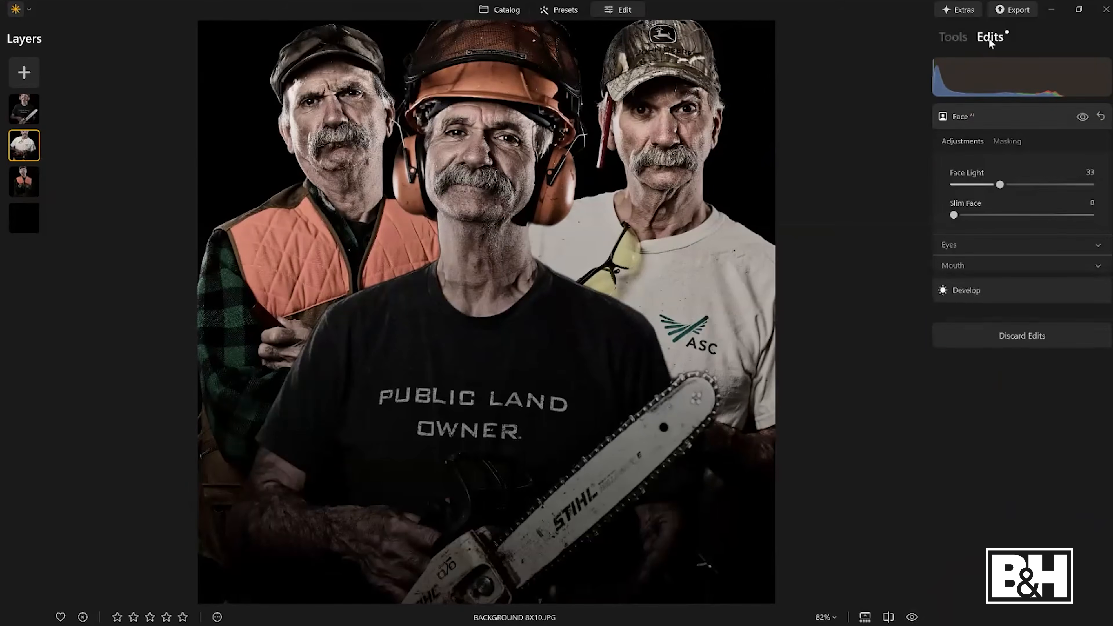
left_click(1082, 117)
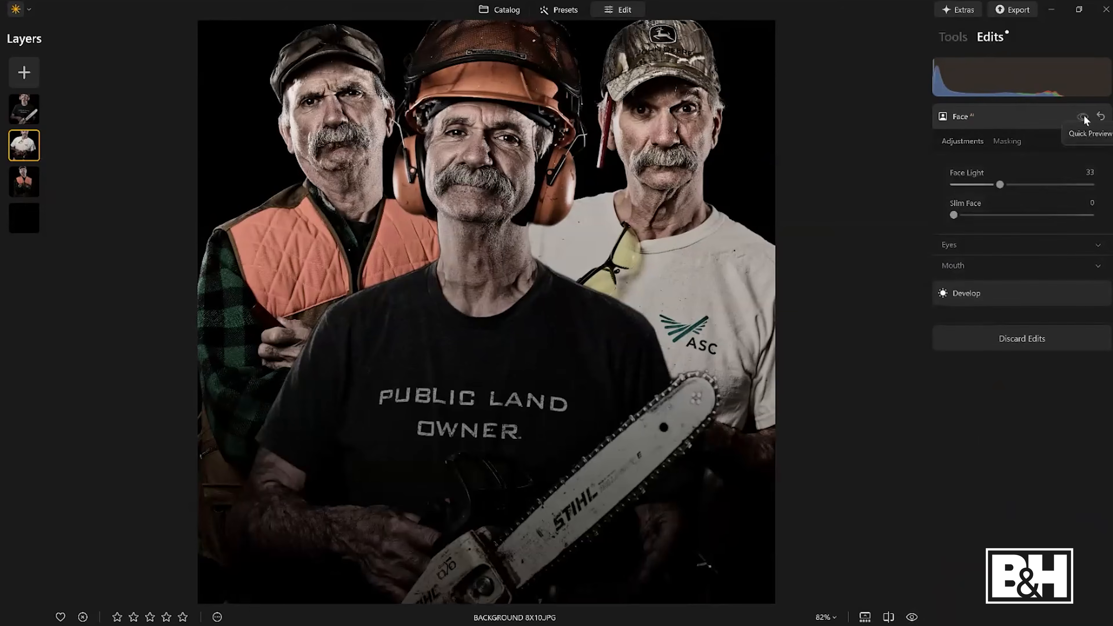
left_click(1082, 117)
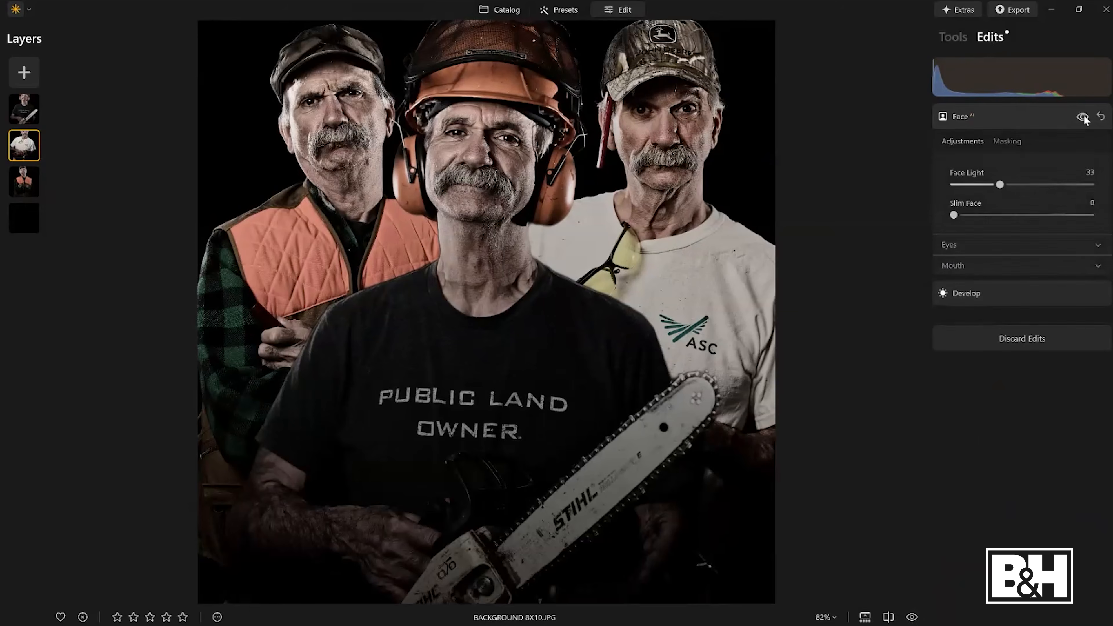
- Enhance the orange-vest portrait layer with Enhance AI, setting Accent to 48
left_click(1047, 119)
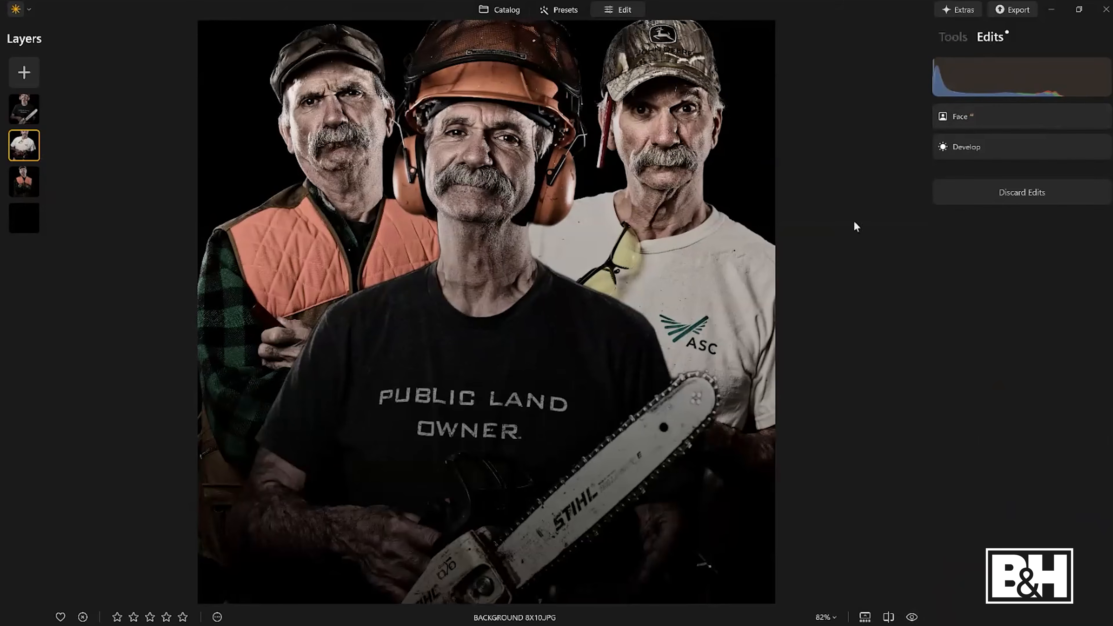
left_click(953, 37)
left_click(24, 181)
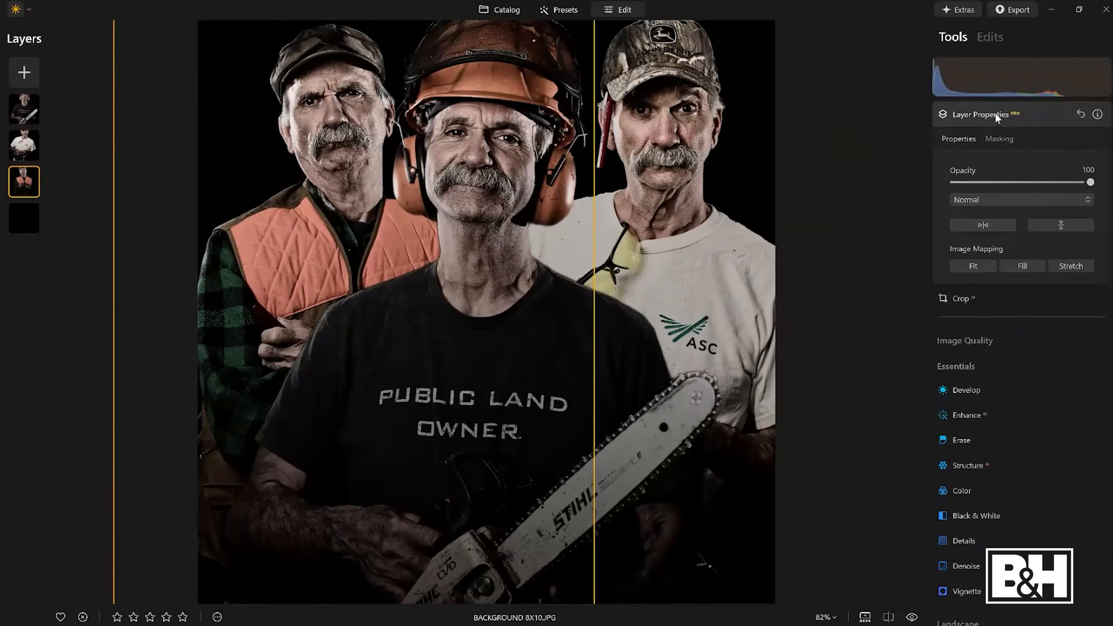
left_click(960, 417)
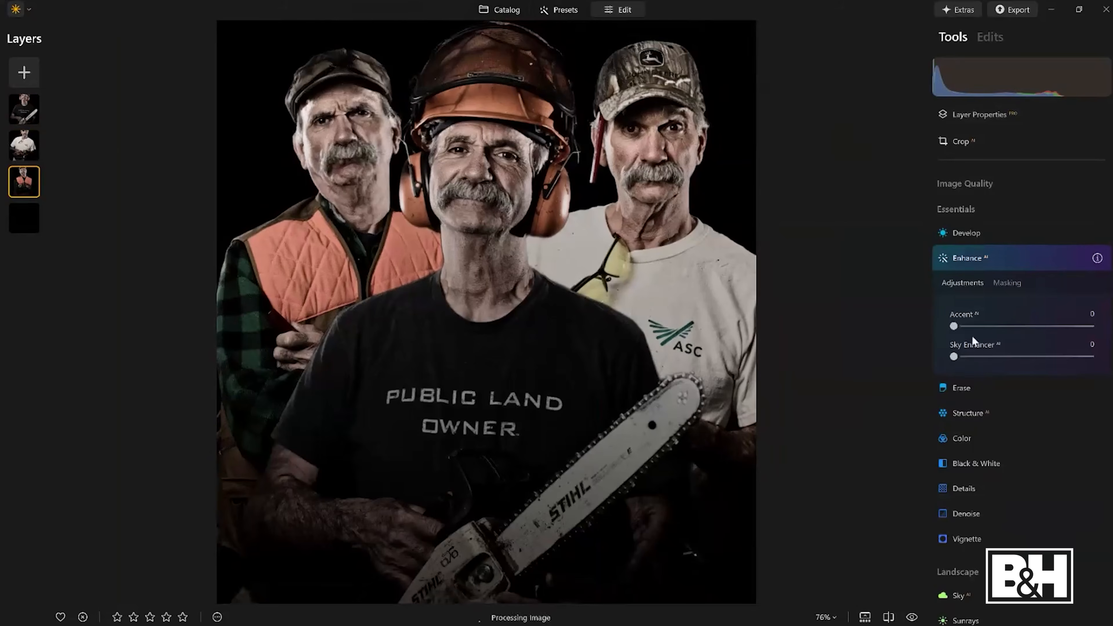
left_click_drag(954, 326, 1023, 337)
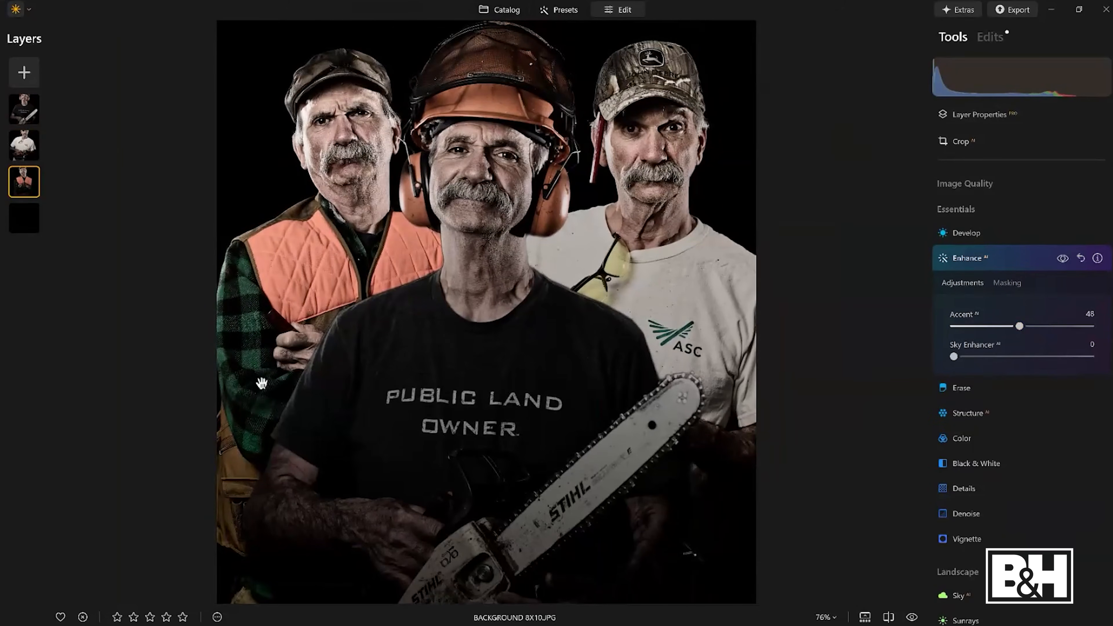
left_click(1004, 257)
- Darken the orange-vest layer with Develop Exposure at -1.41, masked by a linear gradient covering the lower part of the body
left_click(966, 233)
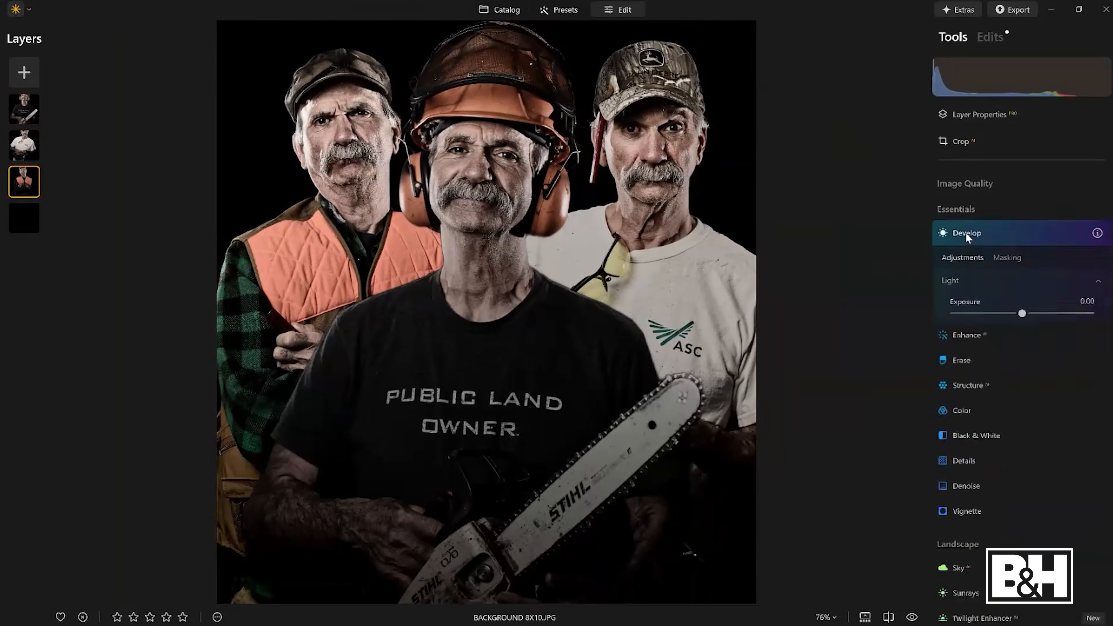
mouse_move(1021, 280)
left_mouse_down()
mouse_move(992, 285)
mouse_move(1003, 284)
left_mouse_up()
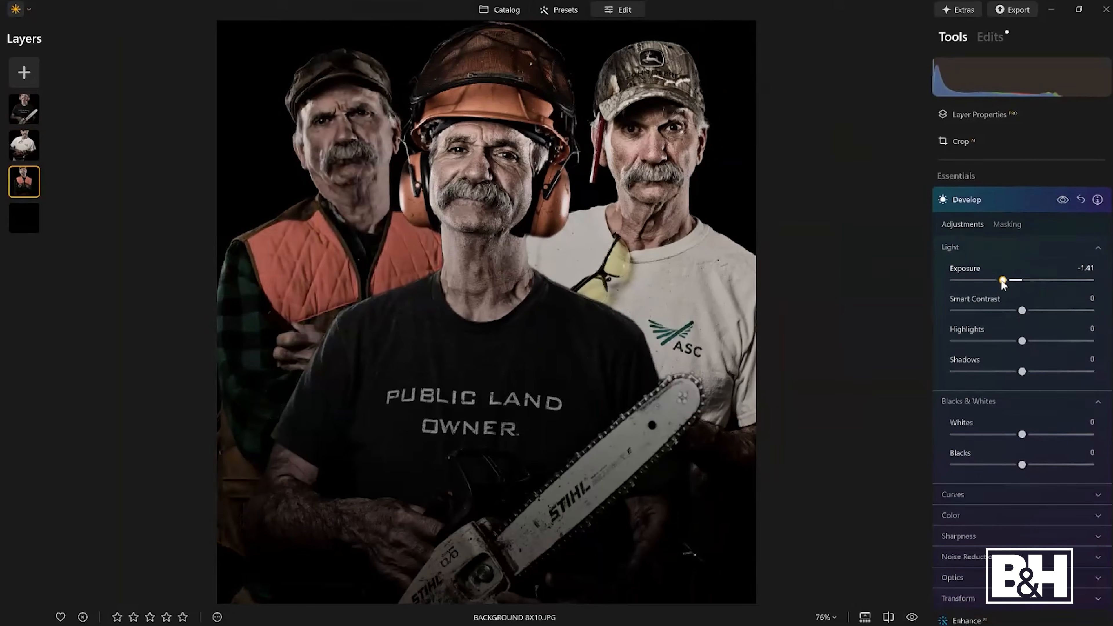
left_click(1007, 225)
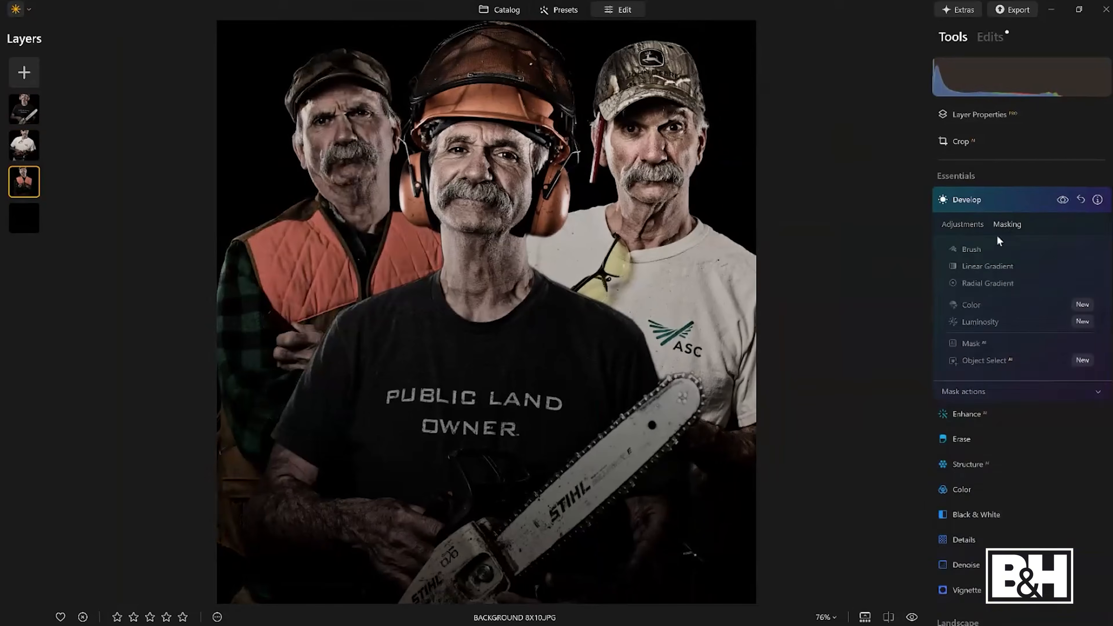
left_click(986, 266)
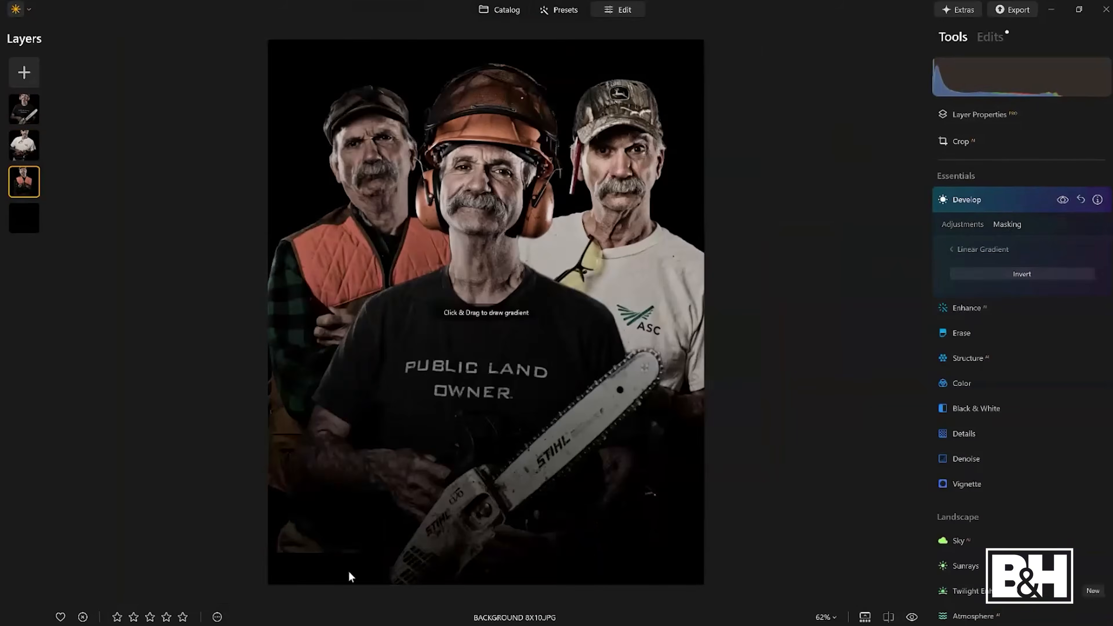
left_click_drag(333, 586, 356, 268)
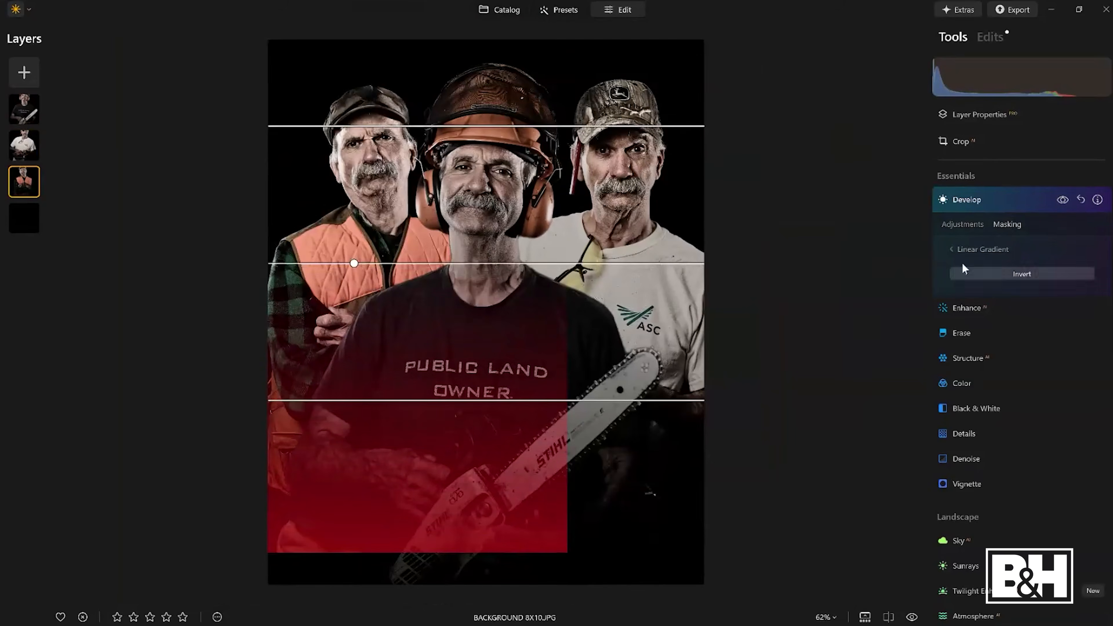
left_click(966, 248)
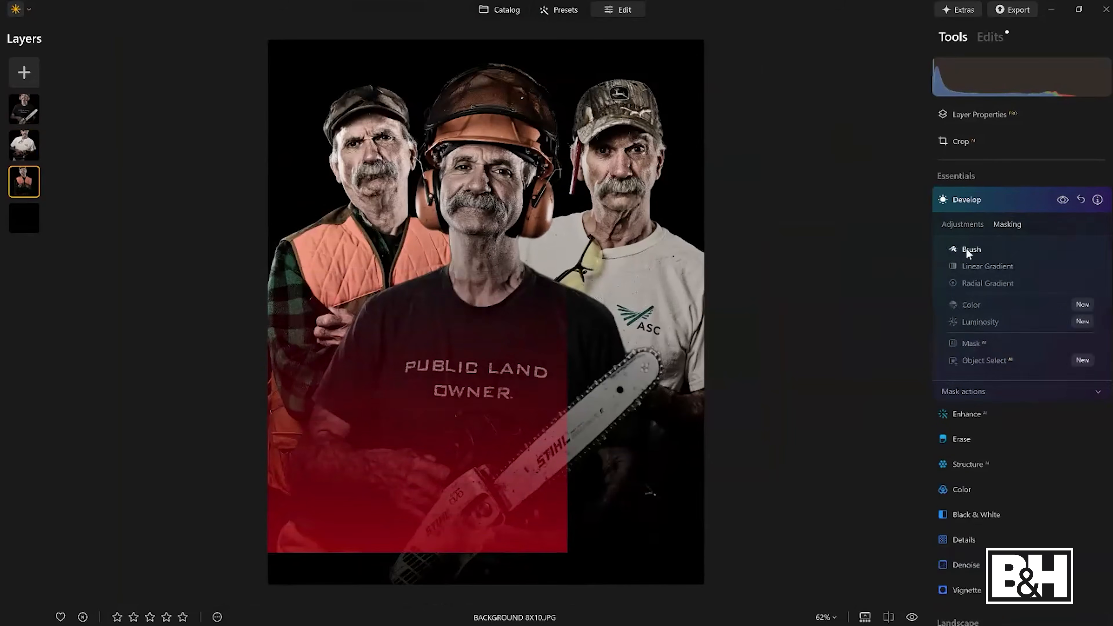
- Compare the orange-vest layer with and without the masked Develop adjustment, and close Develop
left_click(1062, 200)
left_click(1063, 200)
left_click(1011, 206)
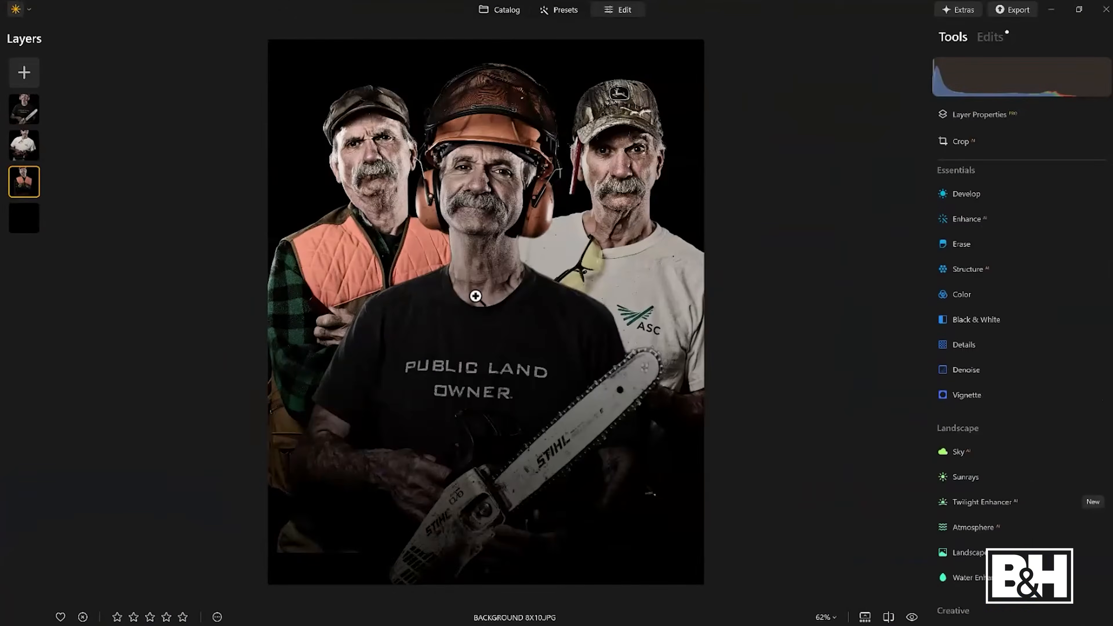
- Open the raw studio portrait of the man holding the chainsaw from the catalog for editing
key("g")
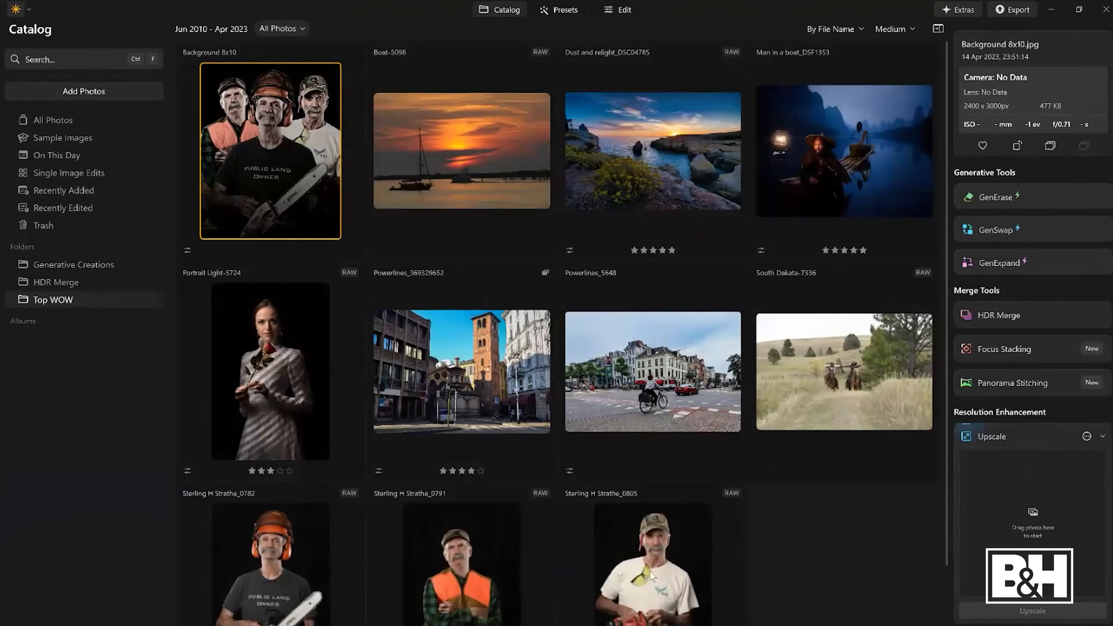
double_click(288, 554)
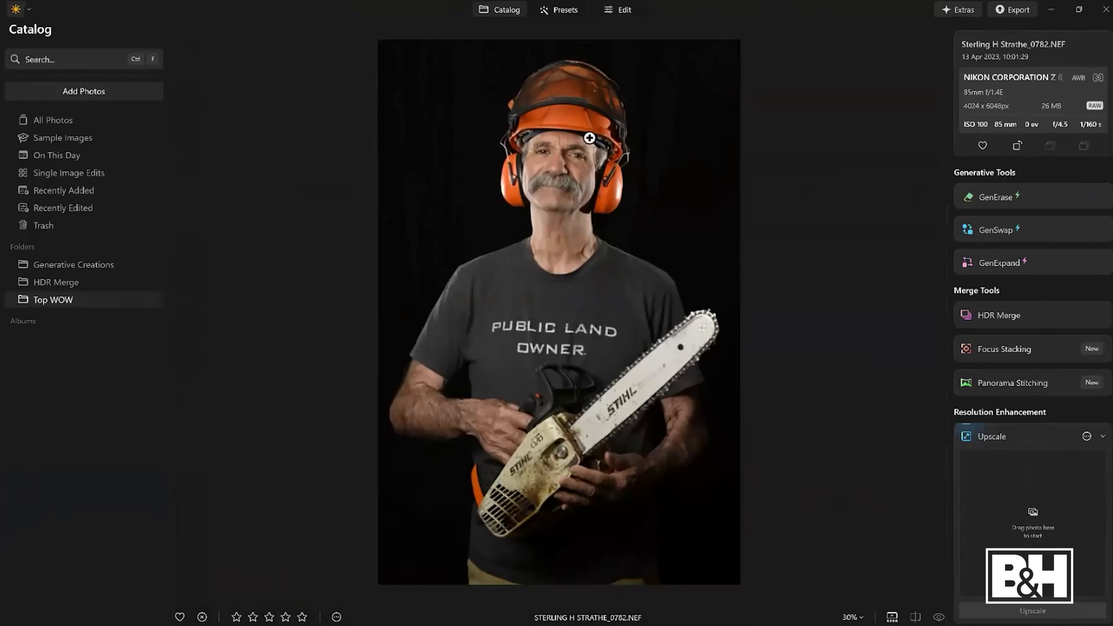
left_click(626, 11)
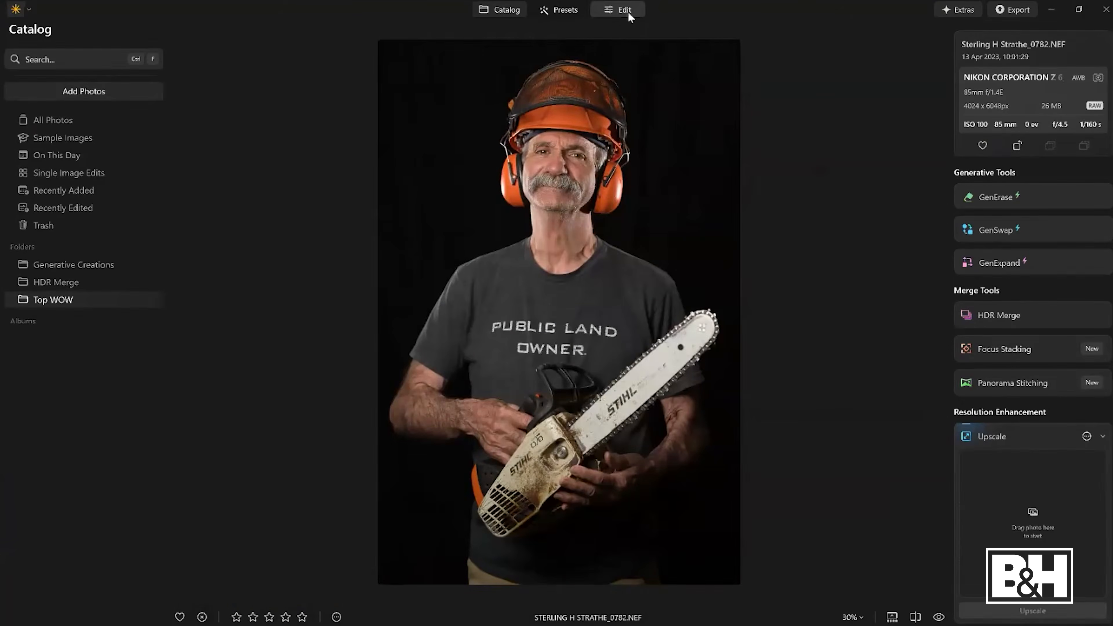
- Apply Dramatic to the chainsaw portrait with Amount 75, Local Contrast 68 and Brightness -26, and compare it off and on
scroll(1012, 452, "down", 10)
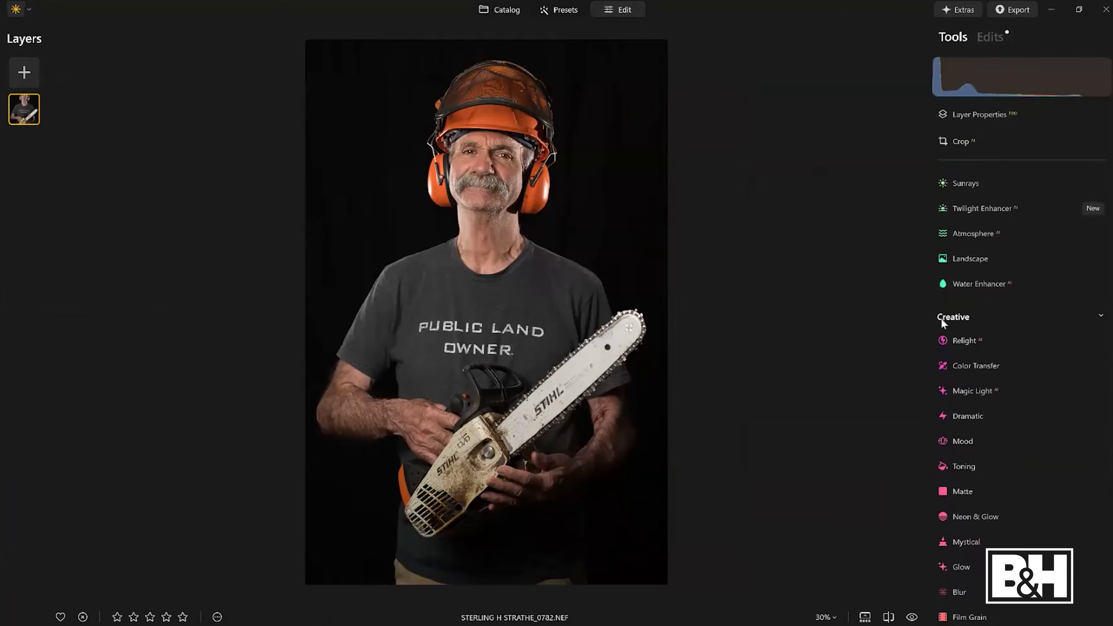
left_click(966, 413)
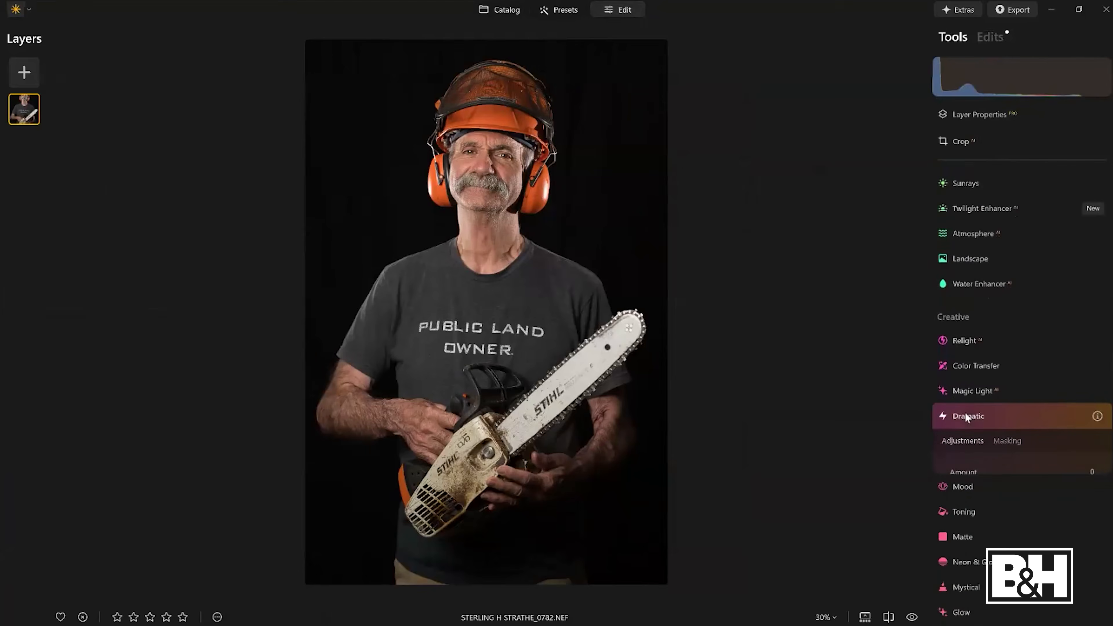
left_click(1098, 416)
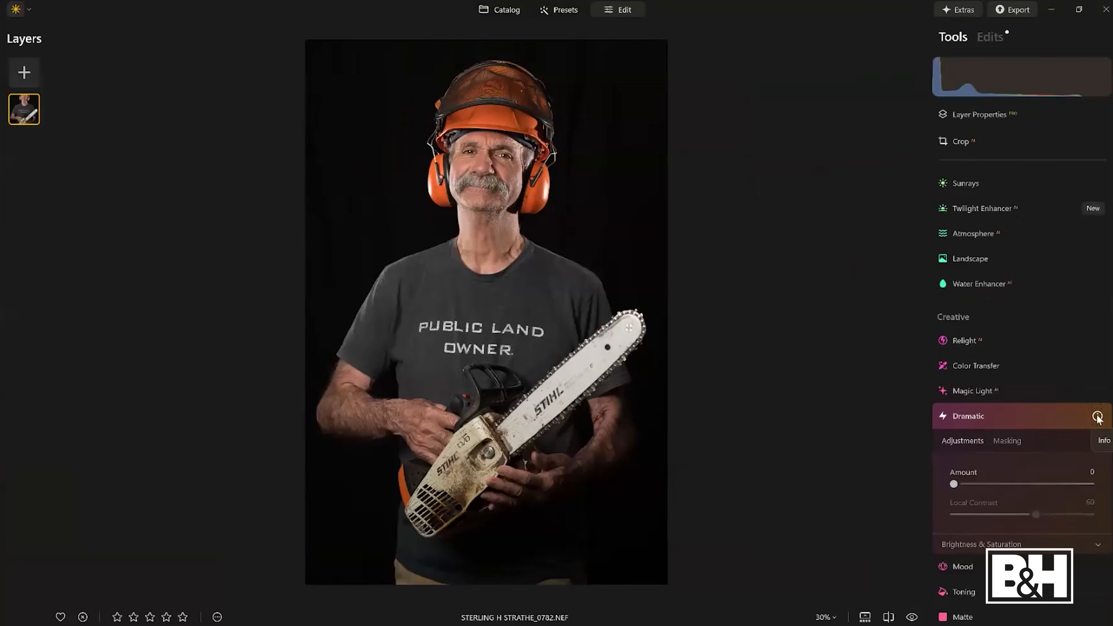
left_click_drag(954, 485, 1048, 516)
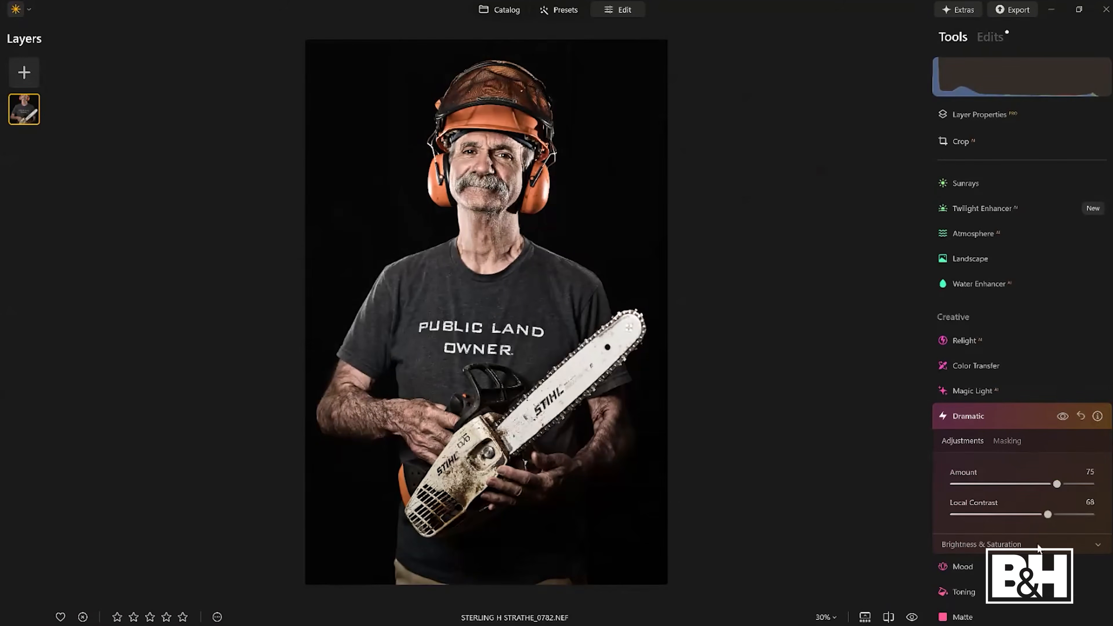
left_click(1039, 545)
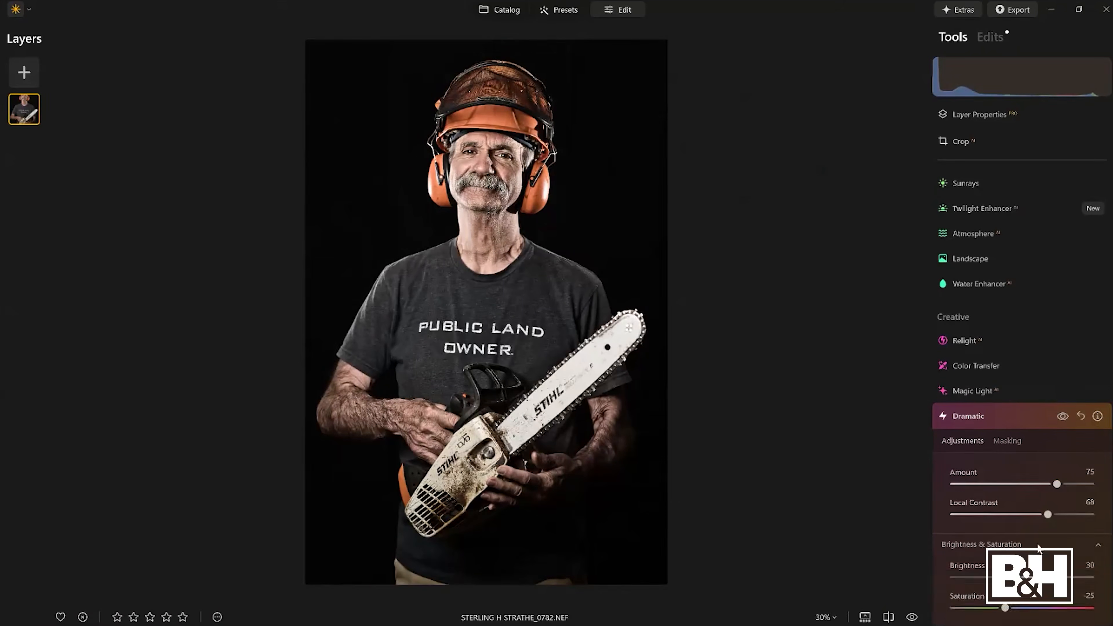
left_click_drag(1043, 556, 1003, 557)
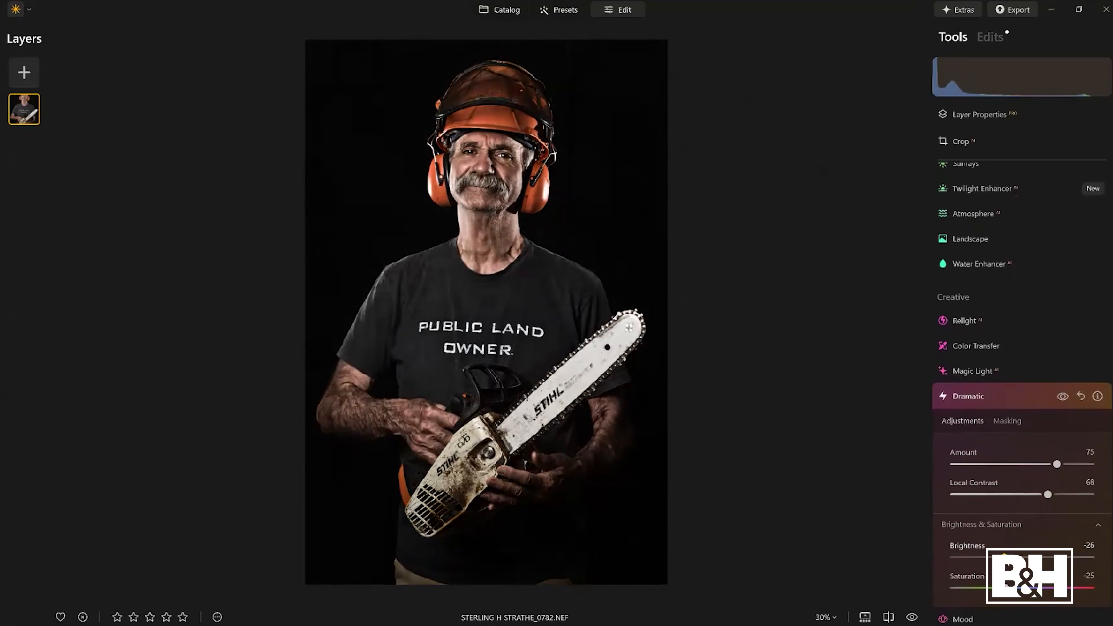
left_click(1062, 396)
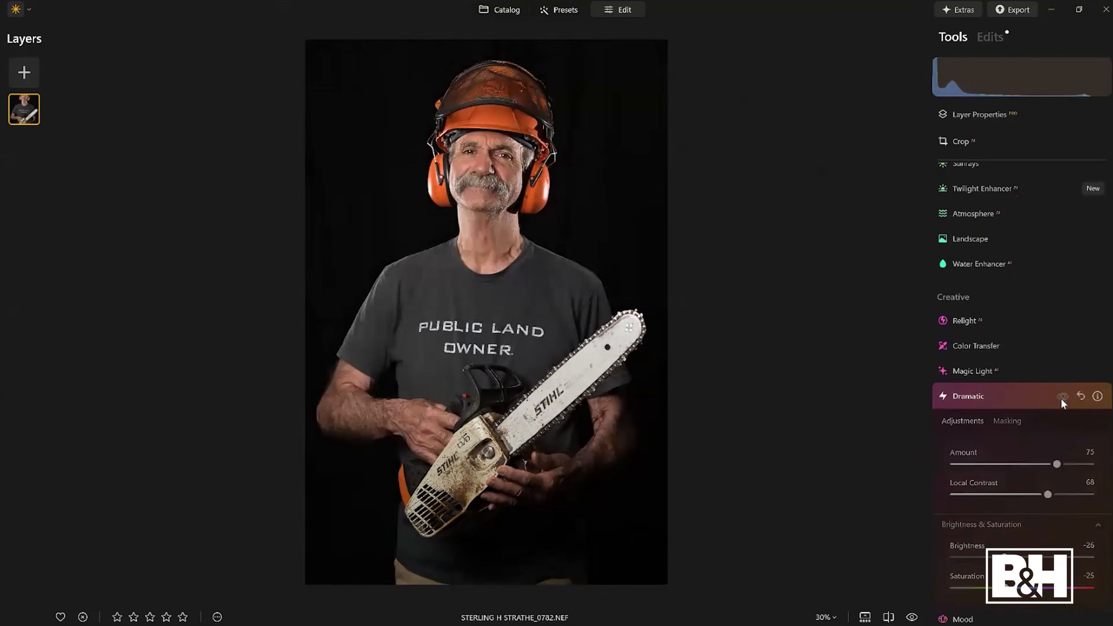
left_click(1063, 397)
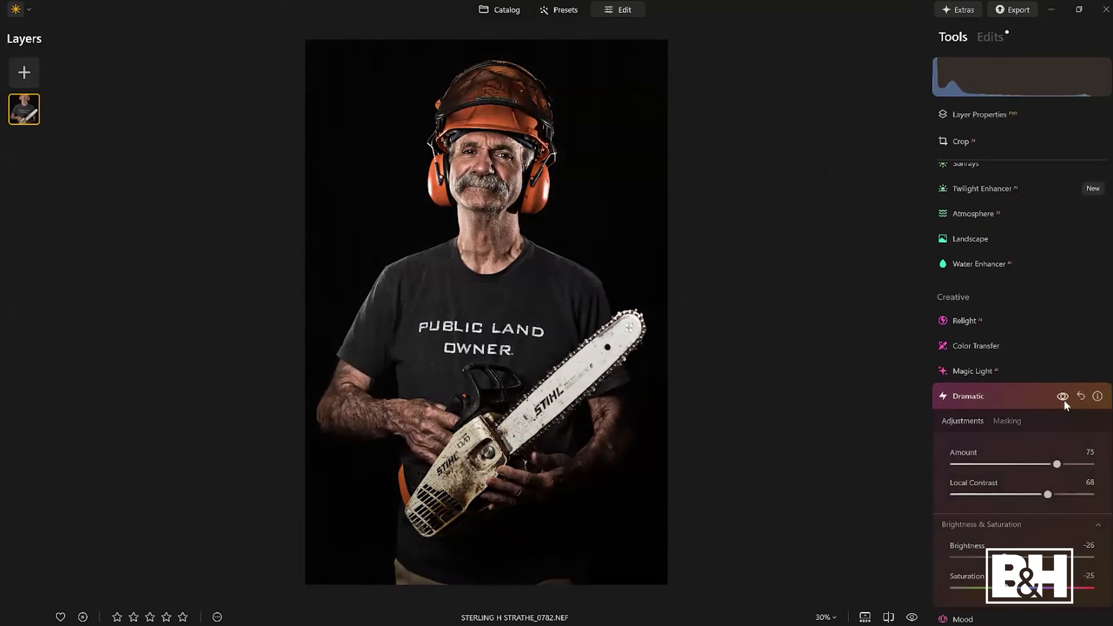
- Read the Dramatic tool's section in the online user guide in the browser, and return to Luminar Neo
mouse_move(1097, 399)
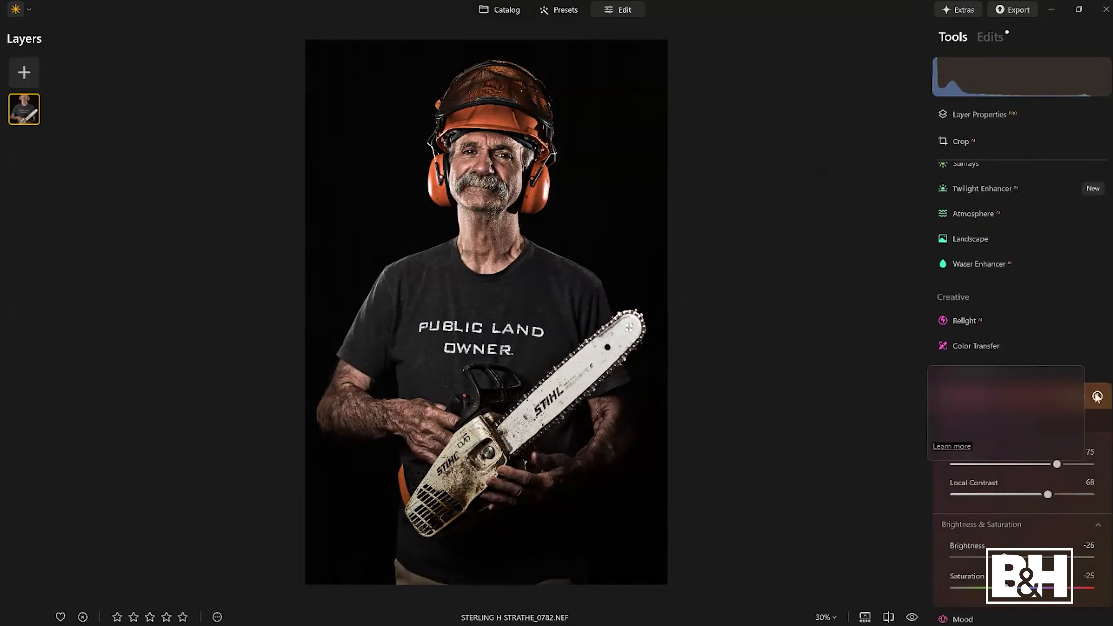
left_click(952, 449)
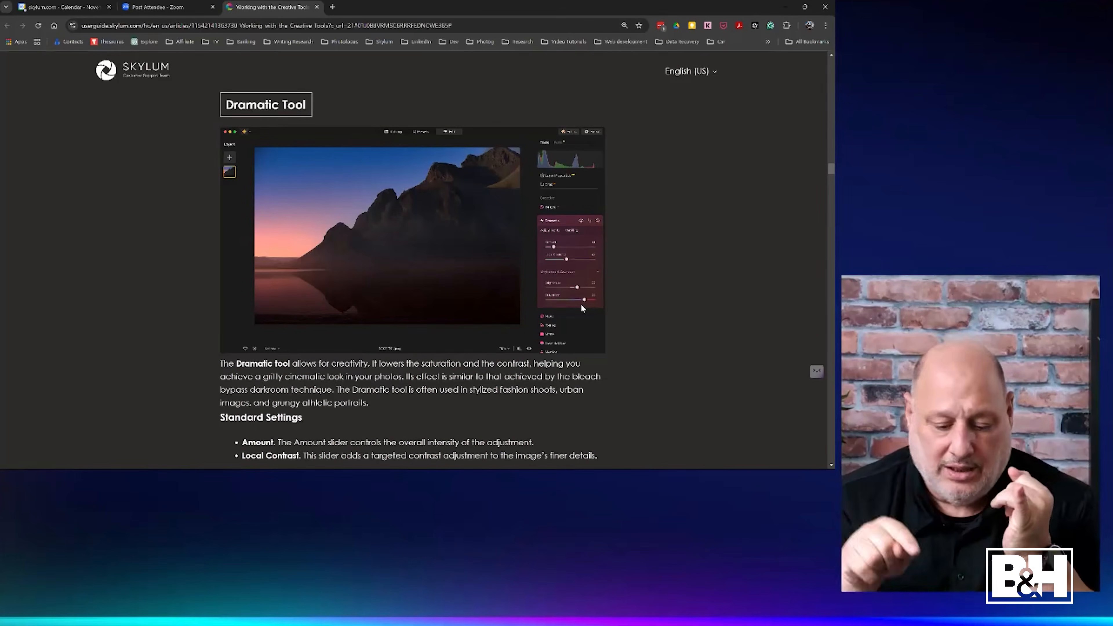
scroll(574, 300, "down", 7)
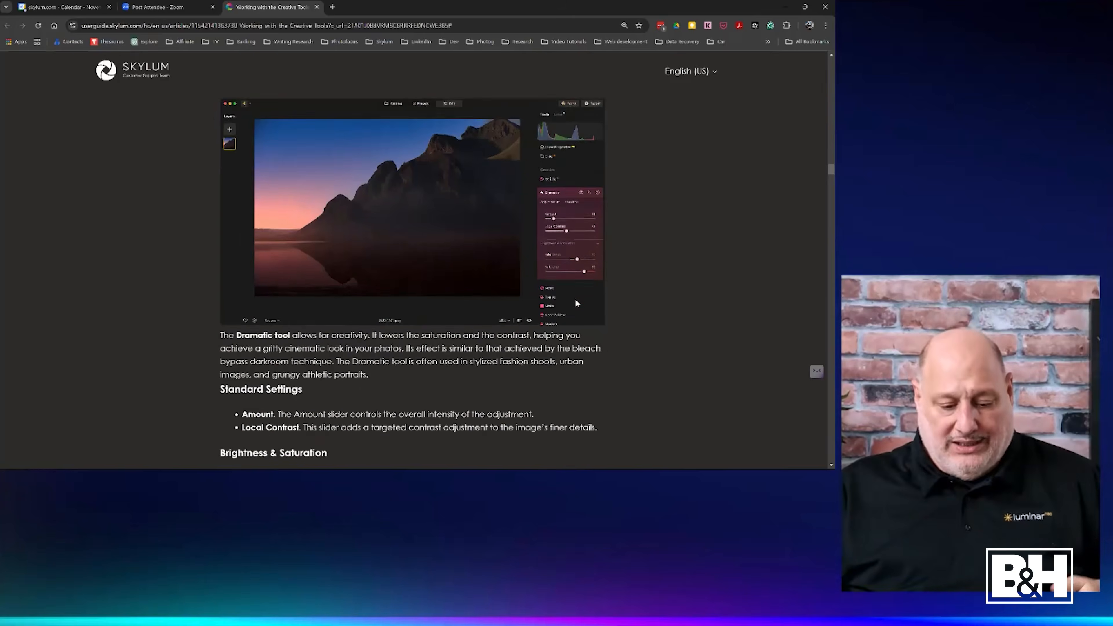
scroll(576, 300, "up", 2)
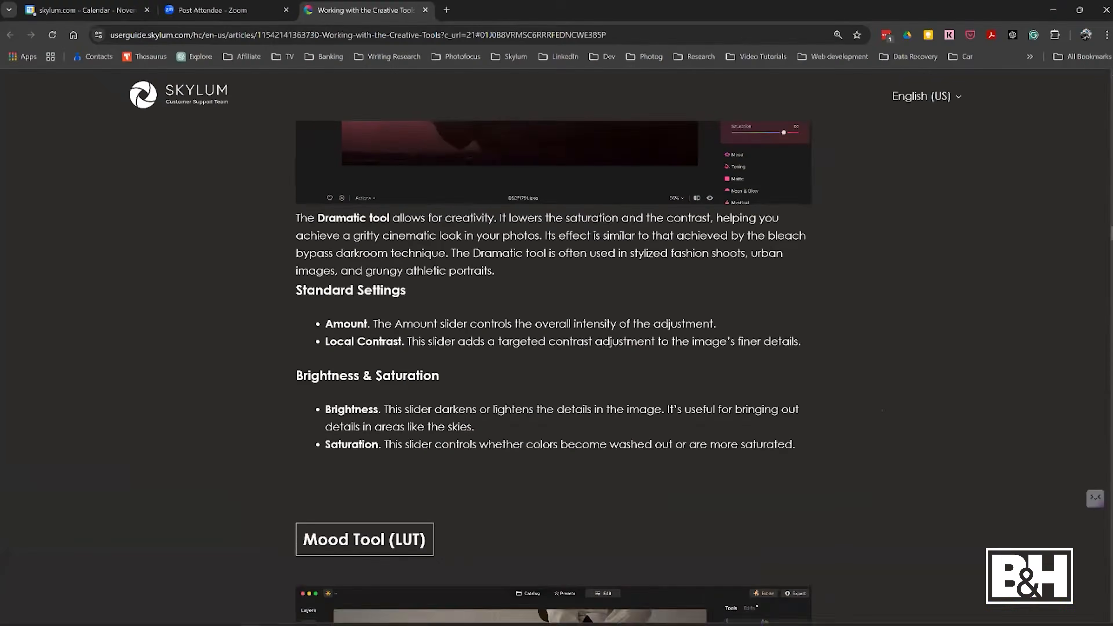
left_click(765, 616)
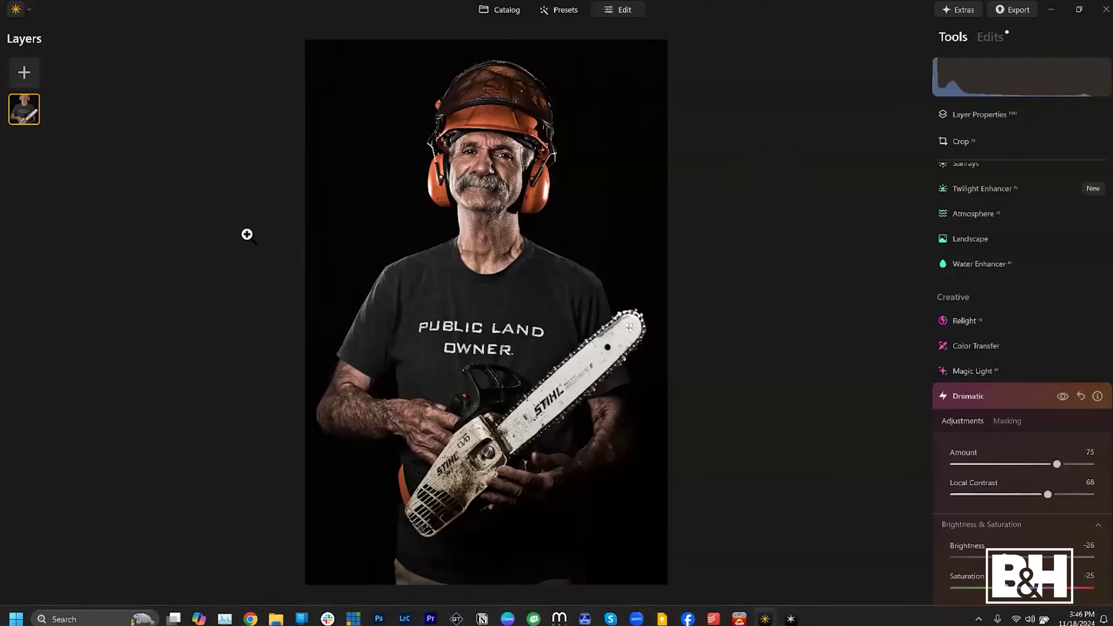
- Open the Onboarding tour from the help resources, view its first two pages, and close it
left_click(31, 10)
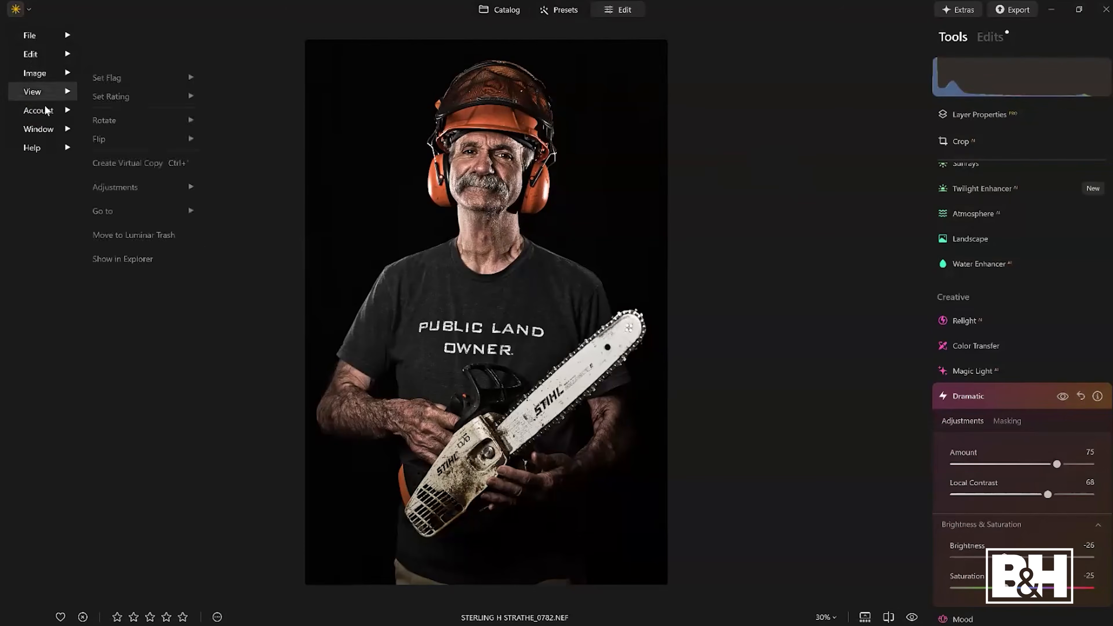
mouse_move(52, 155)
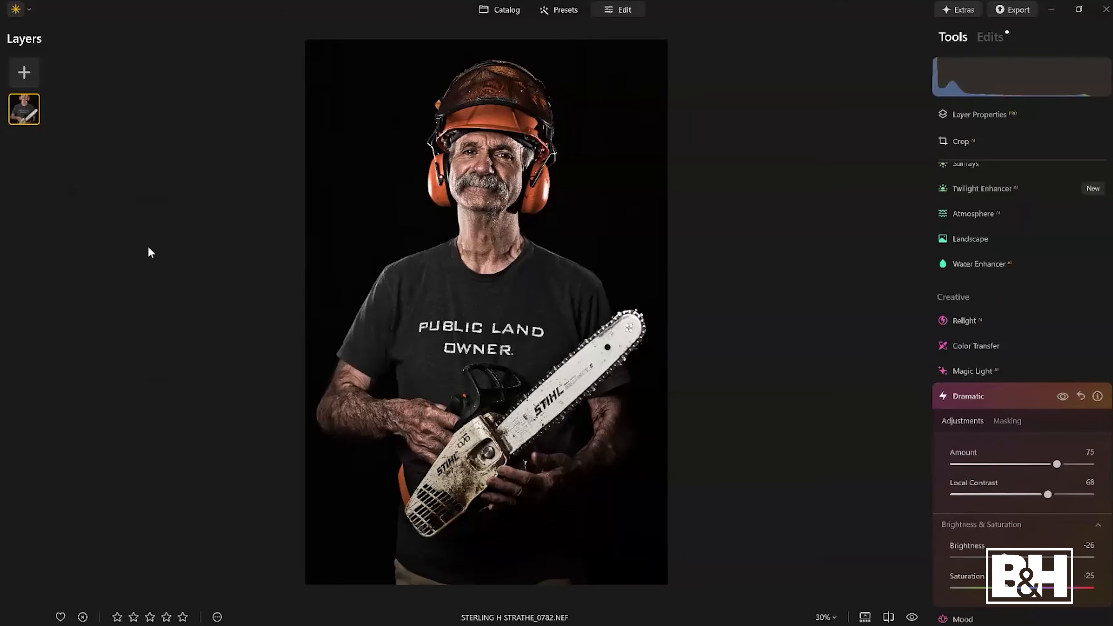
left_click(17, 13)
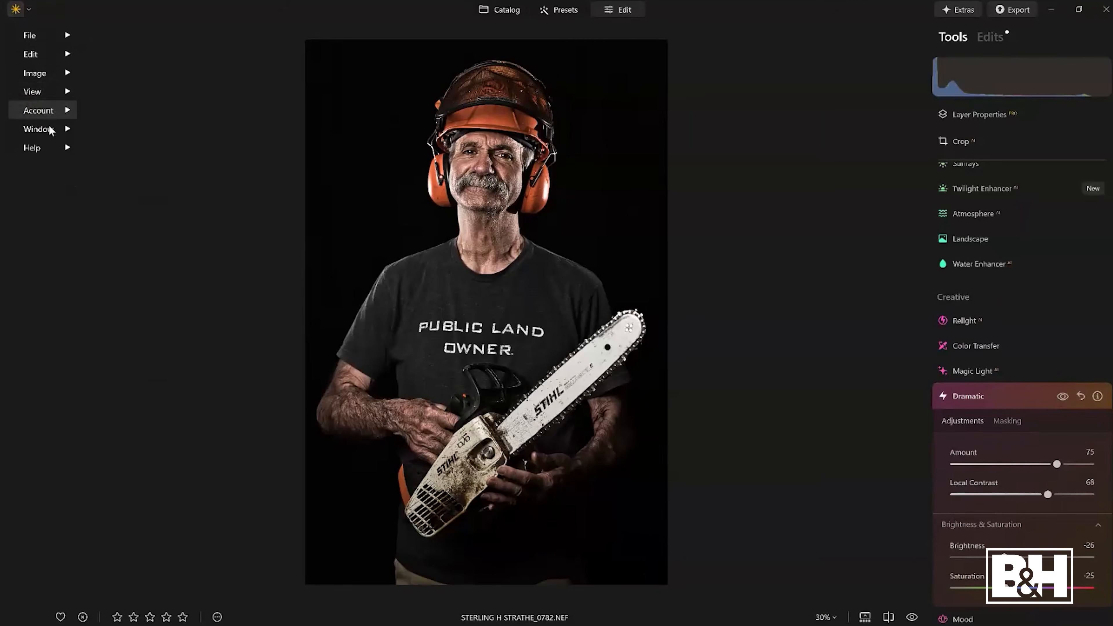
mouse_move(53, 148)
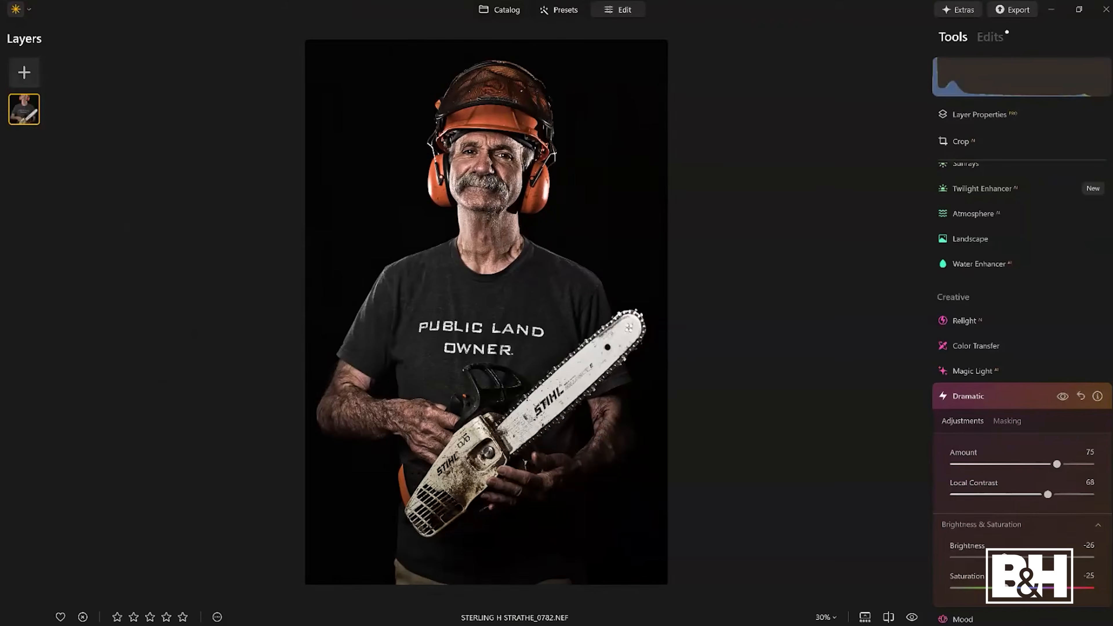
left_click(15, 9)
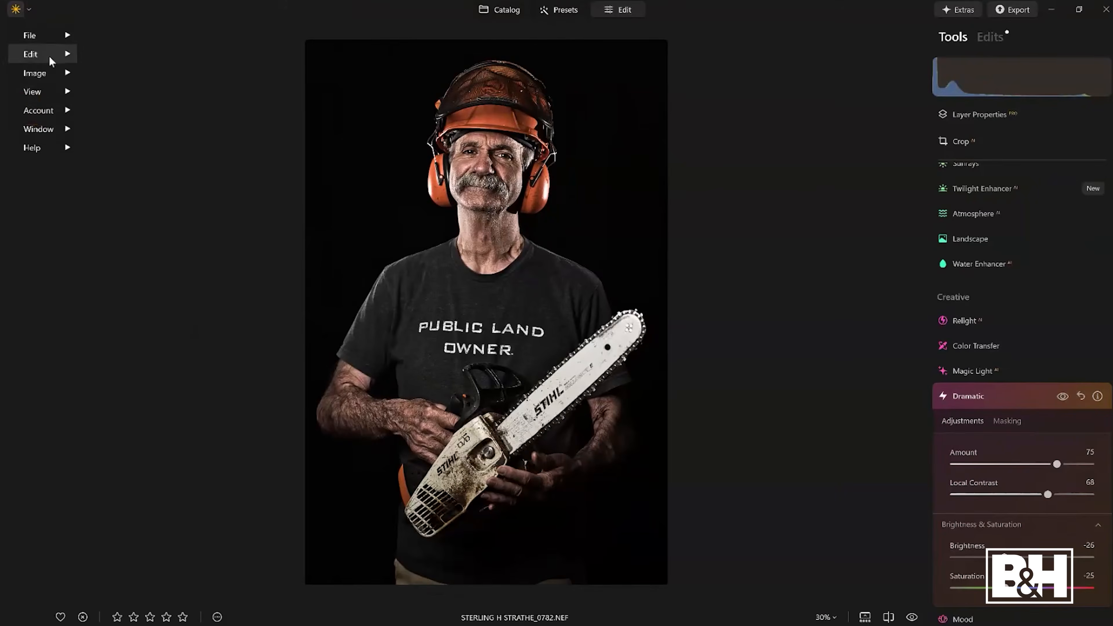
mouse_move(43, 146)
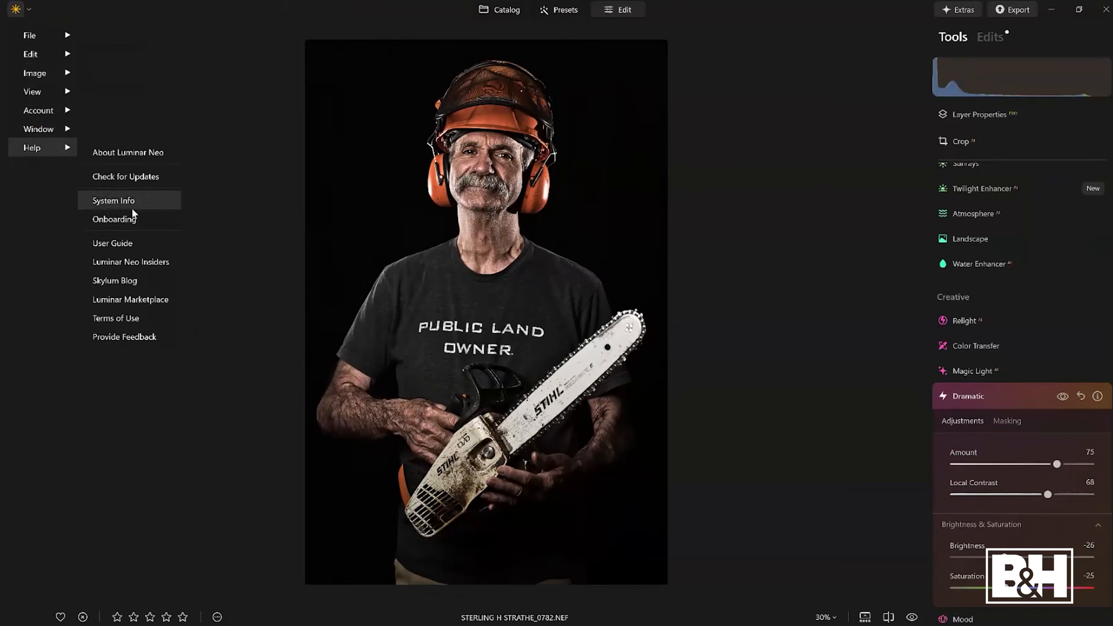
left_click(131, 220)
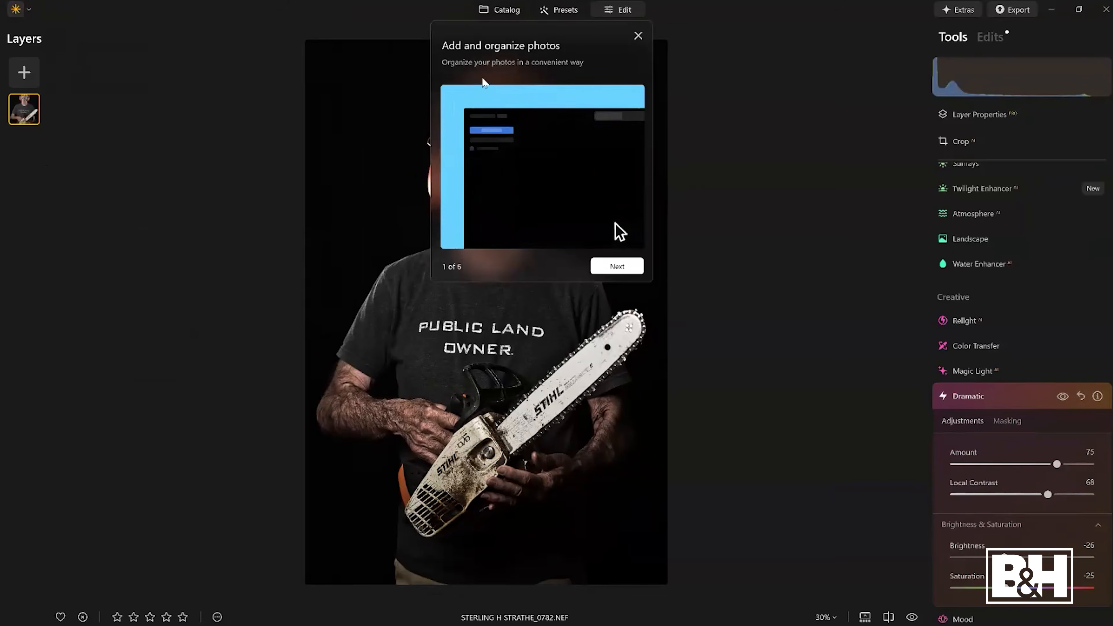
left_click(628, 268)
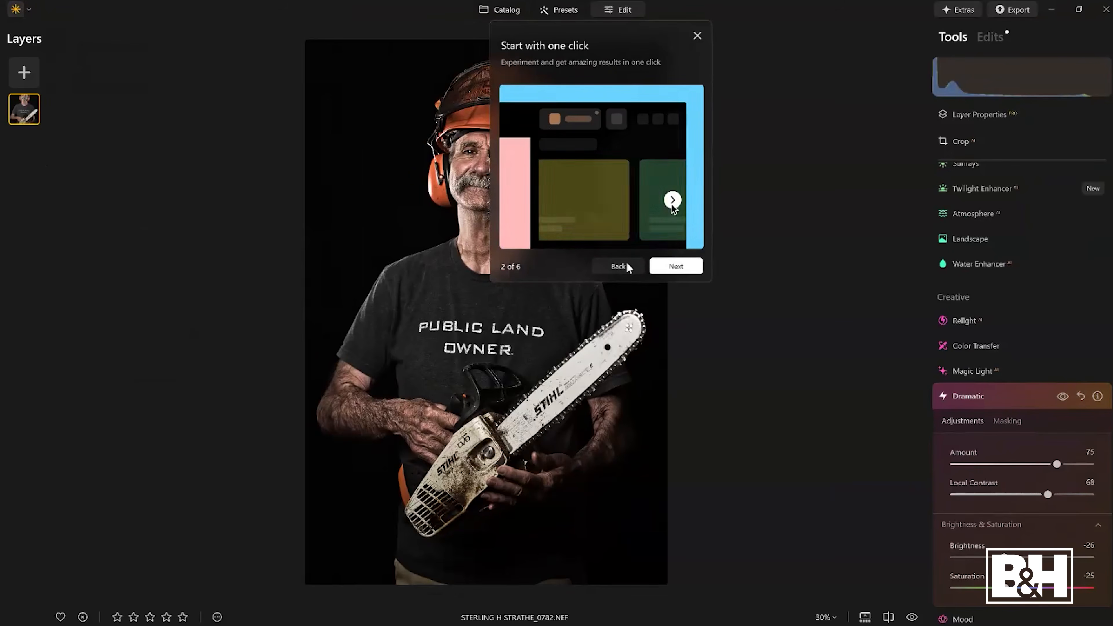
left_click(697, 37)
- Open the "Supersharp tutorial before" photo from the catalog's Sample Images
key("g")
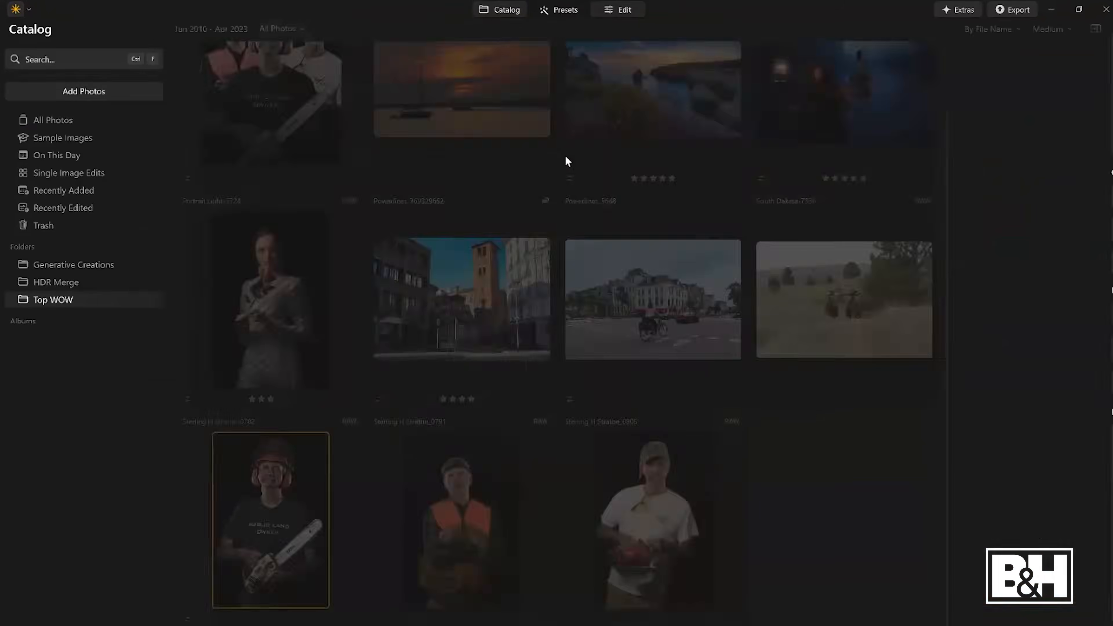
left_click(73, 141)
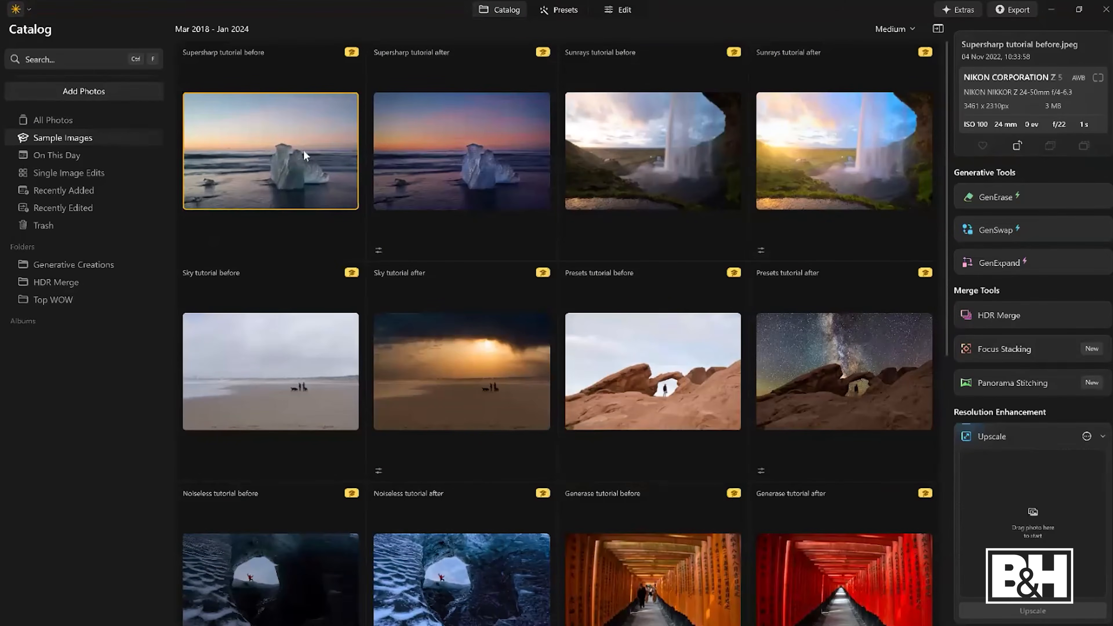
double_click(334, 156)
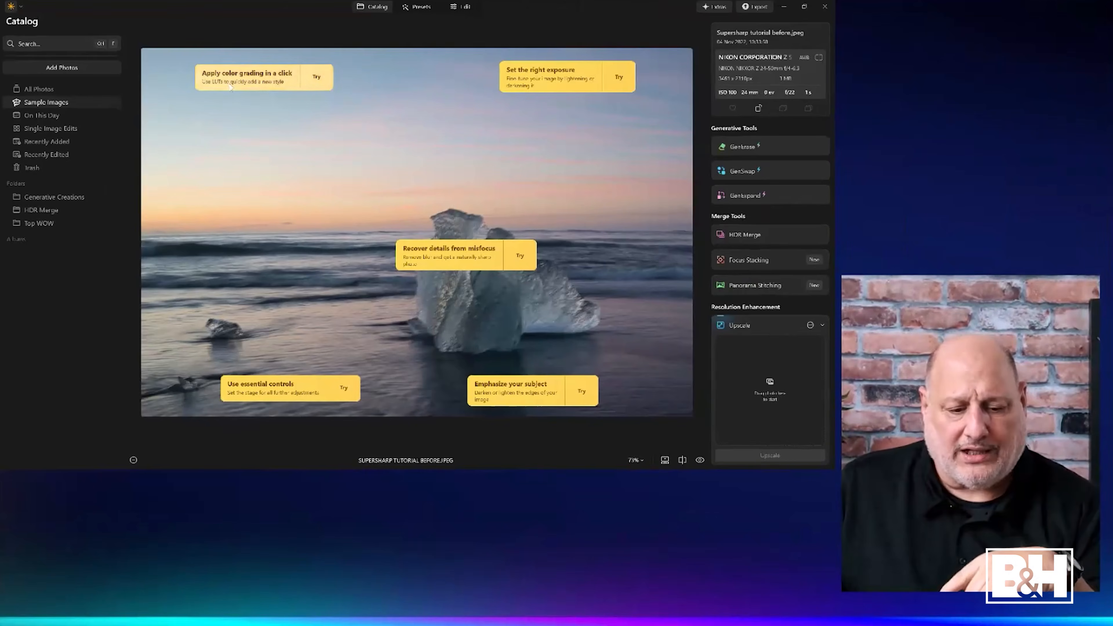
- Follow the sample photo's color grading hint, apply the San Diego LUT from Cinematic Toning, and increase the Mood amount
left_click(317, 78)
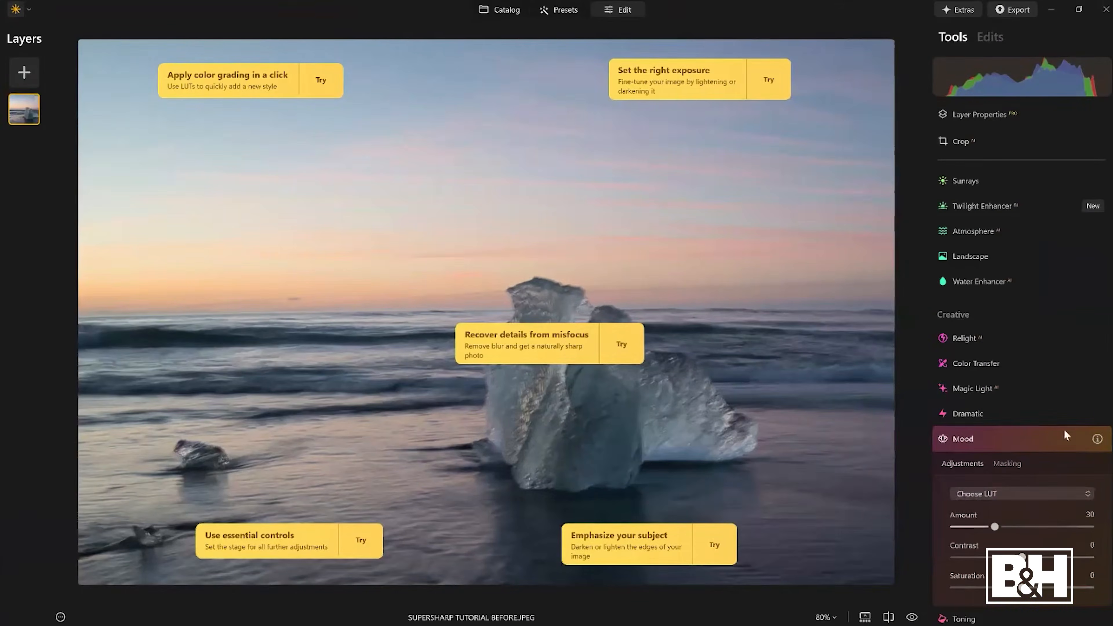
left_click(1017, 490)
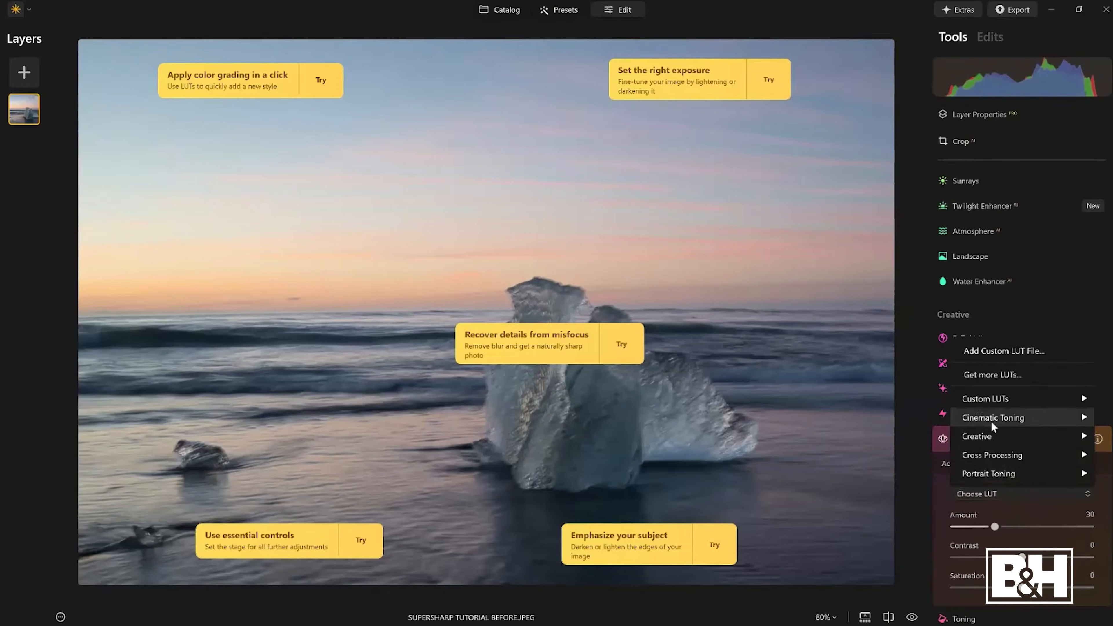
mouse_move(992, 423)
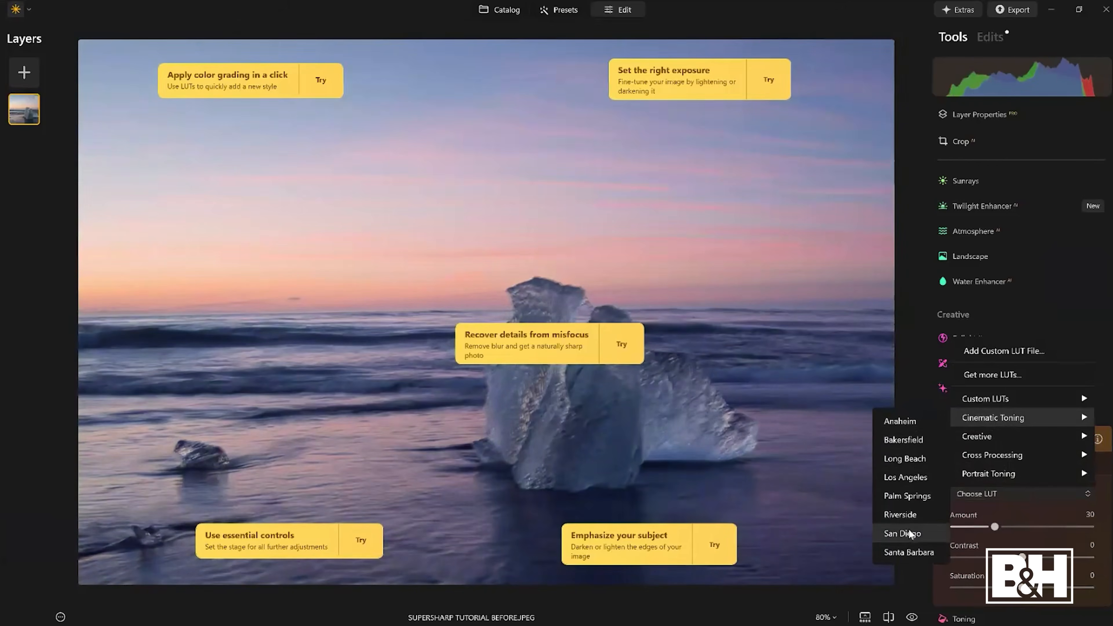
left_click(909, 533)
left_click_drag(994, 526, 1036, 527)
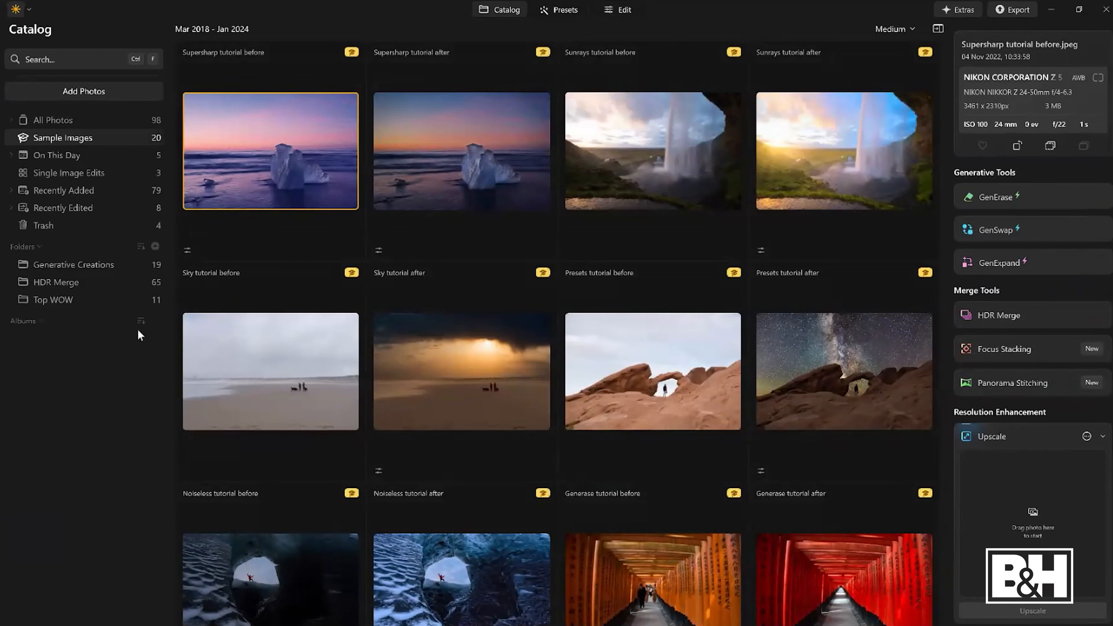
- Open the raw photo South Dakota-7336 of the two horseback riders from the Top WOW folder
left_click(63, 299)
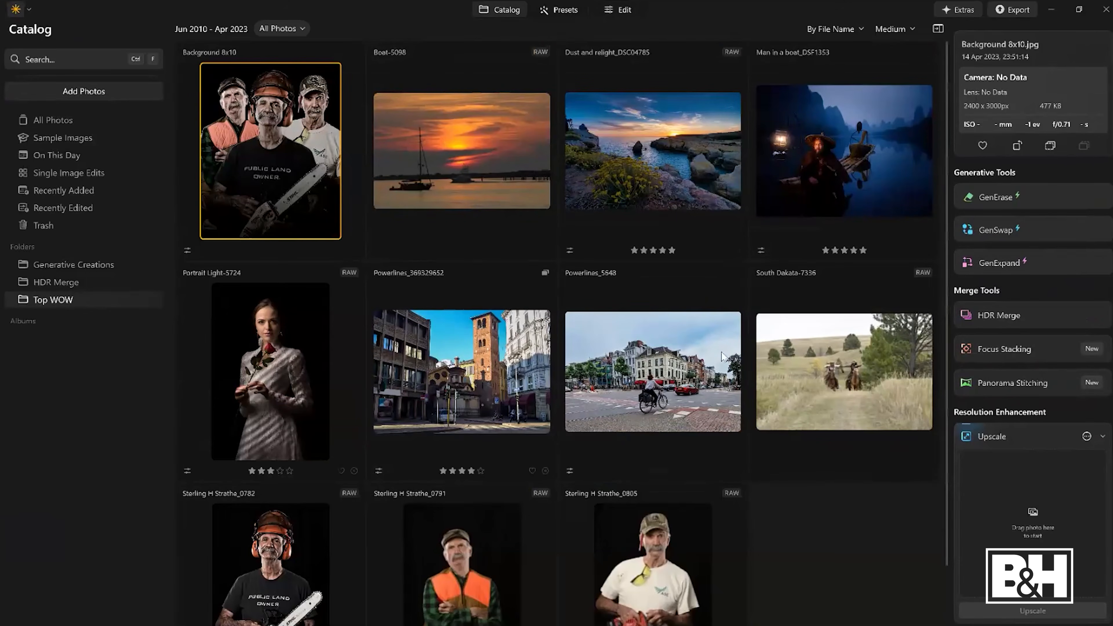
left_click(808, 353)
double_click(807, 348)
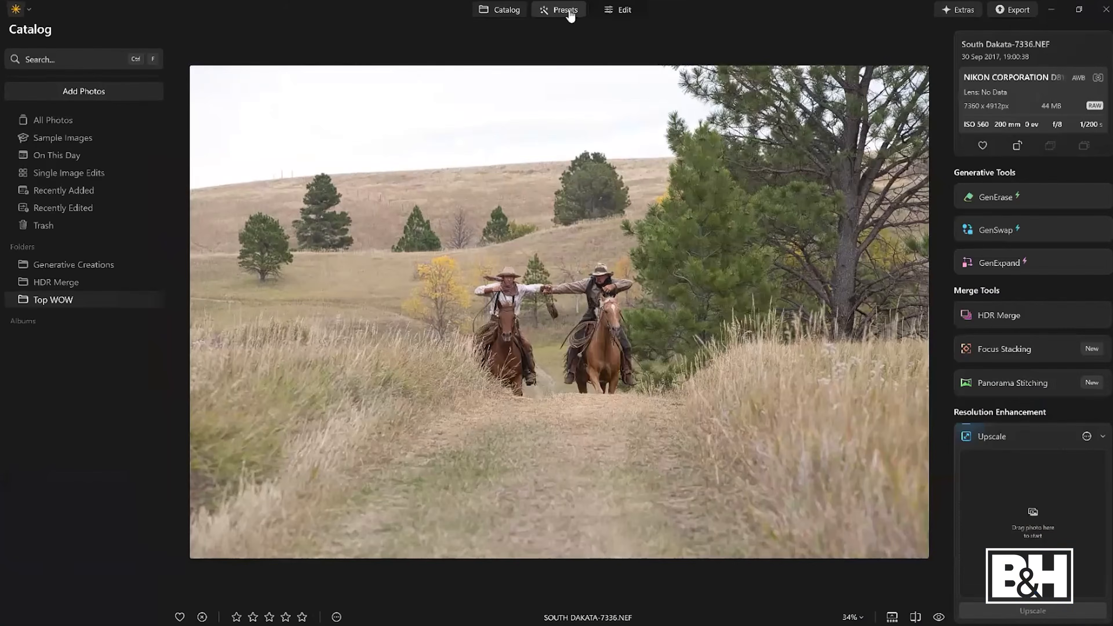
- Preview the Scenery collection presets on the riders photo, apply Fast Fix at 100, and compare before and after
left_click(569, 14)
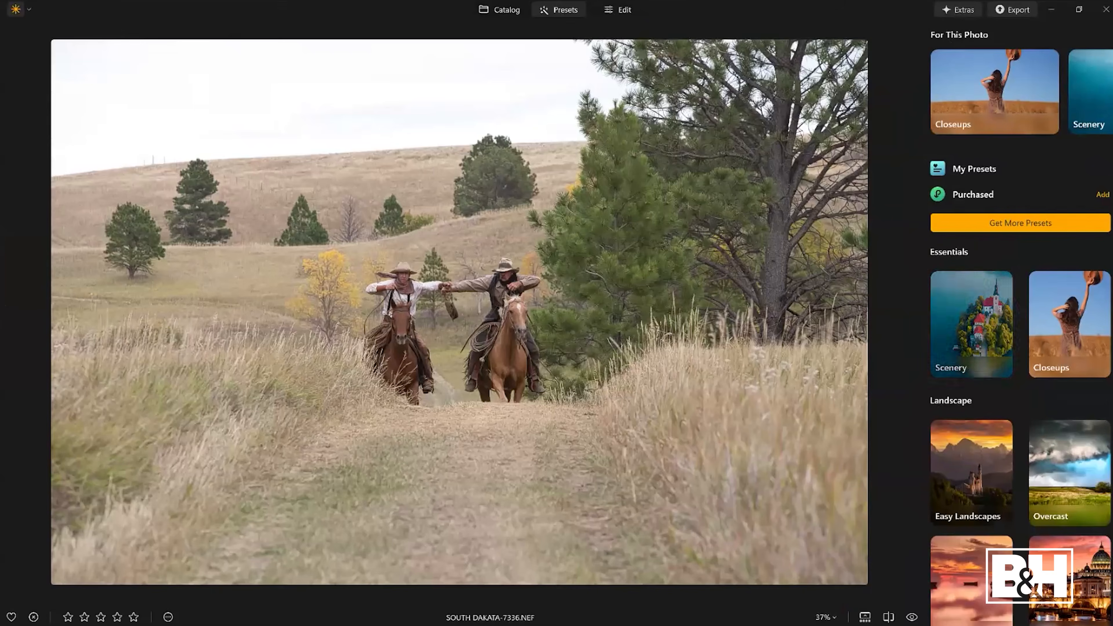
left_click(1102, 96)
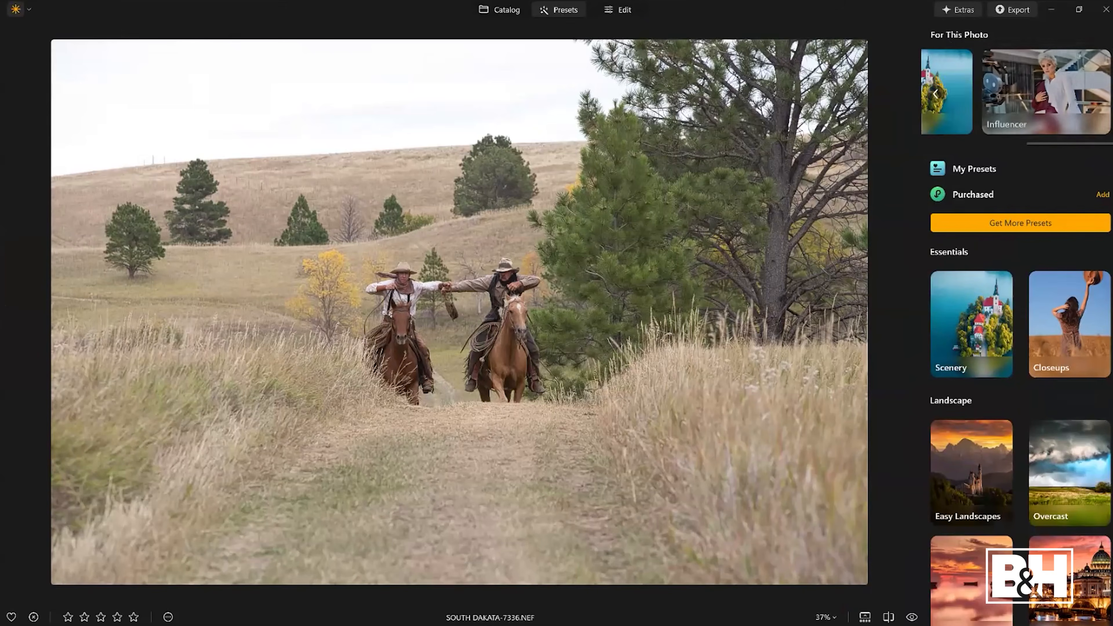
left_click(944, 72)
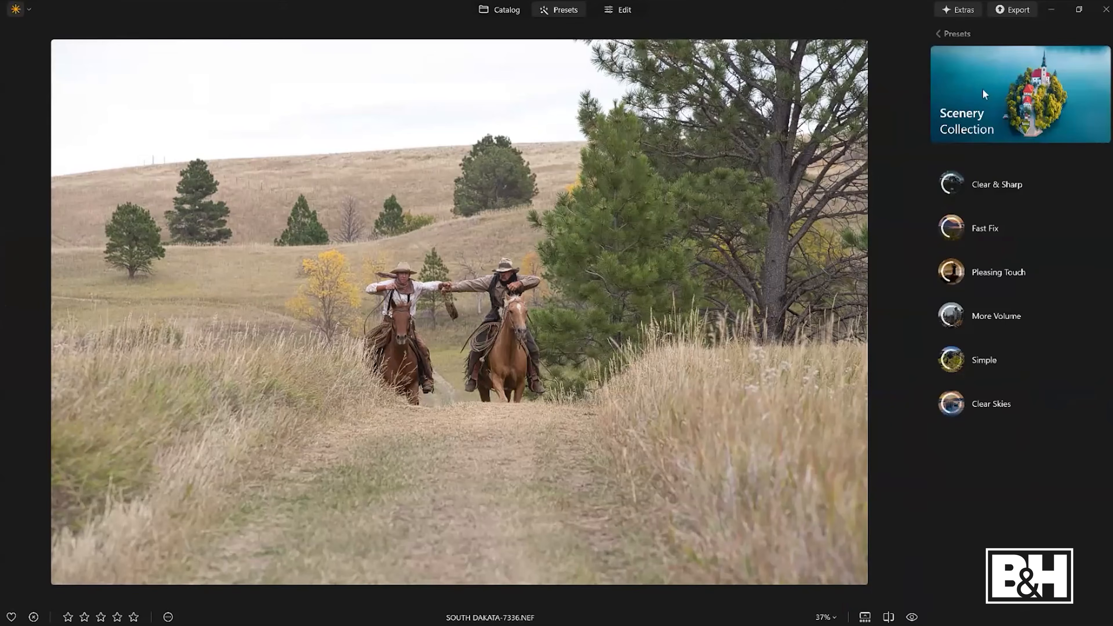
left_click(1001, 184)
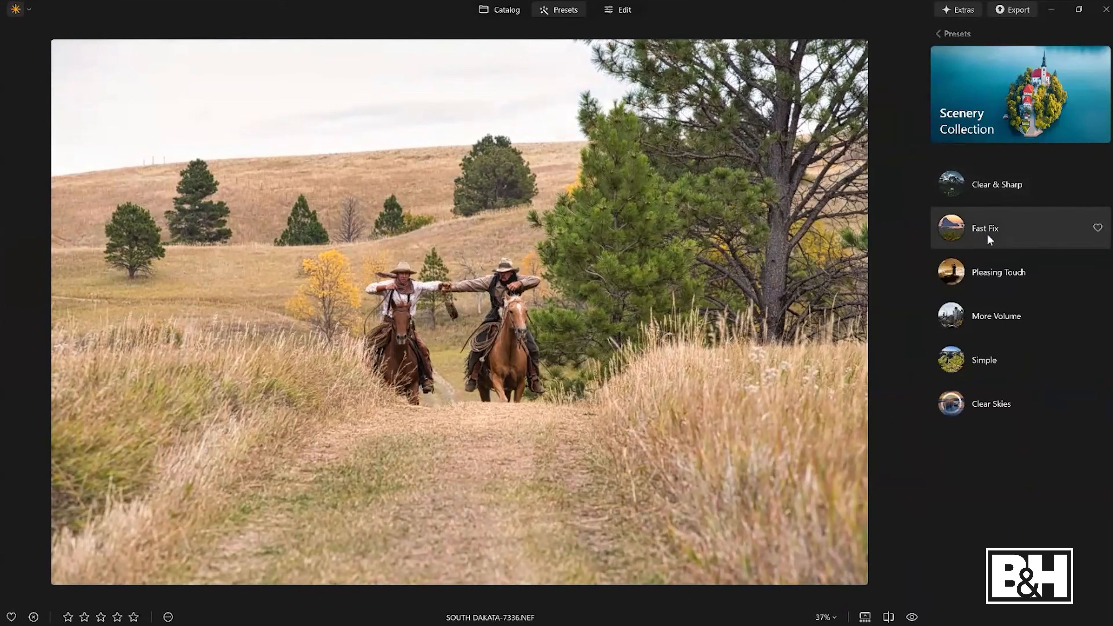
left_click(978, 314)
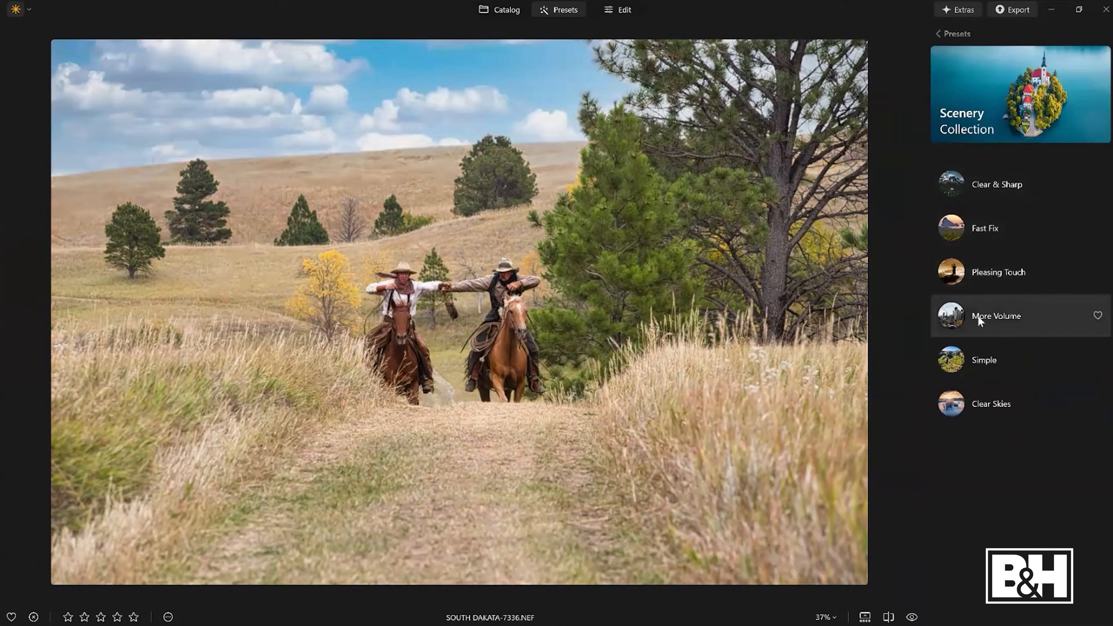
left_click(980, 358)
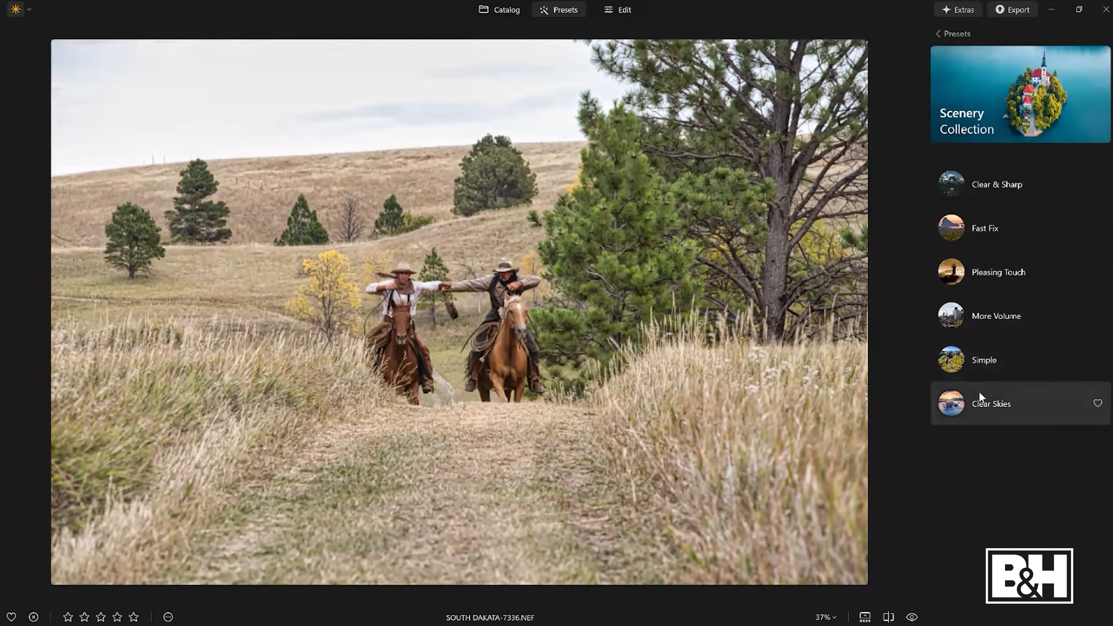
left_click(982, 232)
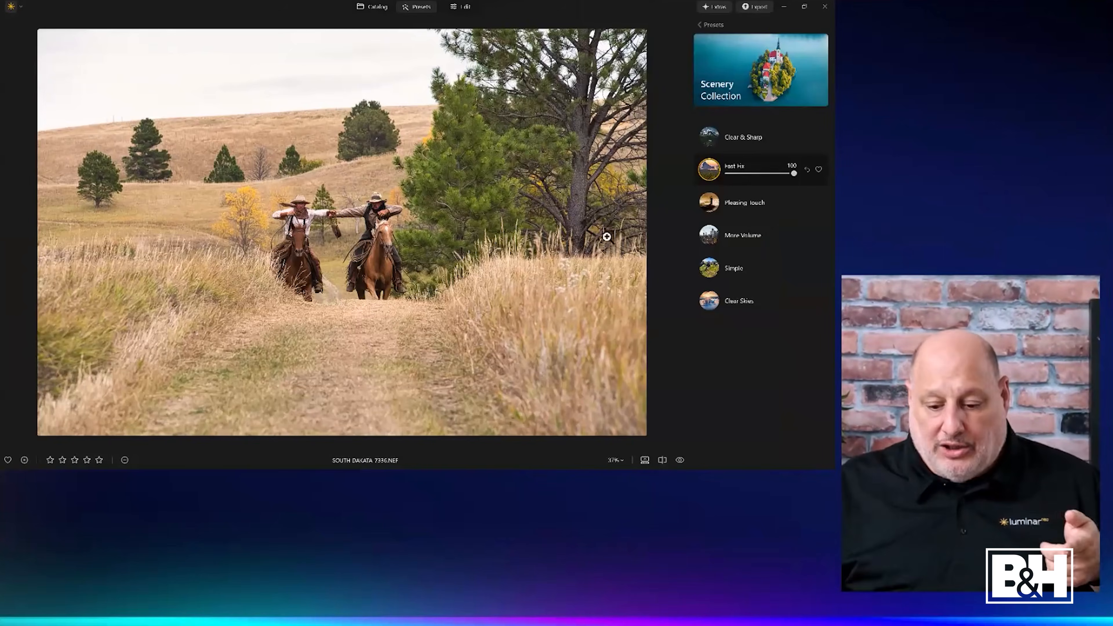
left_click(678, 459)
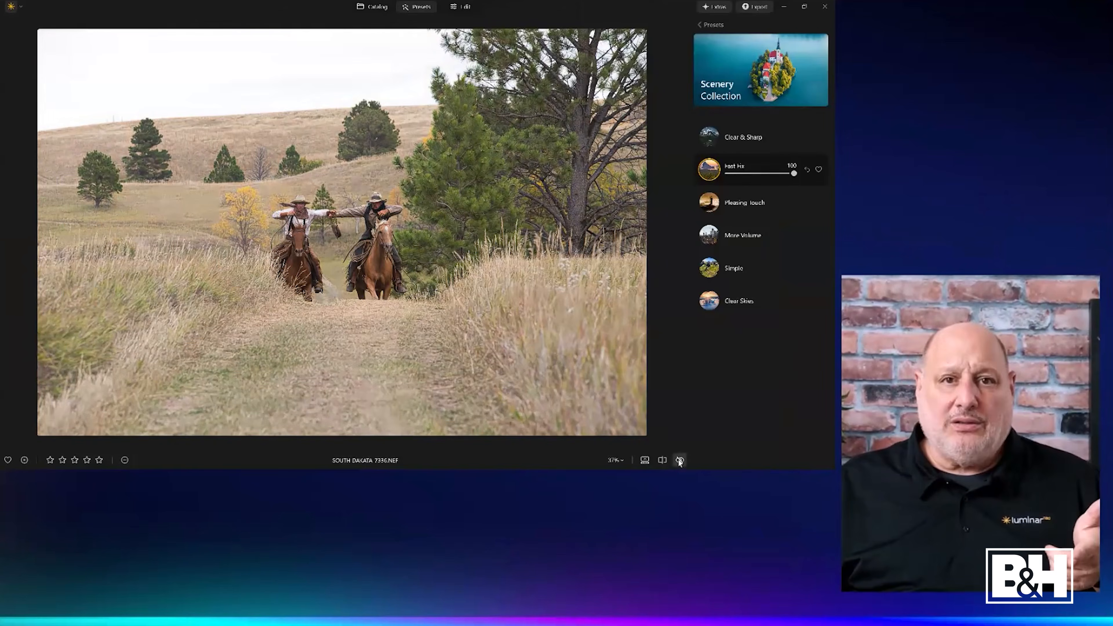
left_click(679, 460)
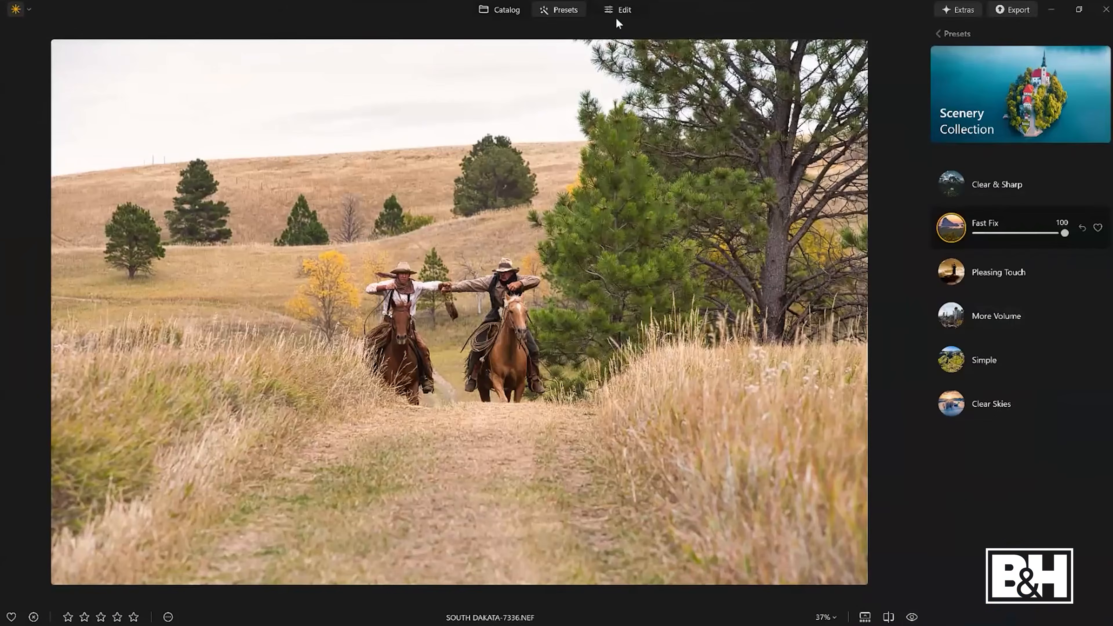
- Open the riders photo in the editor, review the edits applied by the preset, including Toning, and return to the tools
left_click(617, 15)
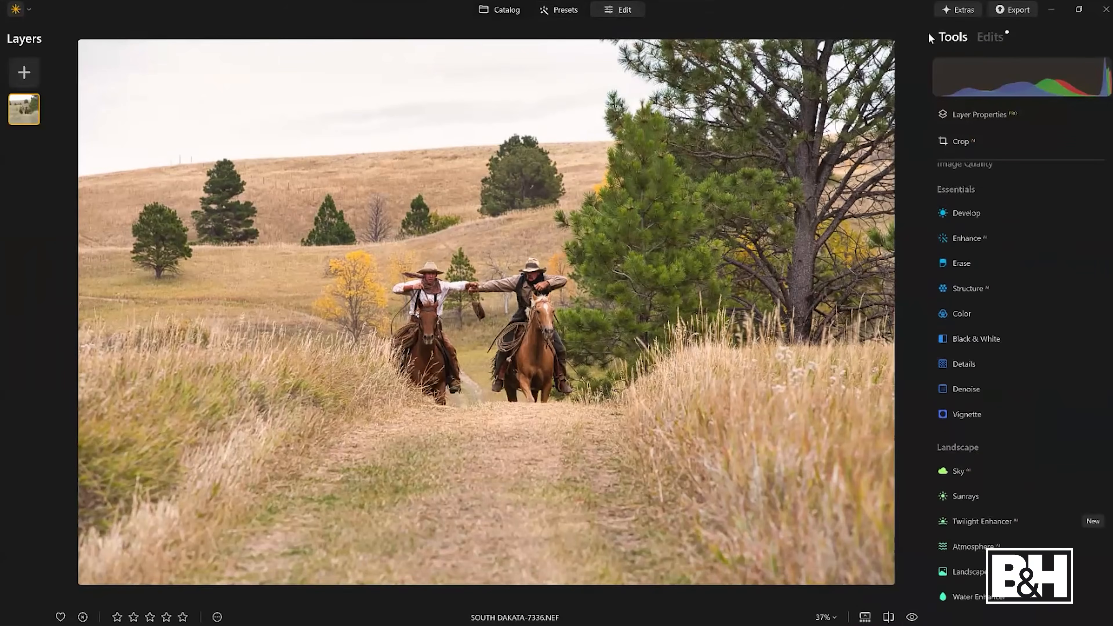
left_click(1003, 40)
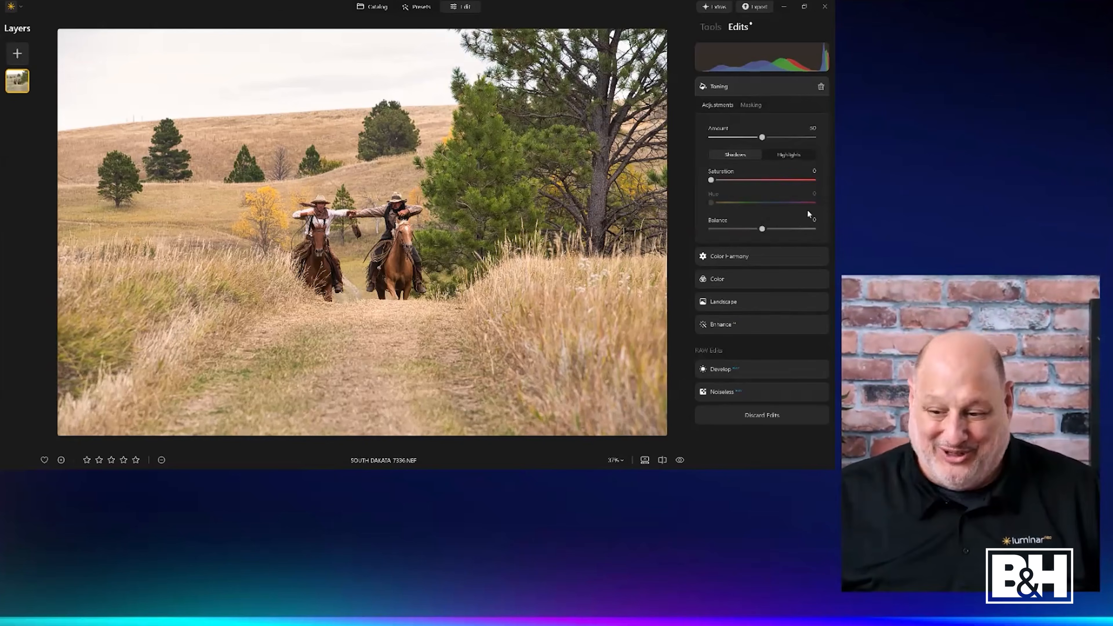
left_click(708, 25)
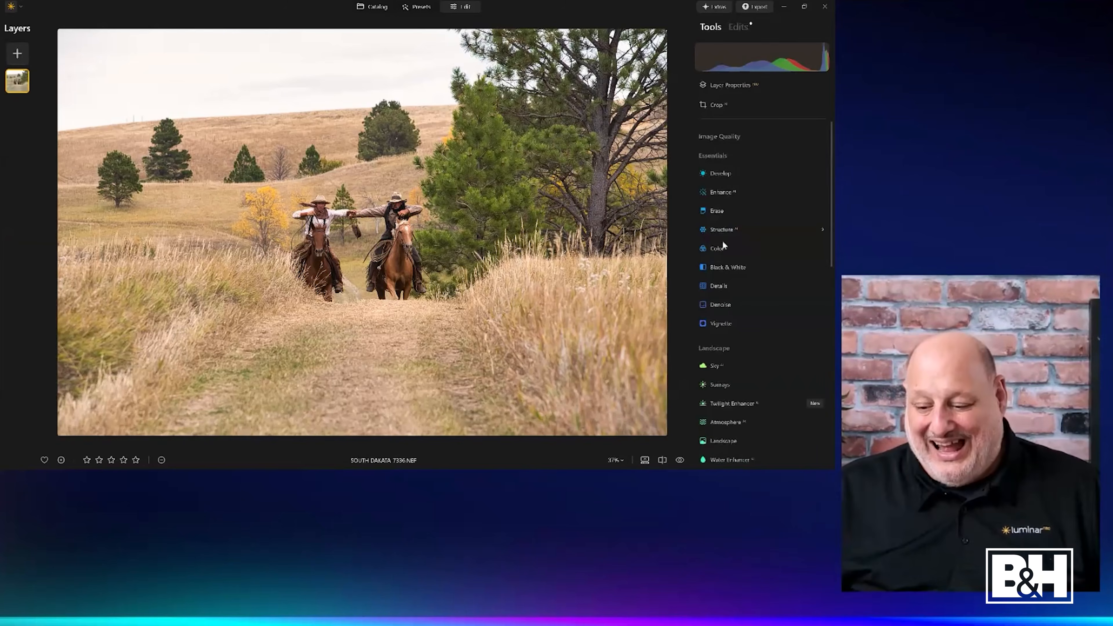
- Replace the riders photo's sky with the suggested Blue Sky 1 using Sky AI, and close the tool
scroll(722, 261, "down", 3)
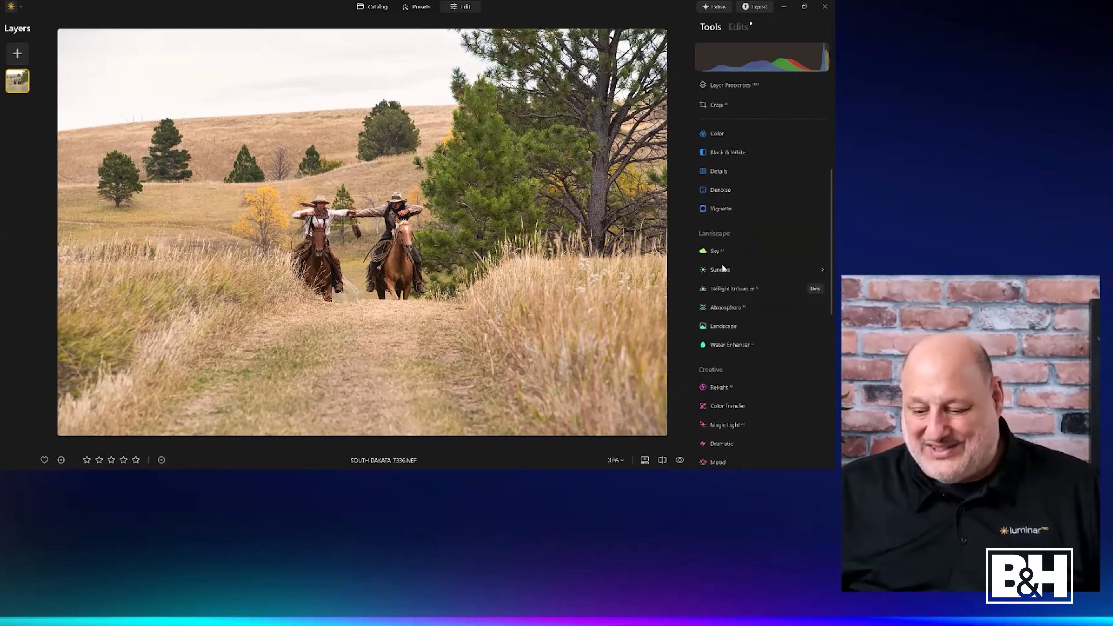
left_click(716, 246)
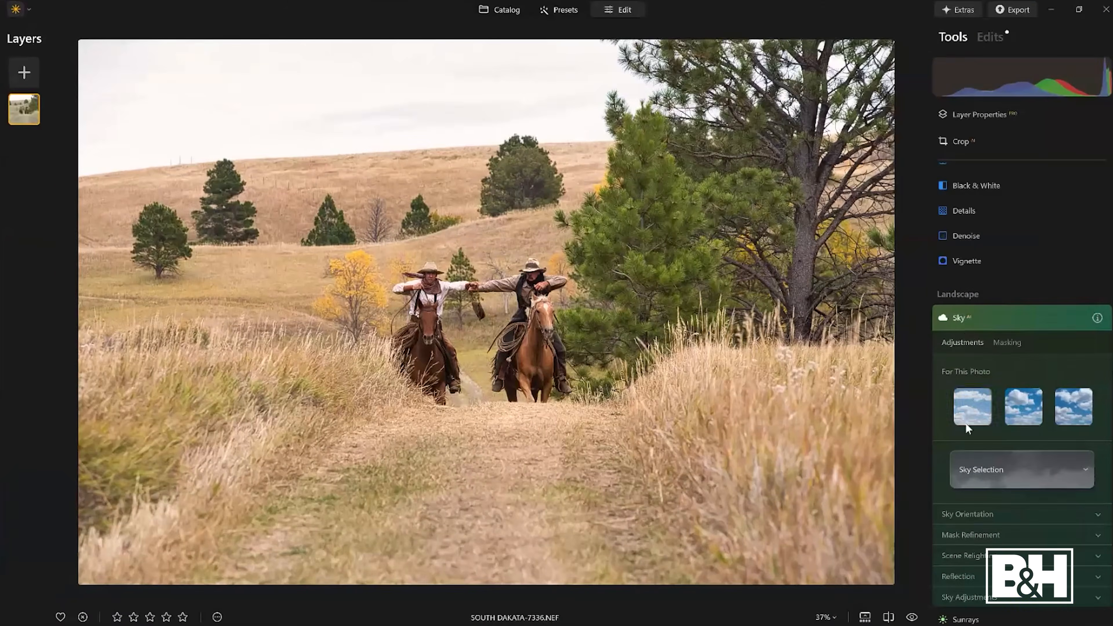
left_click(968, 414)
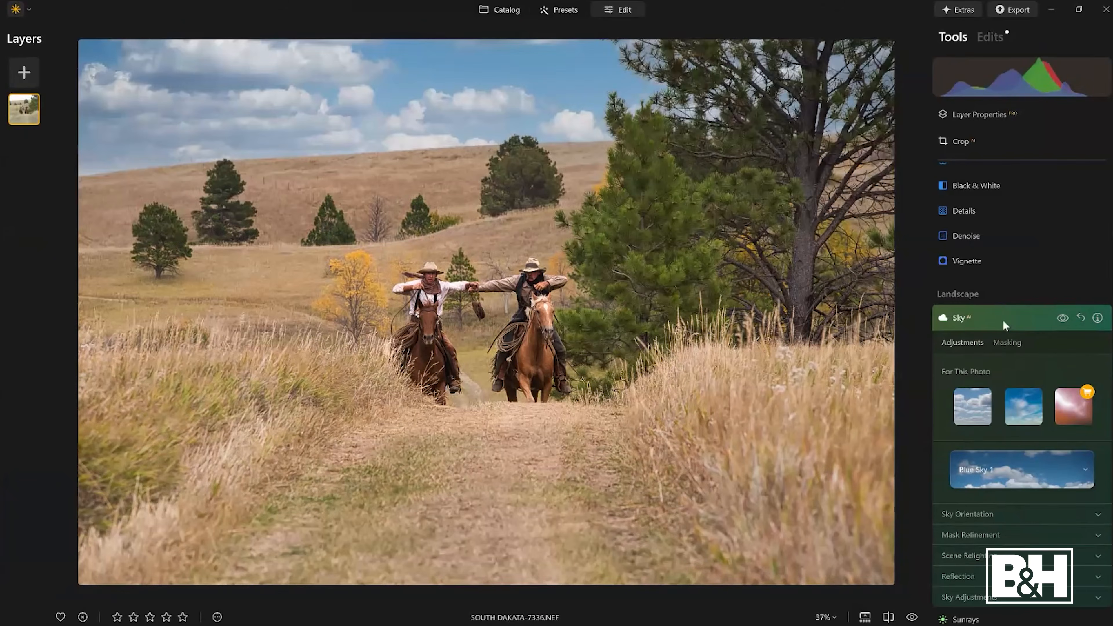
left_click(1002, 320)
- Lower the blacks and raise the whites of the riders photo in the Develop tool
scroll(1003, 322, "up", 3)
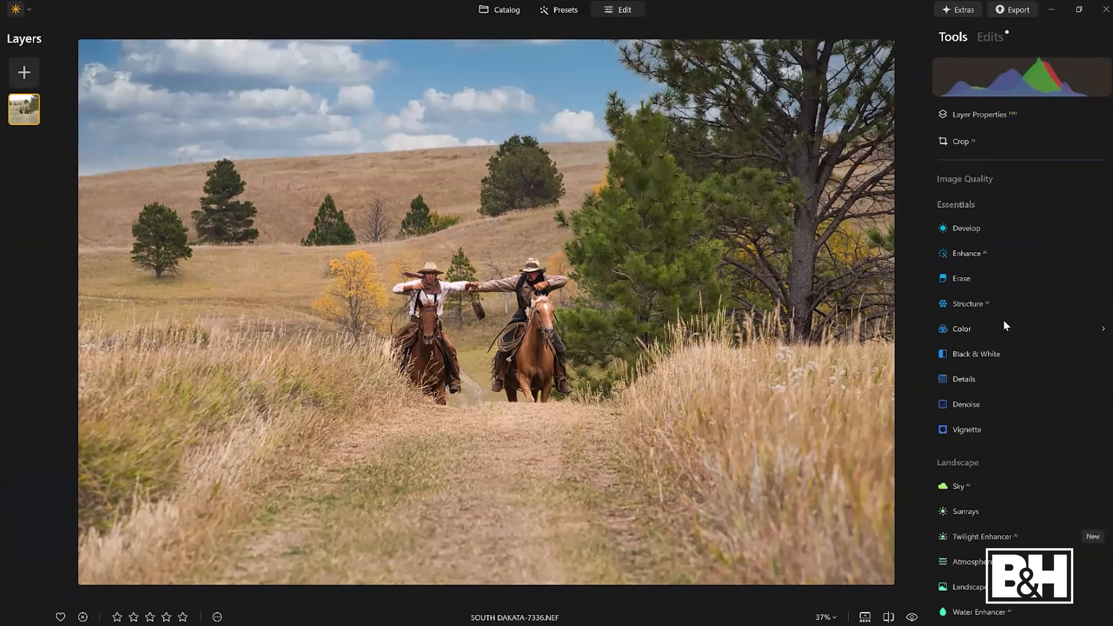
left_click(965, 226)
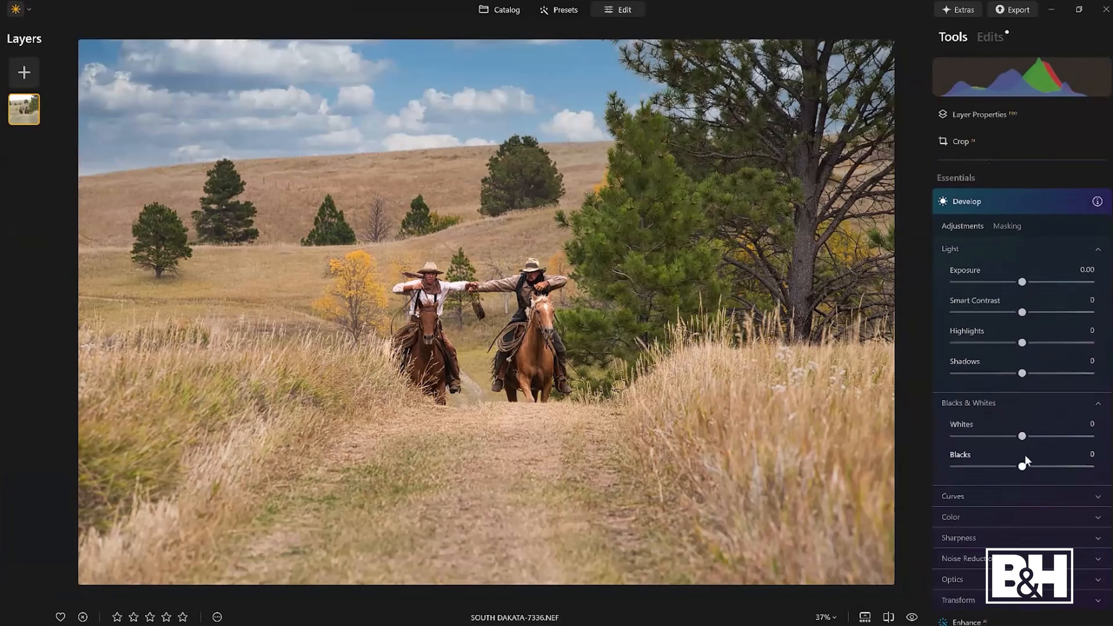
double_click(1001, 470)
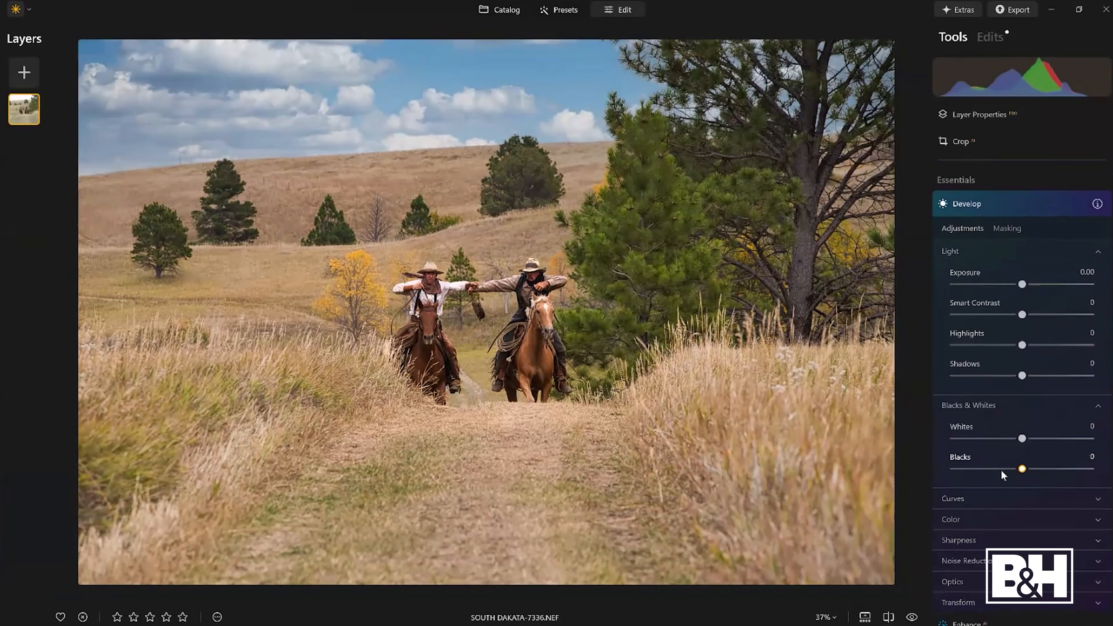
left_click_drag(1001, 471, 1042, 442)
- Limit the Develop adjustment to the two riders with a brush mask at Size 100, Softness 100 and Strength 76, and close the tool
left_click(1014, 227)
left_click(977, 249)
key("bracketright")
key("bracketright")
key("bracketright")
key("bracketright")
mouse_move(523, 267)
left_mouse_down()
mouse_move(392, 288)
mouse_move(543, 312)
mouse_move(473, 363)
mouse_move(532, 371)
left_mouse_up()
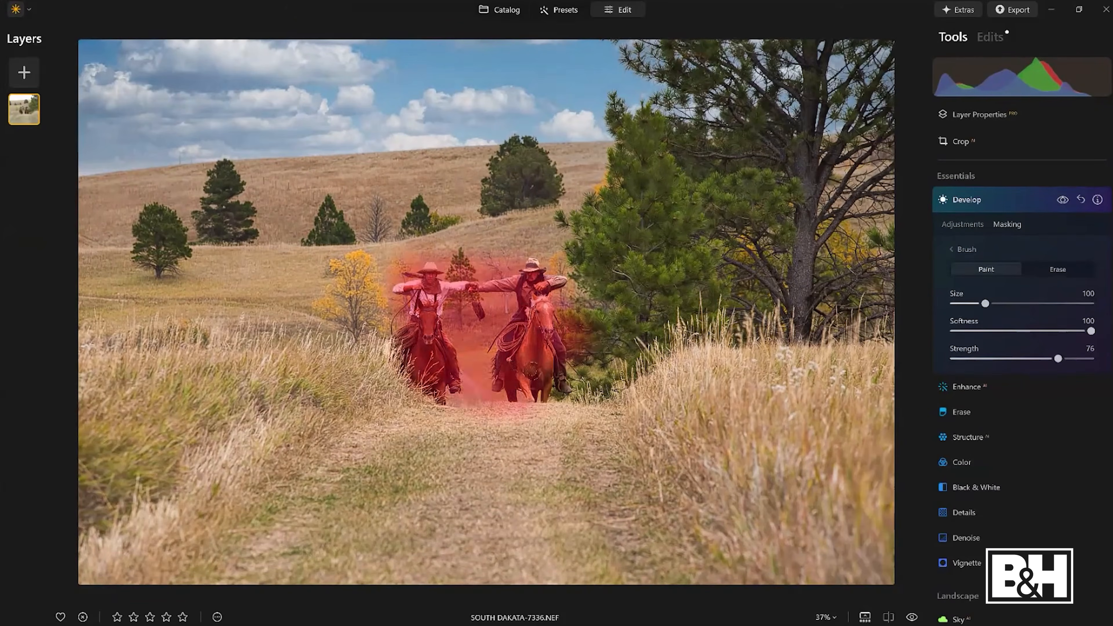
left_click(980, 223)
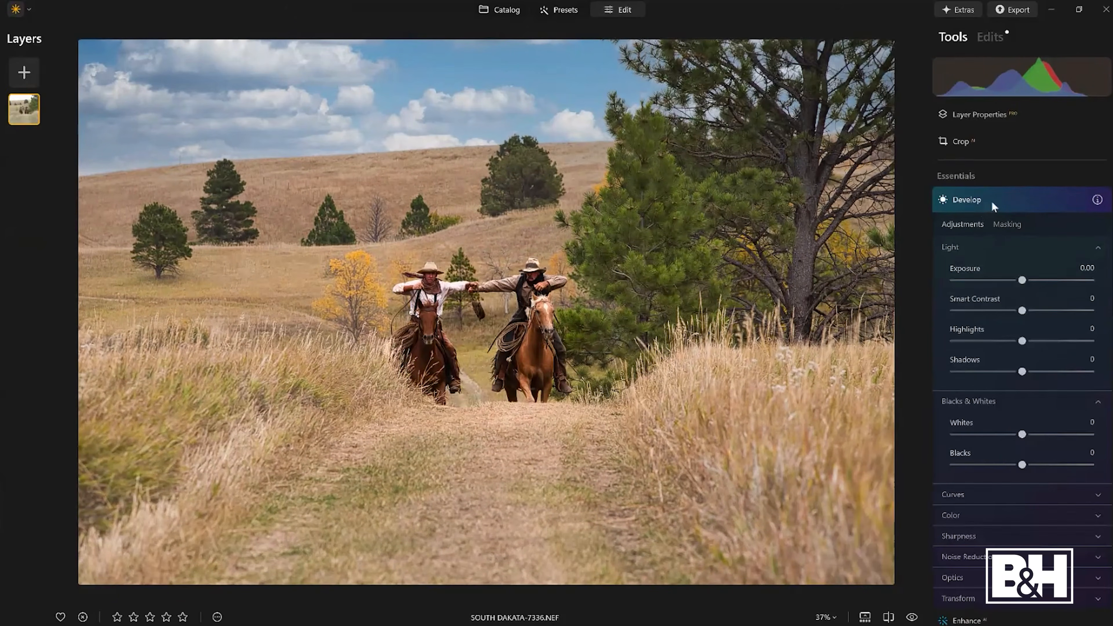
left_click(991, 201)
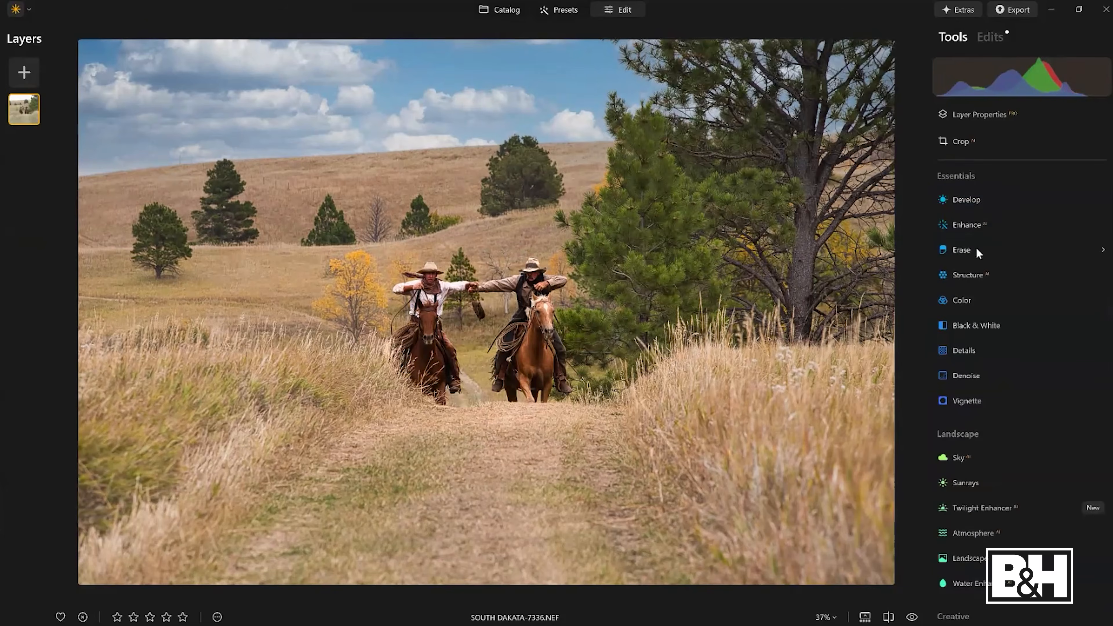
- Set Accent AI to 81 in Enhance AI and limit the effect to a radial gradient mask around the two riders
left_click(971, 229)
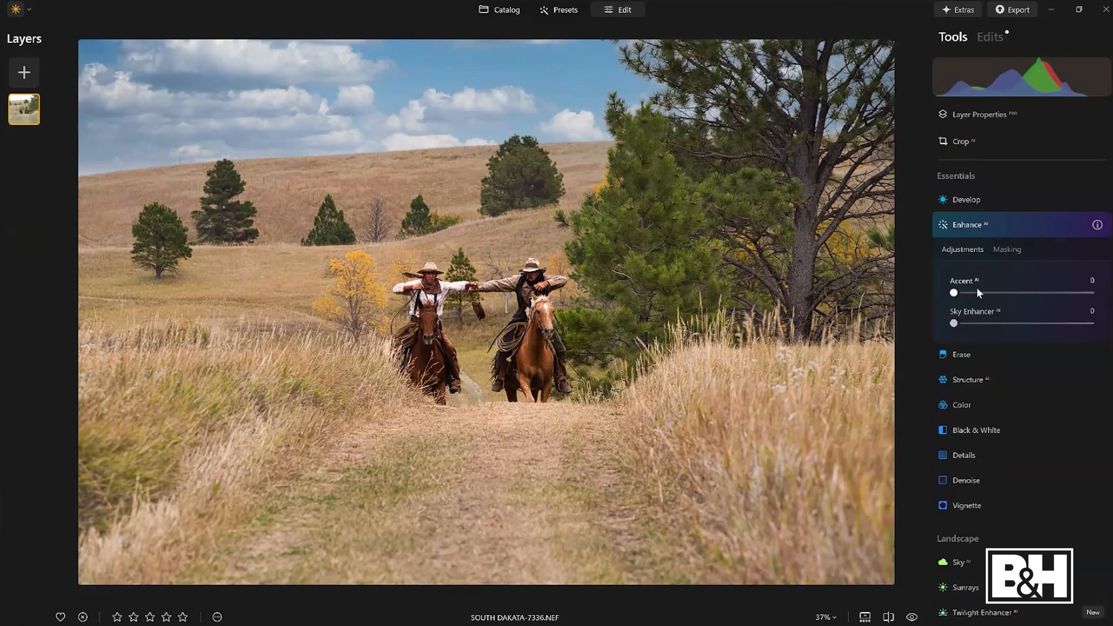
left_click_drag(953, 292, 1066, 293)
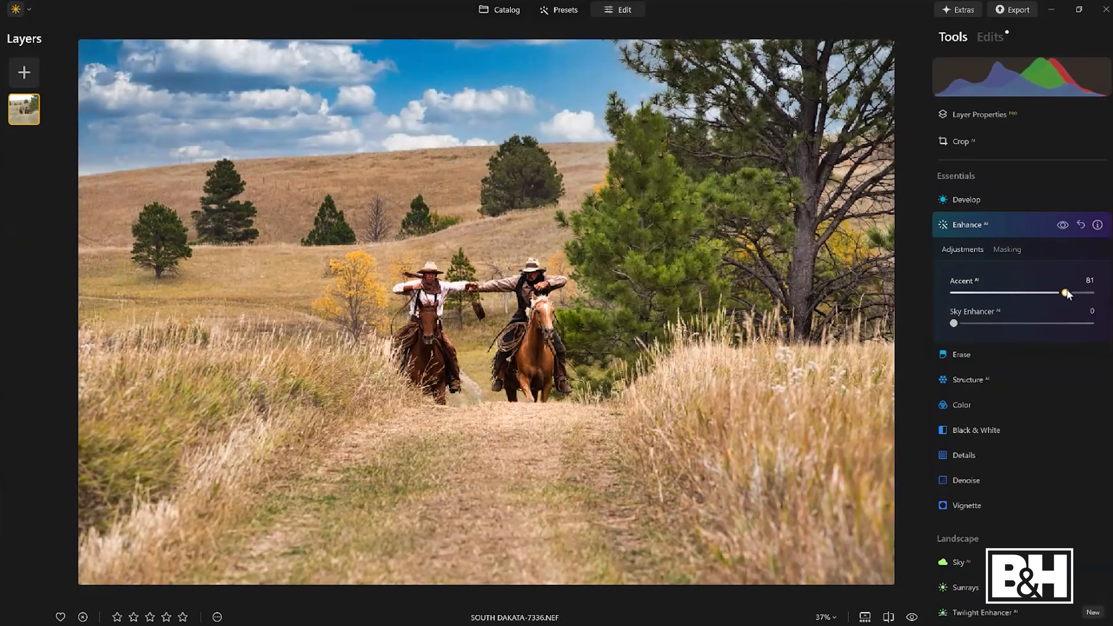
left_click(1011, 250)
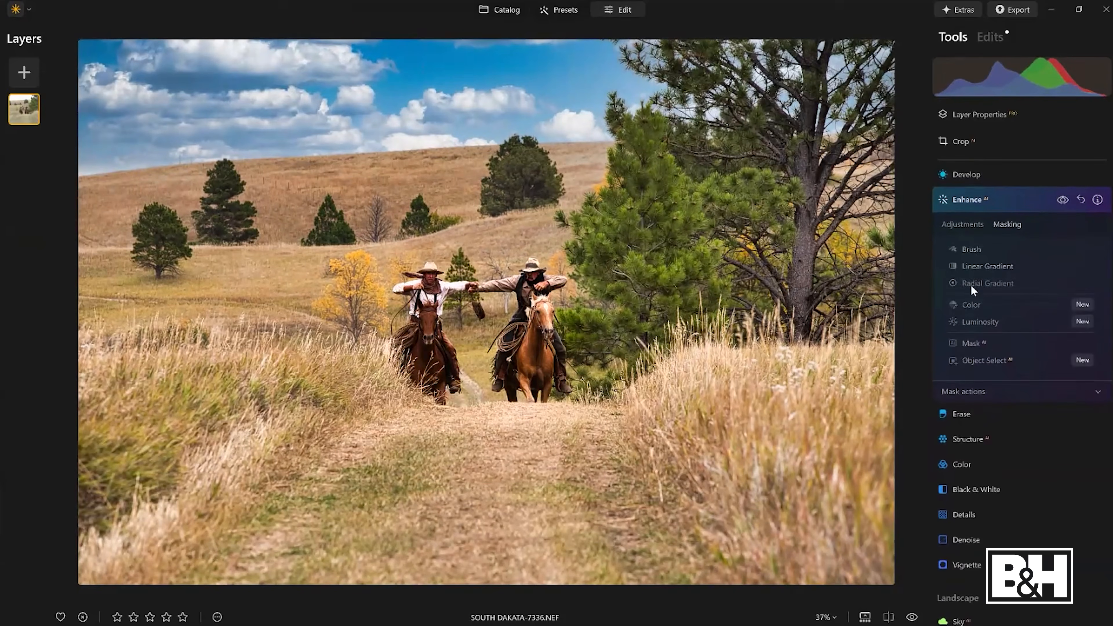
left_click(971, 284)
left_click_drag(482, 328, 571, 350)
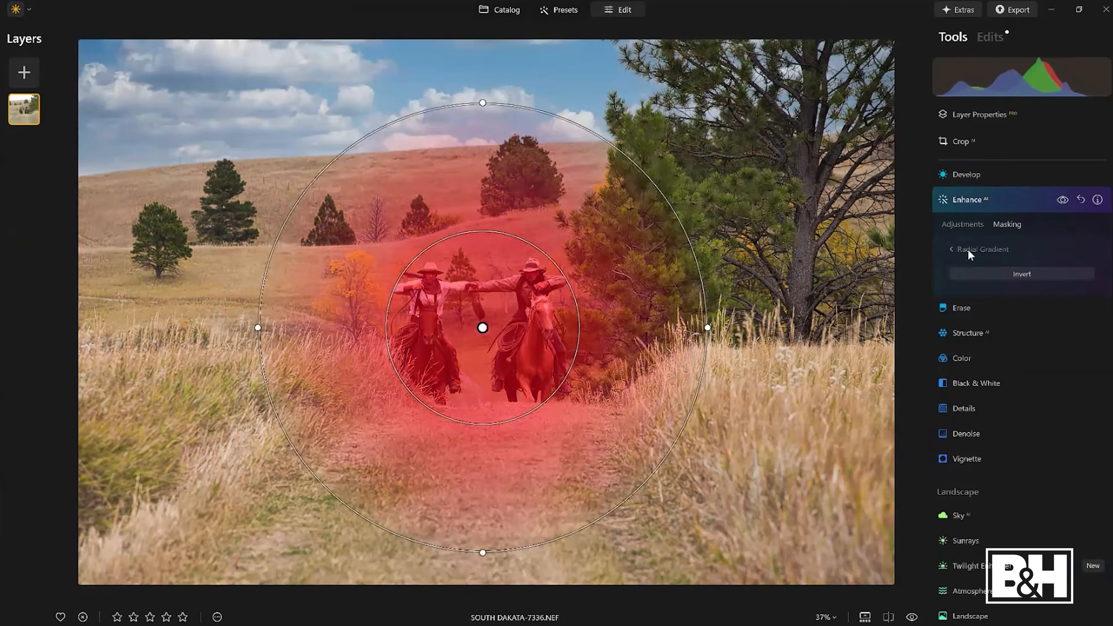
left_click(968, 249)
- Compare the riders photo with and without the masked Enhance AI effect, and close the tool
left_click(1062, 199)
left_click(1063, 200)
left_click(1028, 196)
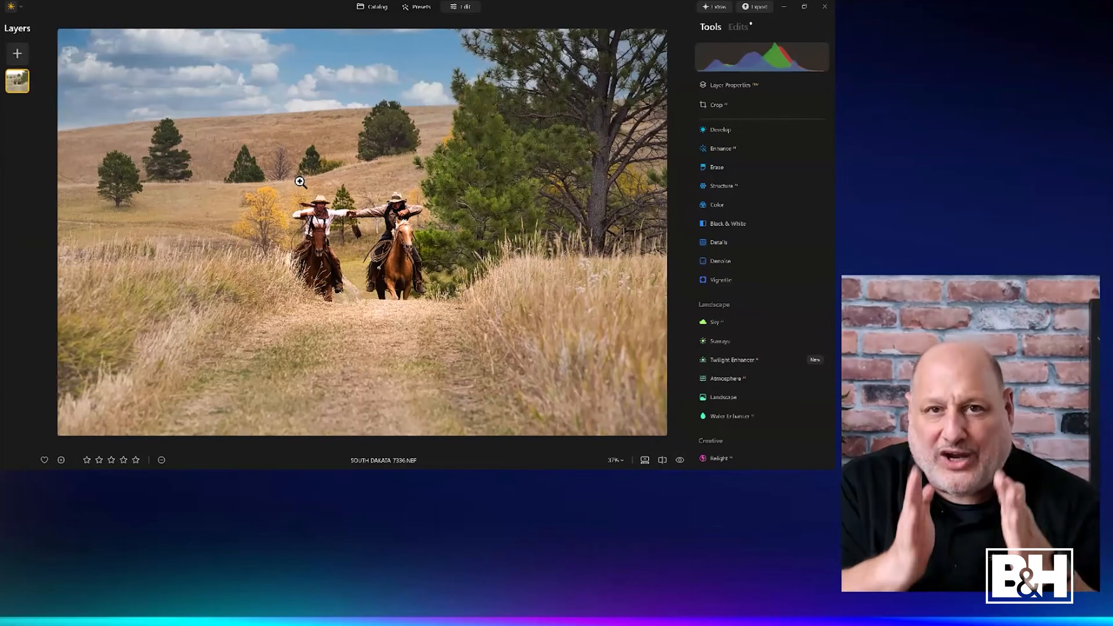
- Review the list of edits applied to the riders photo and save them as a new custom preset
left_click(740, 24)
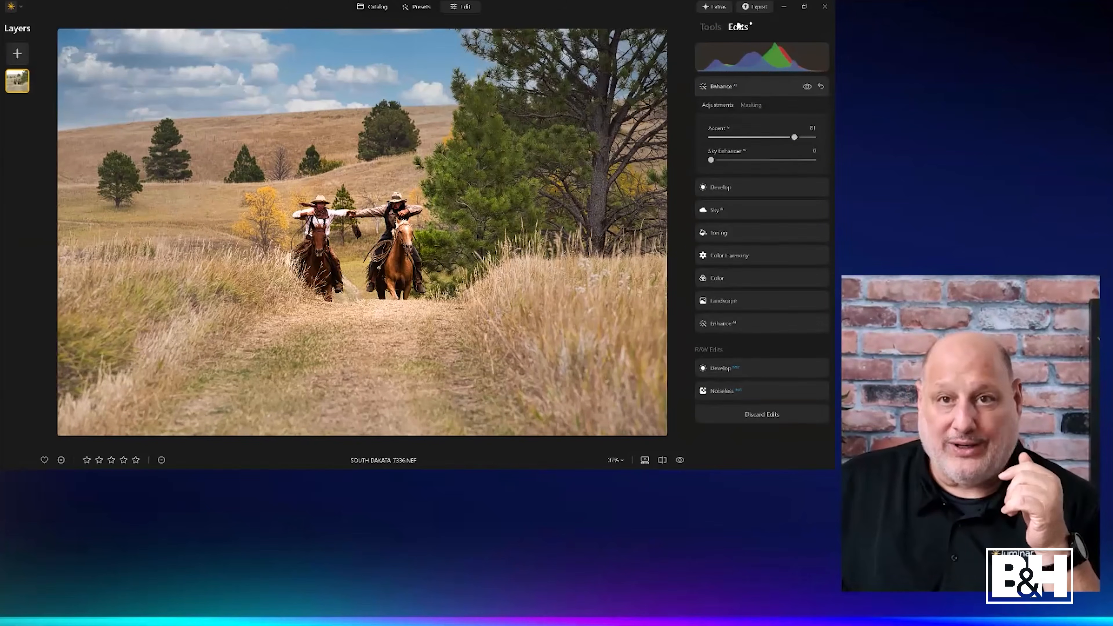
left_click(750, 85)
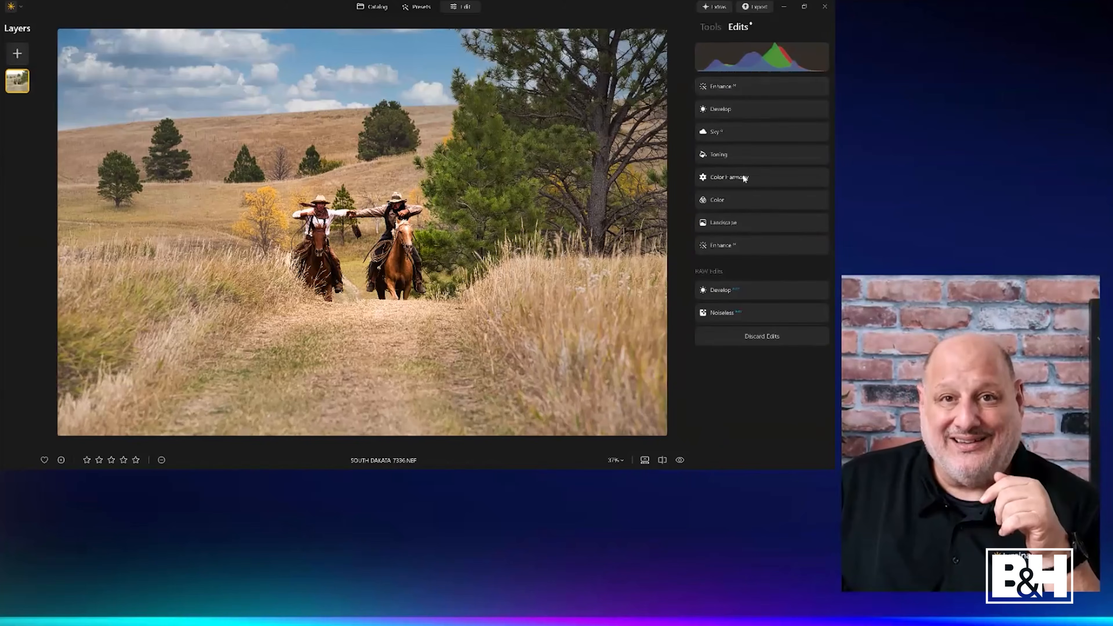
left_click(136, 460)
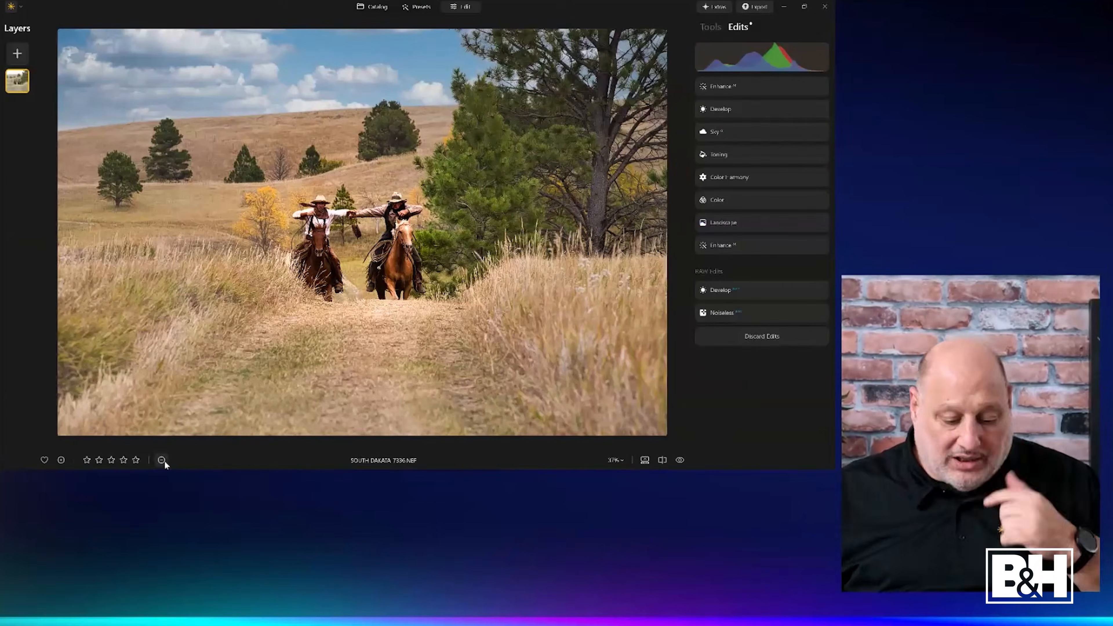
left_click(157, 450)
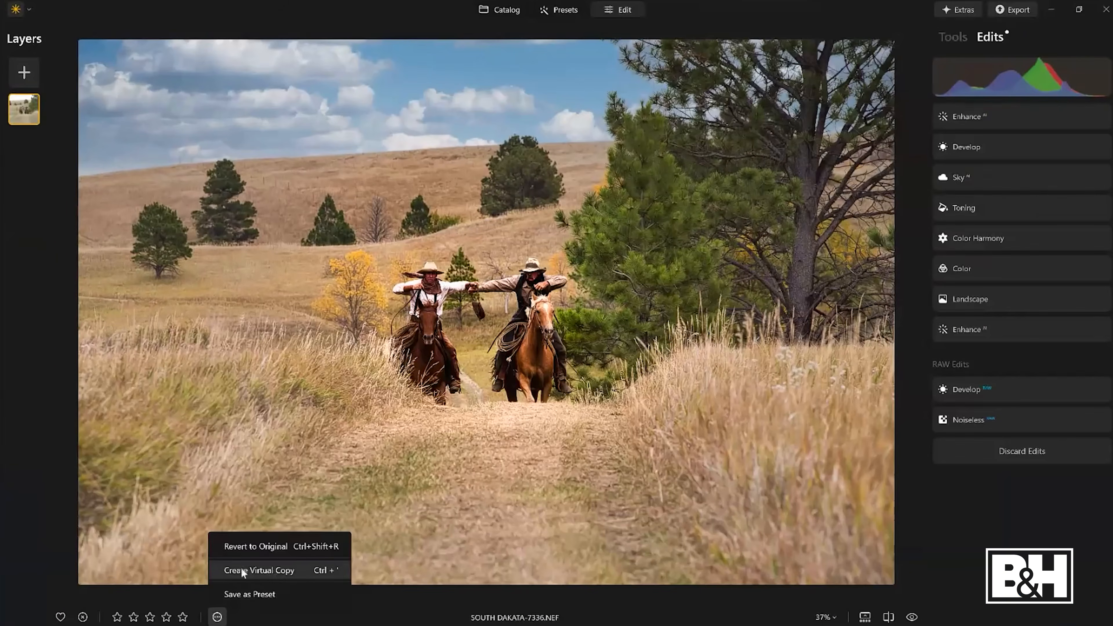
left_click(286, 591)
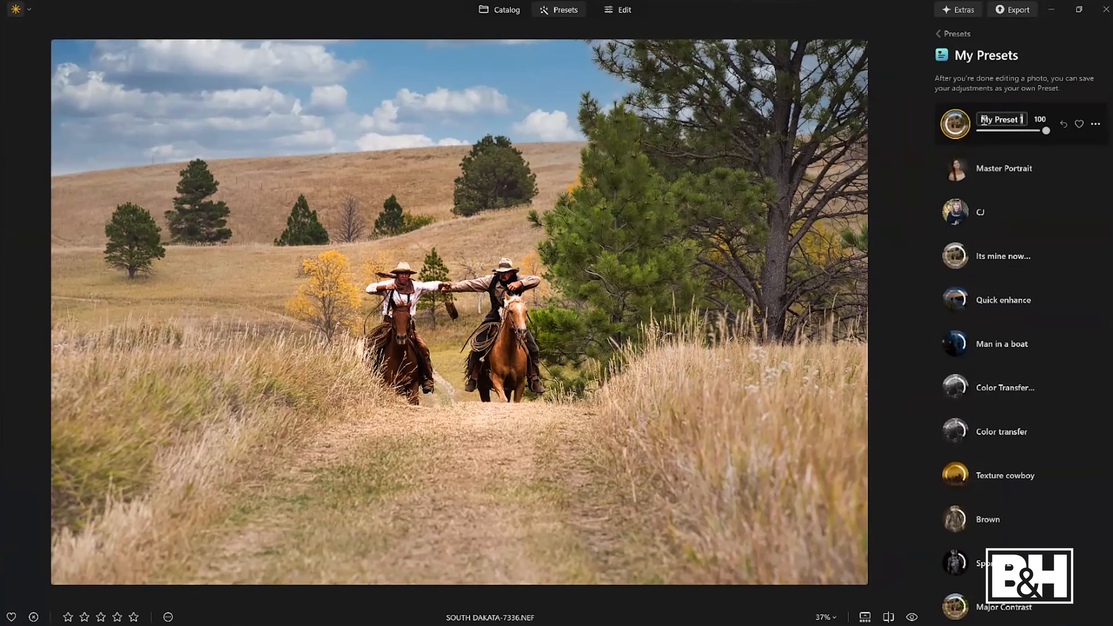
- Name the newly saved preset "Its now mine sucker"
left_click_drag(980, 119, 1045, 128)
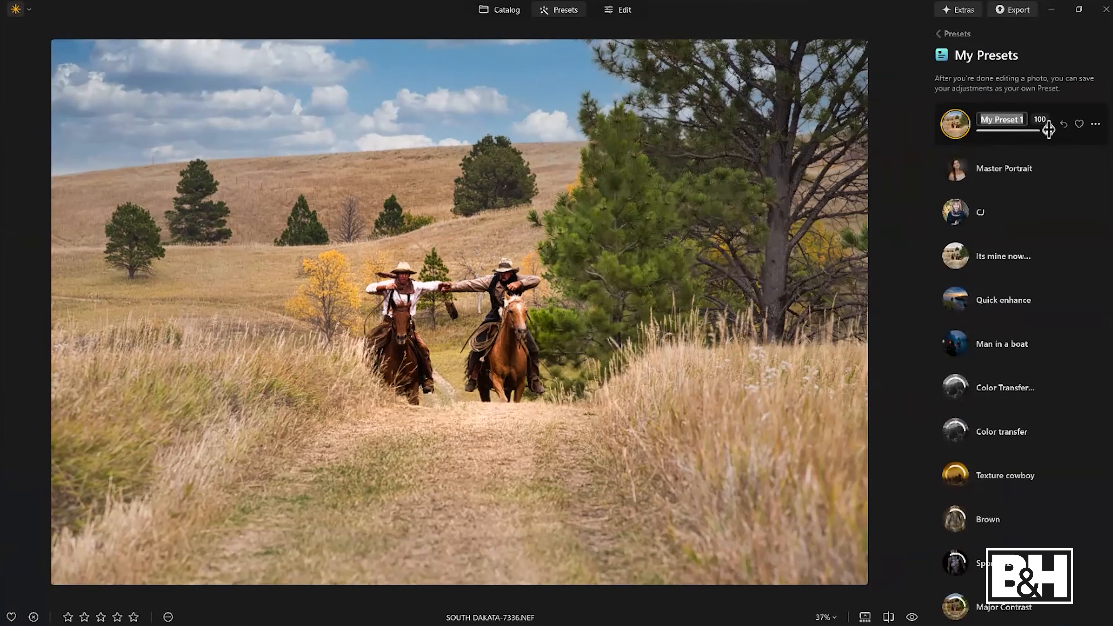
type("I")
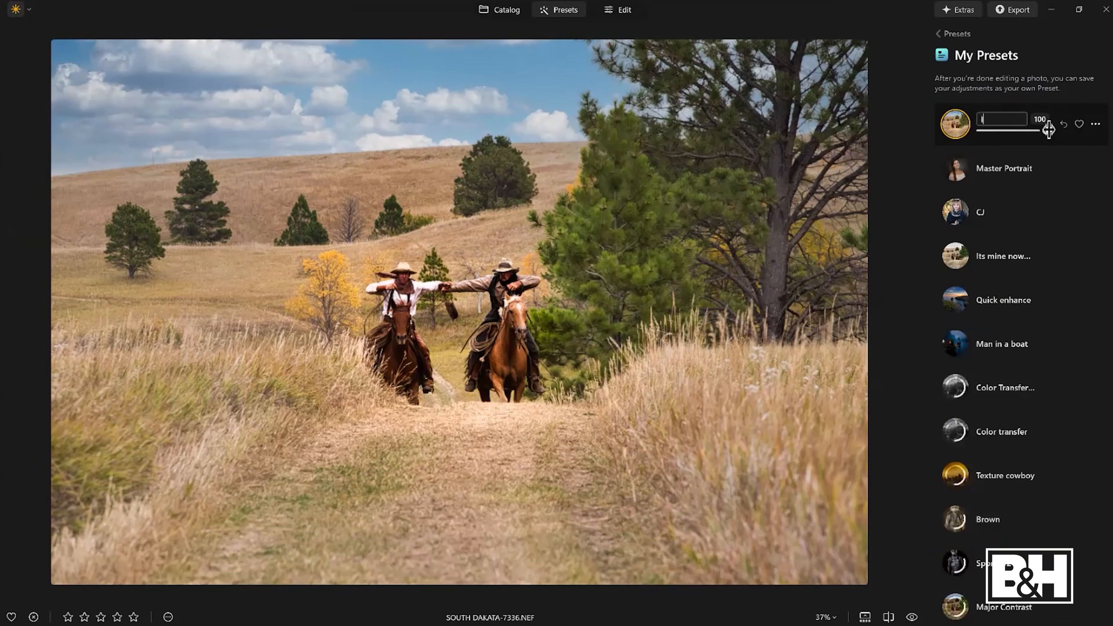
type("ts now mine sucker")
key("Return")
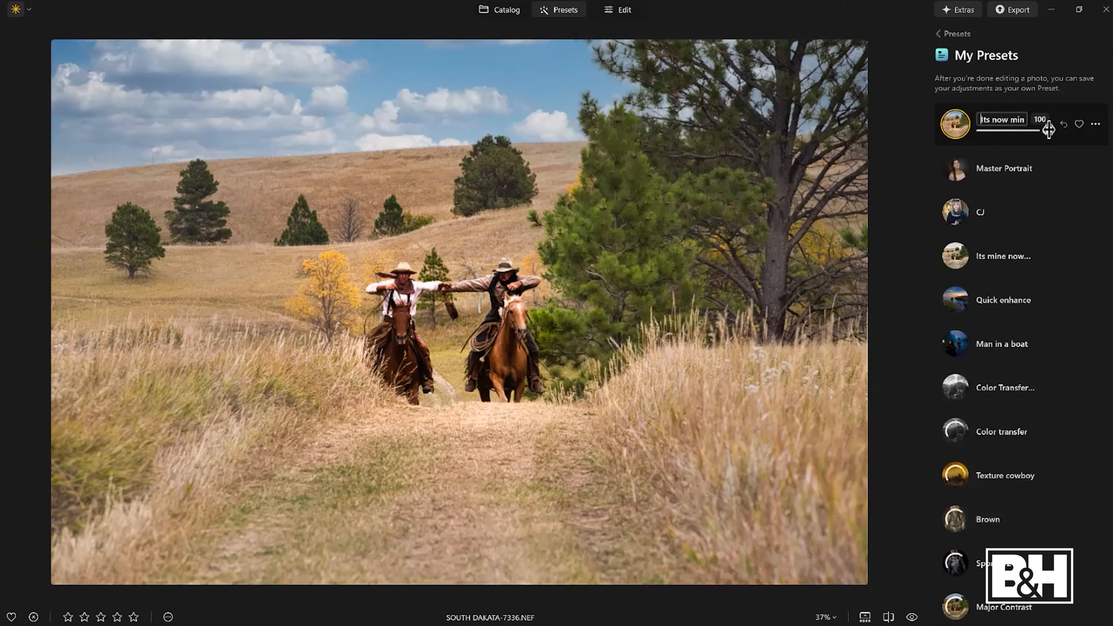